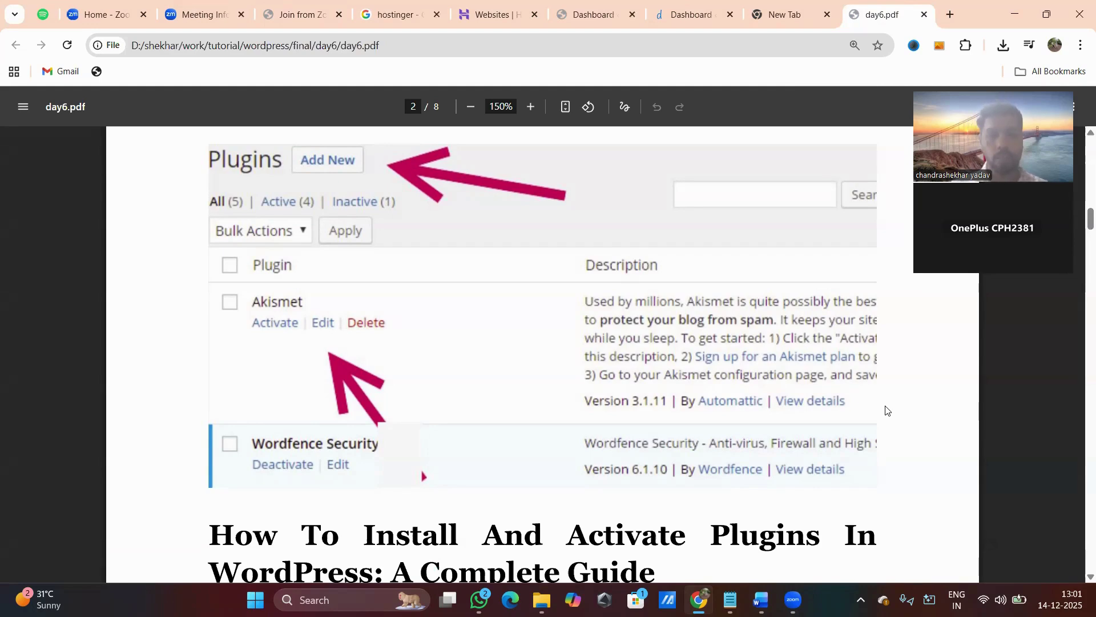
# Scroll day6.pdf to page 3, at Step 1: Accessing The Plugins Section In The WordPress Dashboard.
pyautogui.scroll(-5, 793, 437)
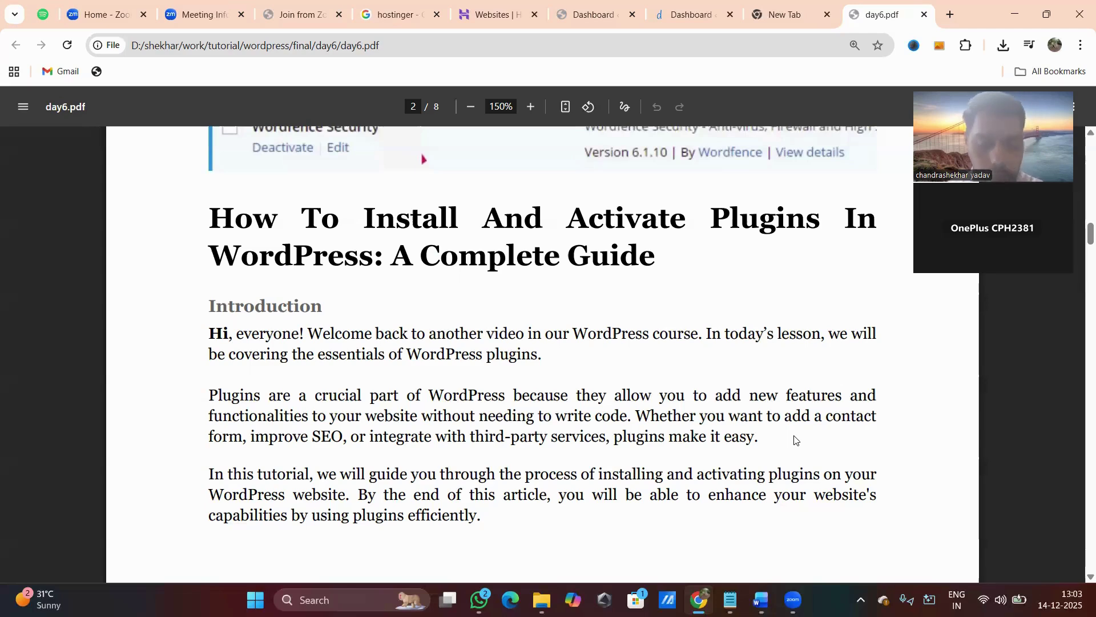
pyautogui.scroll(-5, 779, 457)
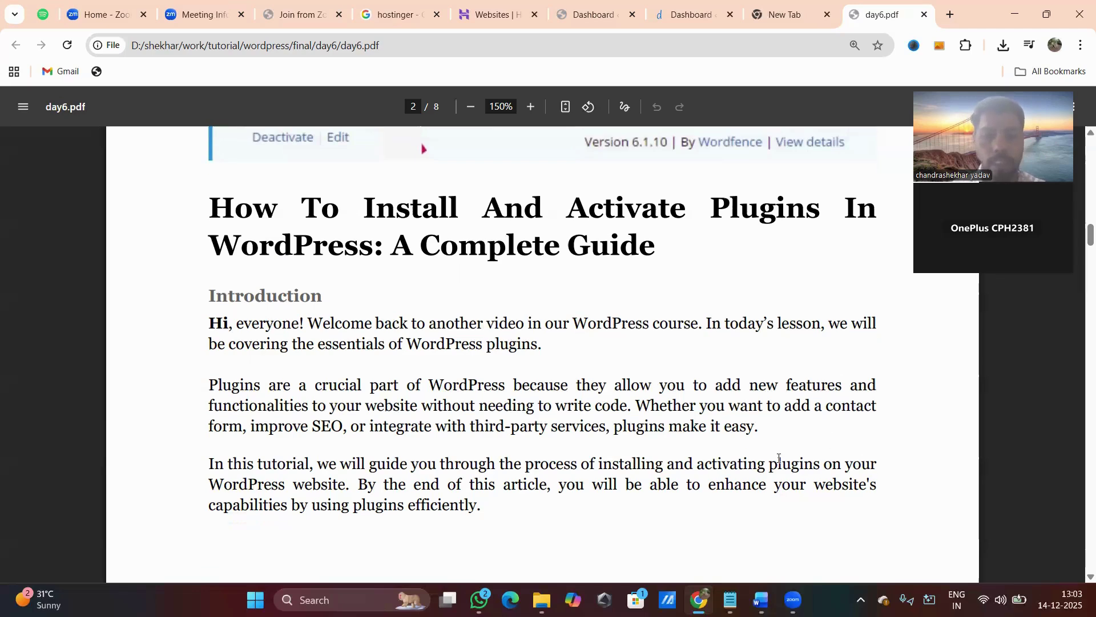
pyautogui.scroll(-3, 779, 458)
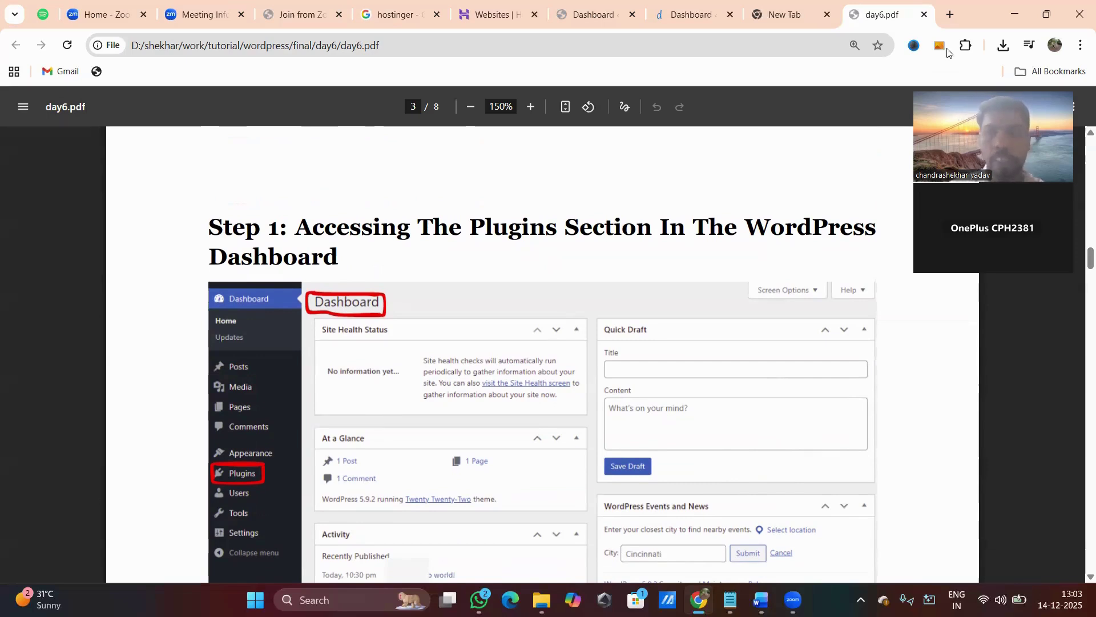
# Open Installed Plugins from the WordPress Dashboard and browse the nine plugins, including Elementor and WooCommerce.
pyautogui.click(594, 15)
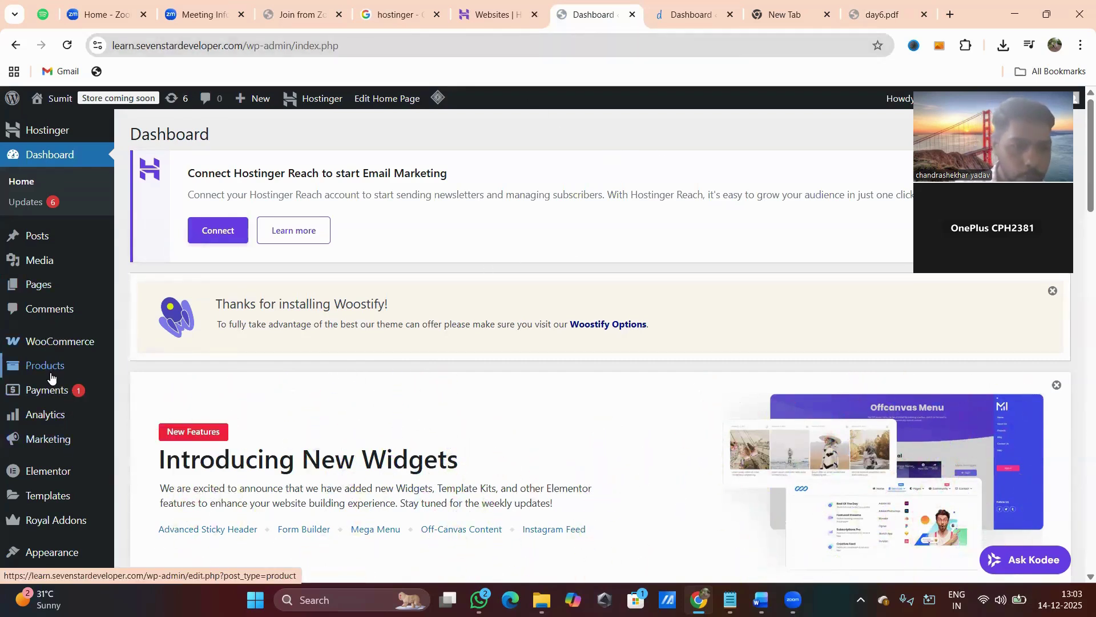
pyautogui.scroll(-4, 50, 376)
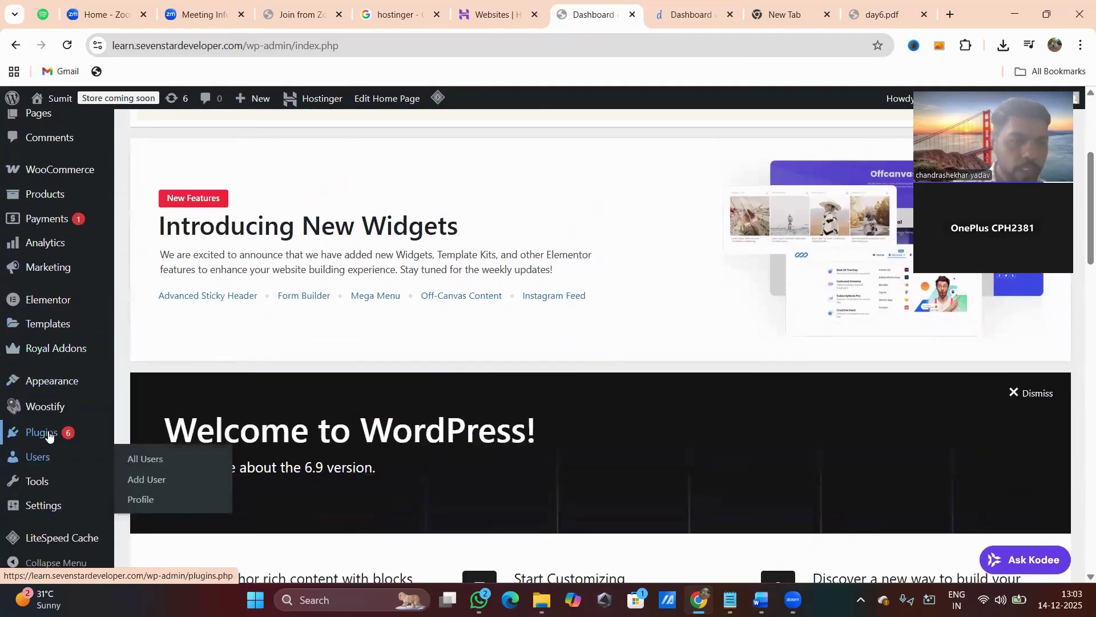
pyautogui.moveTo(49, 437)
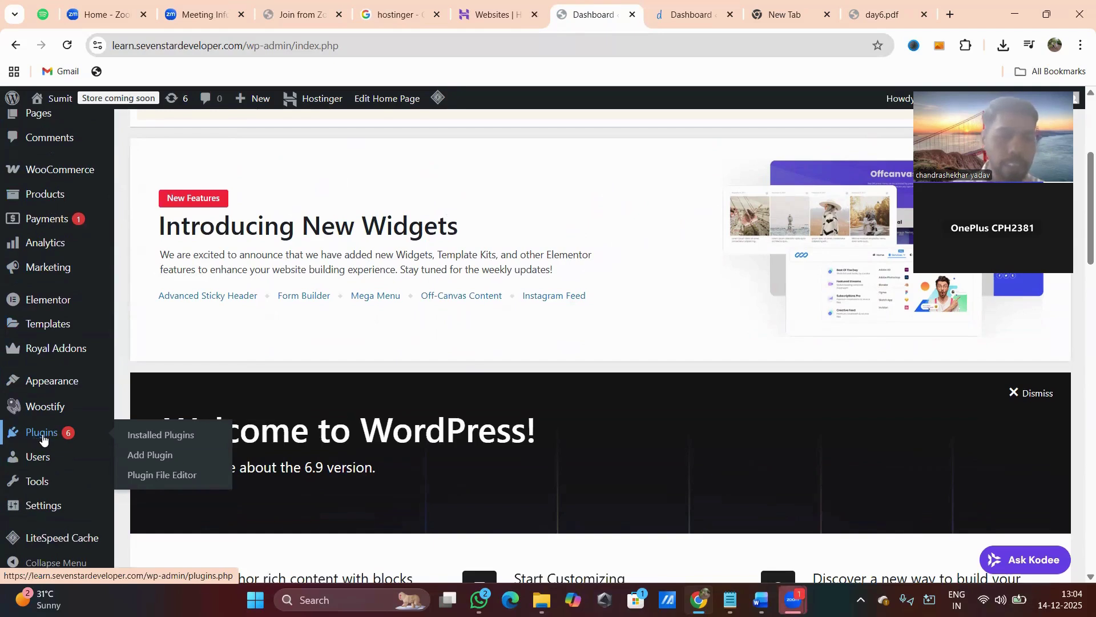
pyautogui.click(44, 436)
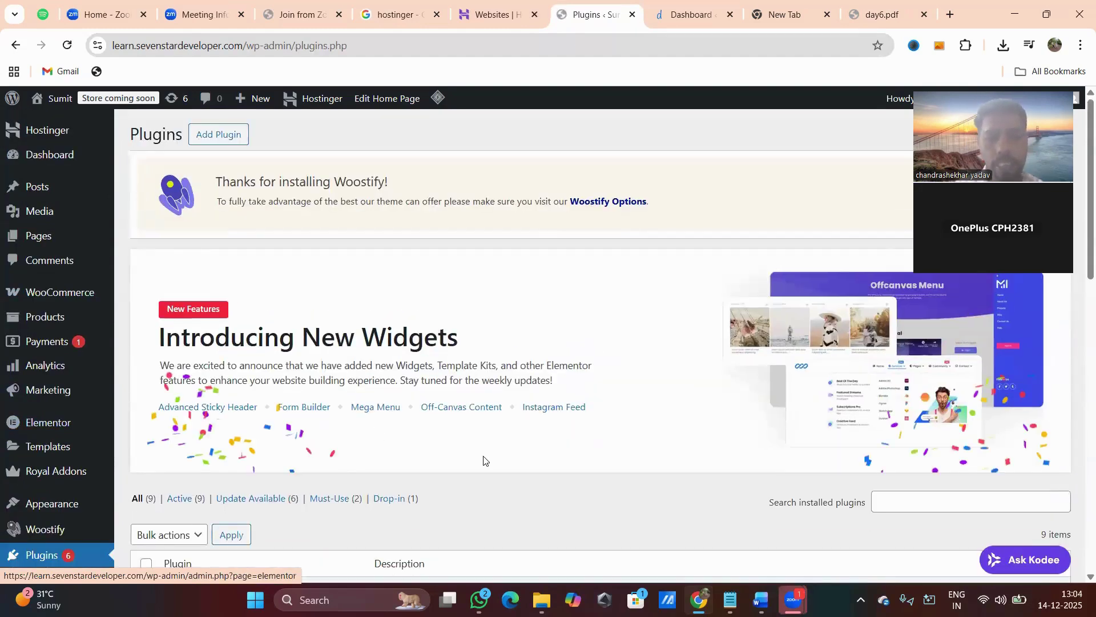
pyautogui.scroll(-5, 485, 460)
pyautogui.scroll(-2, 483, 460)
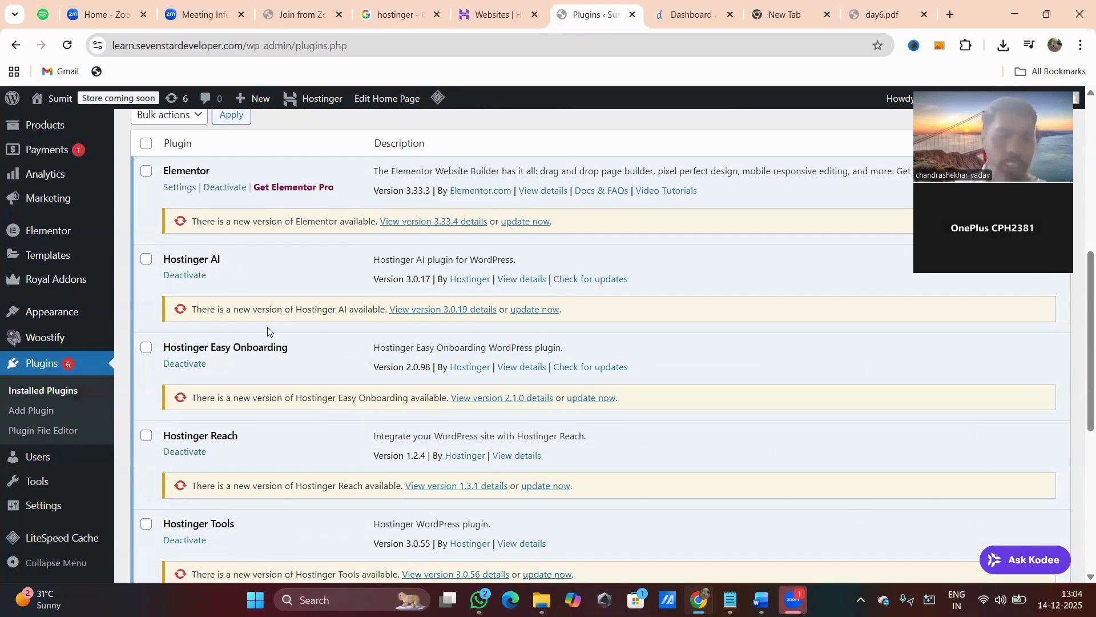
pyautogui.scroll(-6, 291, 354)
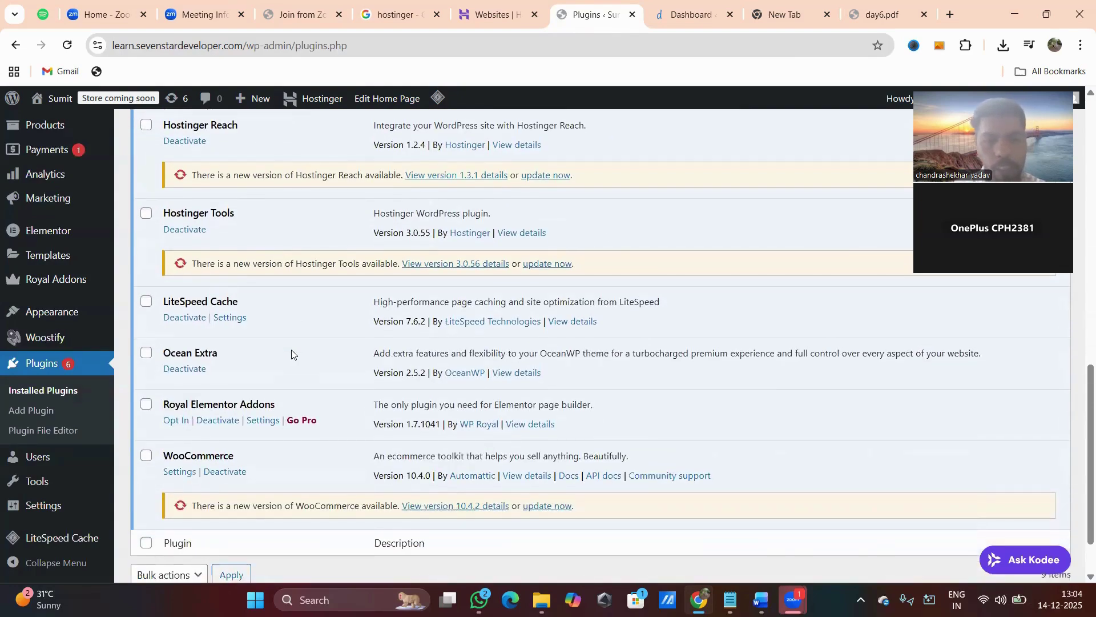
pyautogui.scroll(11, 291, 354)
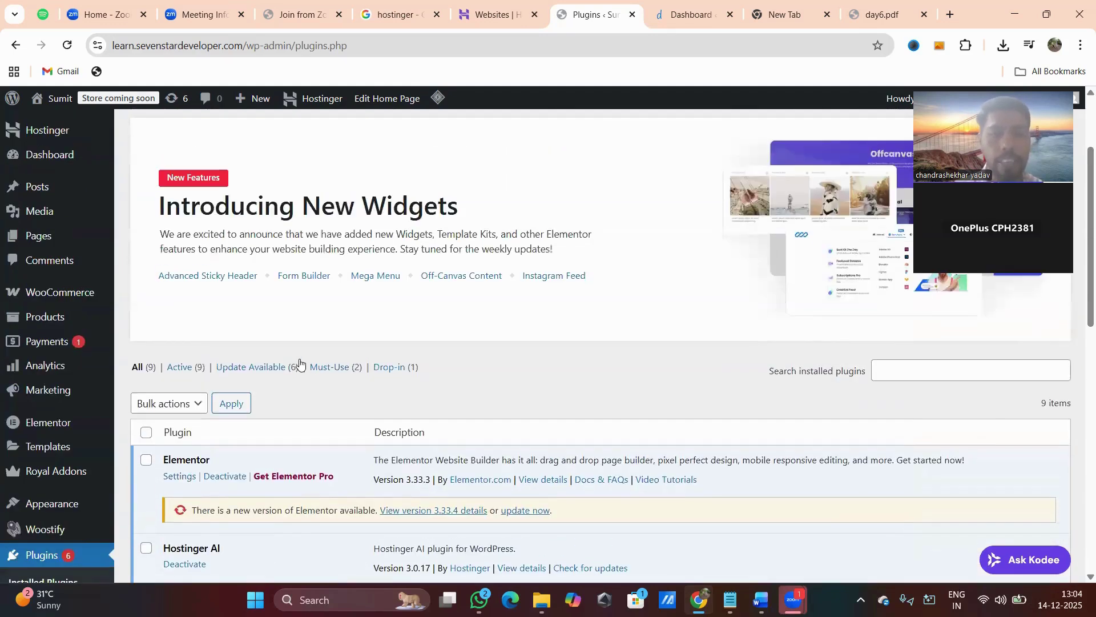
pyautogui.scroll(2, 294, 362)
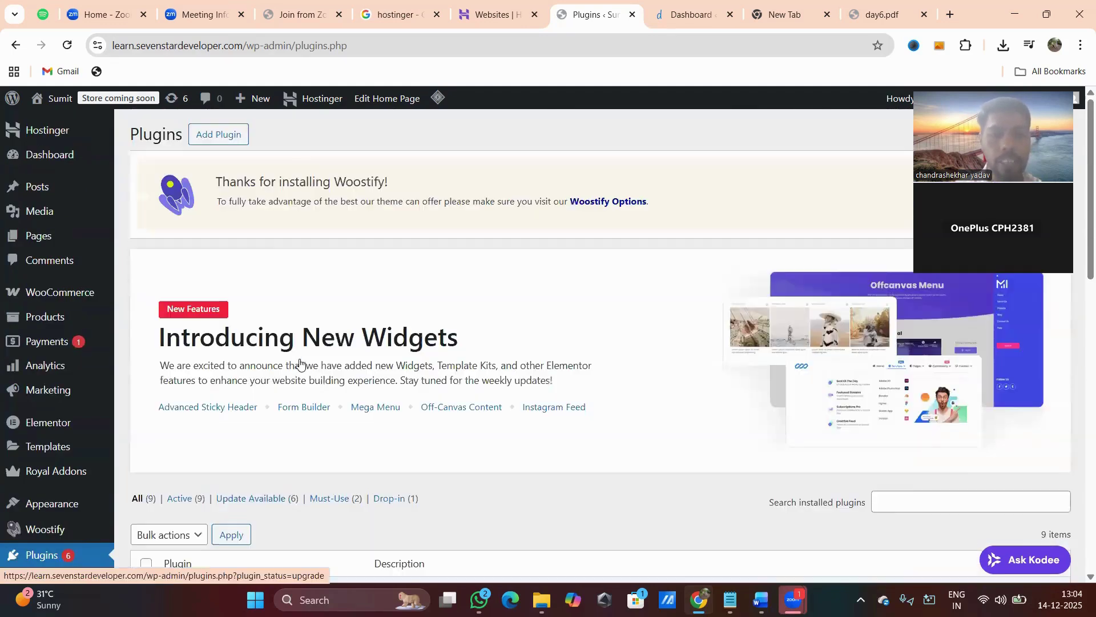
# Open the Add Plugins page and place the cursor in the Search Plugins box.
pyautogui.click(228, 140)
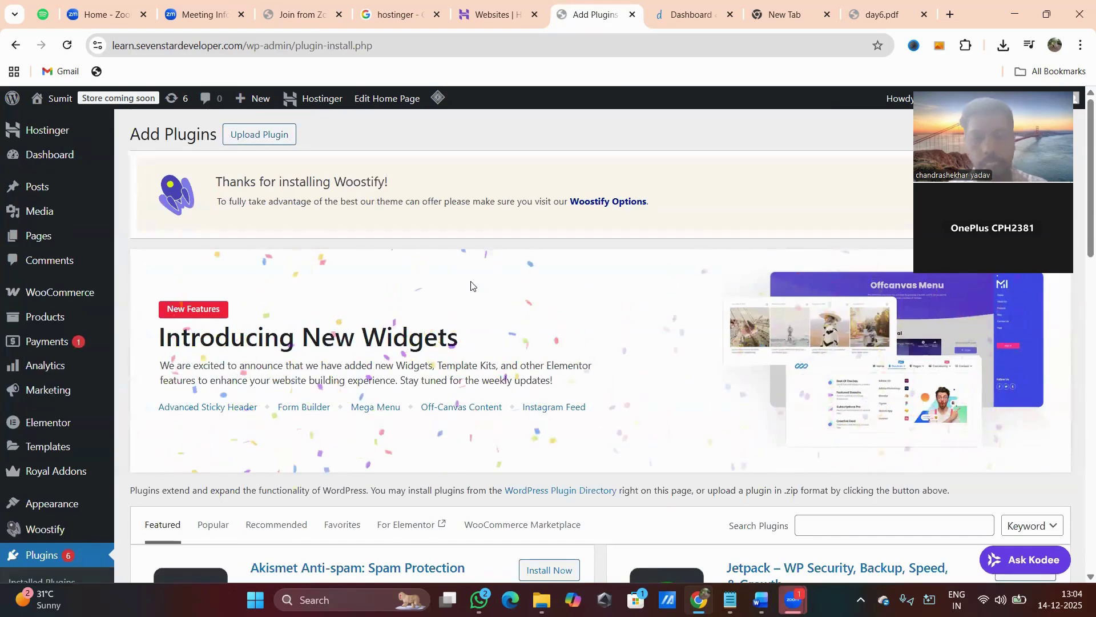
pyautogui.scroll(-5, 503, 390)
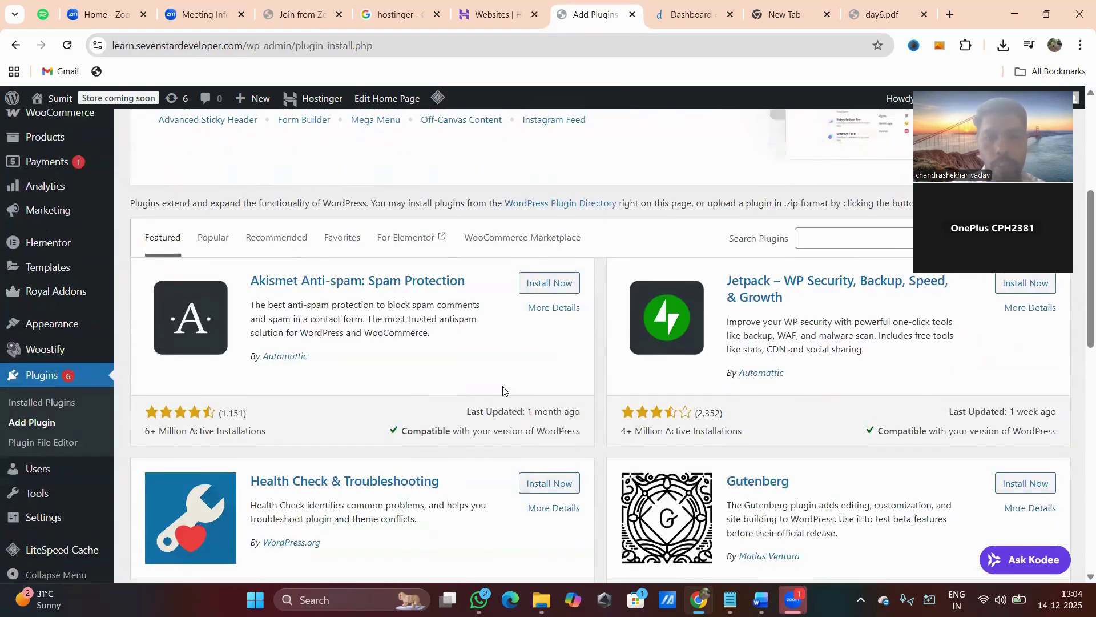
pyautogui.scroll(2, 503, 391)
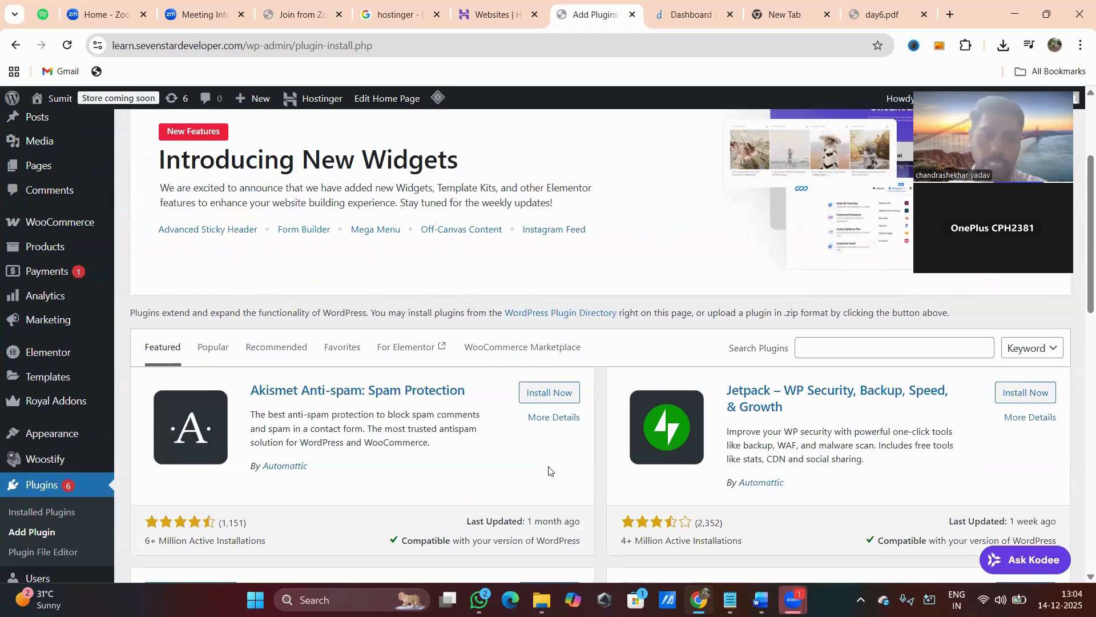
pyautogui.click(834, 349)
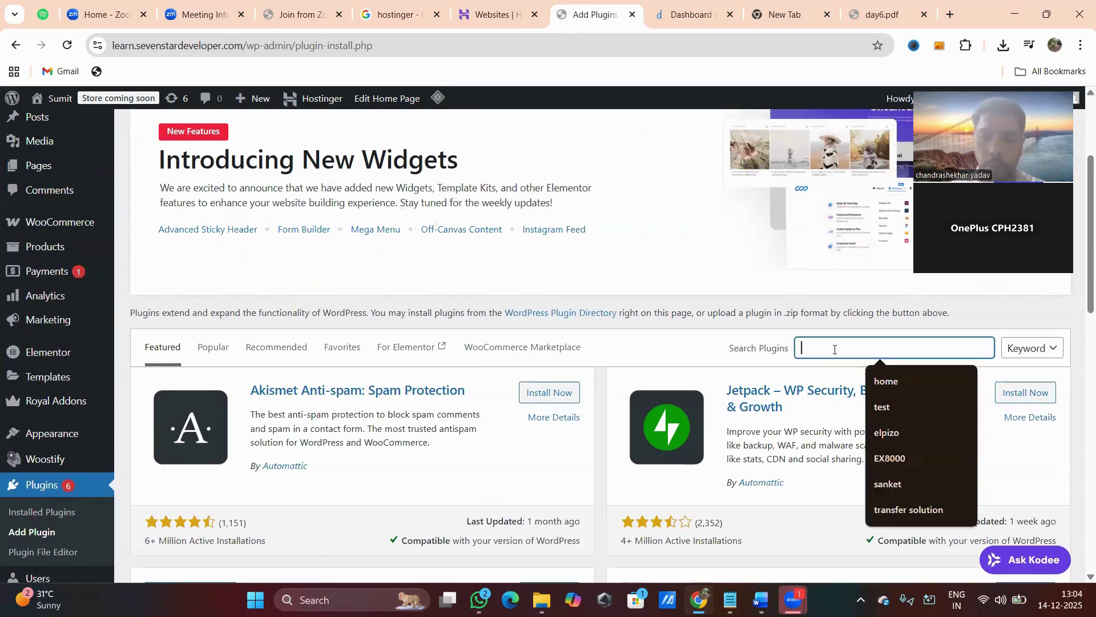
pyautogui.click(731, 285)
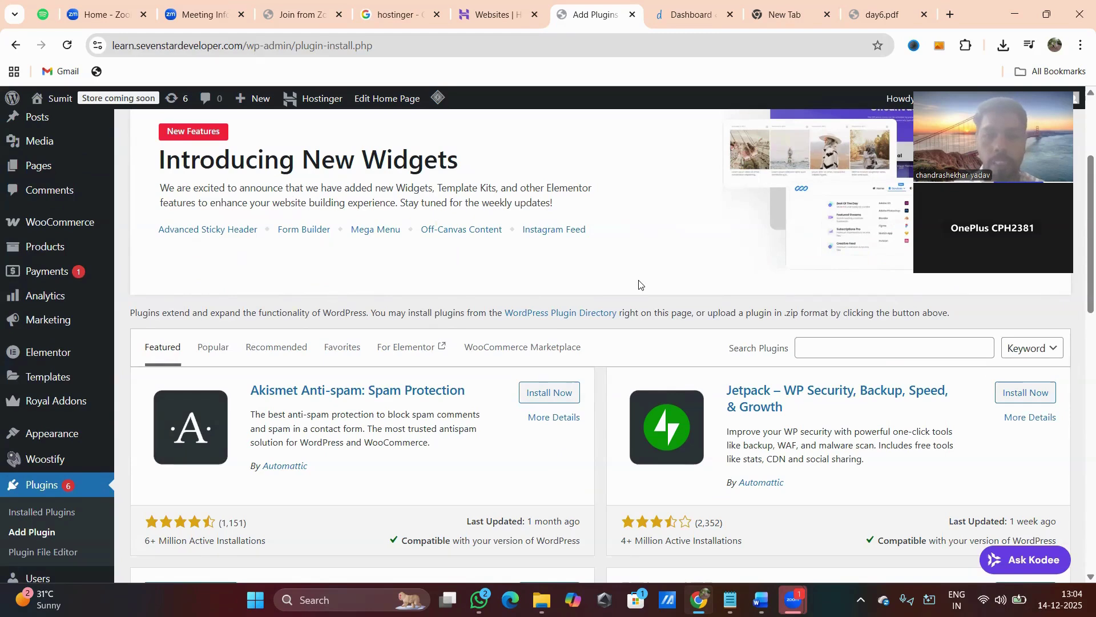
# Browse the Featured plugin cards, then go back to the day6 guide.
pyautogui.scroll(3, 639, 284)
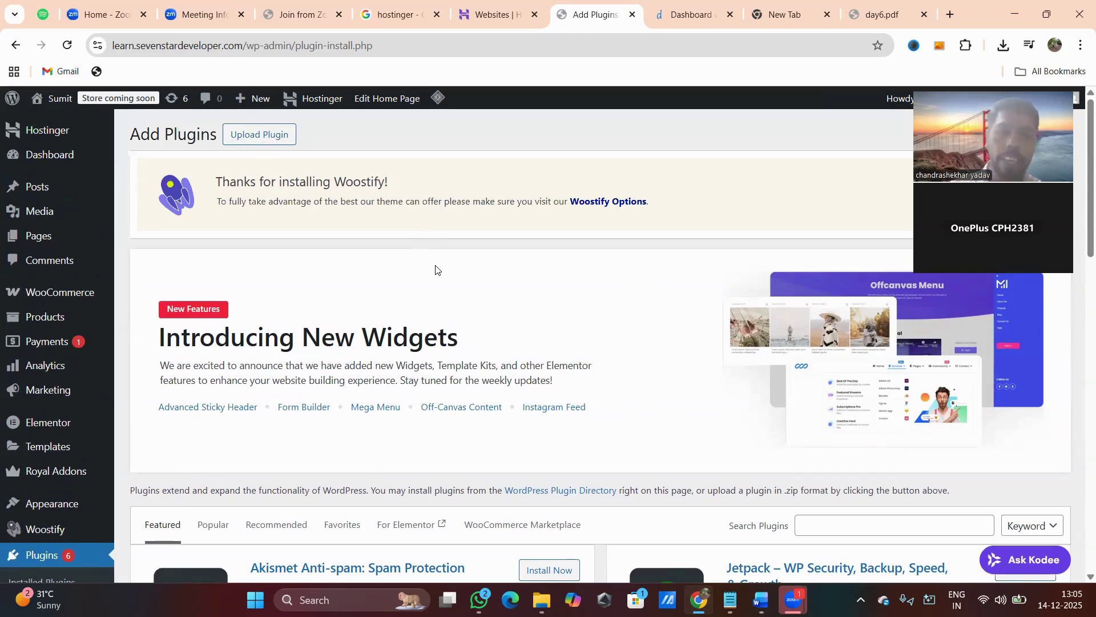
pyautogui.scroll(-1, 436, 269)
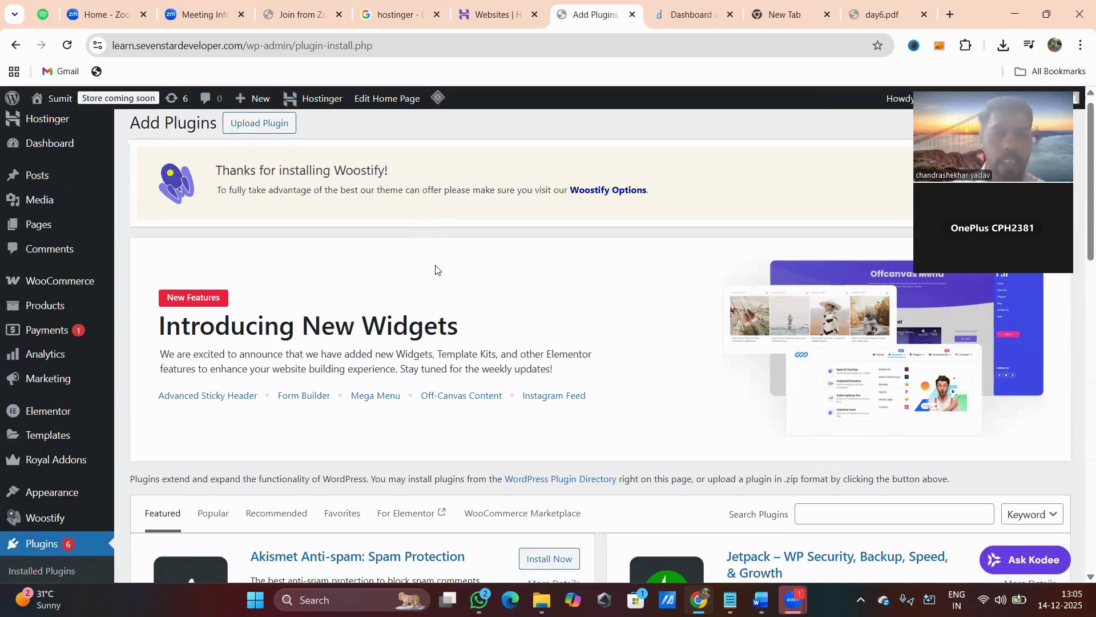
pyautogui.scroll(-3, 435, 270)
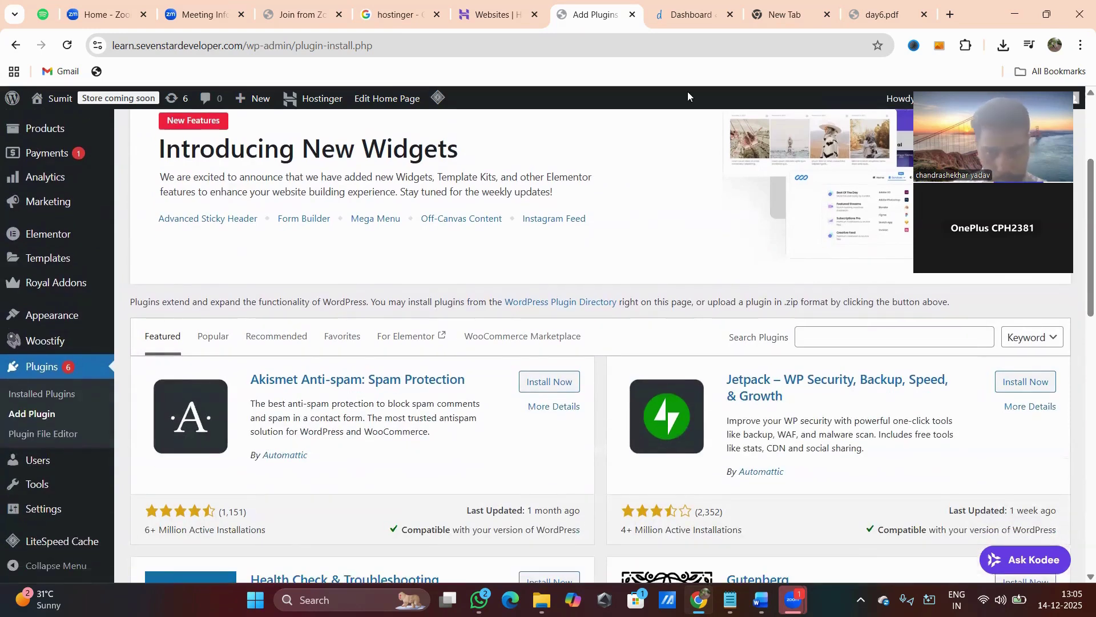
pyautogui.scroll(-2, 506, 274)
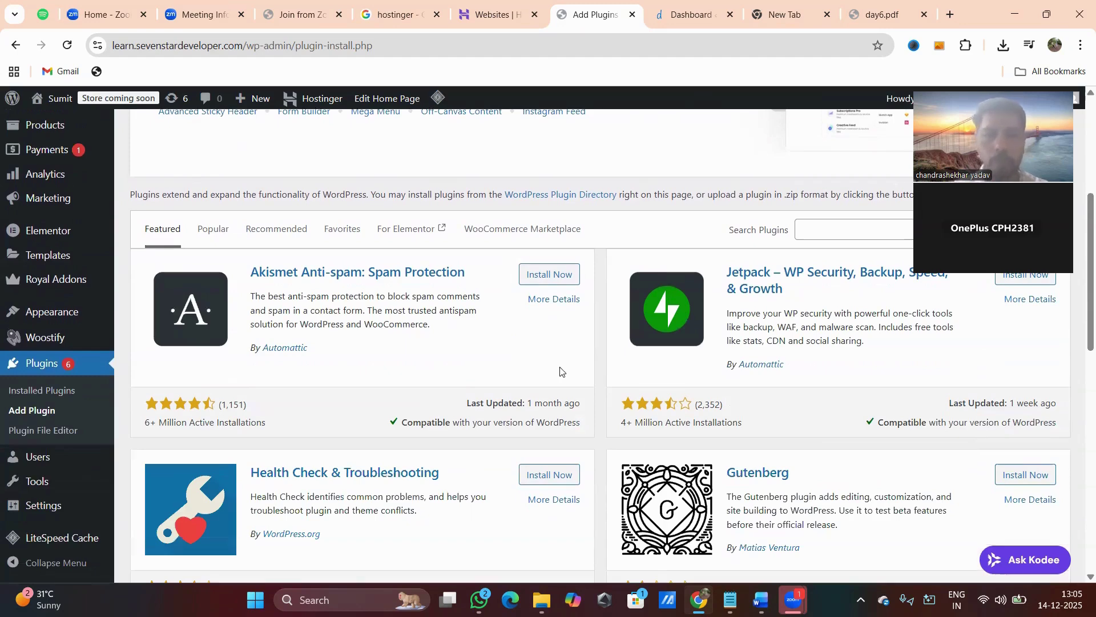
pyautogui.click(852, 17)
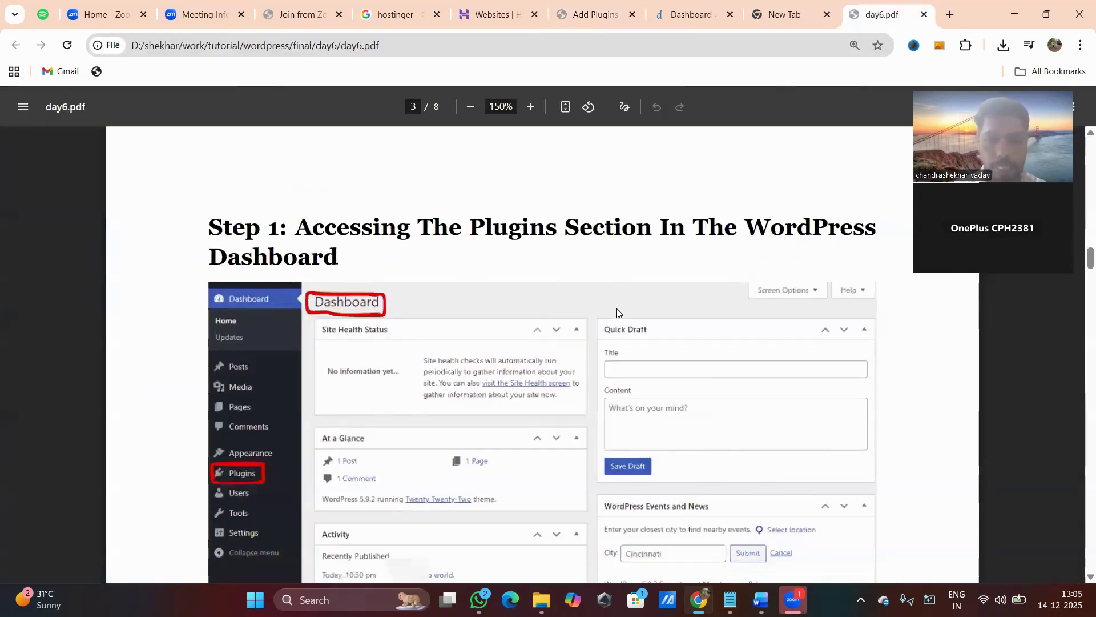
# Scroll day6.pdf past the Step 1 list to Step 2: Installing A New Plugin.
pyautogui.scroll(-7, 617, 312)
pyautogui.scroll(1, 617, 313)
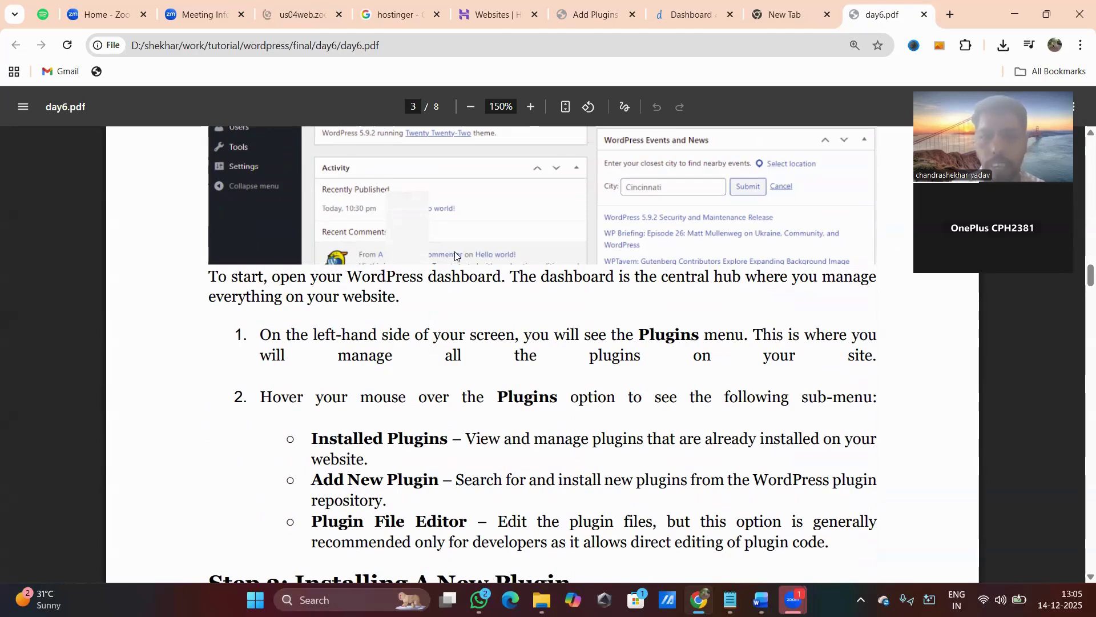
pyautogui.scroll(2, 254, 211)
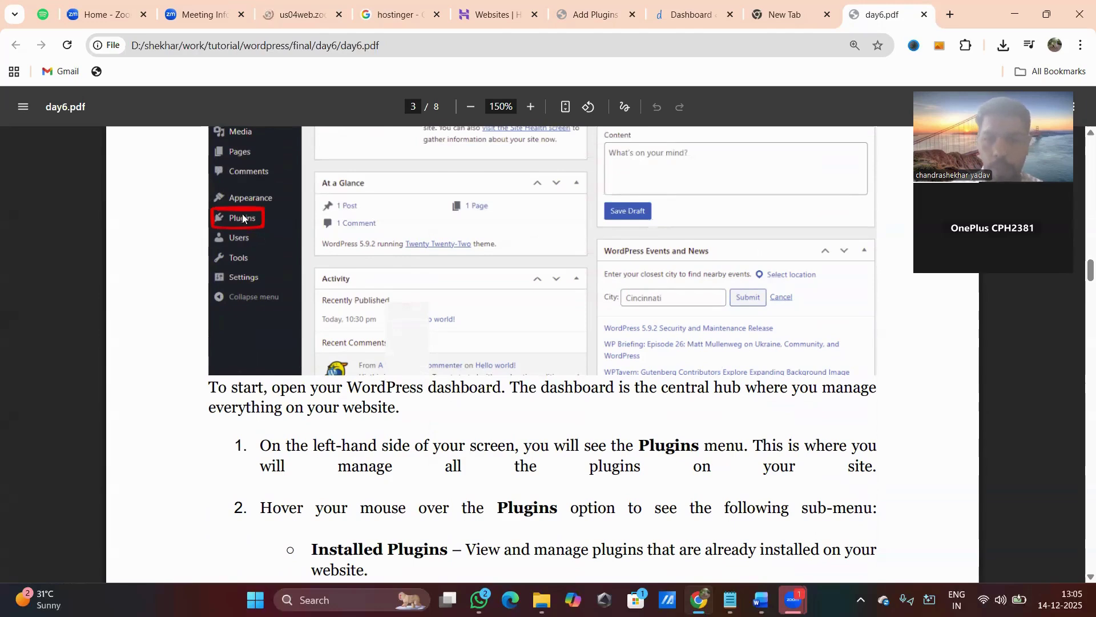
pyautogui.scroll(-2, 658, 475)
pyautogui.scroll(-2, 658, 475)
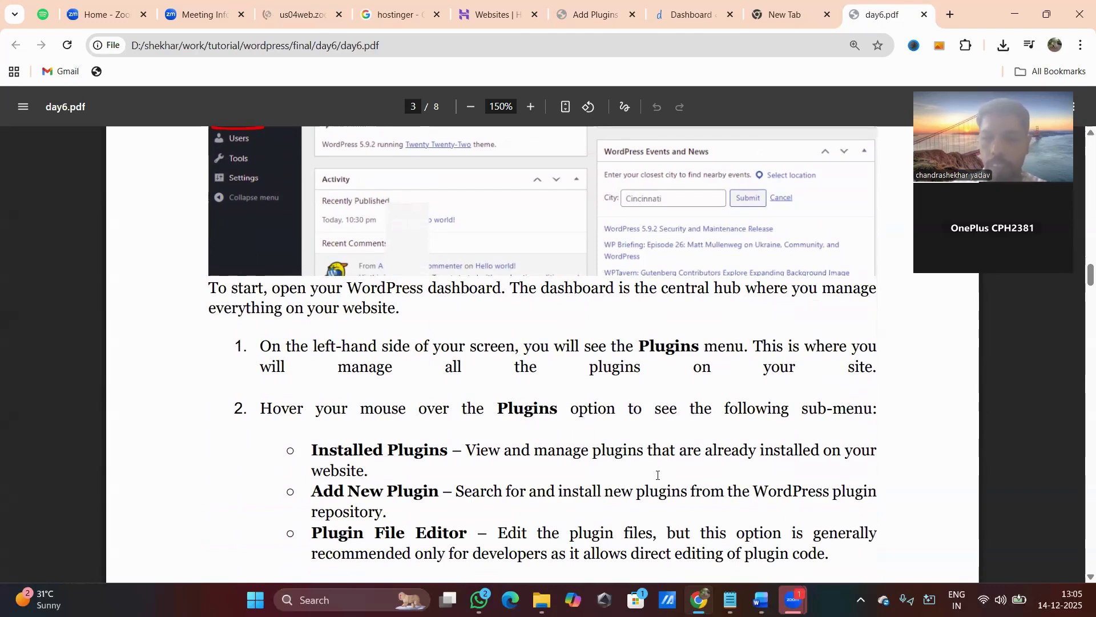
pyautogui.scroll(-3, 657, 475)
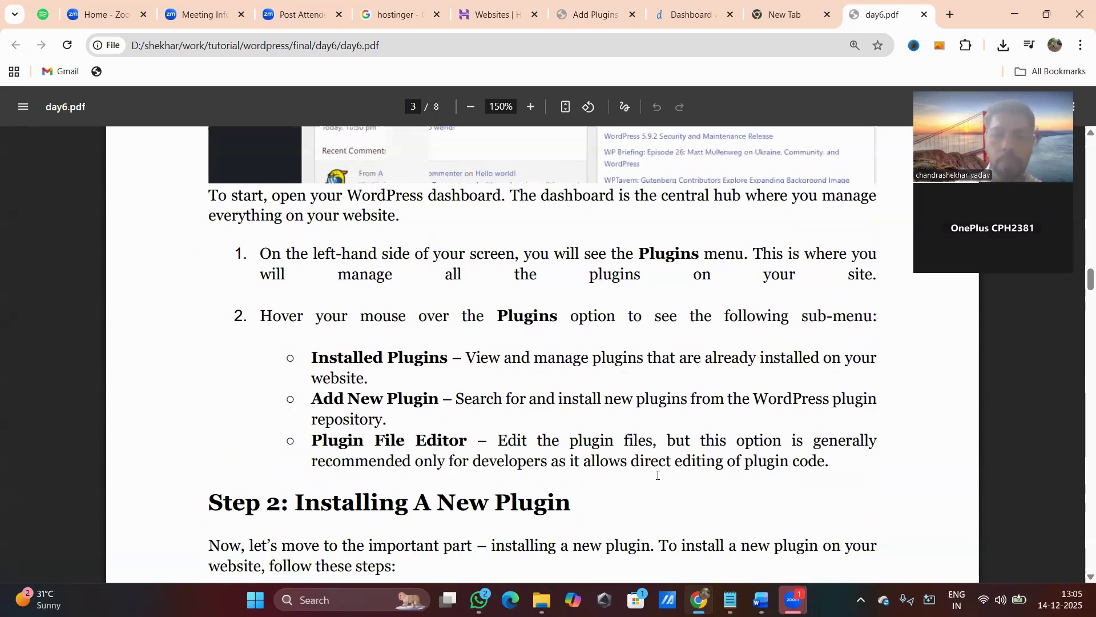
pyautogui.scroll(-3, 658, 475)
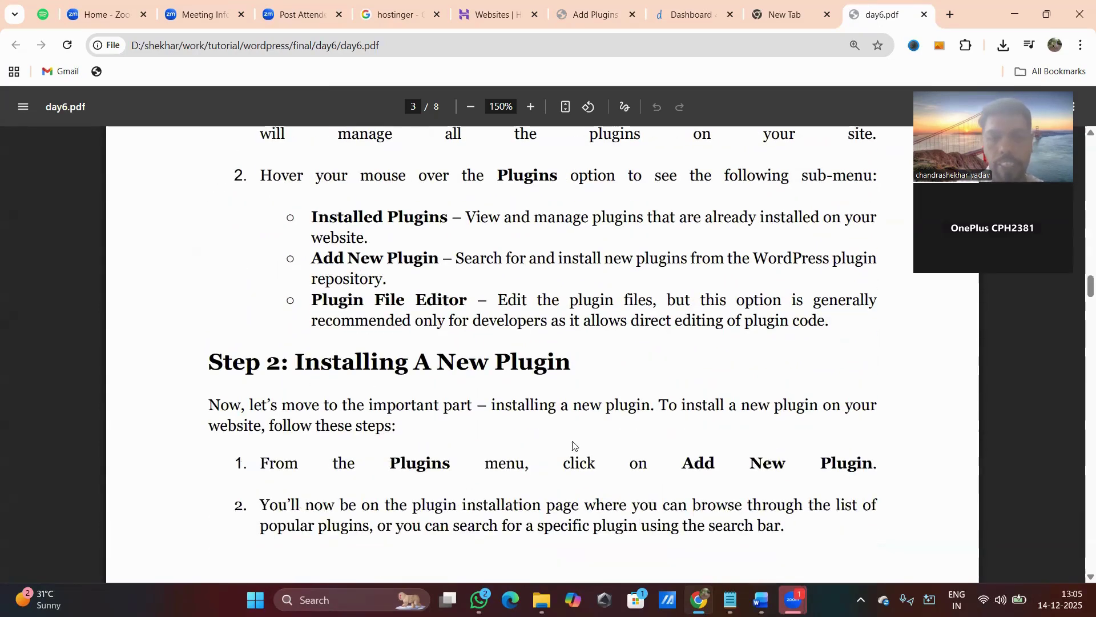
# Revisit the WordPress Installed Plugins list, then return to day6.pdf at Step 2.
pyautogui.click(576, 16)
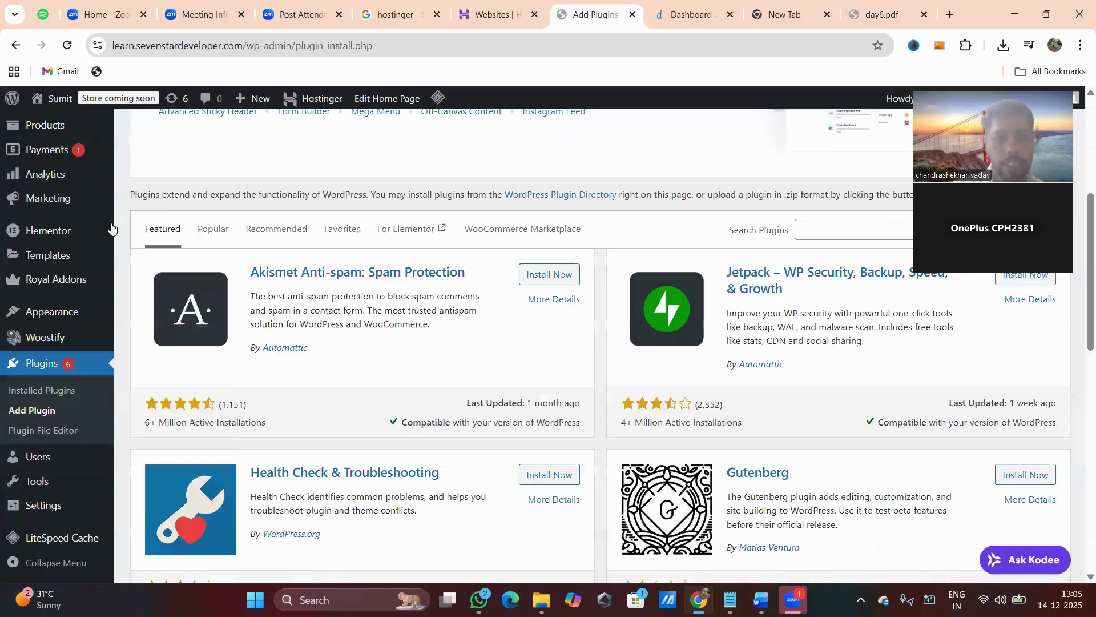
pyautogui.click(46, 370)
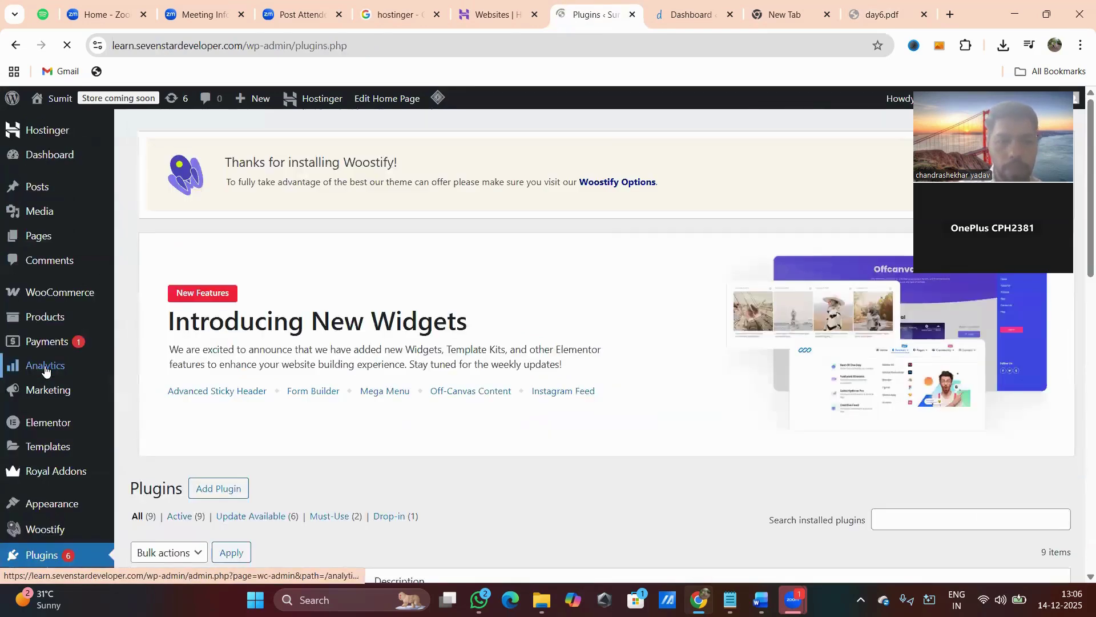
pyautogui.scroll(-5, 46, 370)
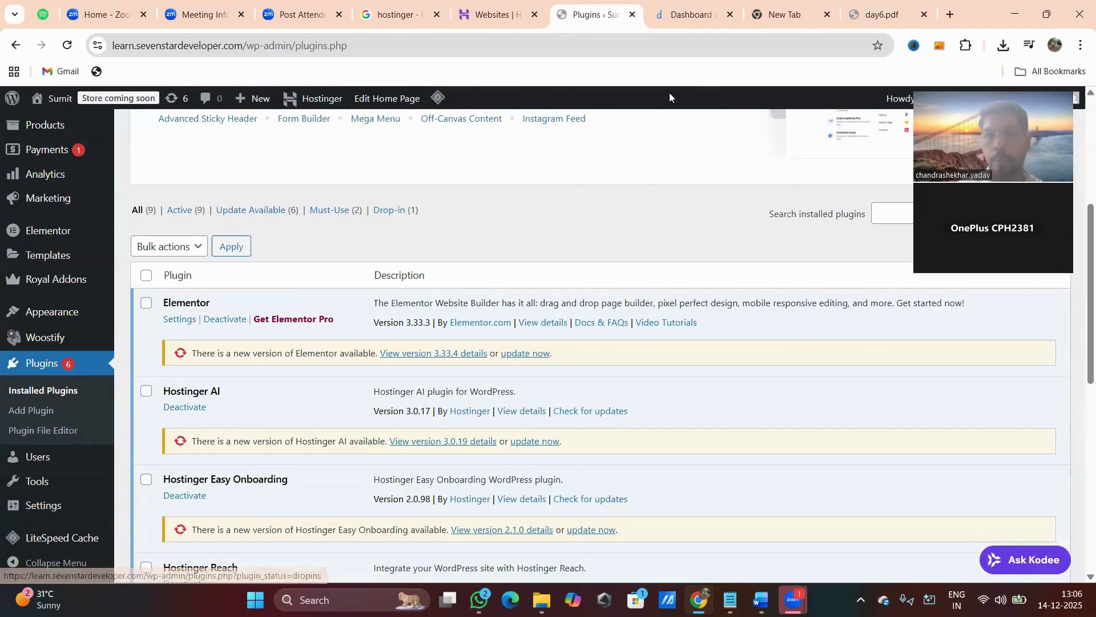
pyautogui.click(888, 19)
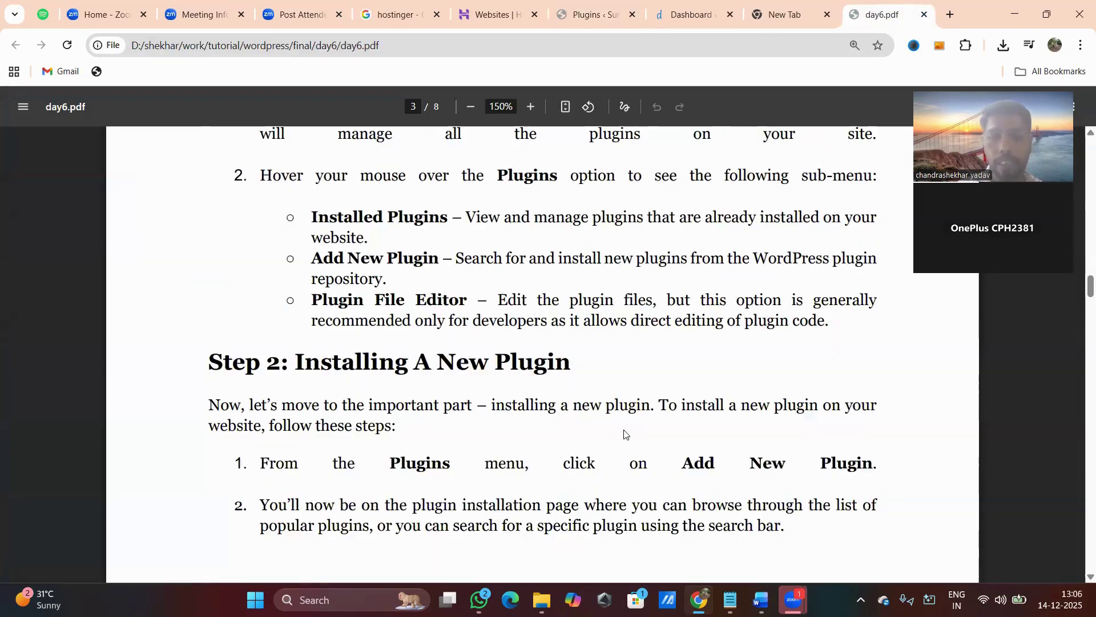
# Highlight 'Installed Plugins' and the word 'repository' in the Plugins sub-menu options list.
pyautogui.scroll(1, 647, 440)
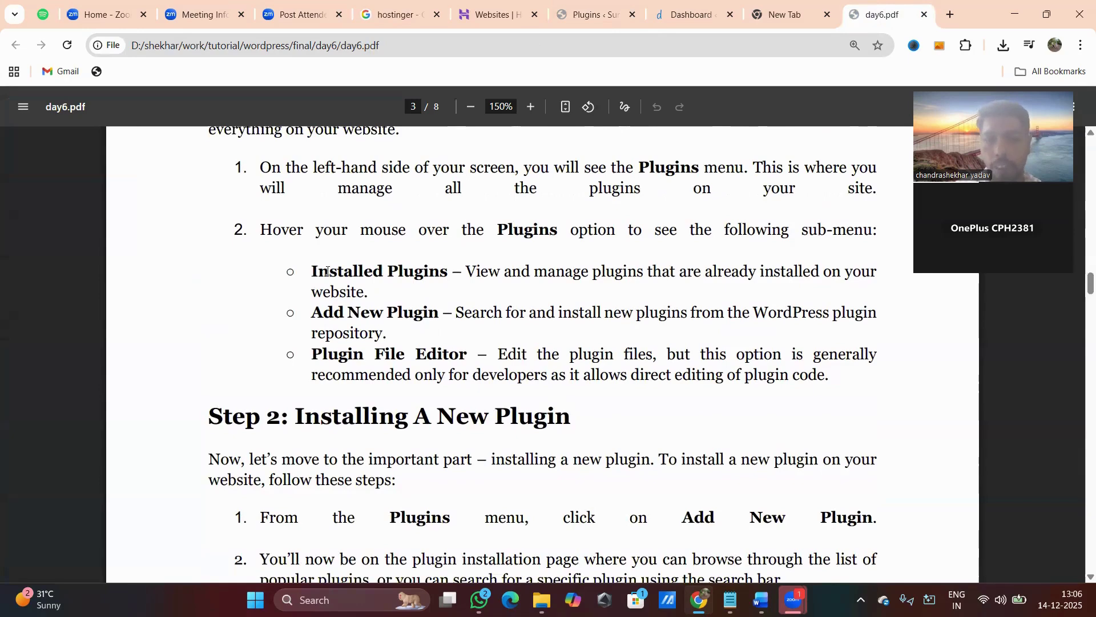
pyautogui.moveTo(329, 271); pyautogui.dragTo(439, 273)
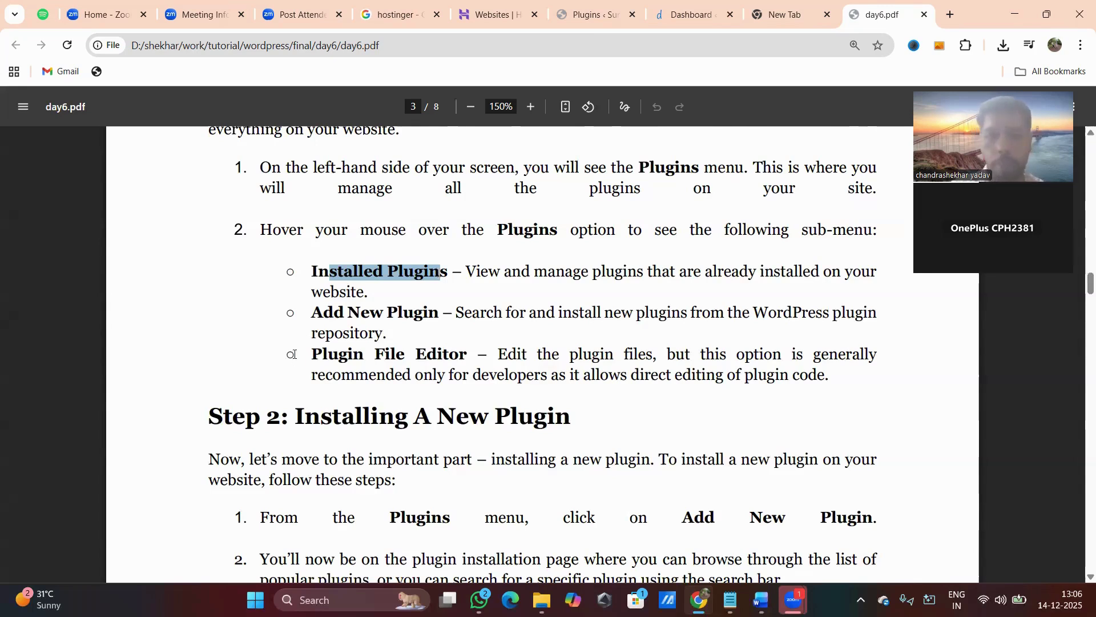
pyautogui.doubleClick(360, 336)
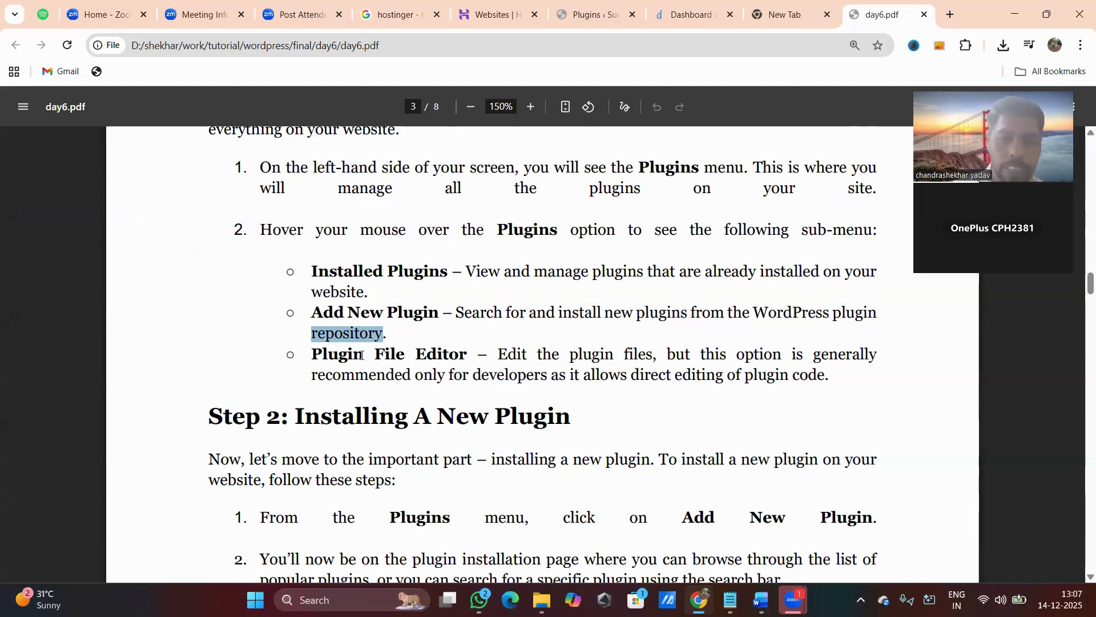
# Highlight Plugin File Editor and Add New Plugin, scroll to the Contact Form 7 example, and return to WordPress.
pyautogui.moveTo(363, 355); pyautogui.dragTo(427, 355)
pyautogui.moveTo(313, 312); pyautogui.dragTo(424, 300)
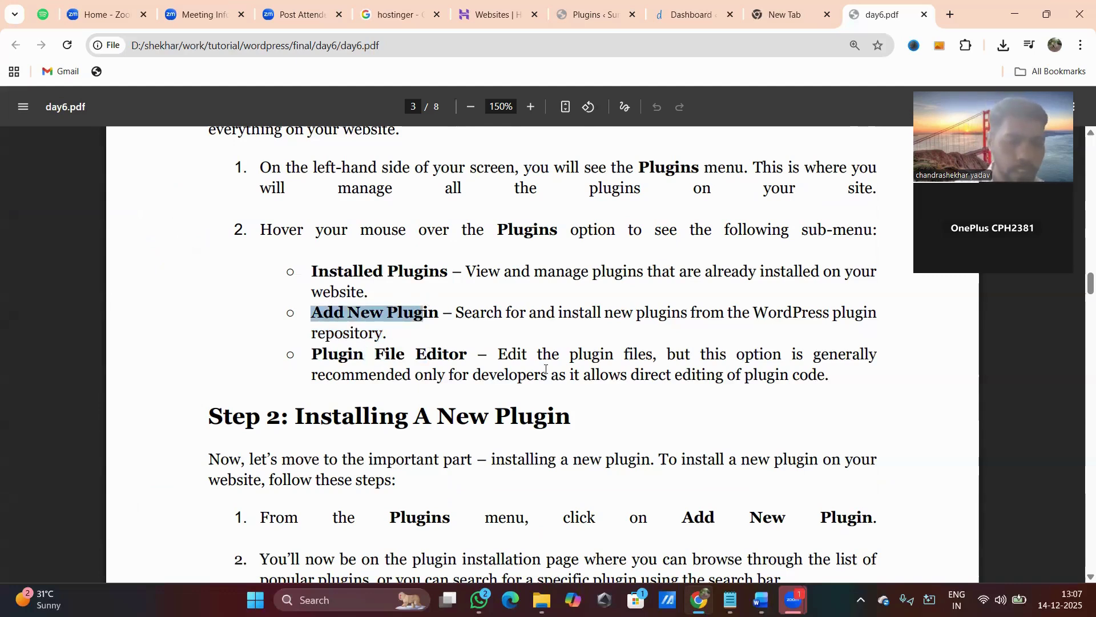
pyautogui.scroll(-3, 521, 366)
pyautogui.scroll(-2, 521, 367)
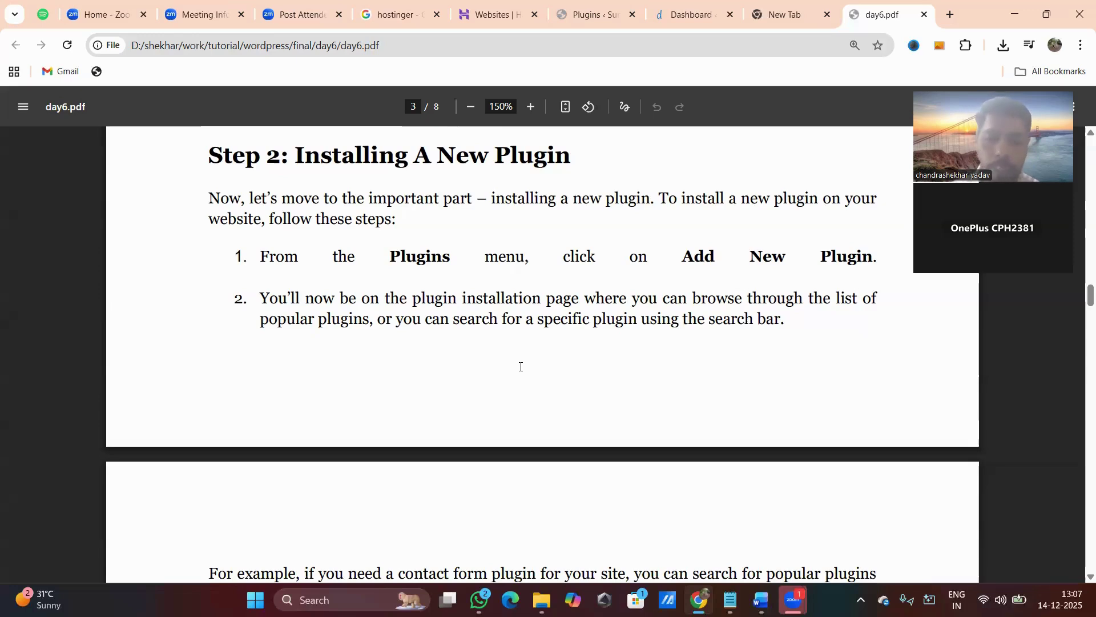
pyautogui.scroll(-1, 468, 409)
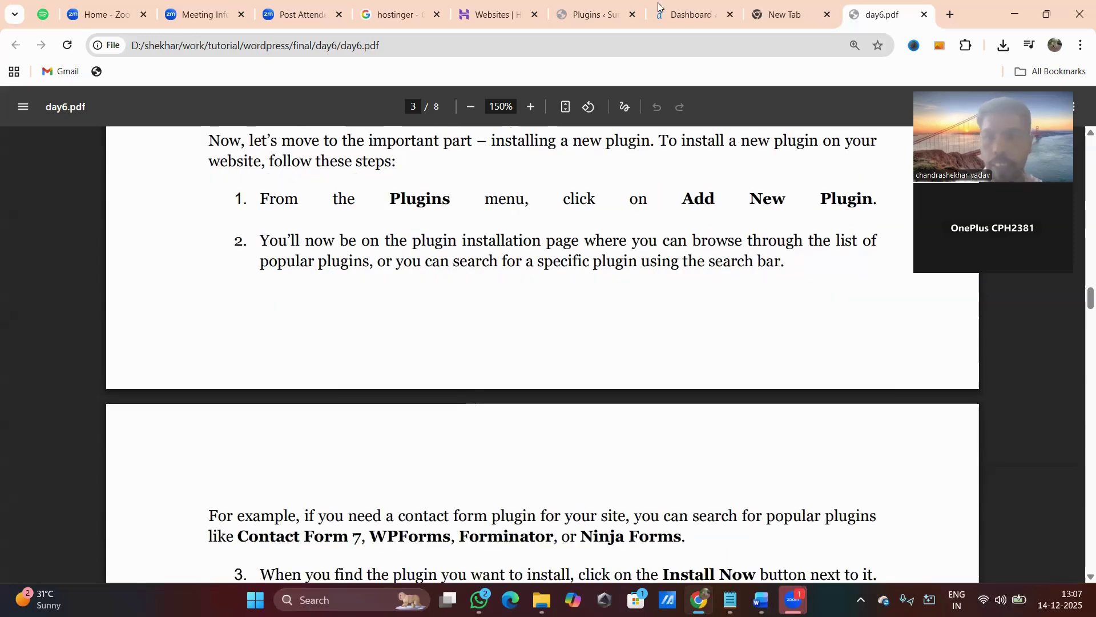
pyautogui.click(592, 14)
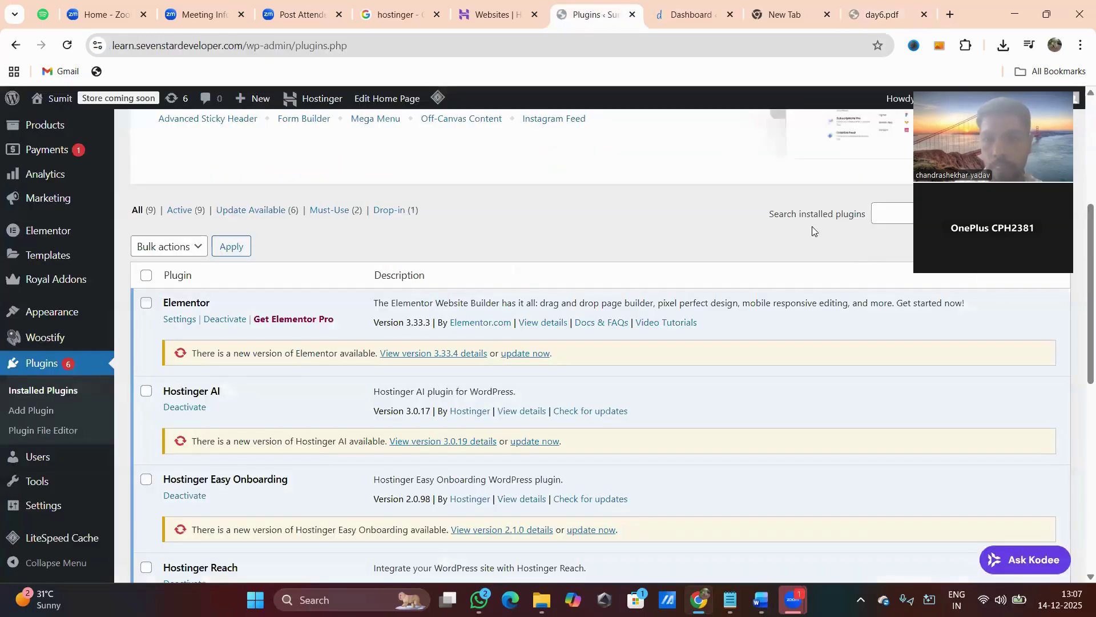
# Open Add Plugins and its search box, then return to day6.pdf at Step 3: Activating The Plugin.
pyautogui.click(883, 213)
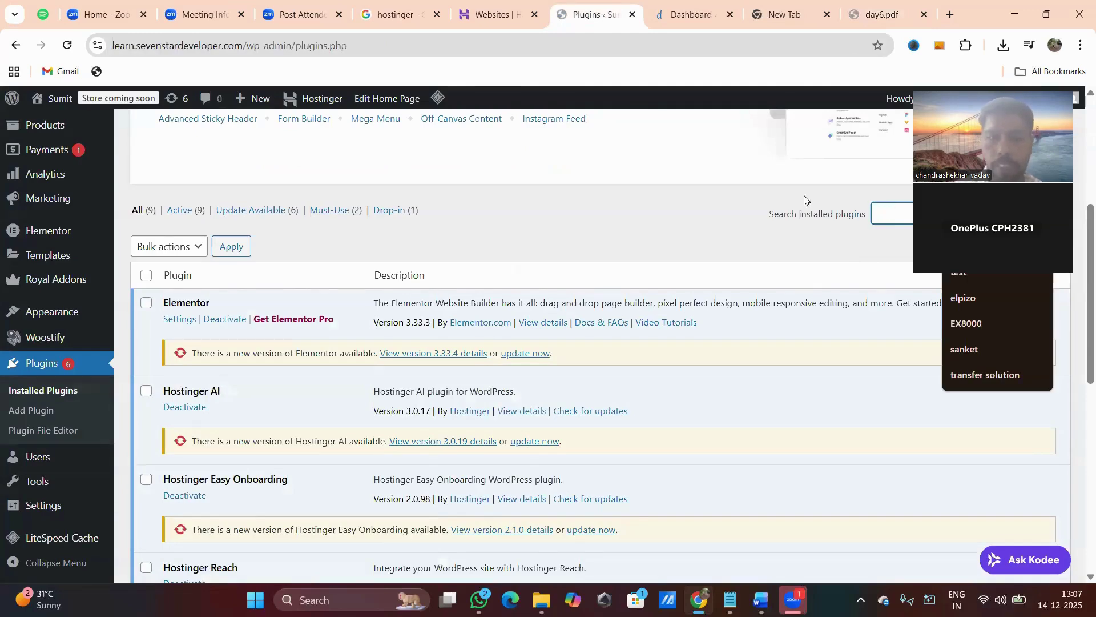
pyautogui.scroll(5, 365, 194)
pyautogui.click(210, 134)
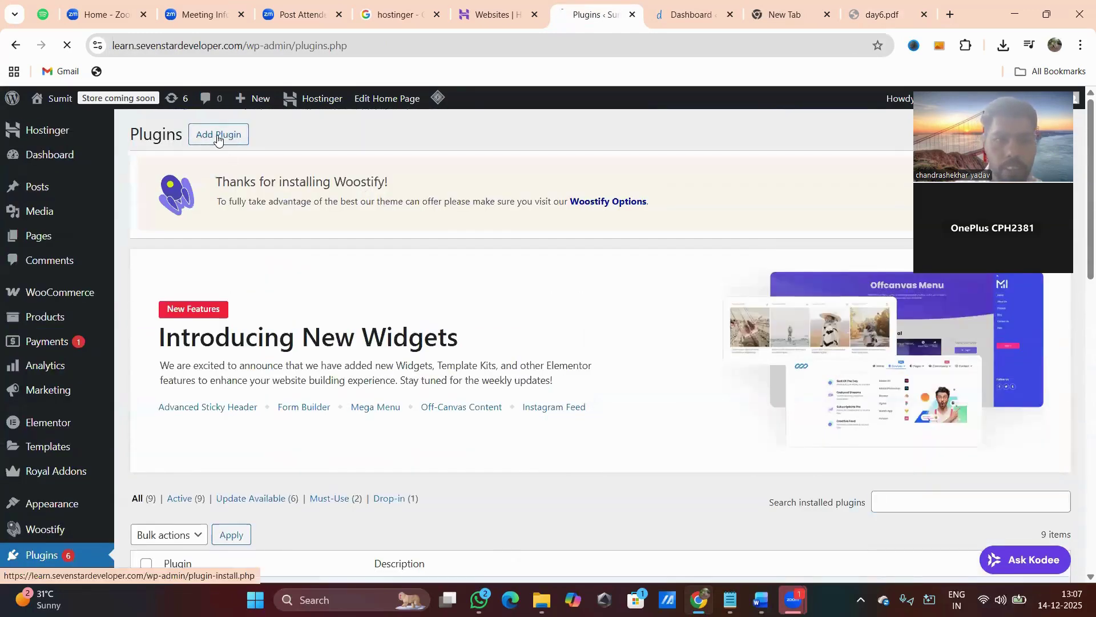
pyautogui.scroll(-3, 608, 271)
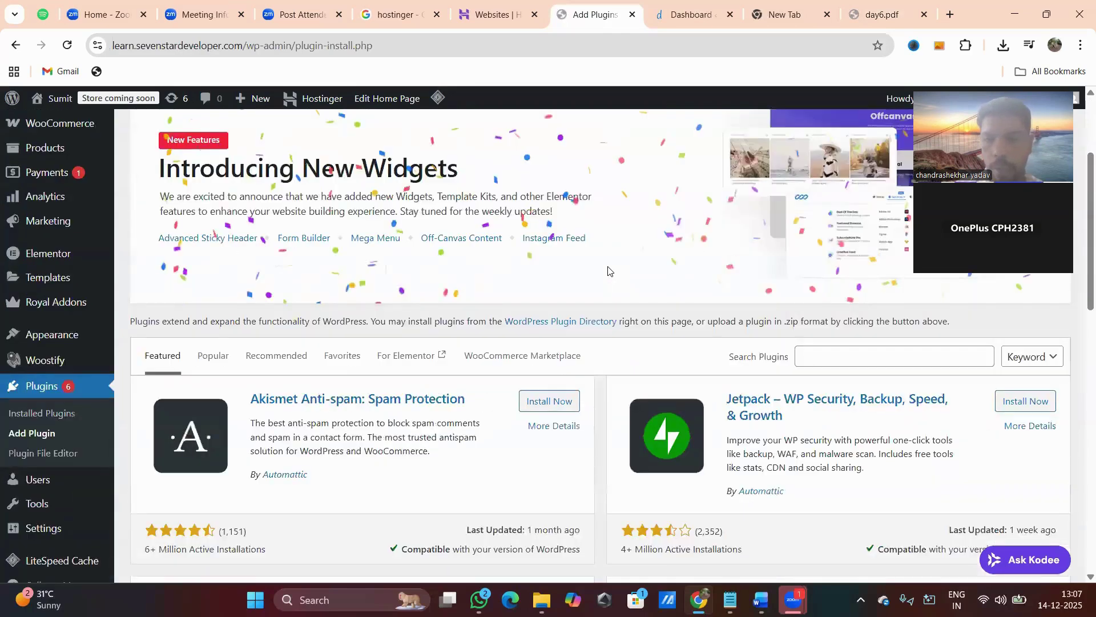
pyautogui.click(831, 356)
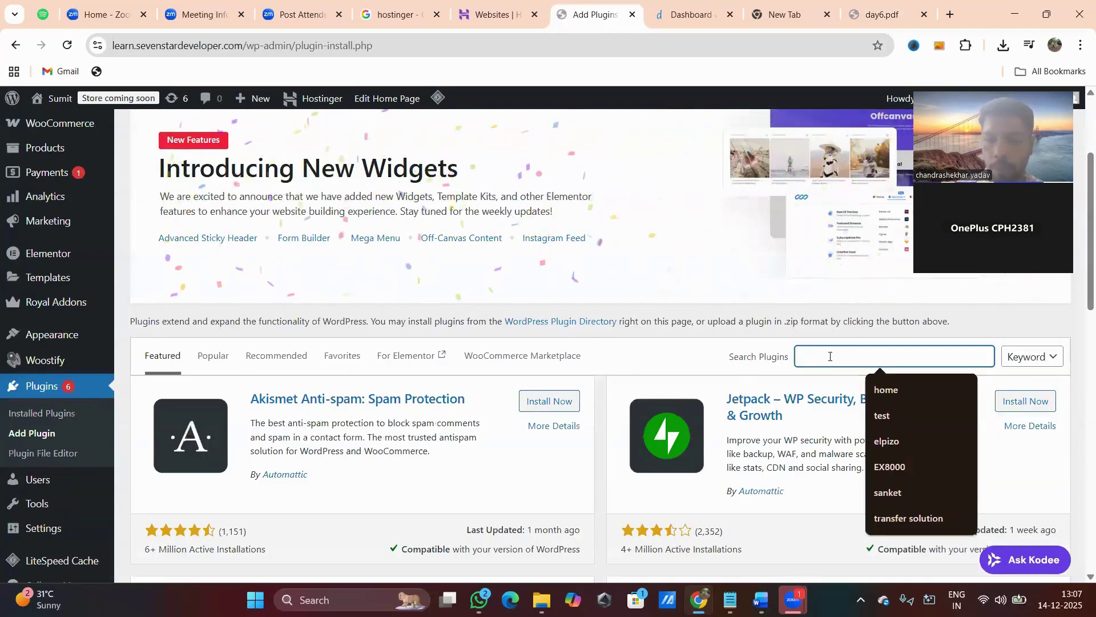
pyautogui.click(862, 15)
pyautogui.scroll(-3, 594, 314)
pyautogui.scroll(-1, 595, 316)
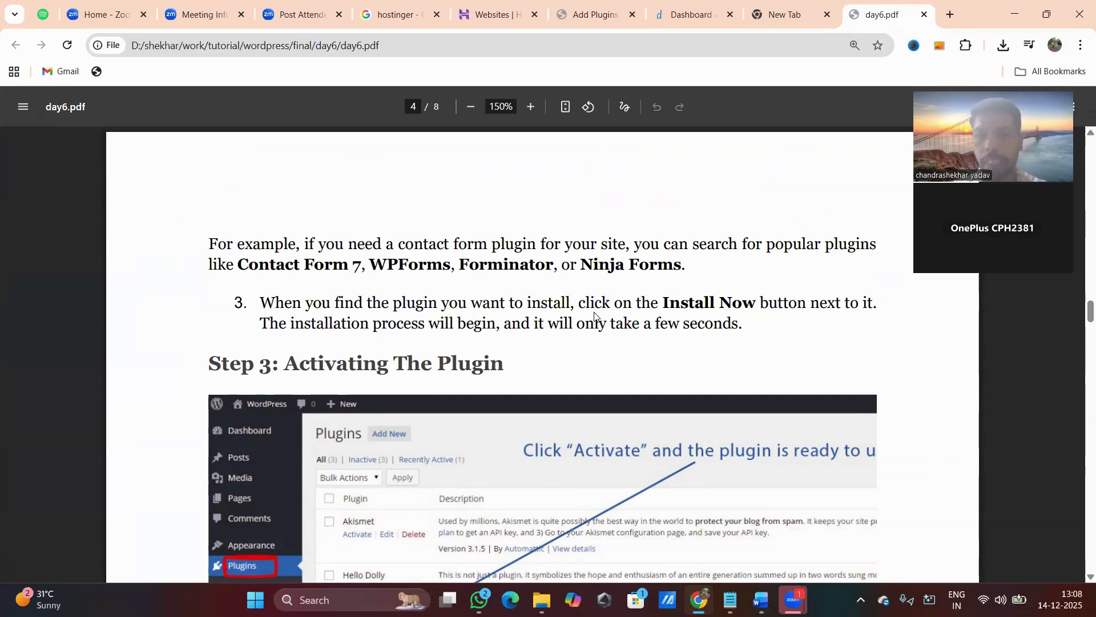
# Highlight Contact Form 7, WPForms, Forminator and Ninja Forms in the guide, then open a new tab.
pyautogui.moveTo(243, 271); pyautogui.dragTo(680, 264)
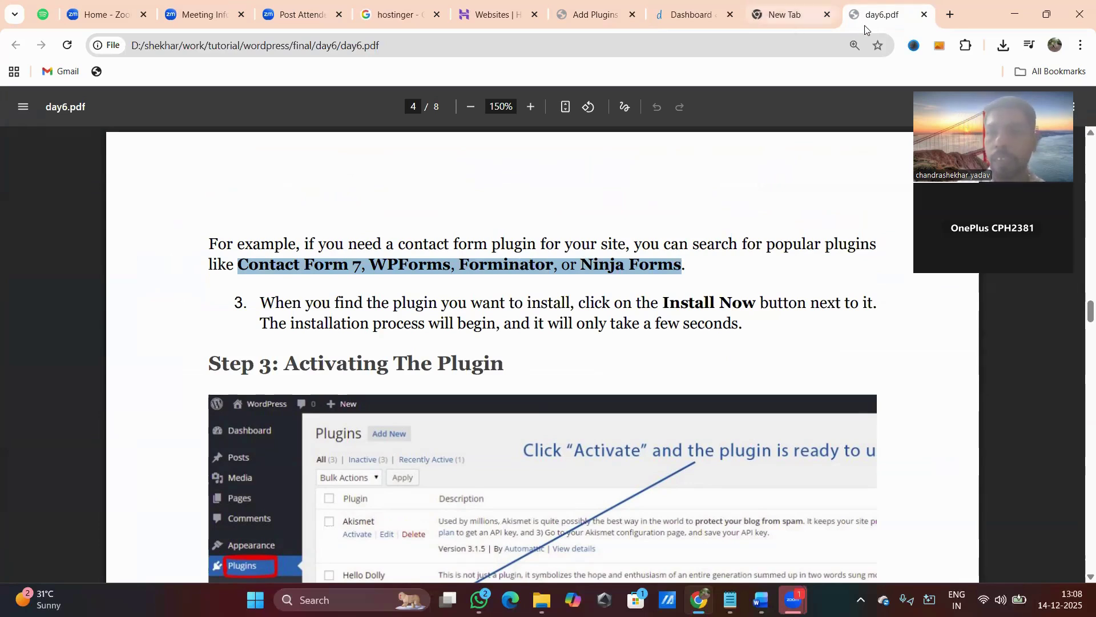
pyautogui.click(950, 14)
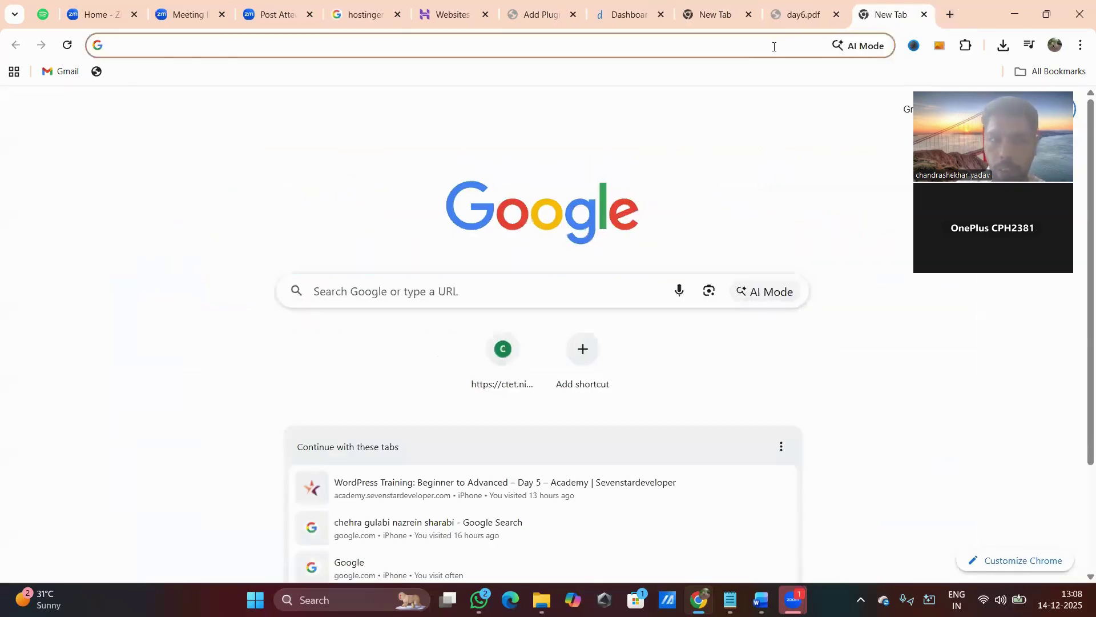
# Load dilsewishes.com and open its Contact Us page from the footer.
pyautogui.click(774, 47)
pyautogui.write('dilsewishes.com')
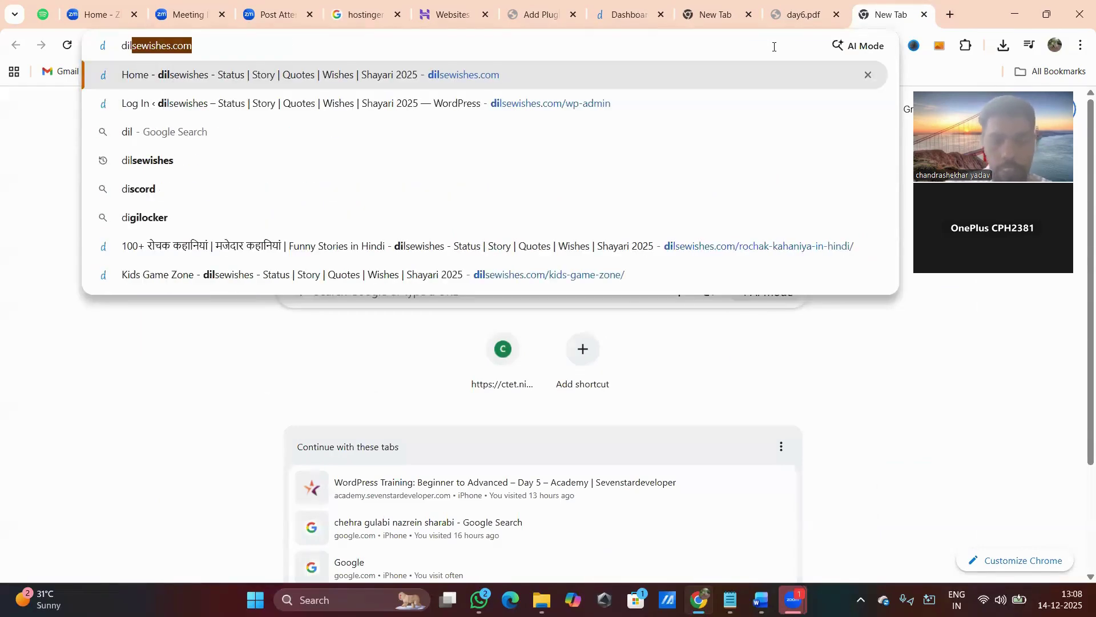
pyautogui.press('Return')
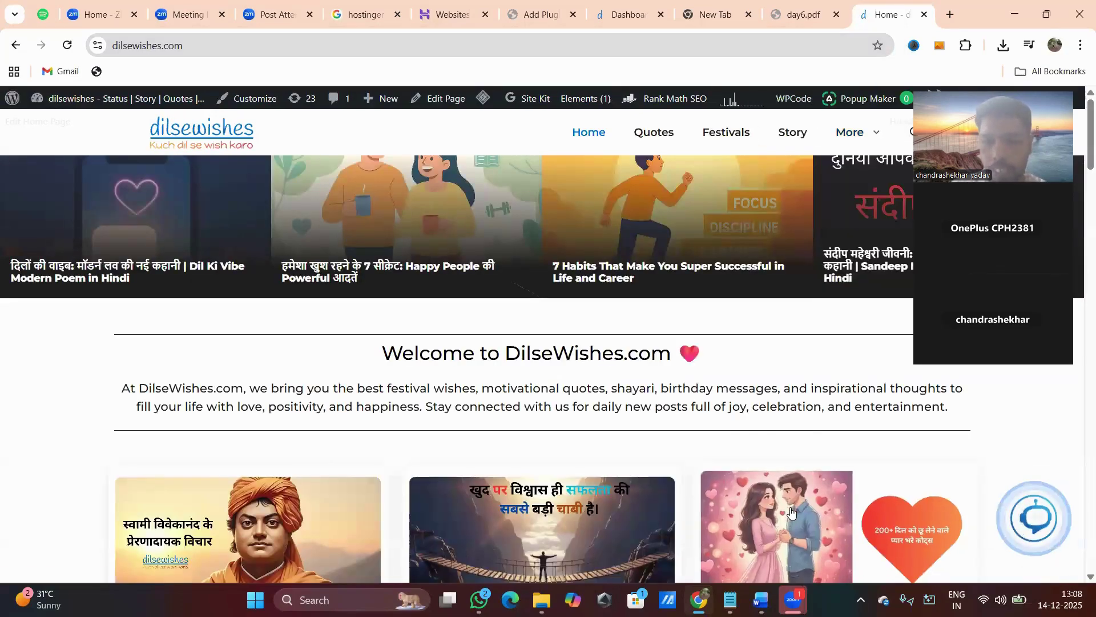
pyautogui.scroll(-15, 791, 513)
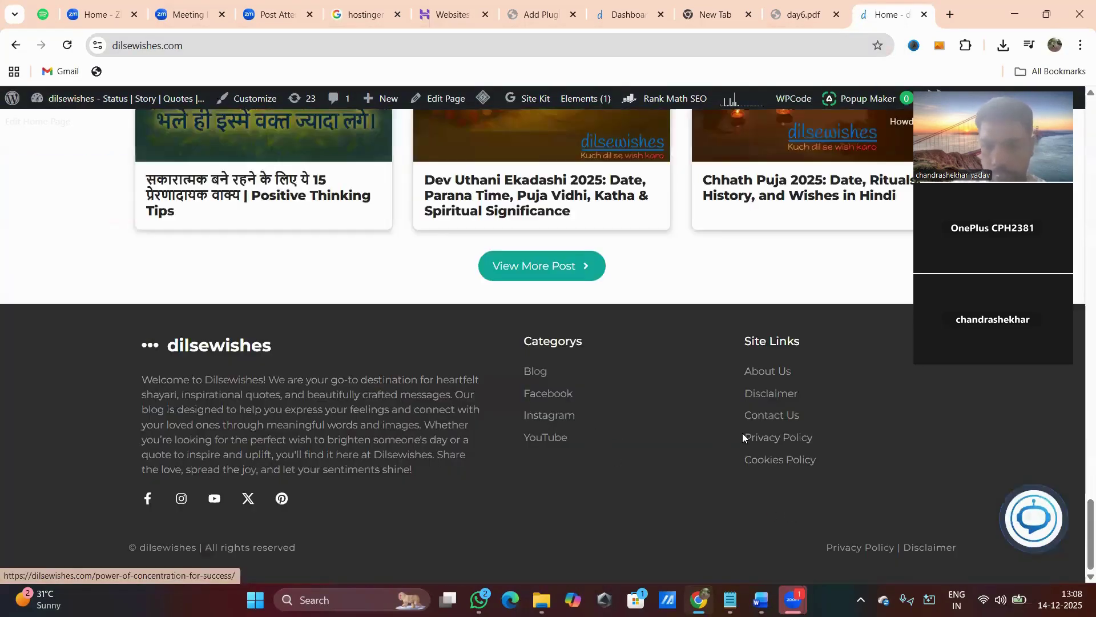
pyautogui.click(780, 417)
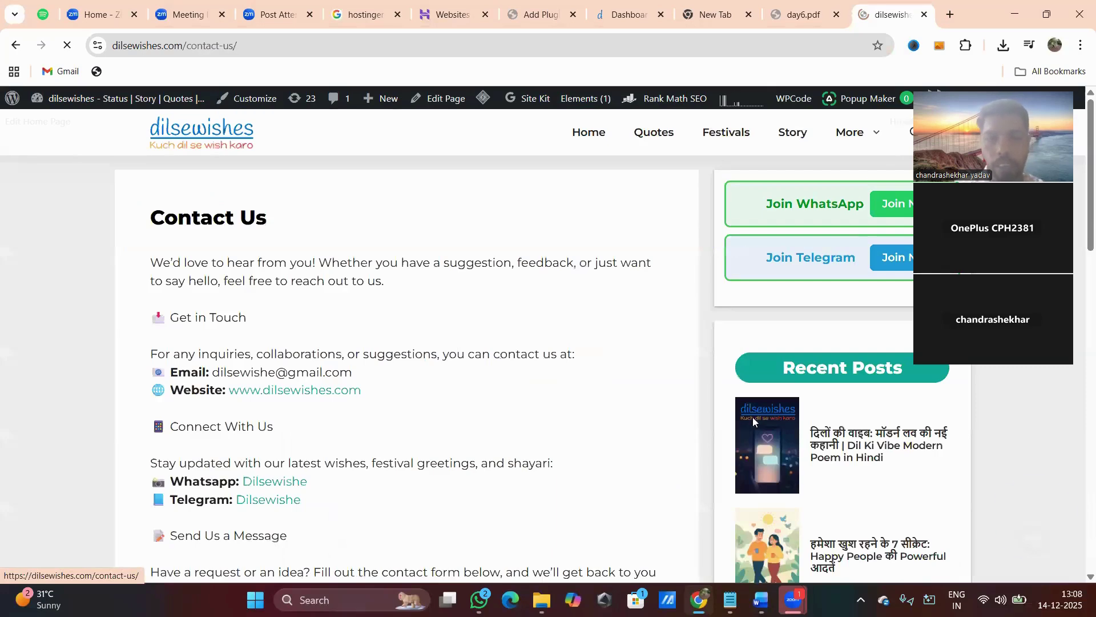
pyautogui.scroll(-5, 555, 406)
pyautogui.scroll(-2, 555, 406)
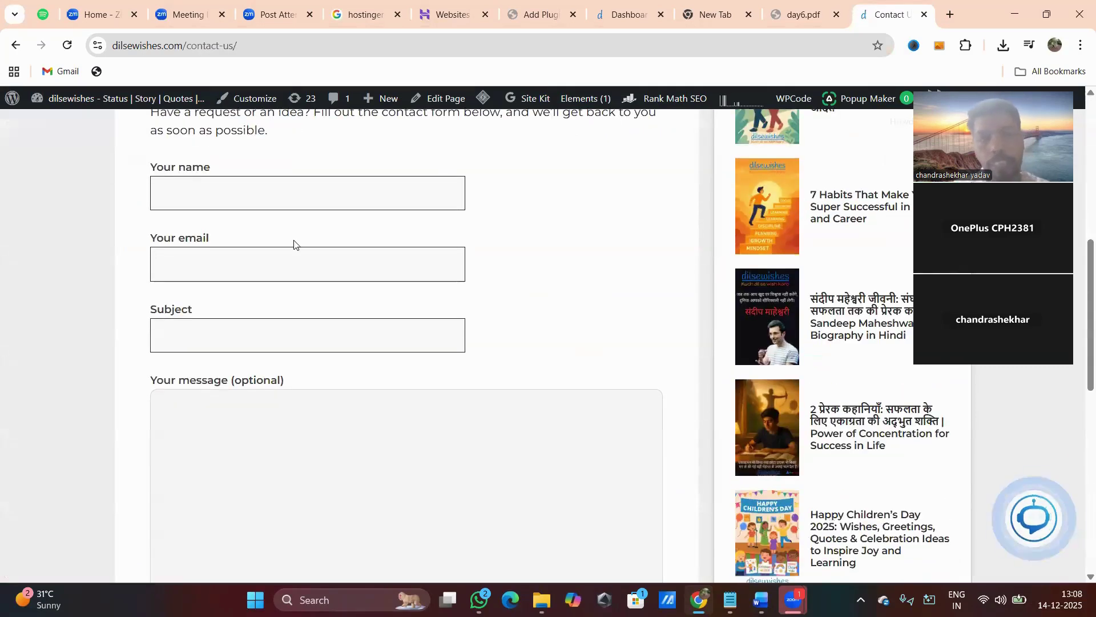
# Try the Your name, Your email, Subject and message fields, then return to day6.pdf.
pyautogui.click(211, 203)
pyautogui.click(197, 263)
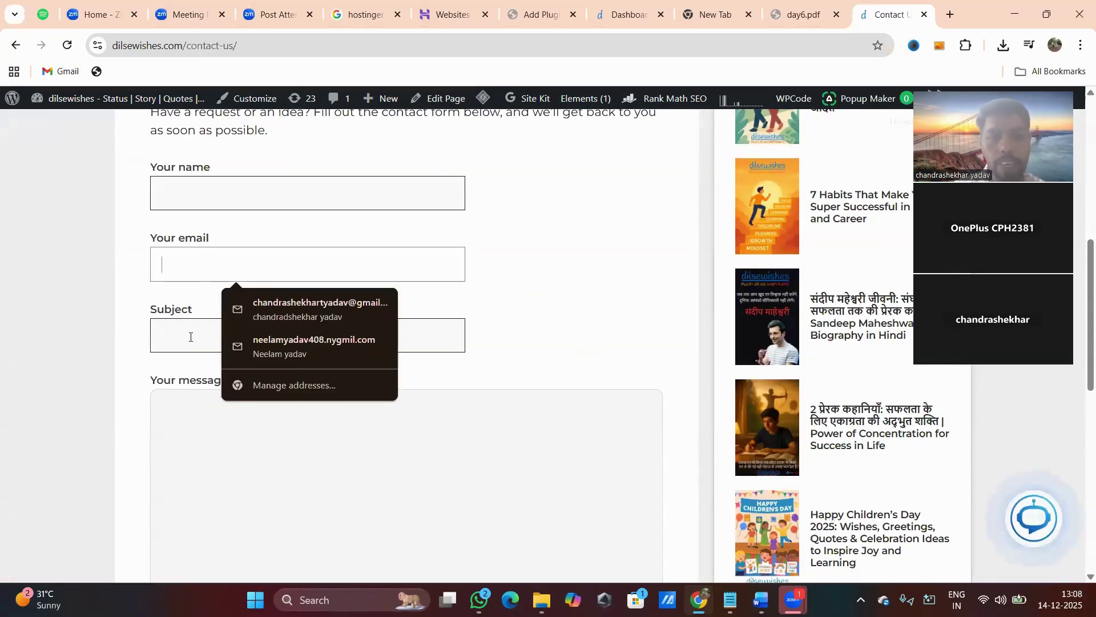
pyautogui.click(195, 343)
pyautogui.click(225, 419)
pyautogui.scroll(-3, 225, 419)
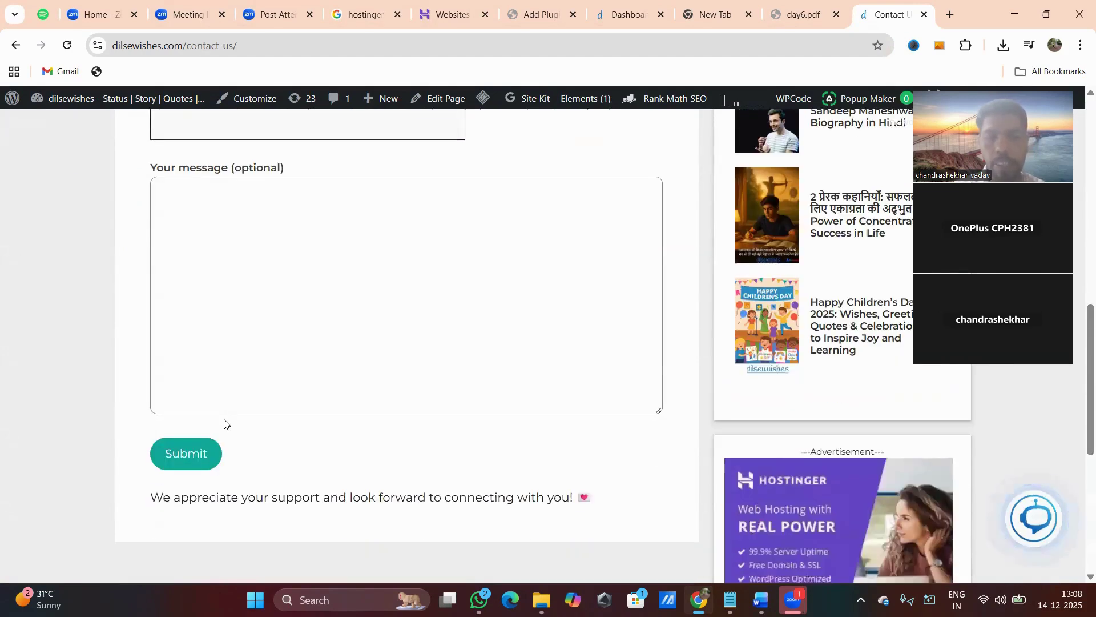
pyautogui.scroll(6, 255, 388)
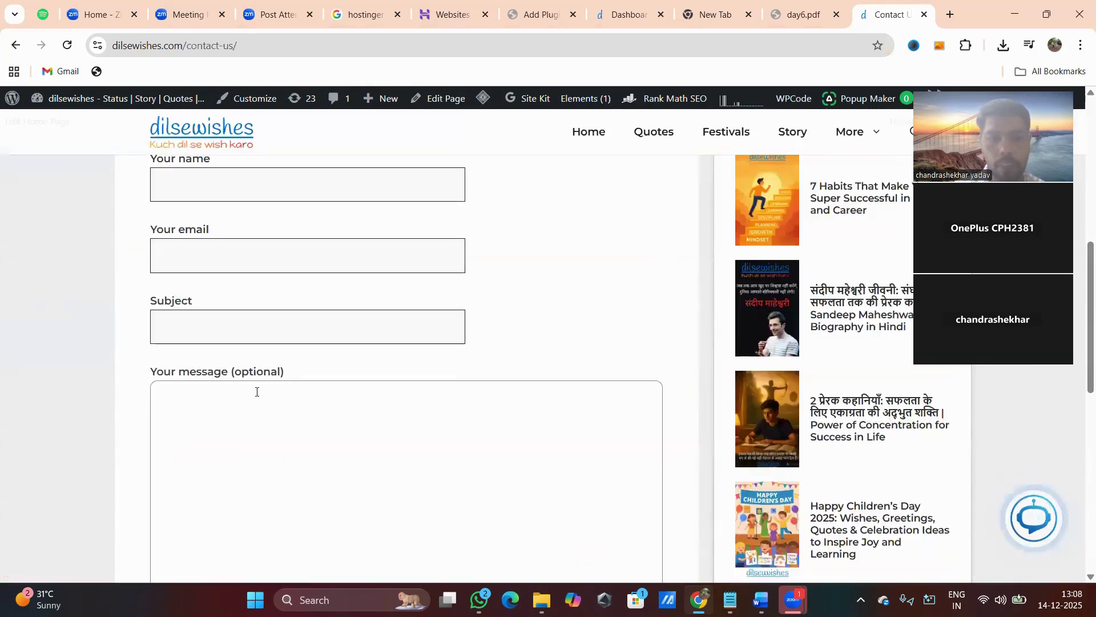
pyautogui.click(254, 380)
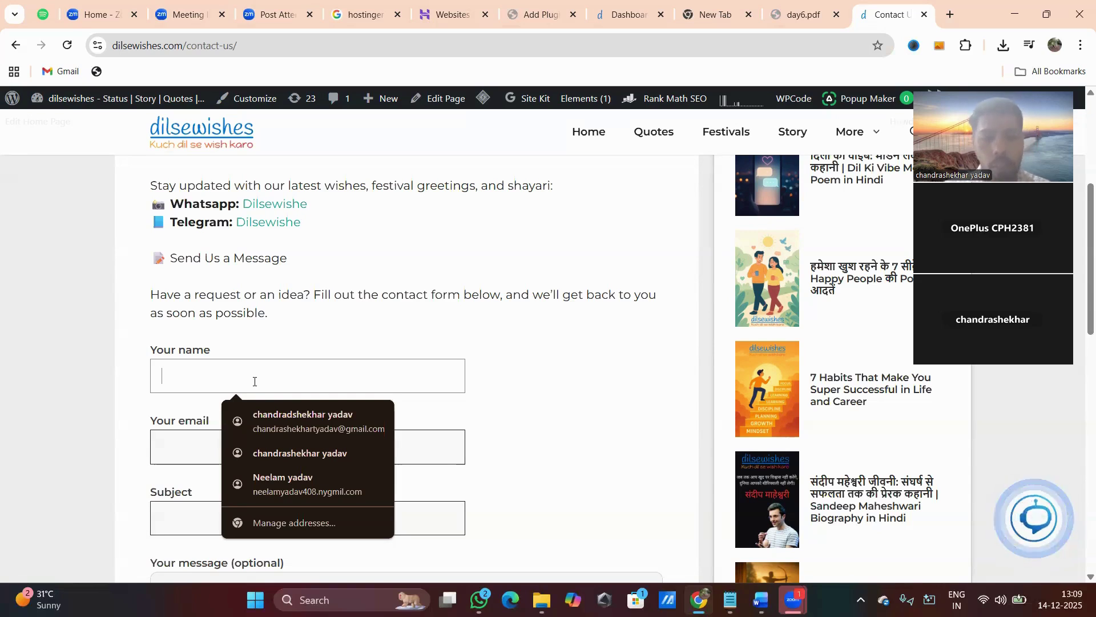
pyautogui.click(551, 364)
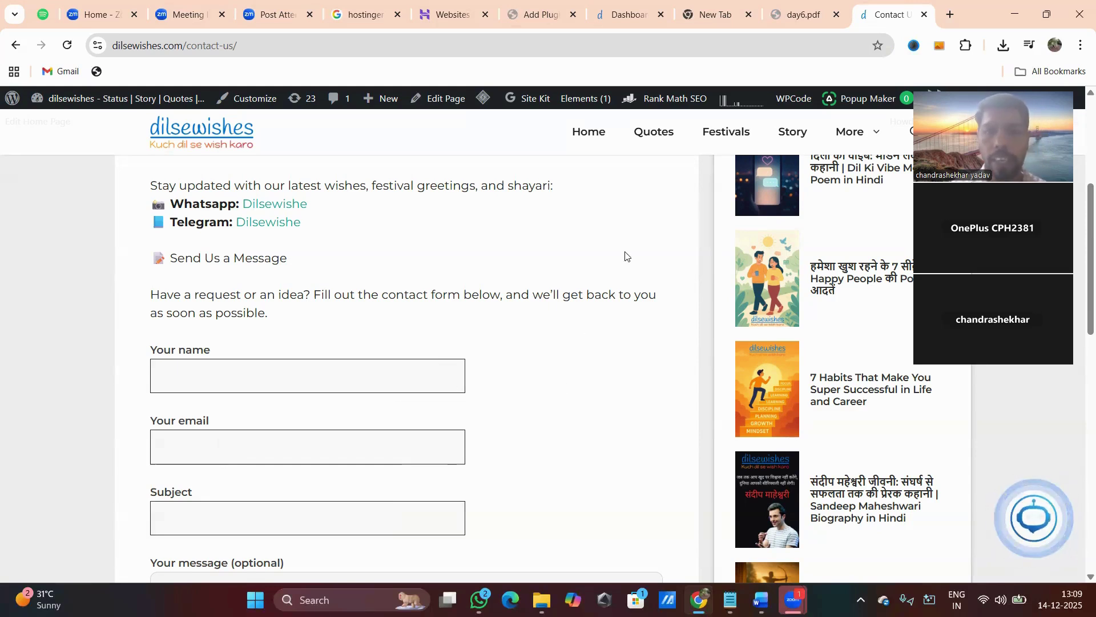
pyautogui.click(804, 14)
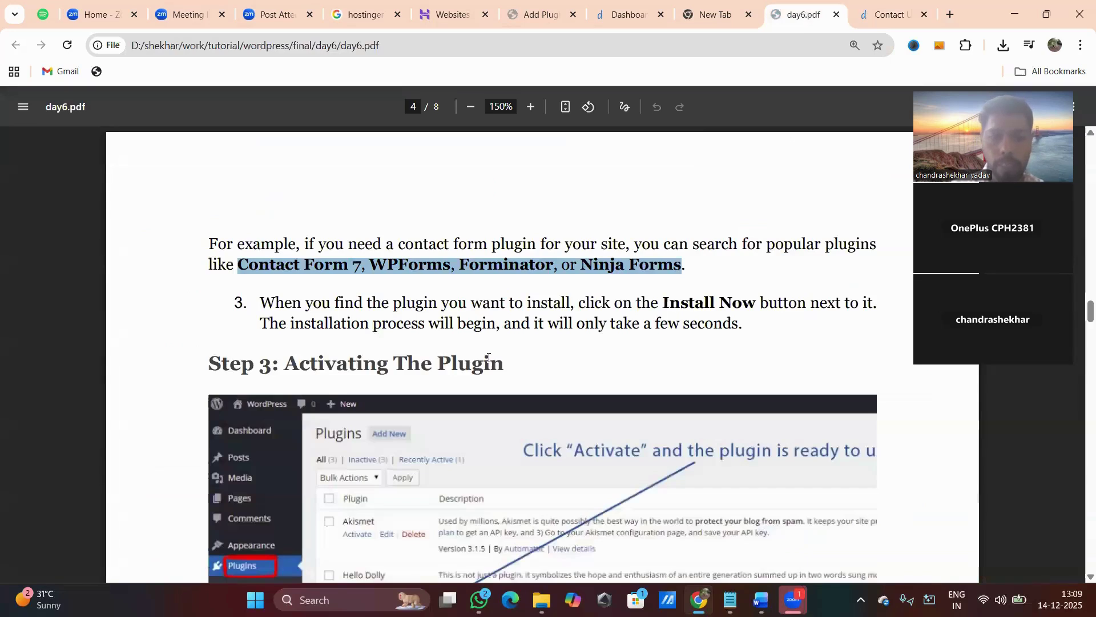
# Highlight 'Contact Form 7' in the day6.pdf tutorial, then return to WordPress Add Plugins.
pyautogui.click(393, 321)
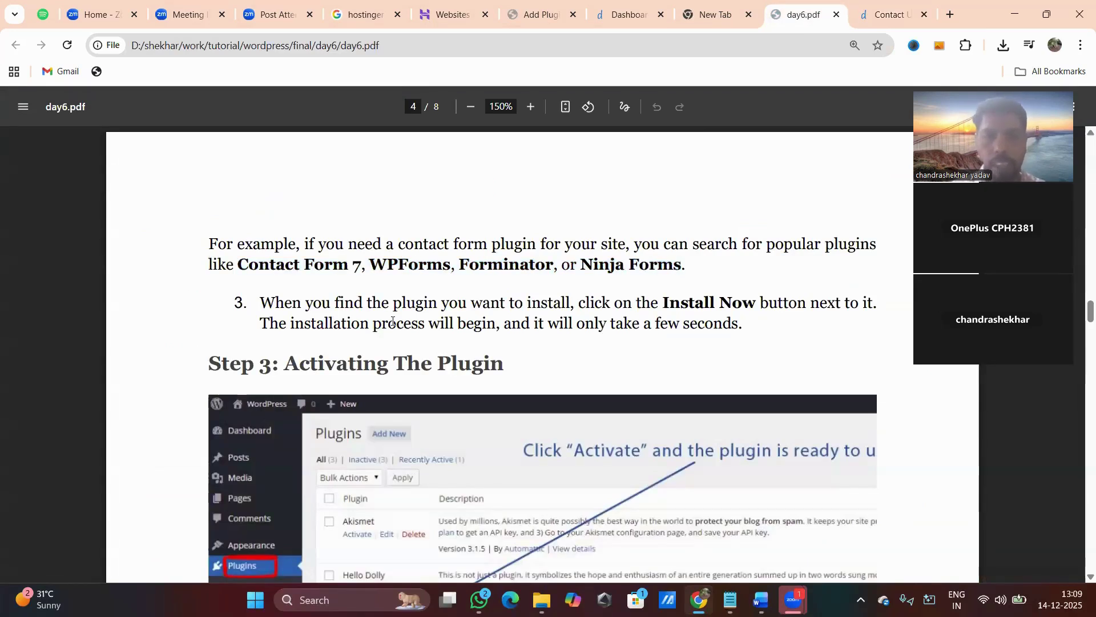
pyautogui.moveTo(238, 264); pyautogui.dragTo(358, 268)
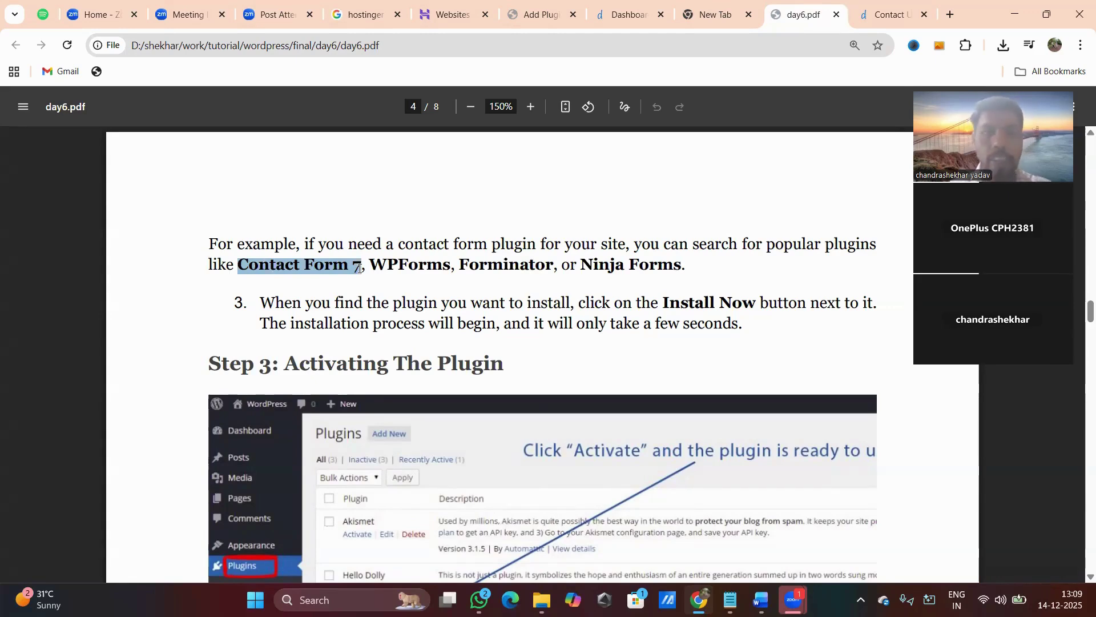
pyautogui.click(543, 17)
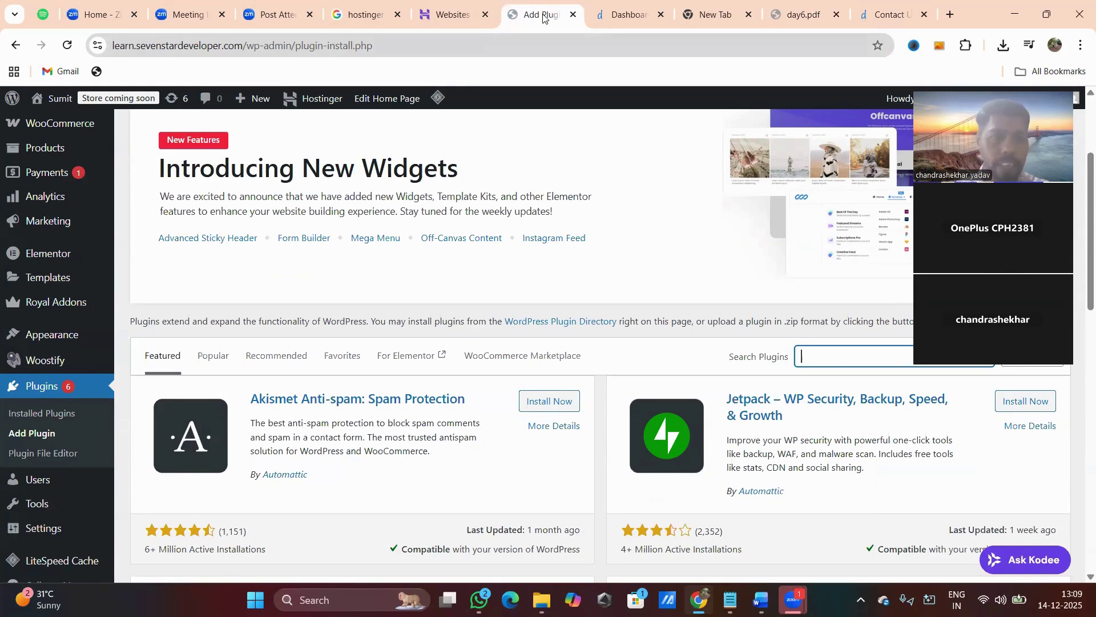
# Open the WordPress Pages list in a new browser tab.
pyautogui.scroll(3, 171, 188)
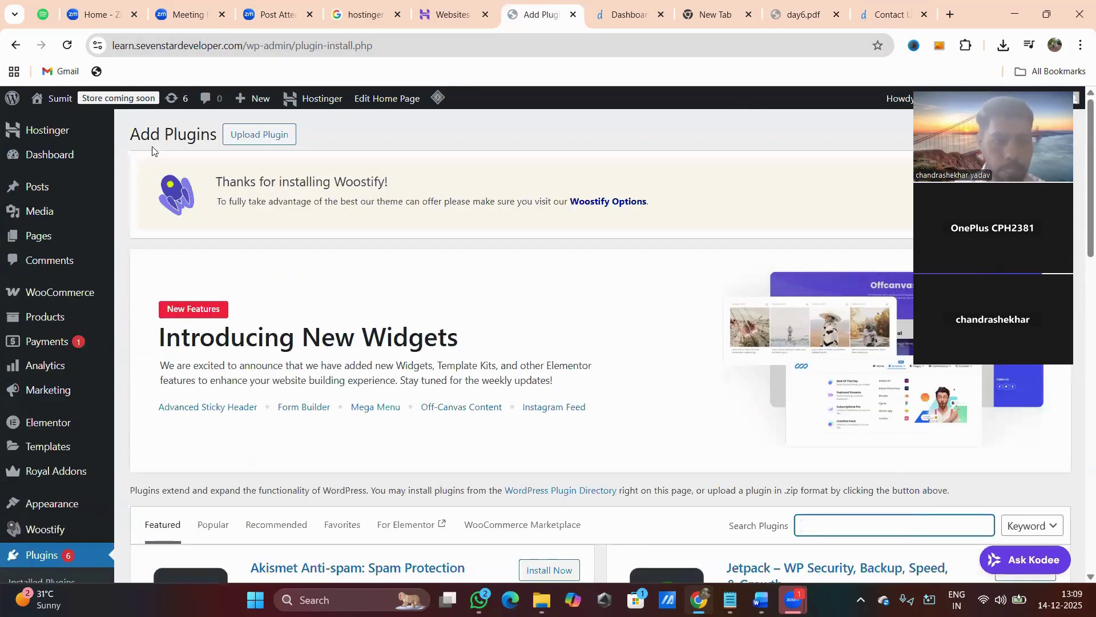
pyautogui.rightClick(41, 159)
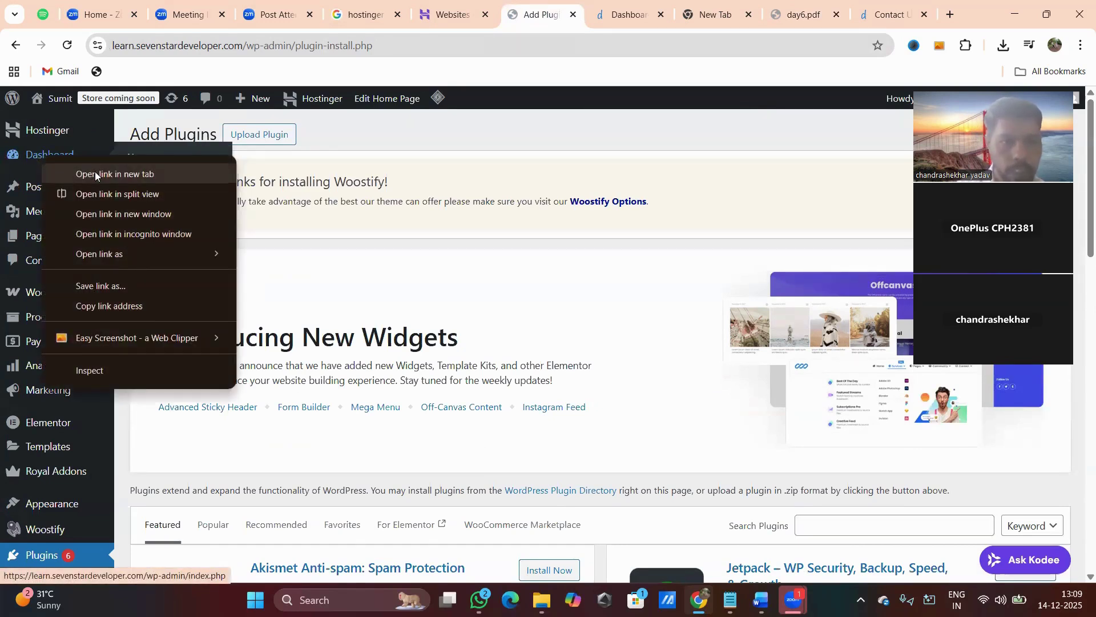
pyautogui.click(316, 201)
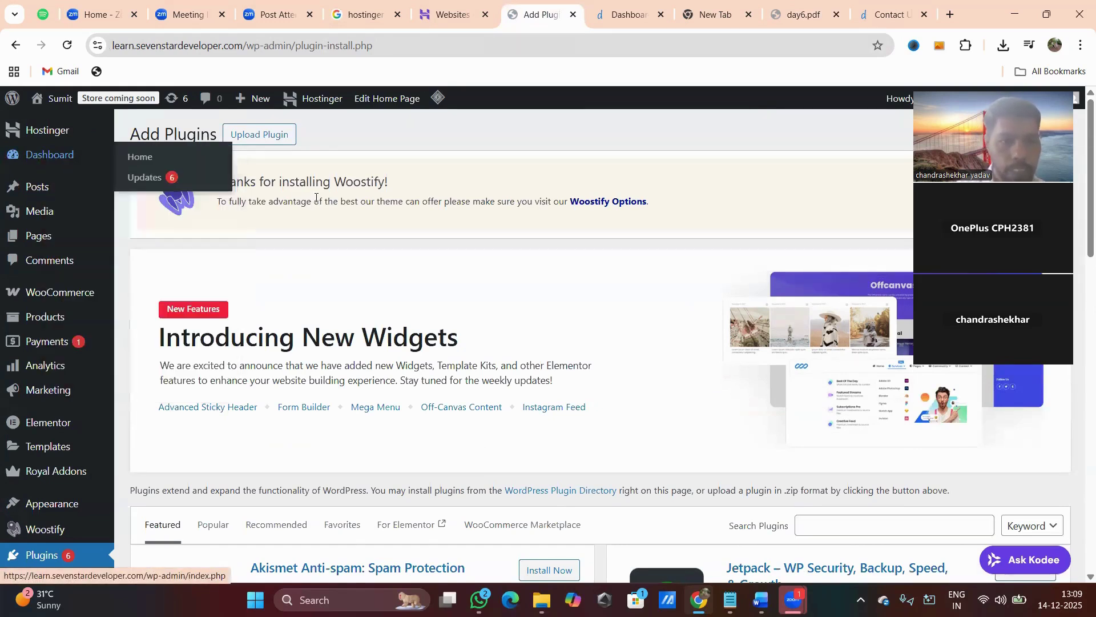
pyautogui.rightClick(39, 239)
pyautogui.click(129, 256)
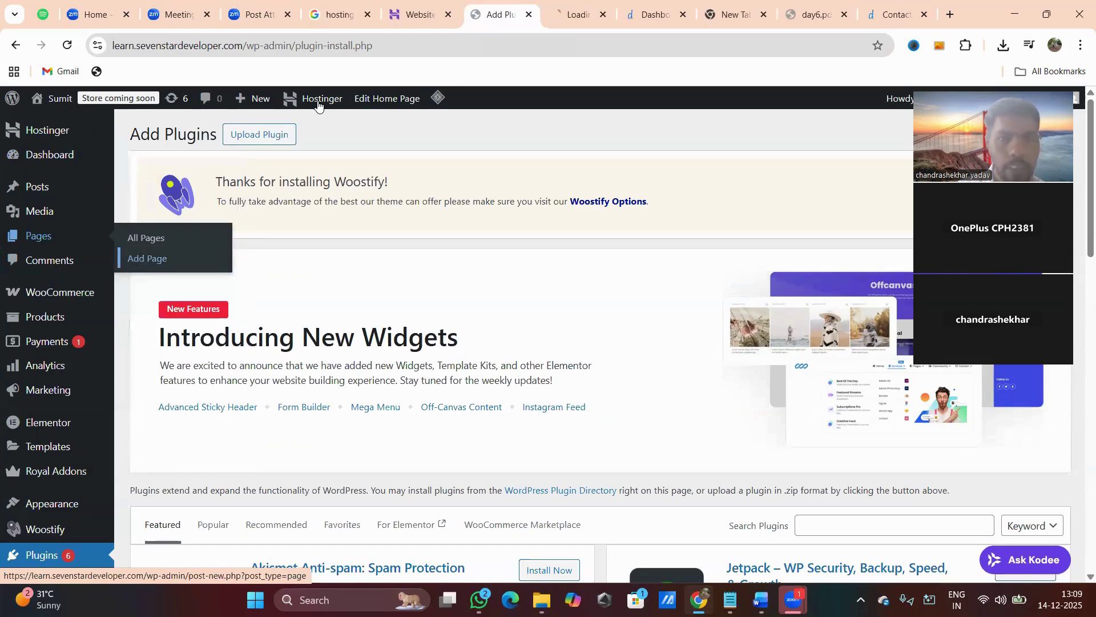
pyautogui.click(571, 14)
pyautogui.scroll(-8, 455, 296)
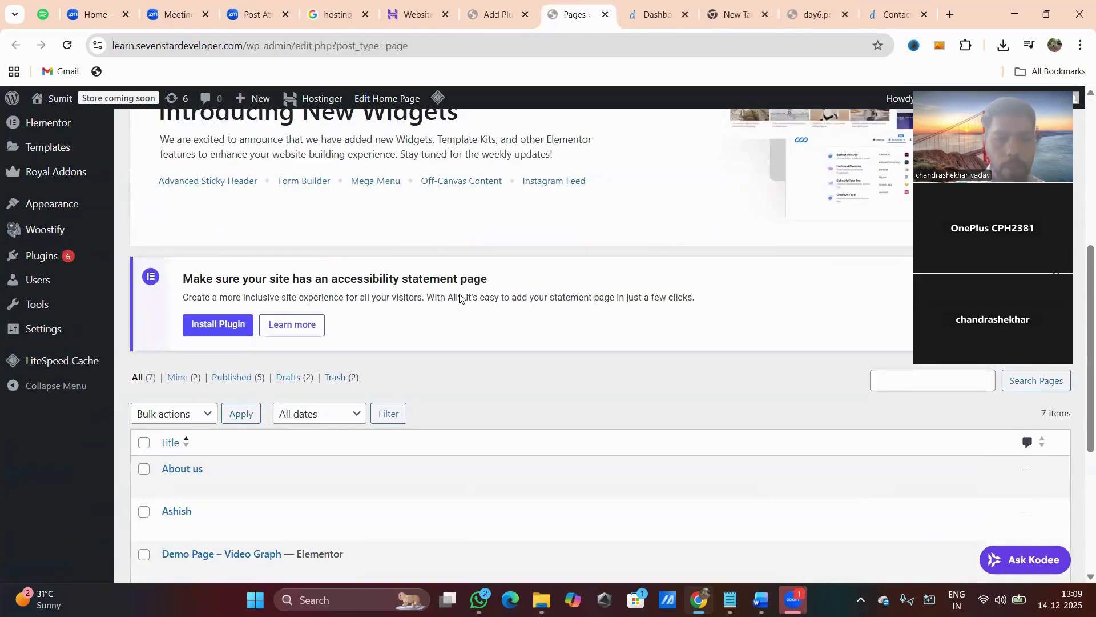
pyautogui.scroll(-3, 459, 297)
pyautogui.scroll(2, 460, 298)
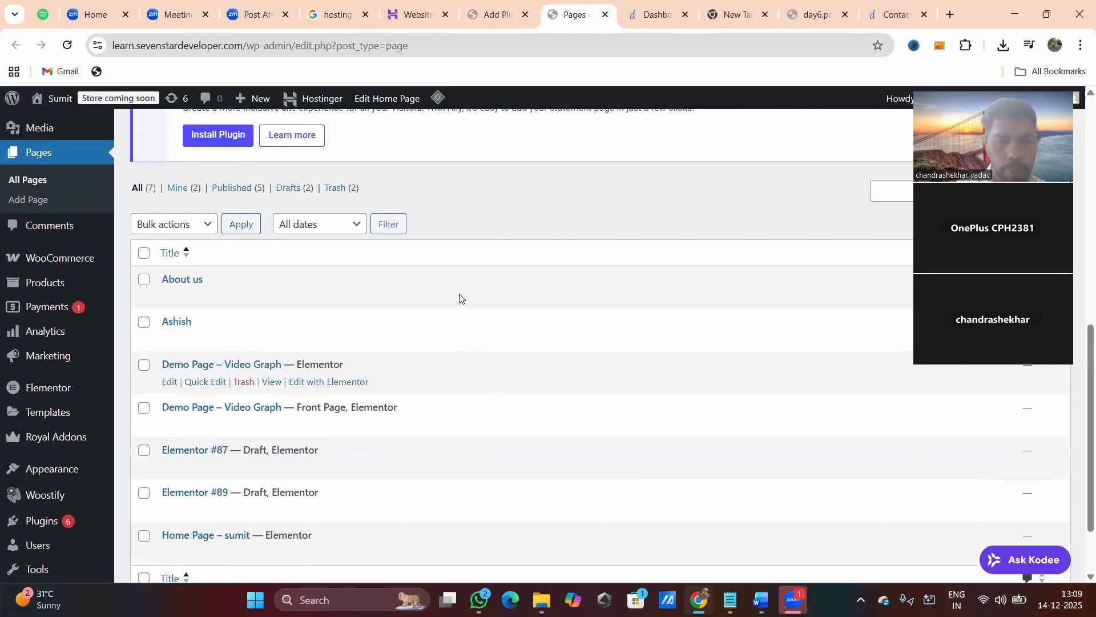
pyautogui.scroll(6, 459, 295)
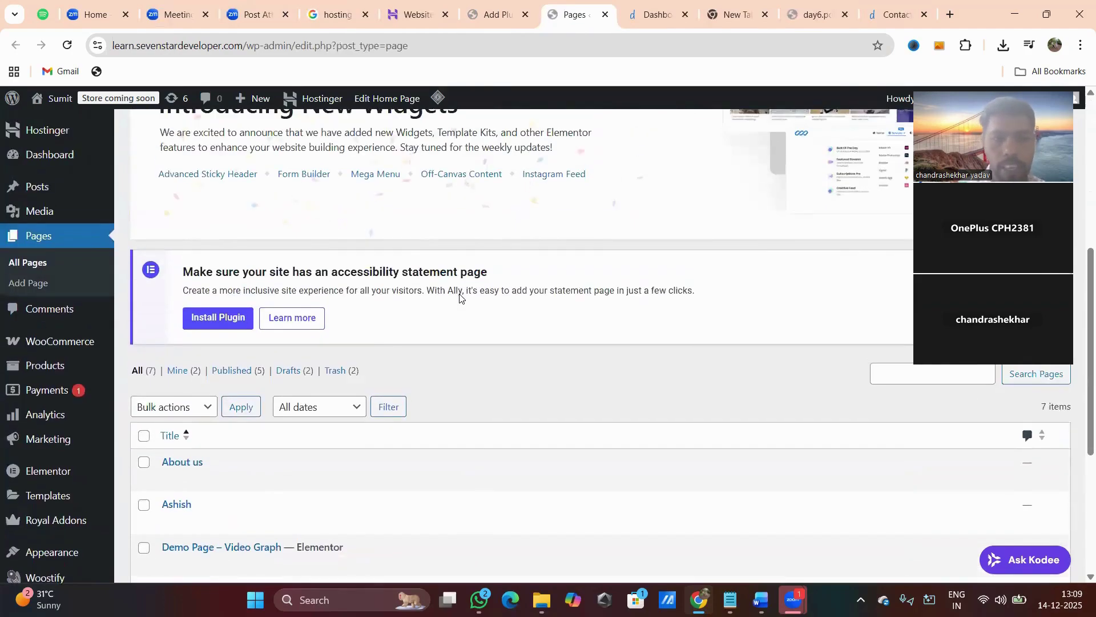
pyautogui.scroll(1, 460, 295)
pyautogui.scroll(3, 459, 297)
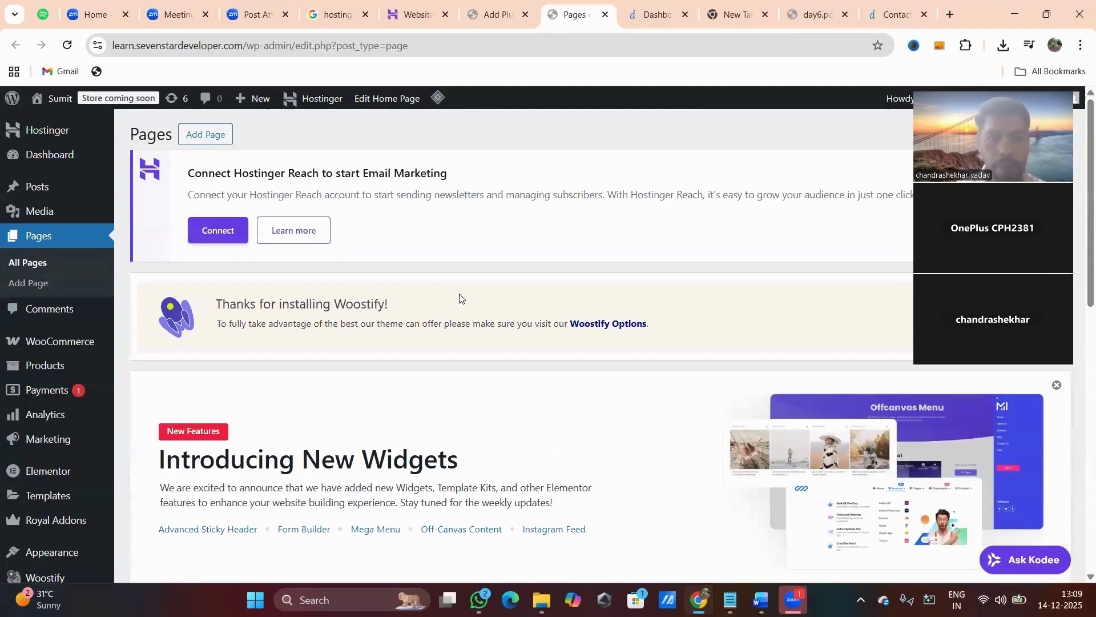
# Create a page titled 'Contac Us', publish it, and view it on the live site.
pyautogui.click(204, 139)
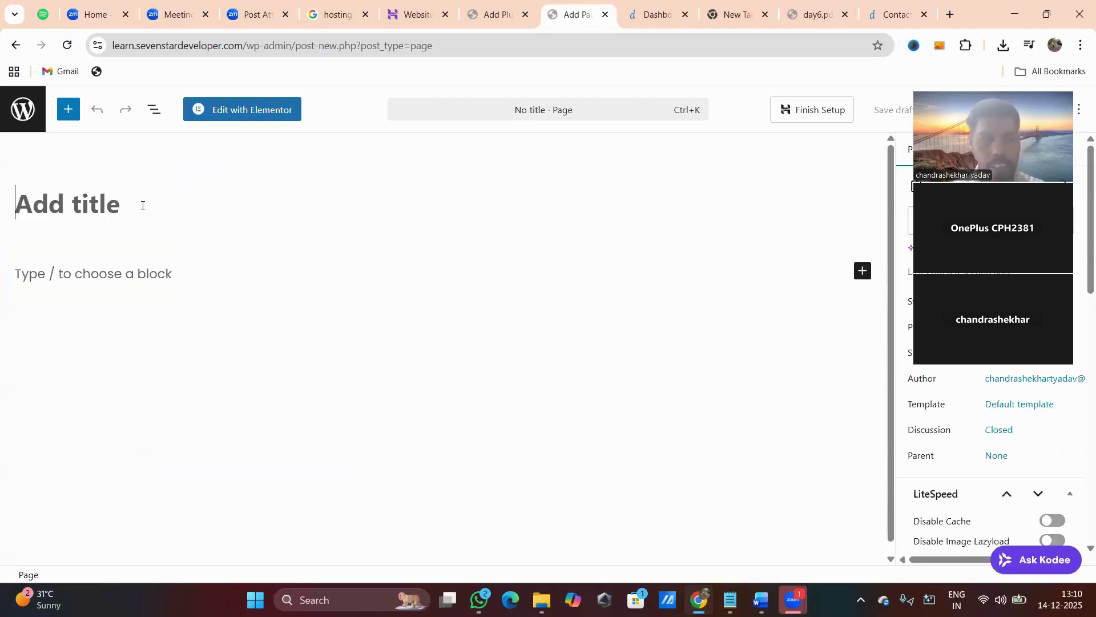
pyautogui.write('Contac')
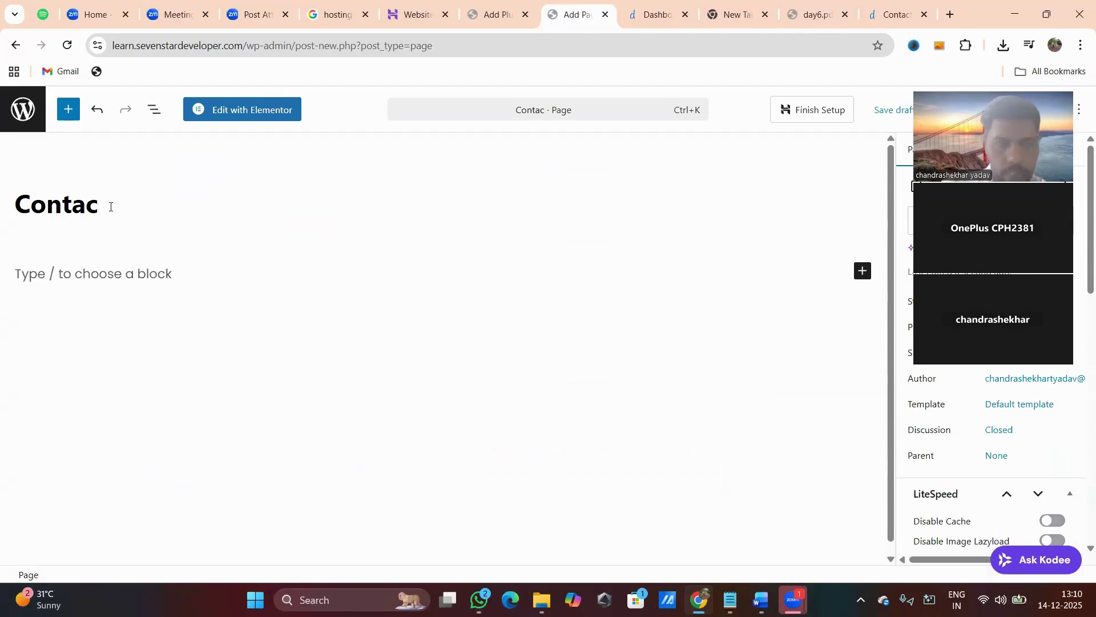
pyautogui.press('BackSpace')
pyautogui.press('BackSpace')
pyautogui.press('BackSpace')
pyautogui.write('tac Us')
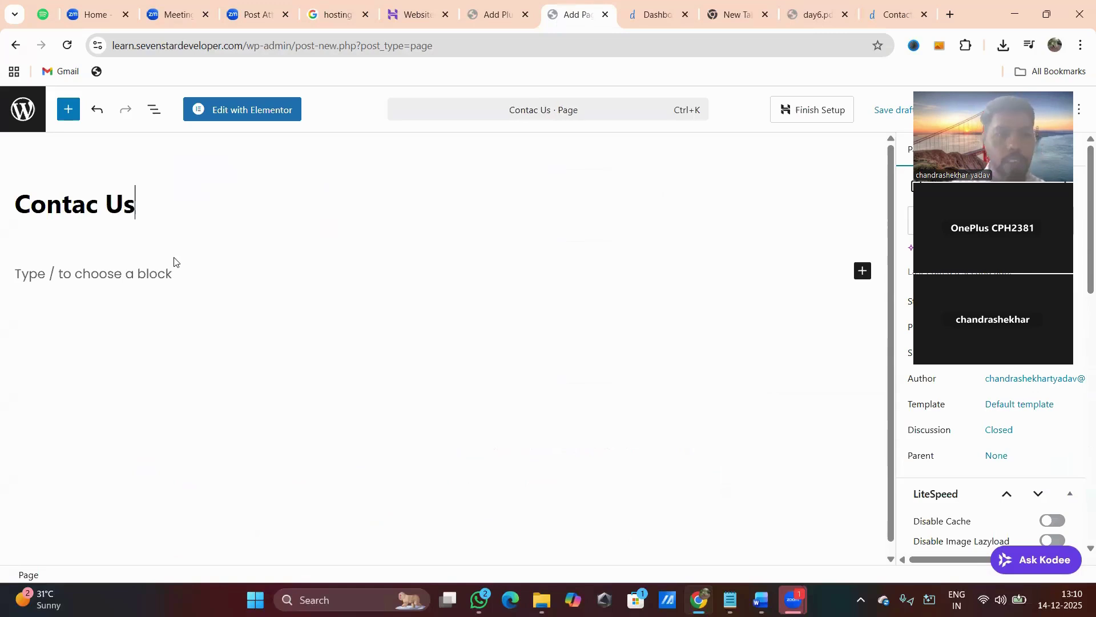
pyautogui.click(155, 272)
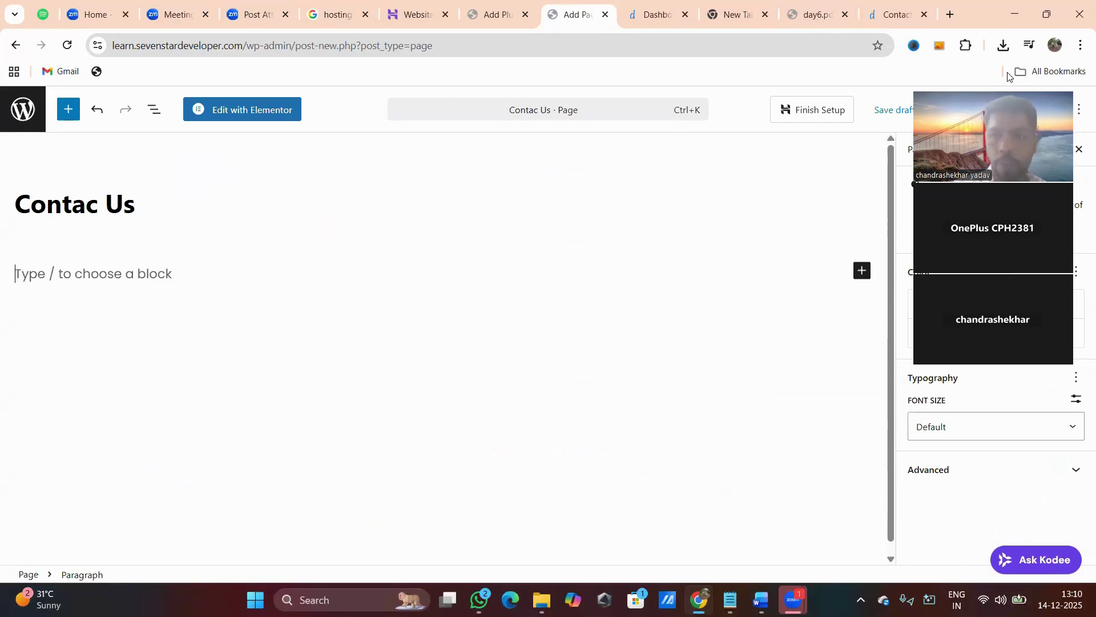
pyautogui.click(1042, 112)
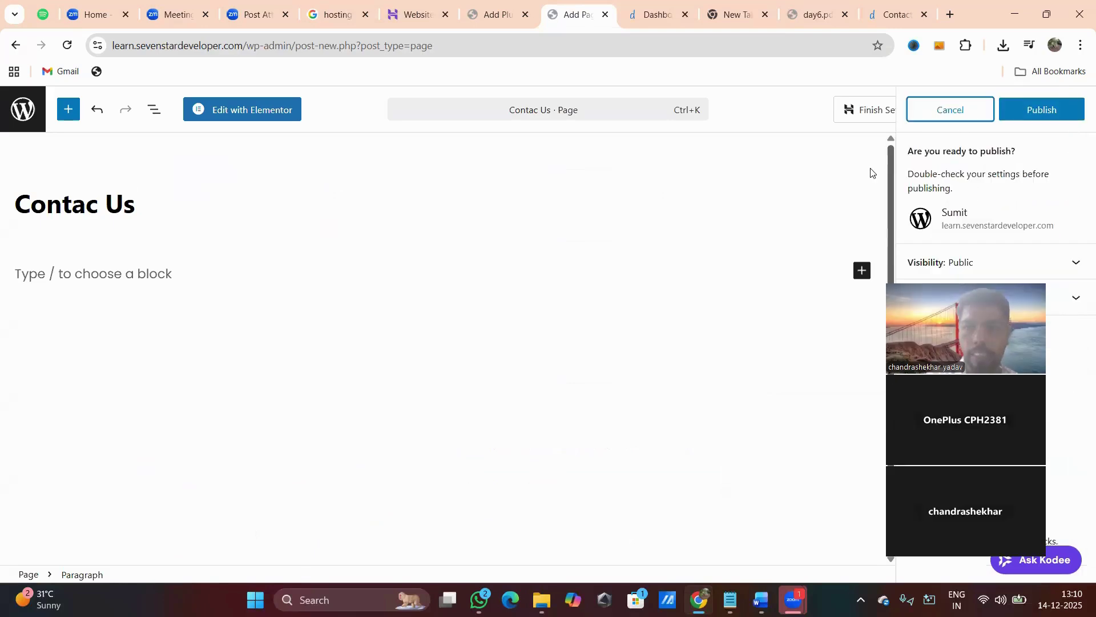
pyautogui.click(1046, 119)
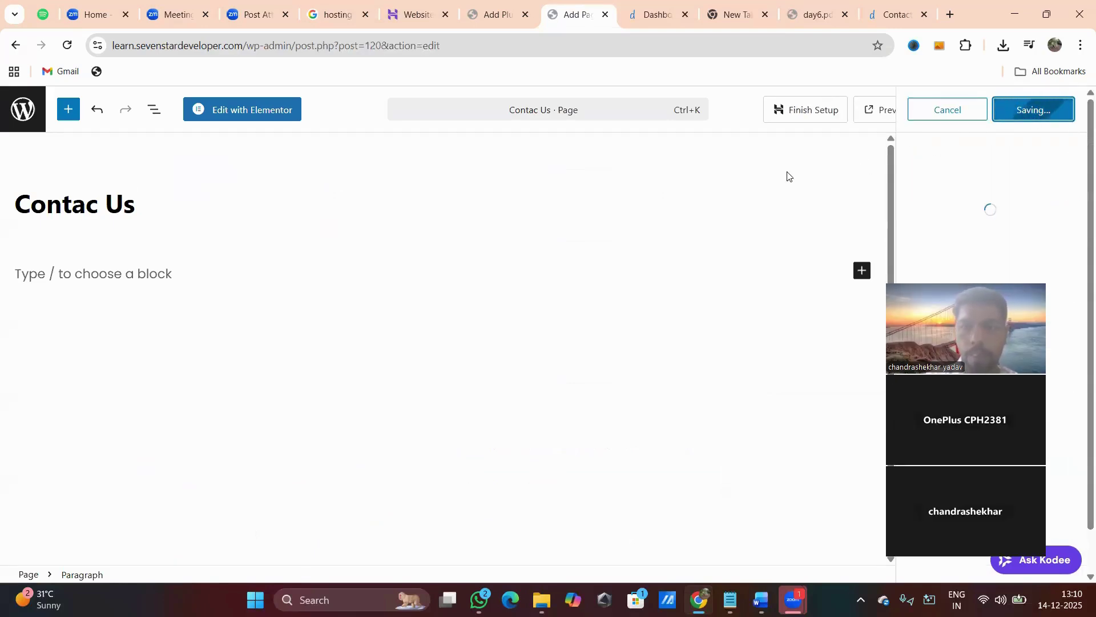
pyautogui.click(882, 110)
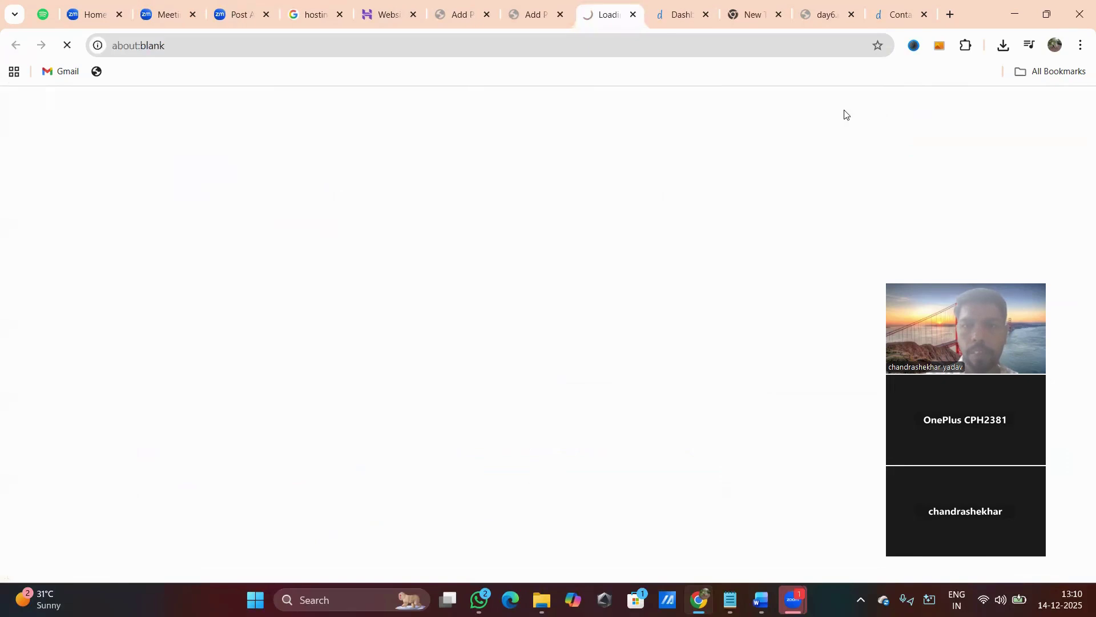
# Compare the new live page with the dilsewishes.com Contact Us heading, then return to Add Plugins.
pyautogui.click(902, 18)
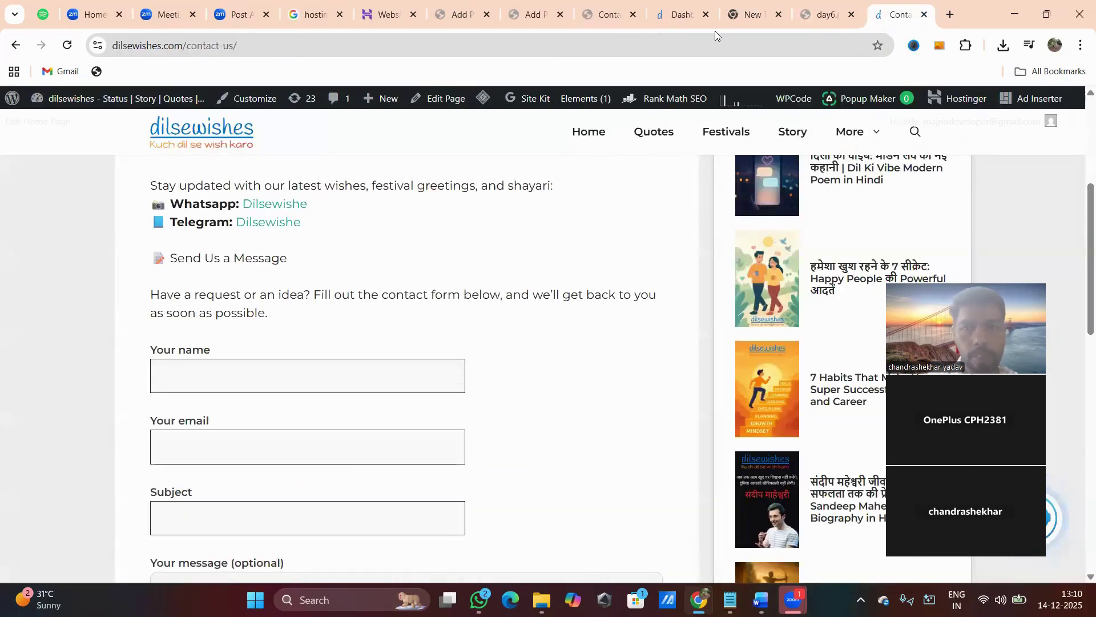
pyautogui.click(611, 20)
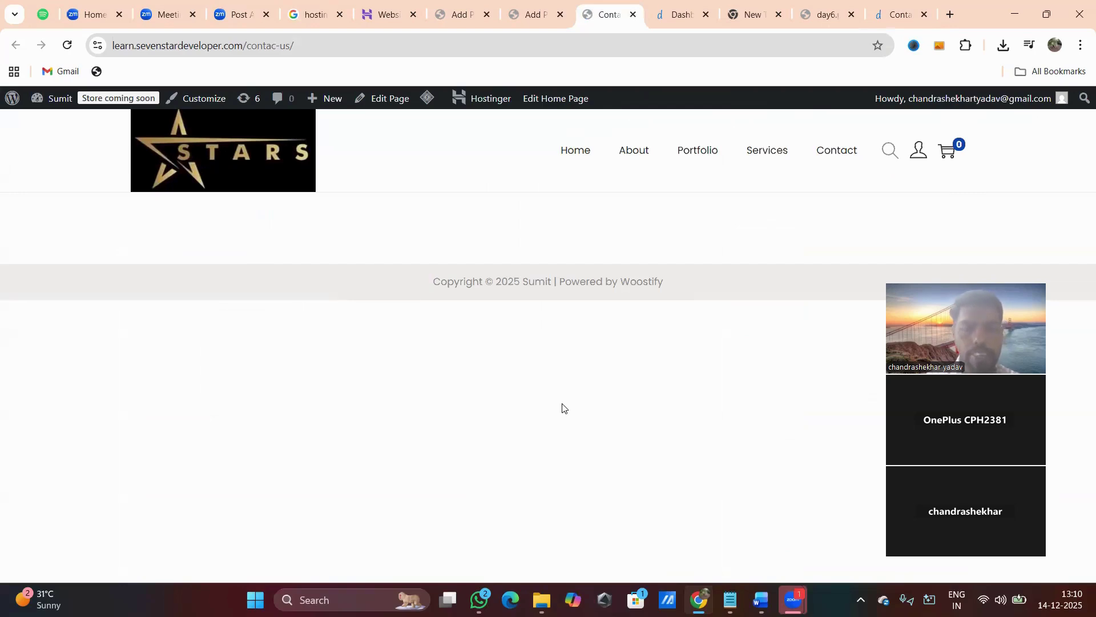
pyautogui.click(899, 15)
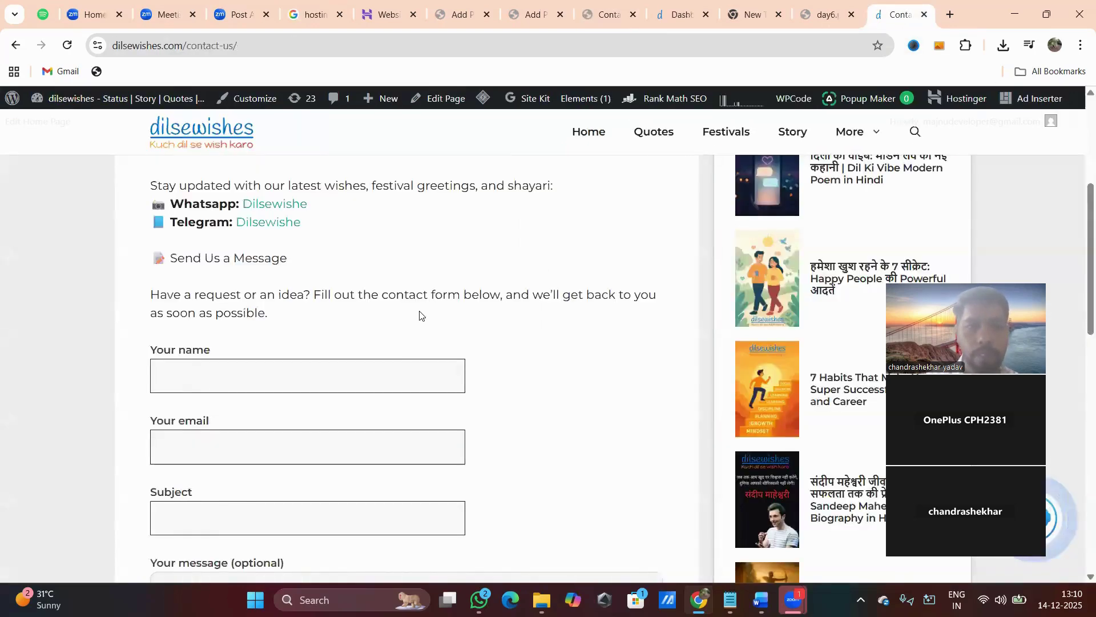
pyautogui.scroll(5, 420, 315)
pyautogui.moveTo(150, 217); pyautogui.dragTo(284, 221)
pyautogui.hotkey('ctrl', 'c')
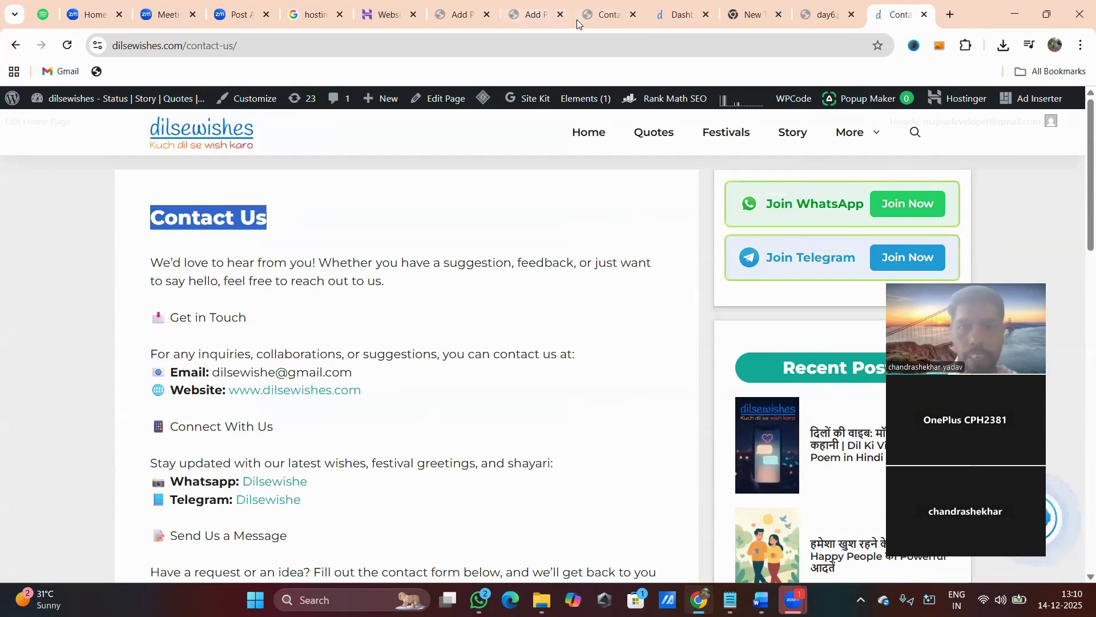
pyautogui.click(520, 16)
pyautogui.click(466, 19)
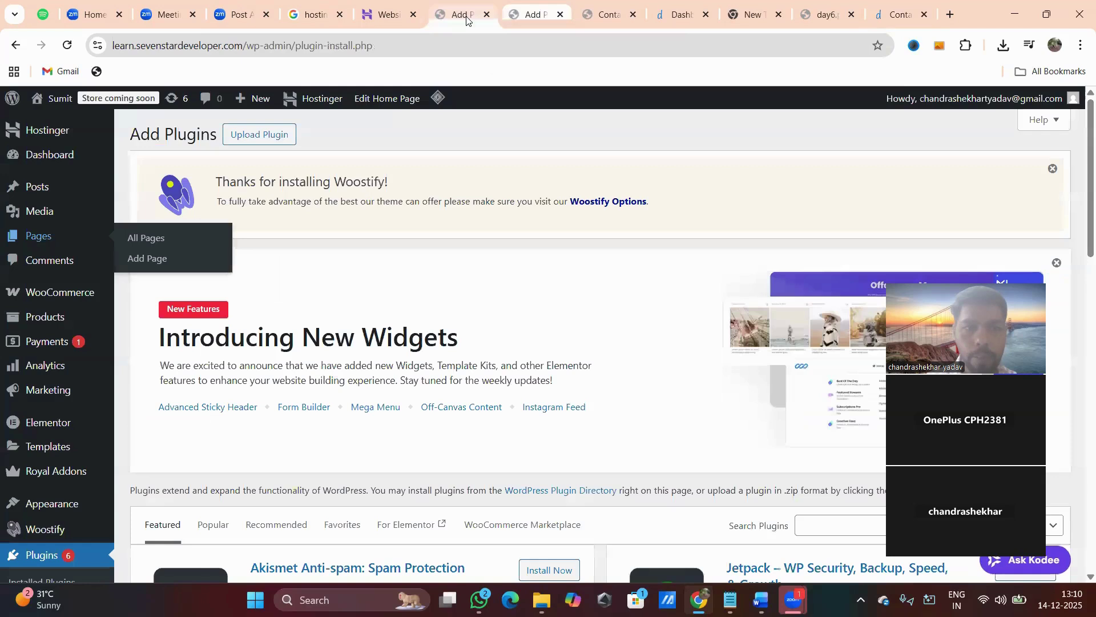
# Insert a Heading block reading 'Contact Us' and paste 'Contact Us' over the misspelled title.
pyautogui.click(529, 16)
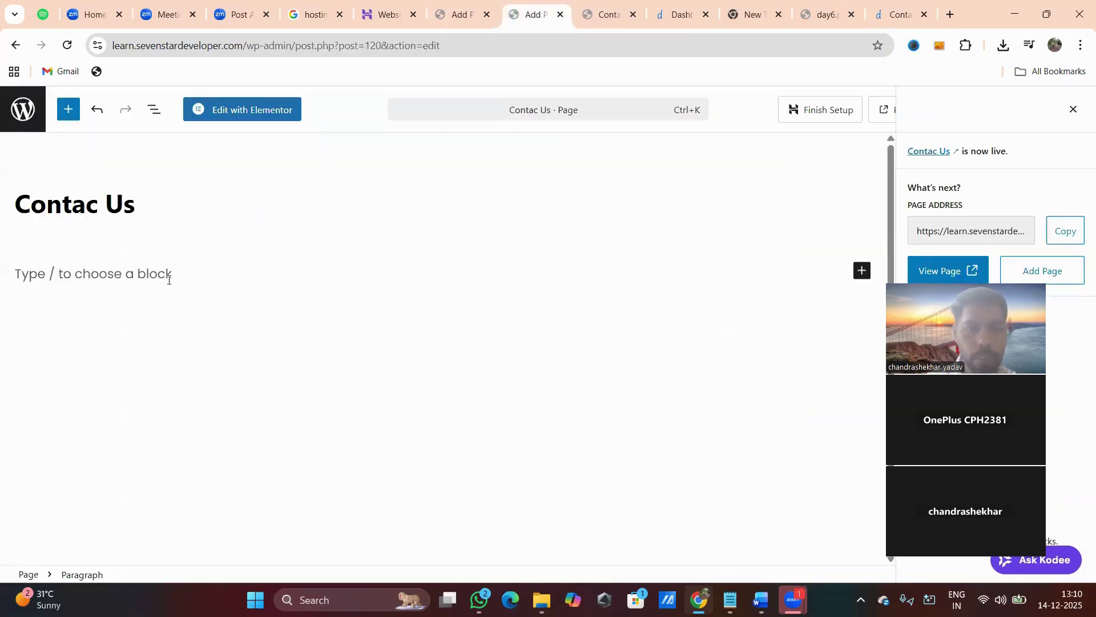
pyautogui.click(861, 271)
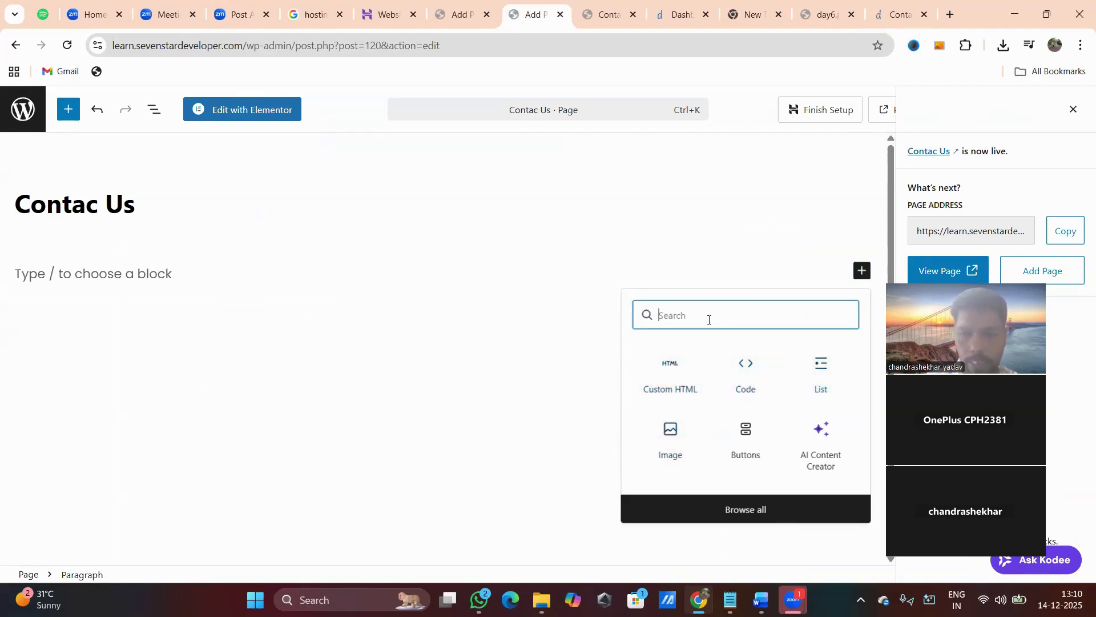
pyautogui.write('he')
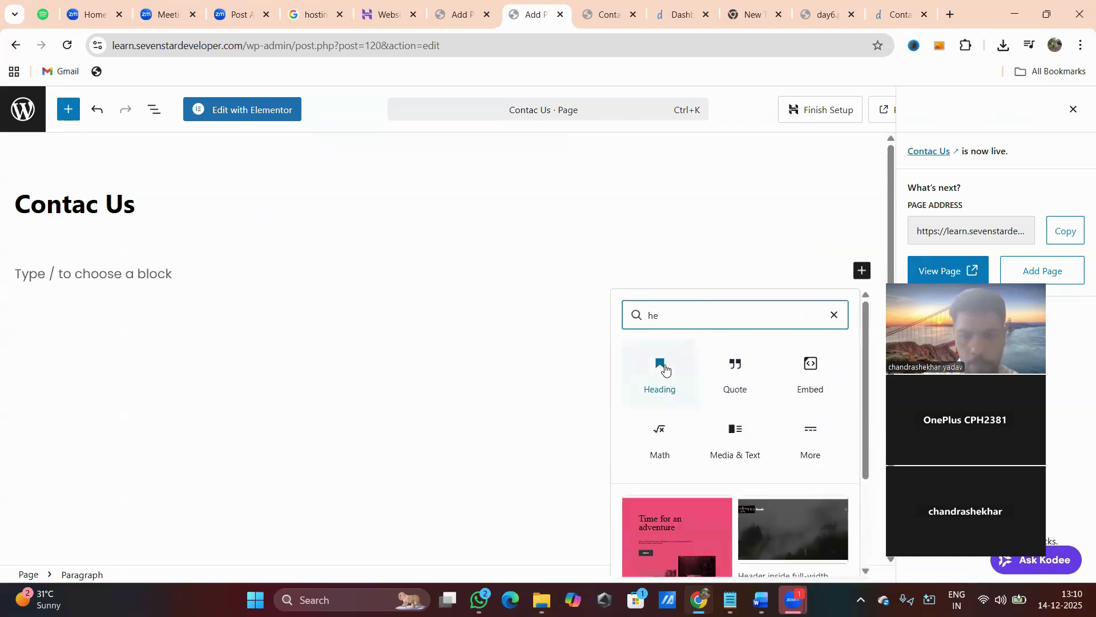
pyautogui.click(663, 368)
pyautogui.hotkey('ctrl', 'v')
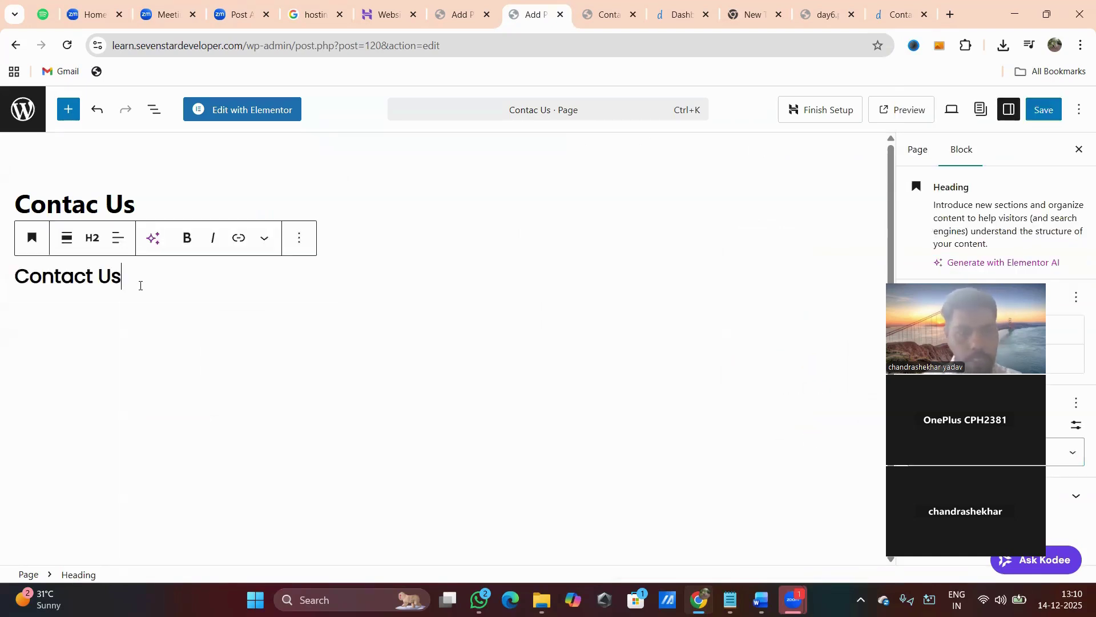
pyautogui.moveTo(139, 207); pyautogui.dragTo(15, 210)
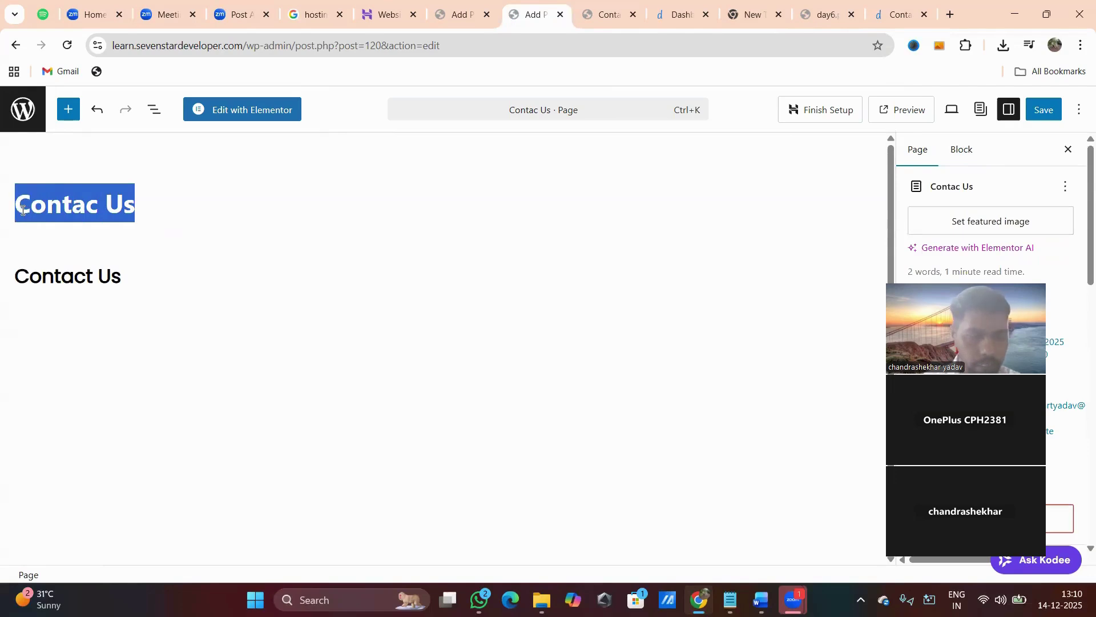
pyautogui.hotkey('ctrl', 'v')
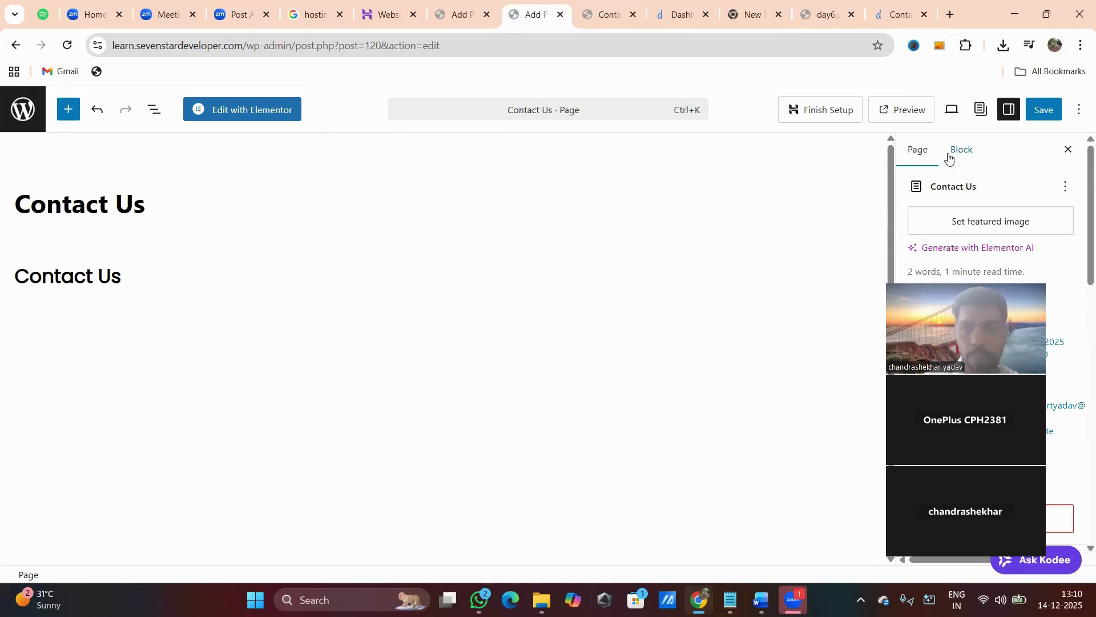
# Save the page, reload the live Contact Us page to check its heading, then return to Add Plugins.
pyautogui.click(1043, 111)
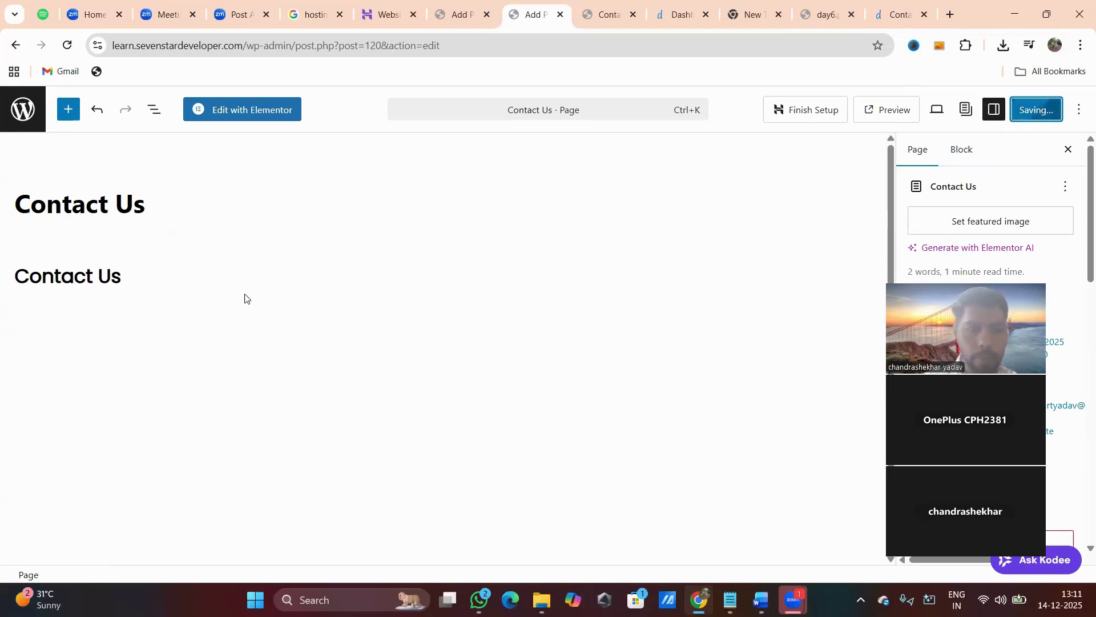
pyautogui.click(620, 8)
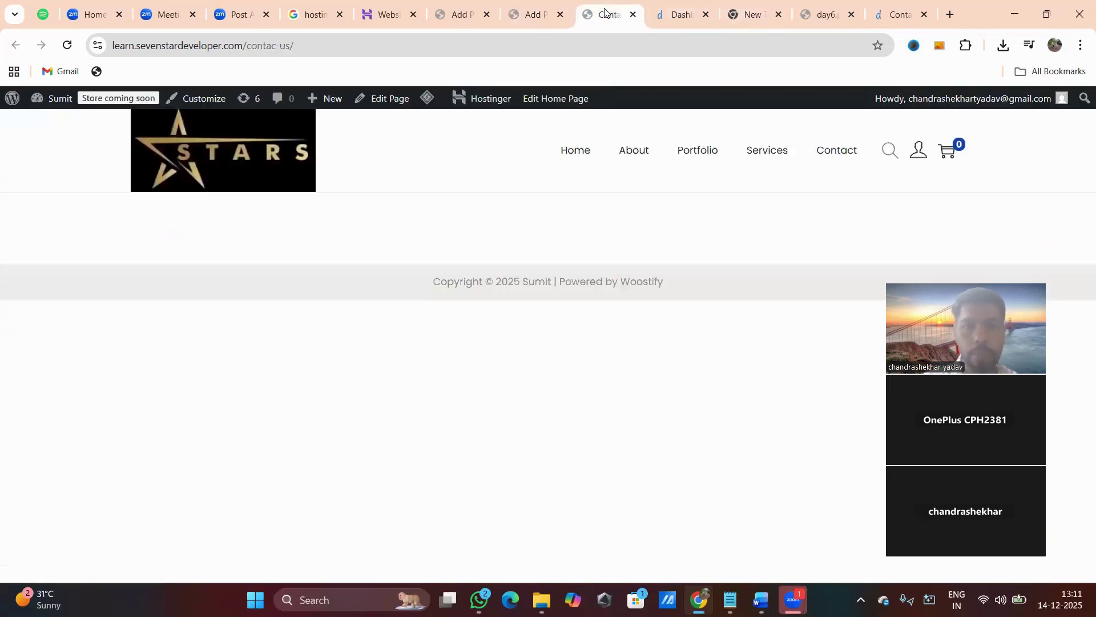
pyautogui.hotkey('ctrl', 'l')
pyautogui.press('Return')
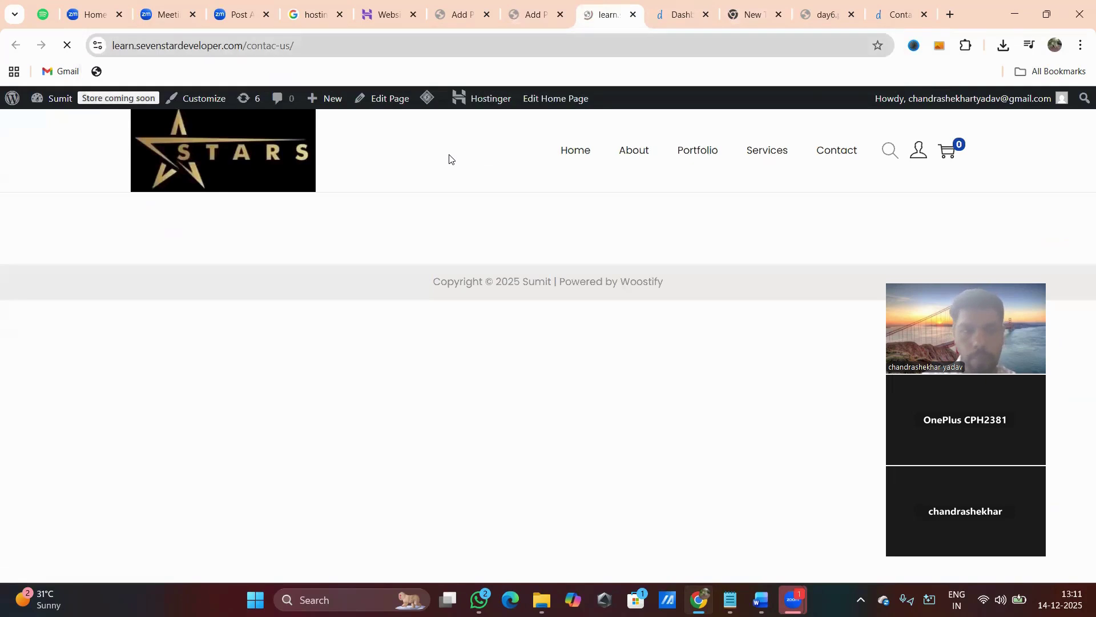
pyautogui.moveTo(132, 236); pyautogui.dragTo(301, 263)
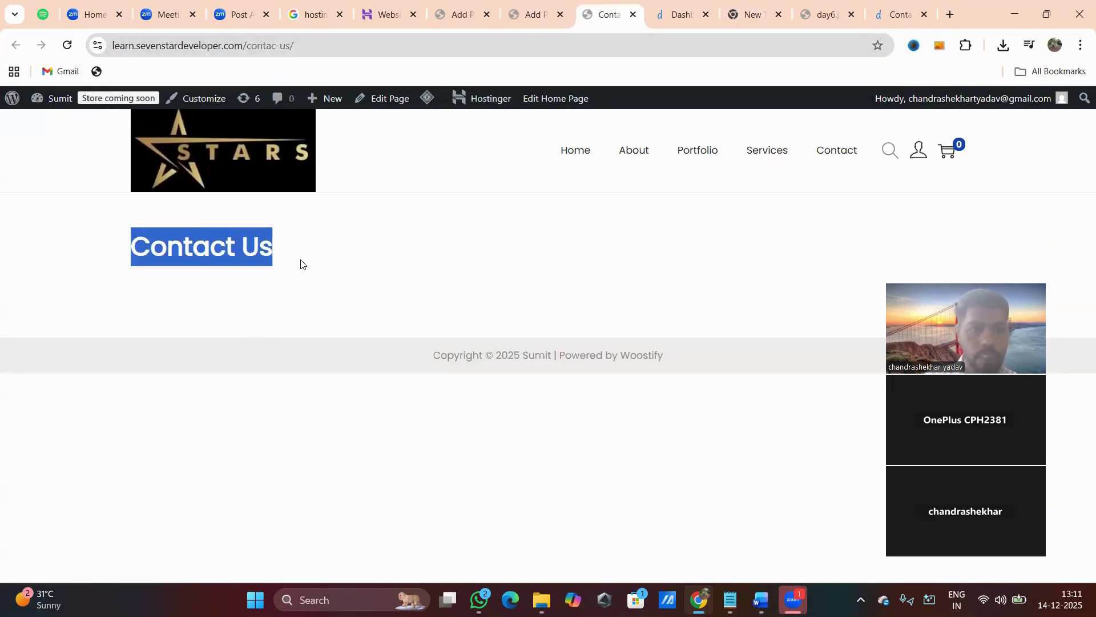
pyautogui.click(261, 292)
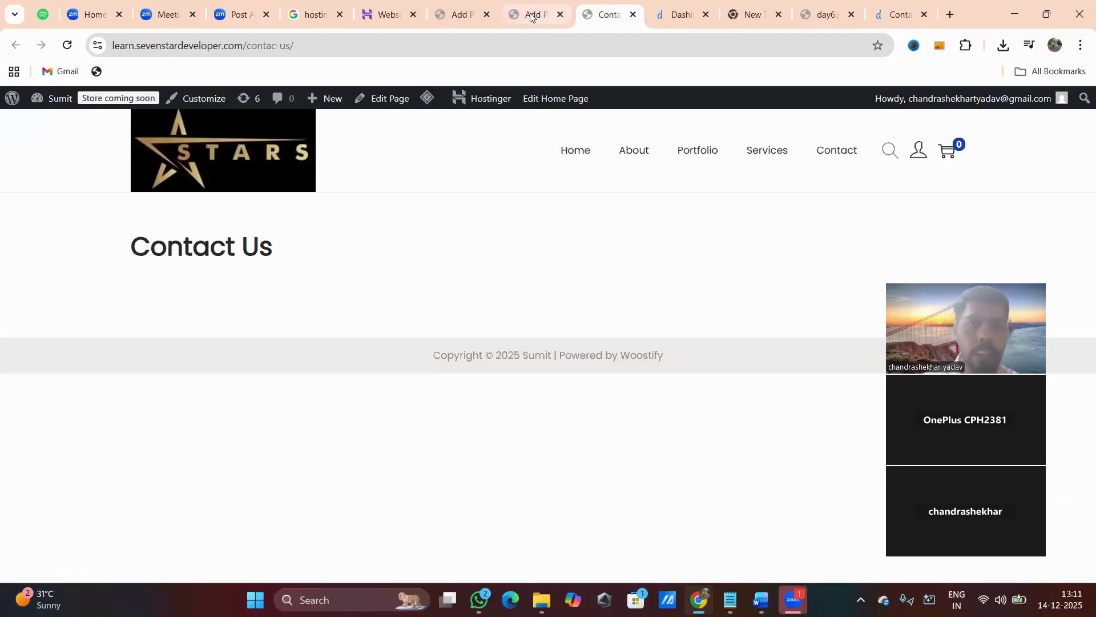
pyautogui.click(825, 15)
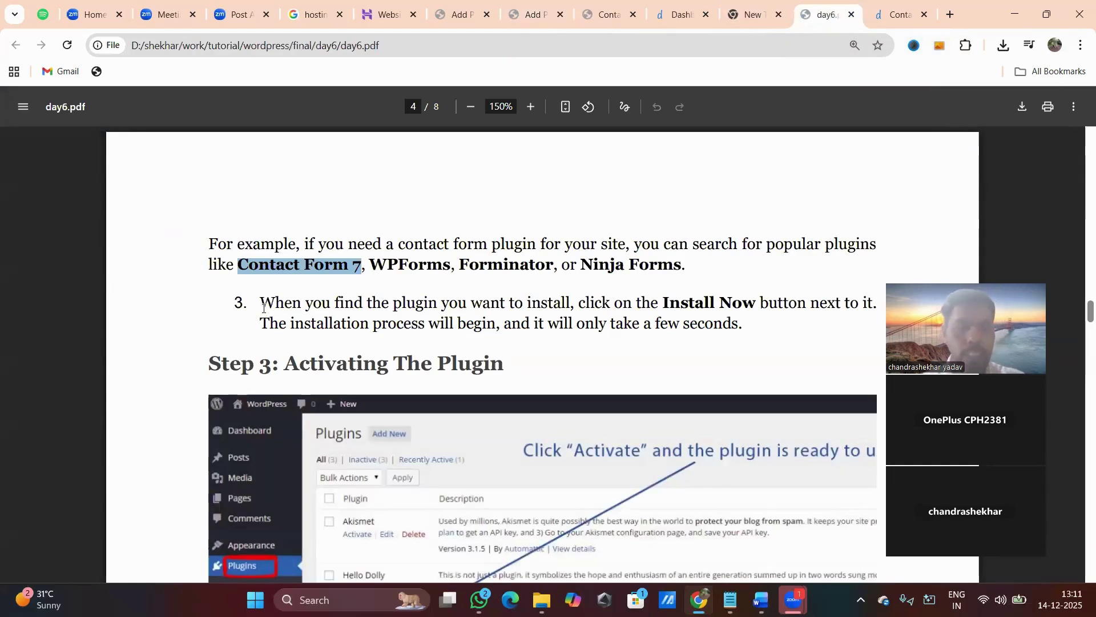
pyautogui.click(461, 14)
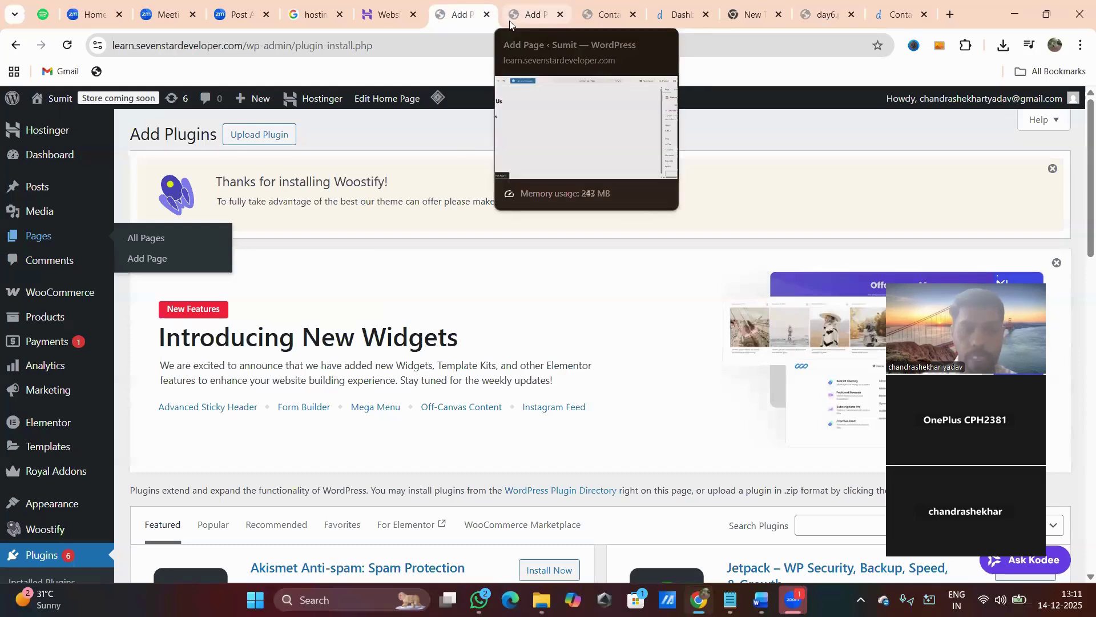
# Search the plugin directory for 'Contact Form 7' and install it, then return to day6.pdf.
pyautogui.scroll(-3, 35, 361)
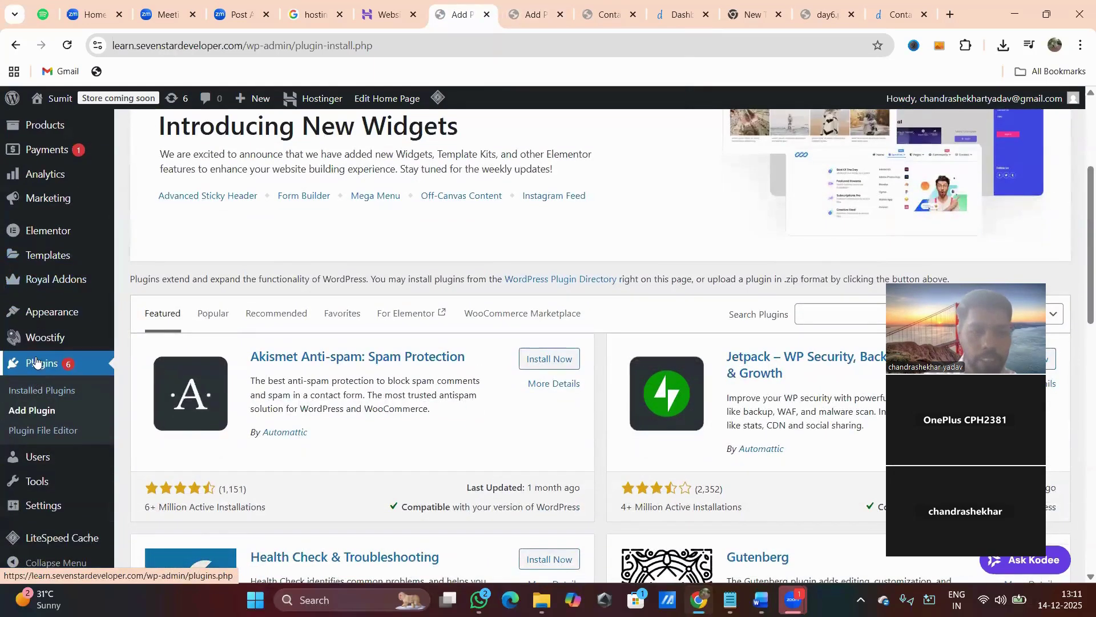
pyautogui.click(47, 367)
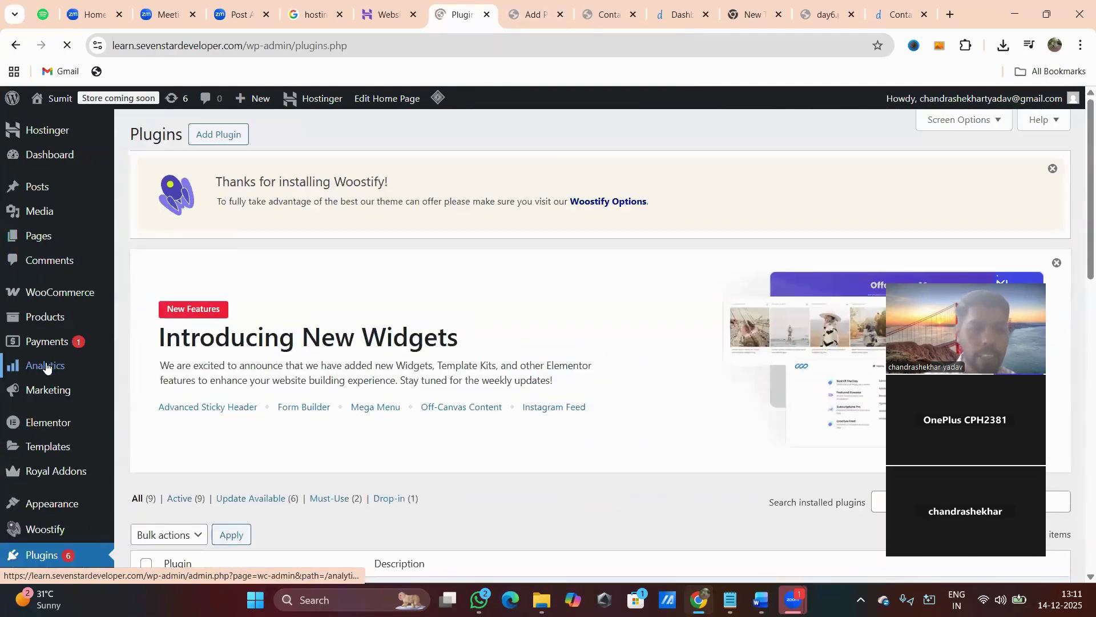
pyautogui.click(226, 135)
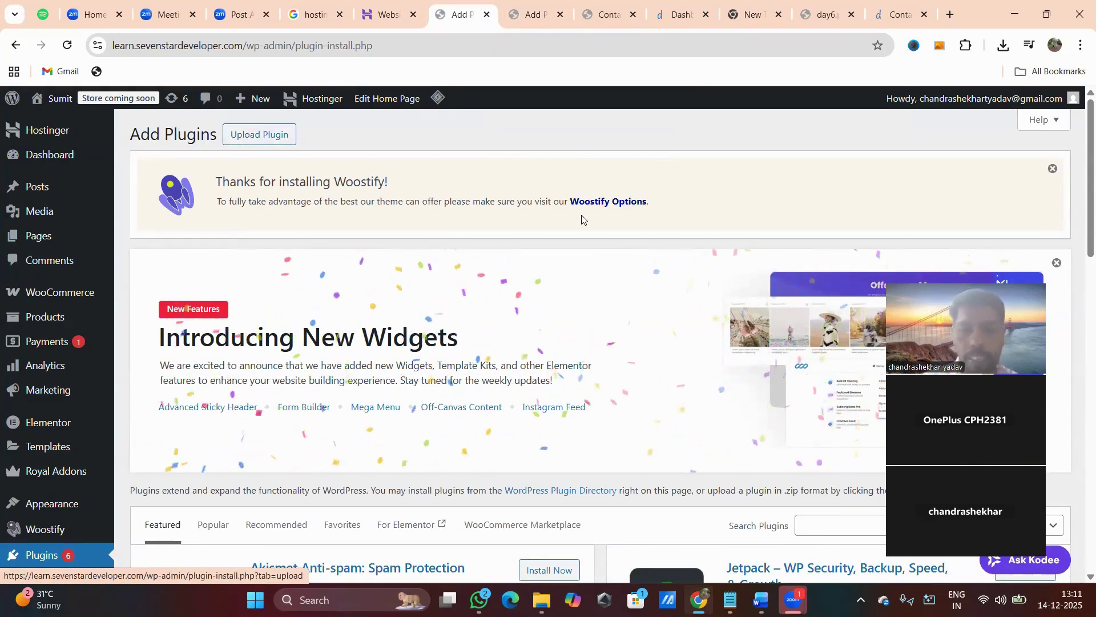
pyautogui.scroll(-3, 592, 300)
pyautogui.scroll(-2, 592, 301)
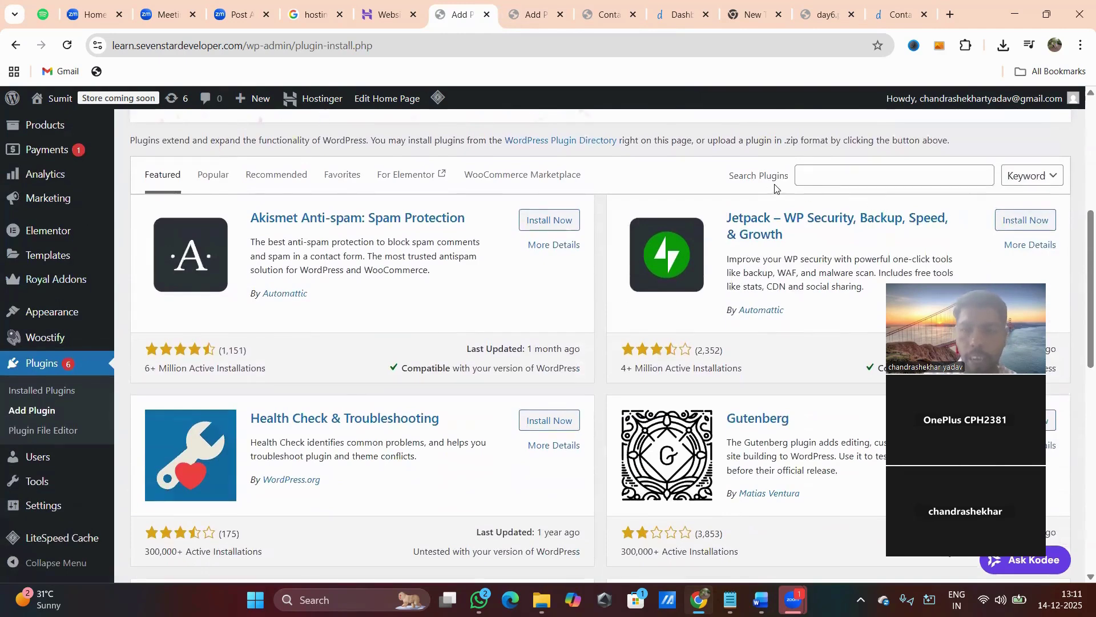
pyautogui.click(828, 175)
pyautogui.write('Contact Form 7')
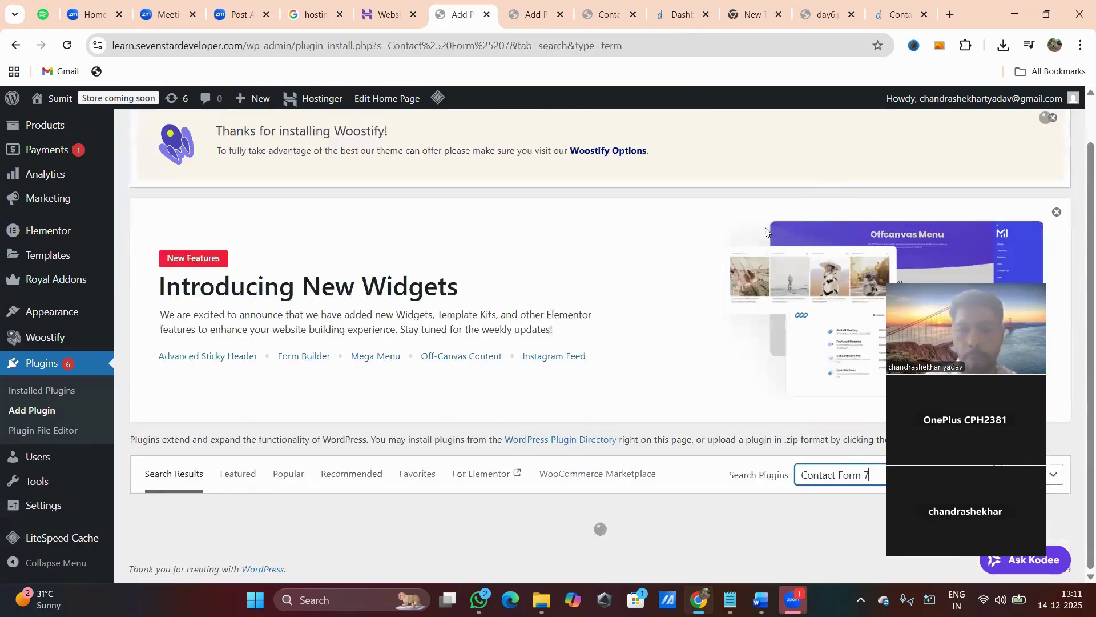
pyautogui.scroll(-5, 704, 234)
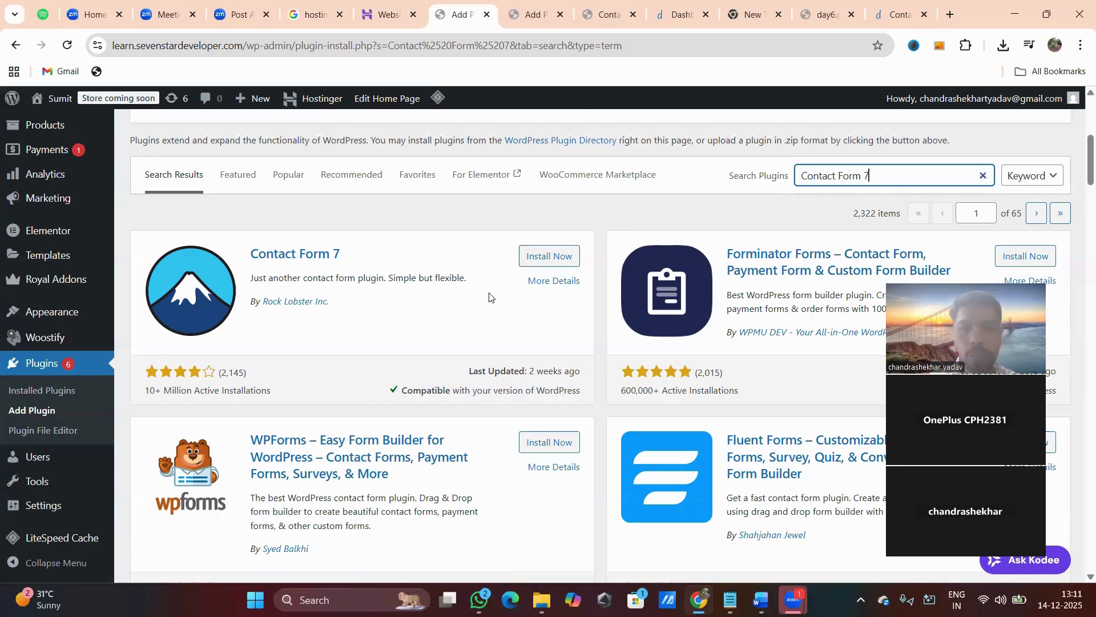
pyautogui.click(546, 257)
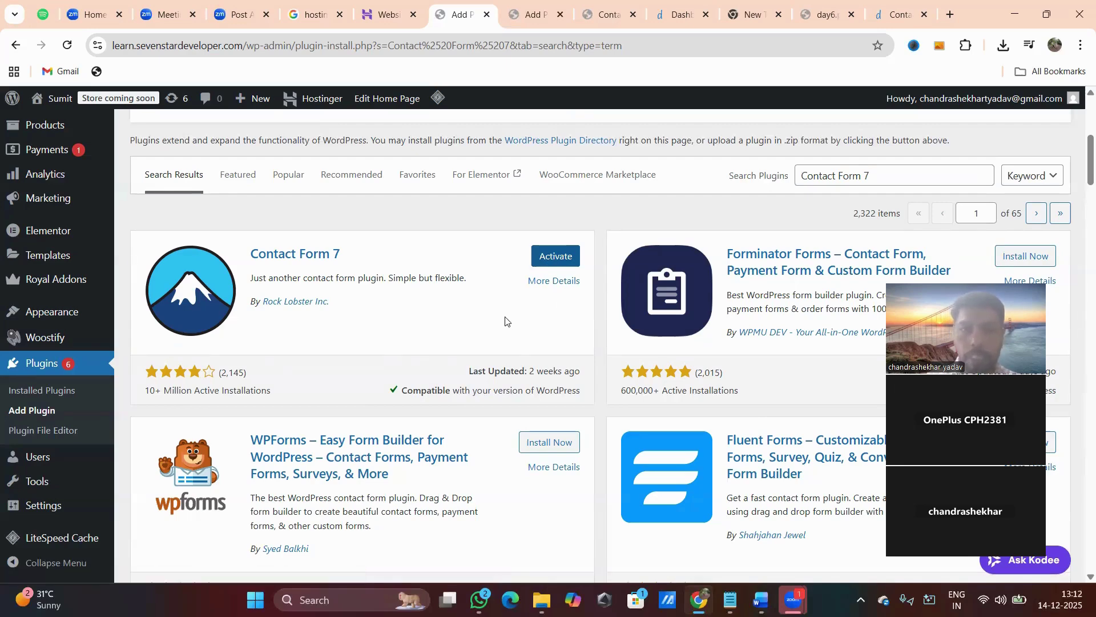
pyautogui.click(826, 14)
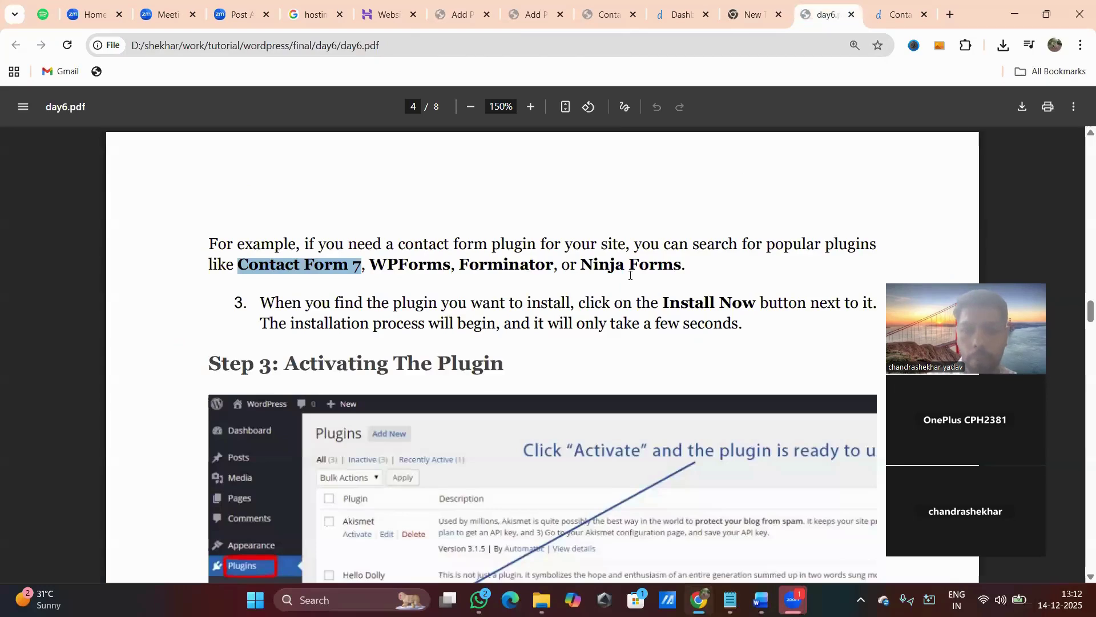
# Read day6.pdf's Step 3 on activating plugins, highlighting the word 'Activating'.
pyautogui.scroll(-3, 496, 374)
pyautogui.scroll(2, 496, 374)
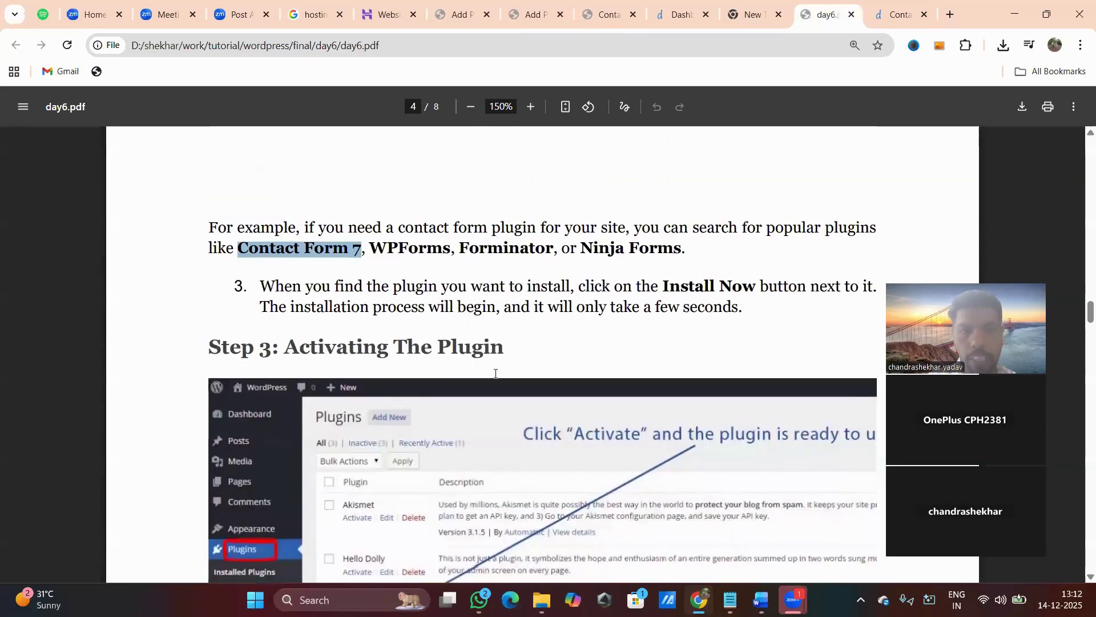
pyautogui.moveTo(441, 286); pyautogui.dragTo(493, 286)
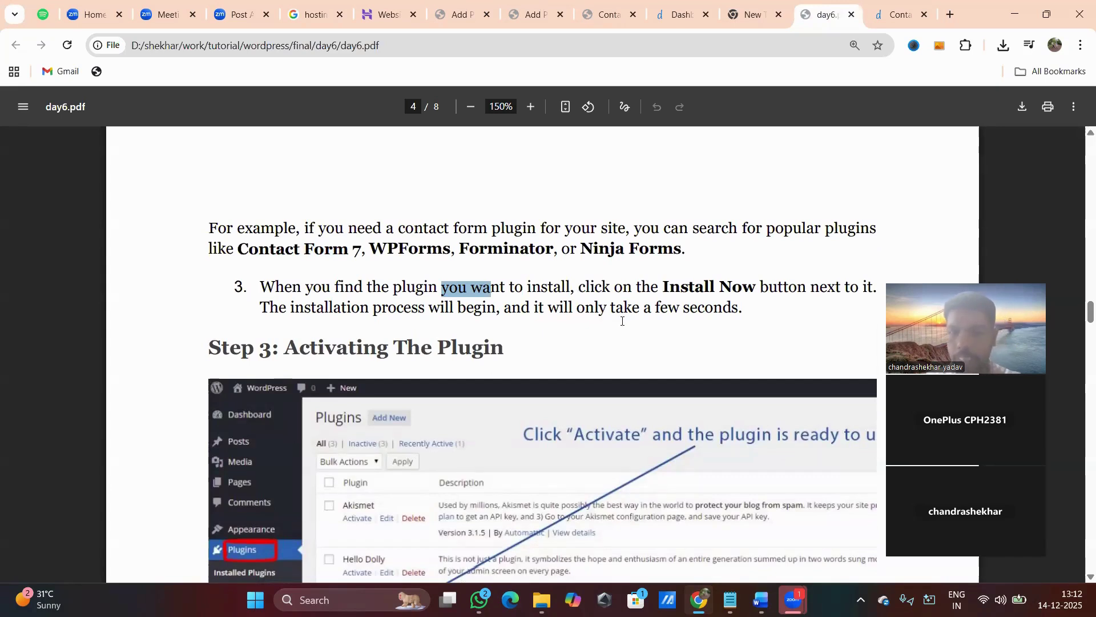
pyautogui.doubleClick(337, 346)
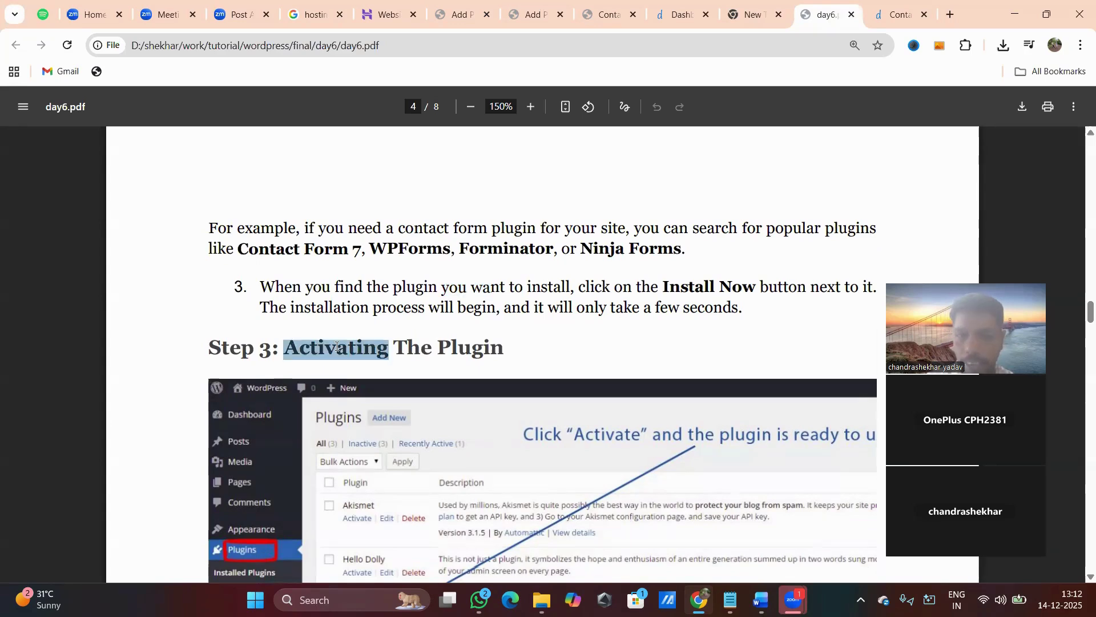
pyautogui.scroll(-4, 431, 345)
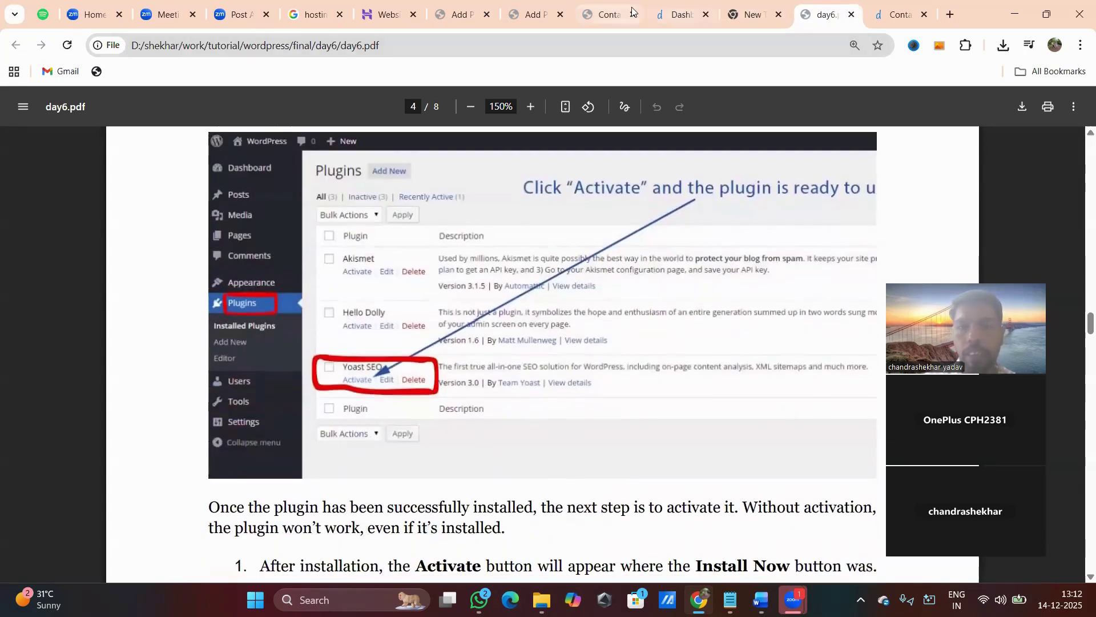
pyautogui.click(530, 14)
# Activate Contact Form 7 and highlight its name in the installed plugins list.
pyautogui.click(460, 17)
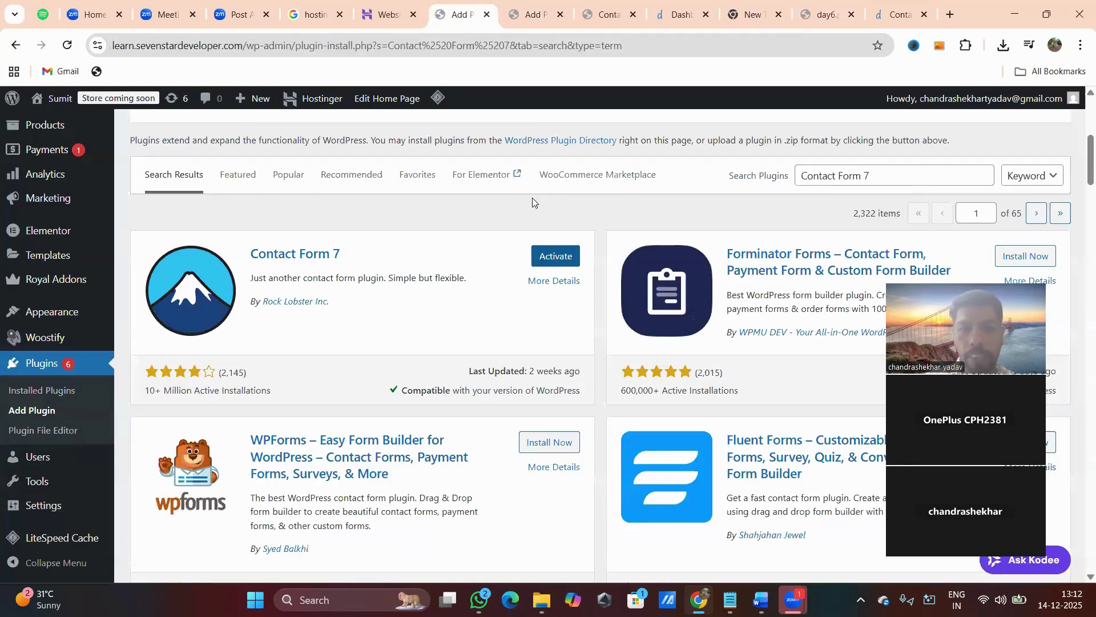
pyautogui.click(556, 260)
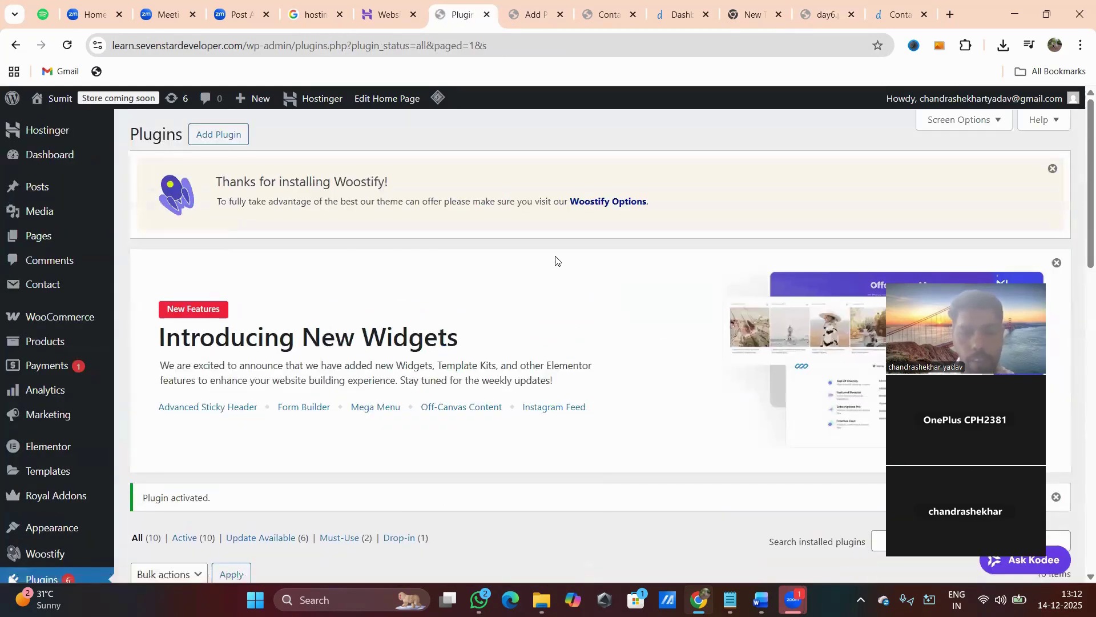
pyautogui.scroll(-10, 563, 297)
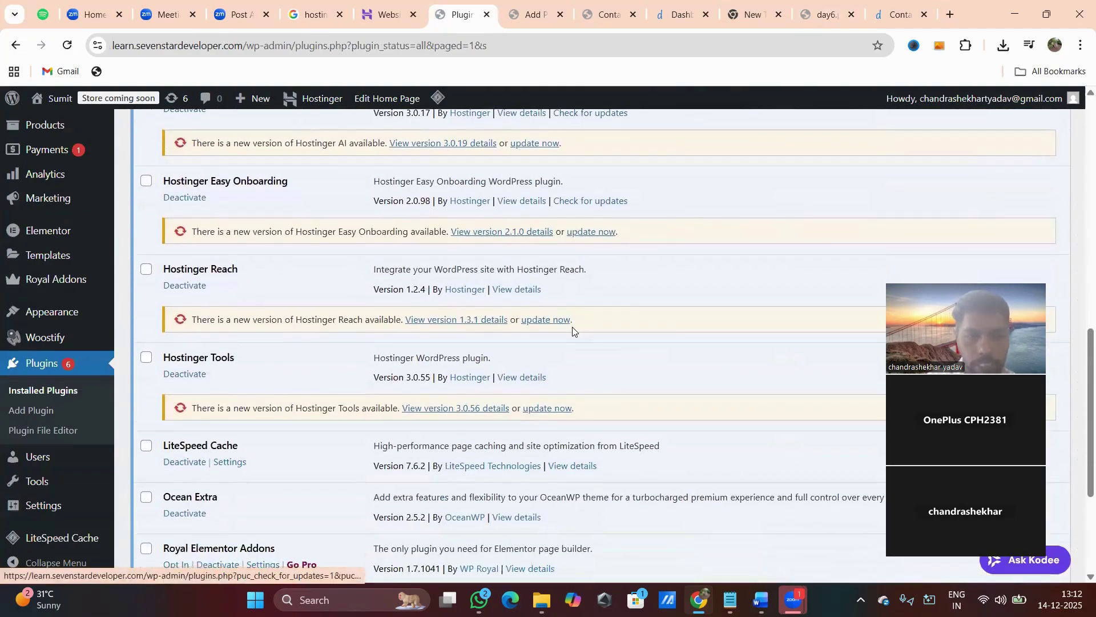
pyautogui.scroll(-3, 572, 327)
pyautogui.scroll(3, 308, 345)
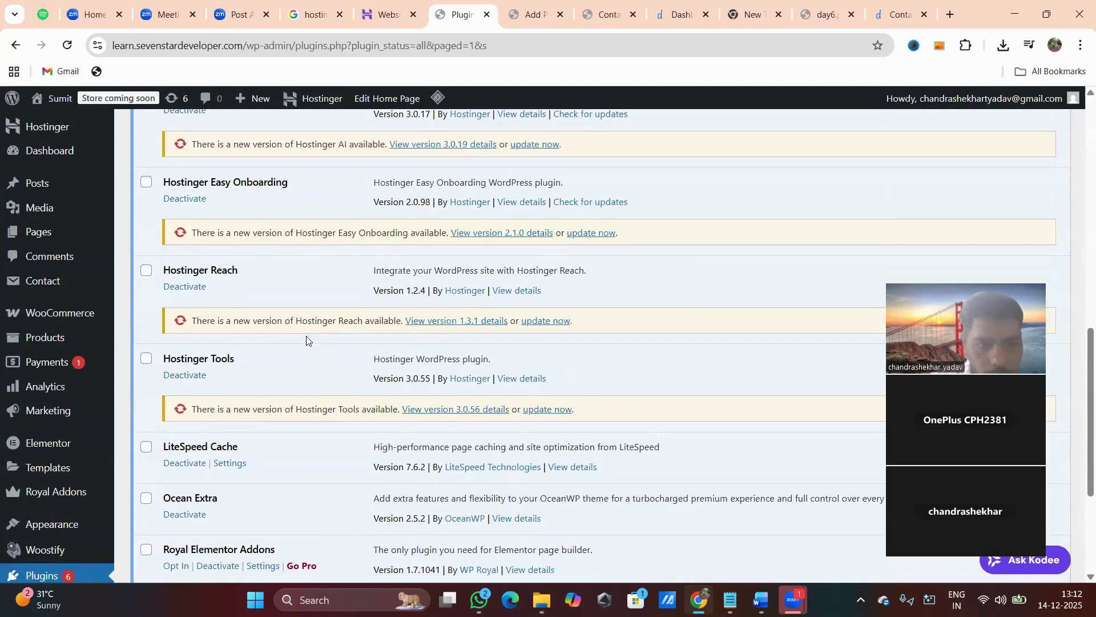
pyautogui.scroll(6, 306, 341)
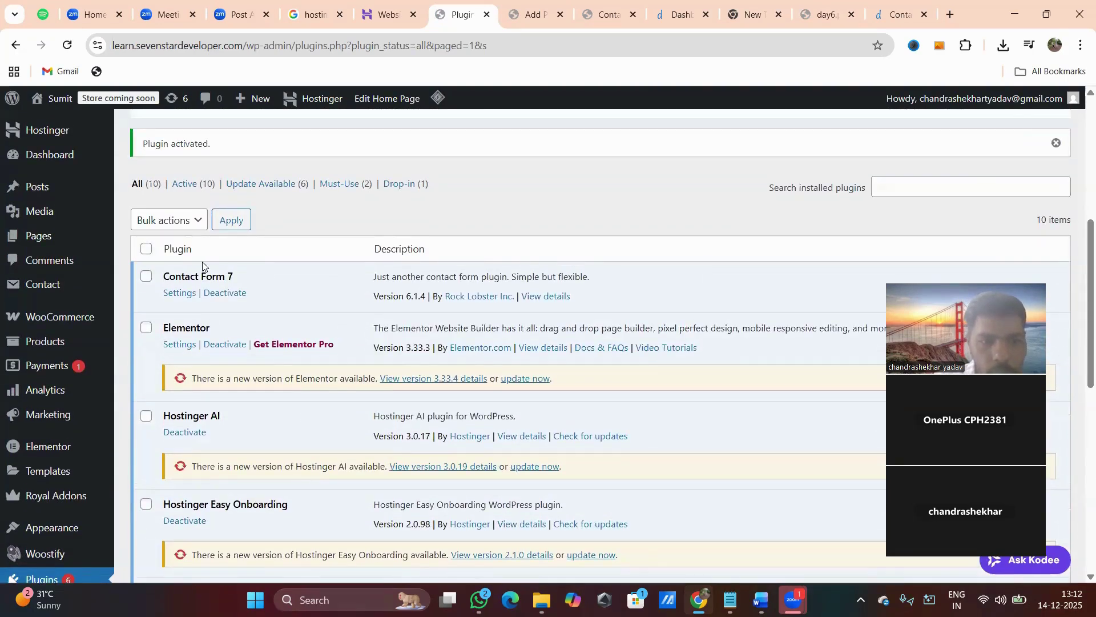
pyautogui.moveTo(164, 276); pyautogui.dragTo(238, 276)
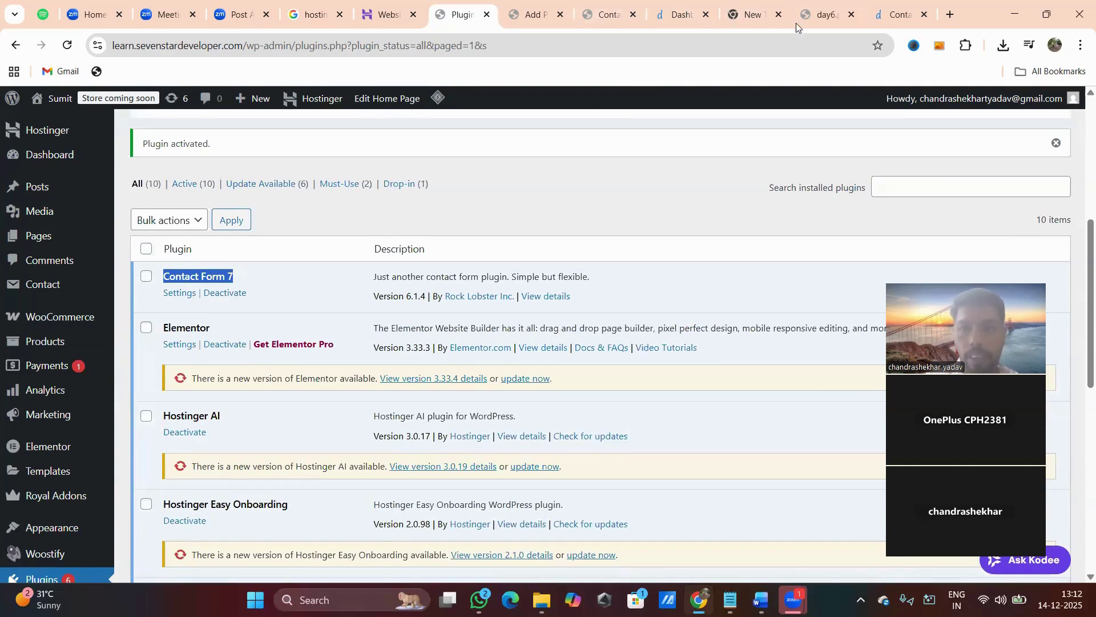
pyautogui.click(822, 16)
pyautogui.scroll(-6, 578, 340)
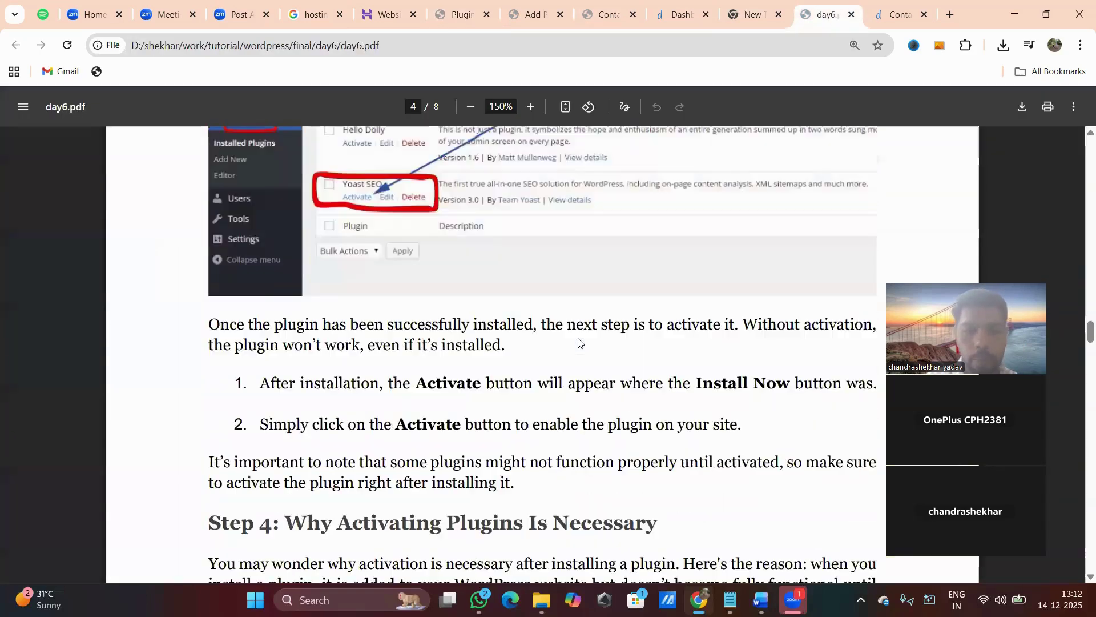
# Scroll day6.pdf through the activation text to page 5's 'Step 5: Managing Installed Plugins'.
pyautogui.scroll(-1, 577, 343)
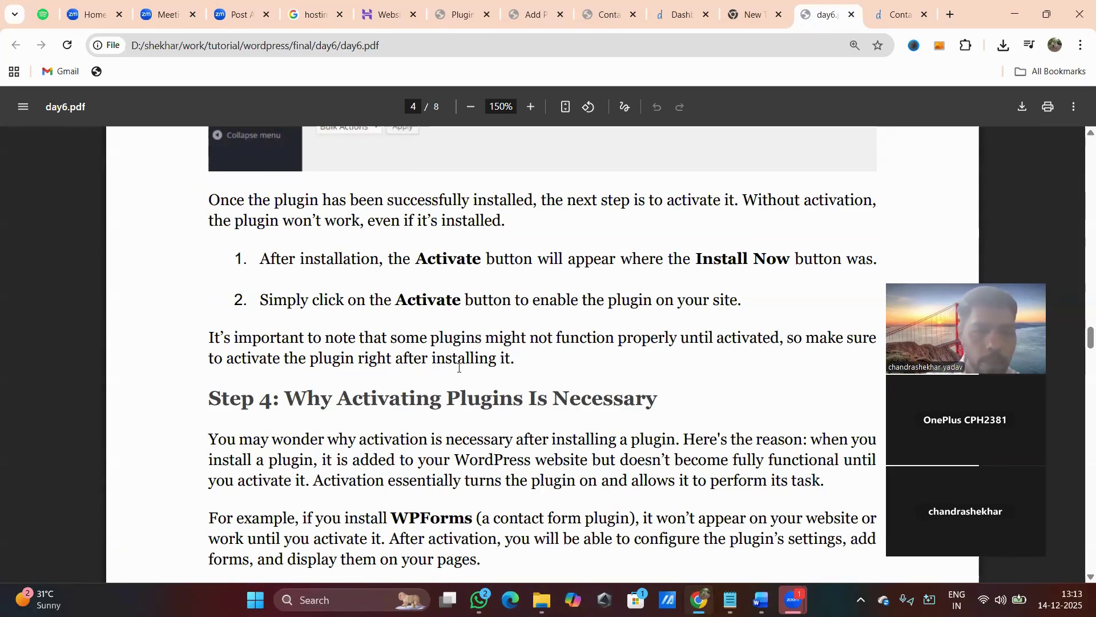
pyautogui.scroll(-2, 459, 368)
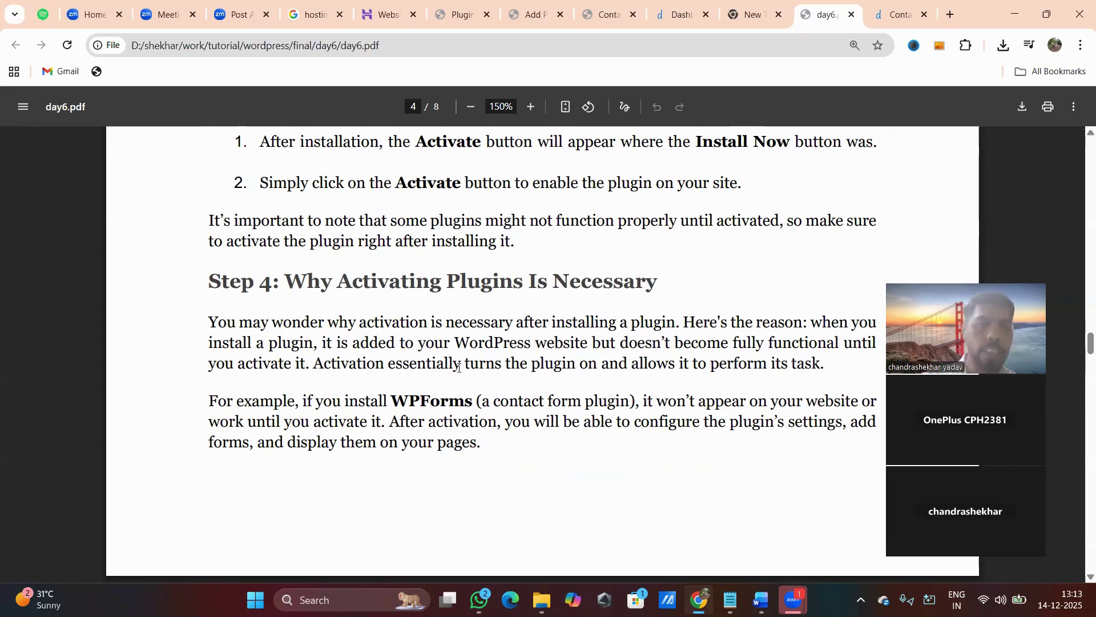
pyautogui.scroll(-3, 421, 381)
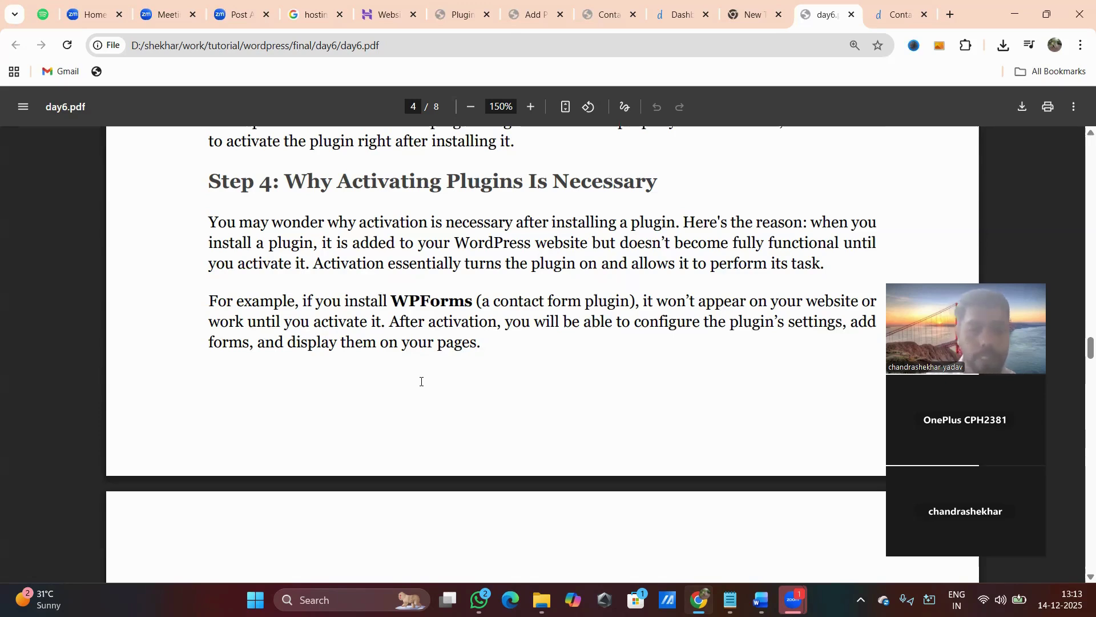
pyautogui.scroll(-6, 421, 381)
pyautogui.scroll(-2, 422, 381)
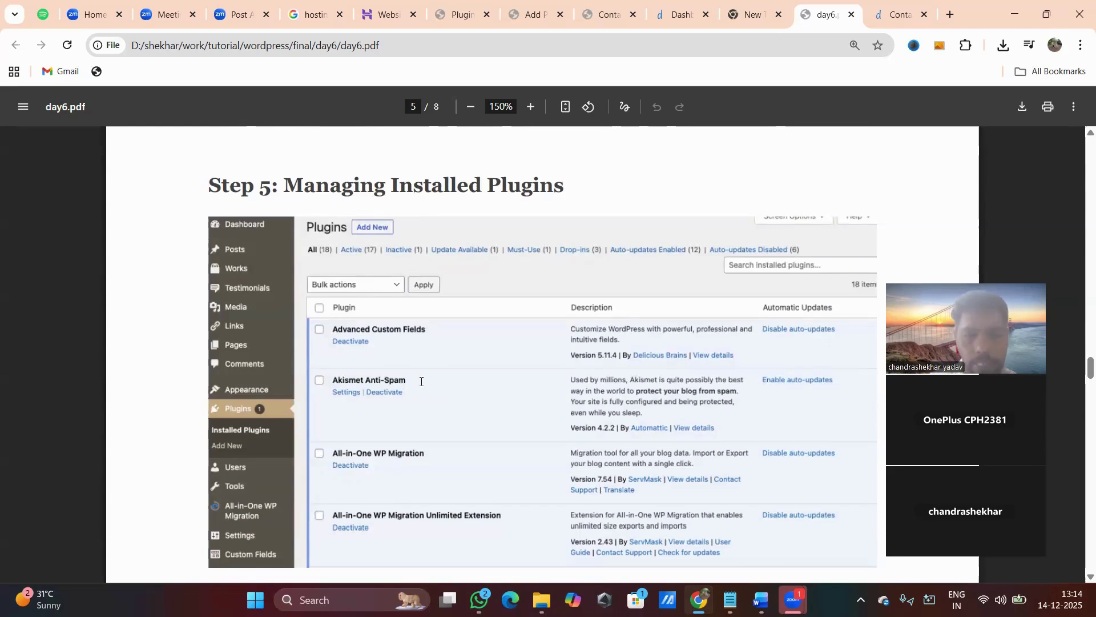
# Scroll further in day6.pdf, then switch to the WordPress Installed Plugins list.
pyautogui.scroll(-6, 421, 381)
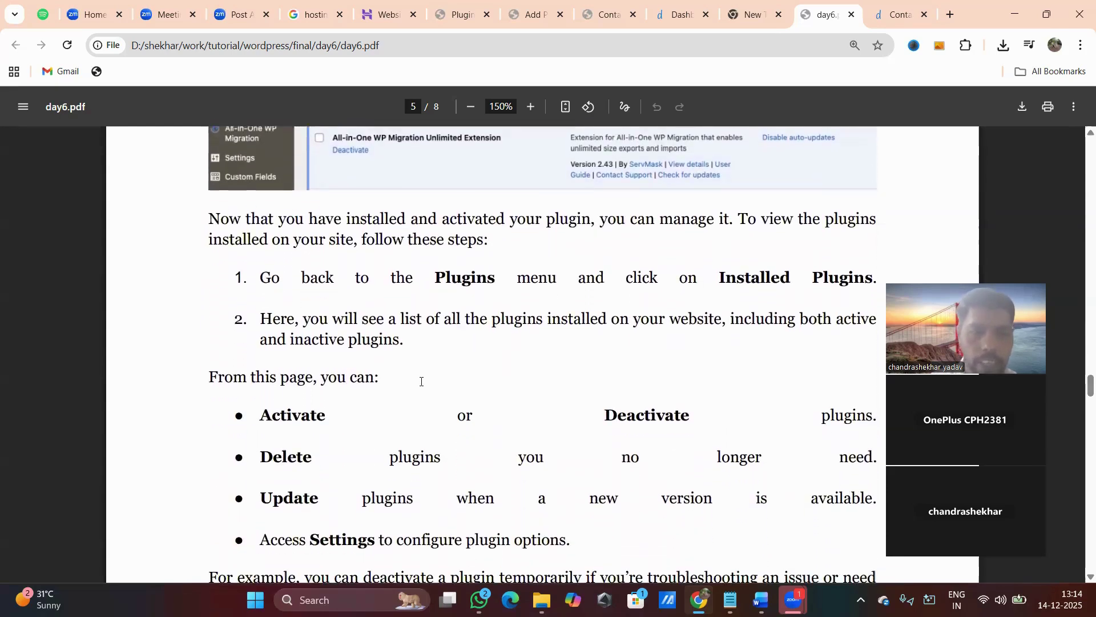
pyautogui.scroll(-1, 421, 382)
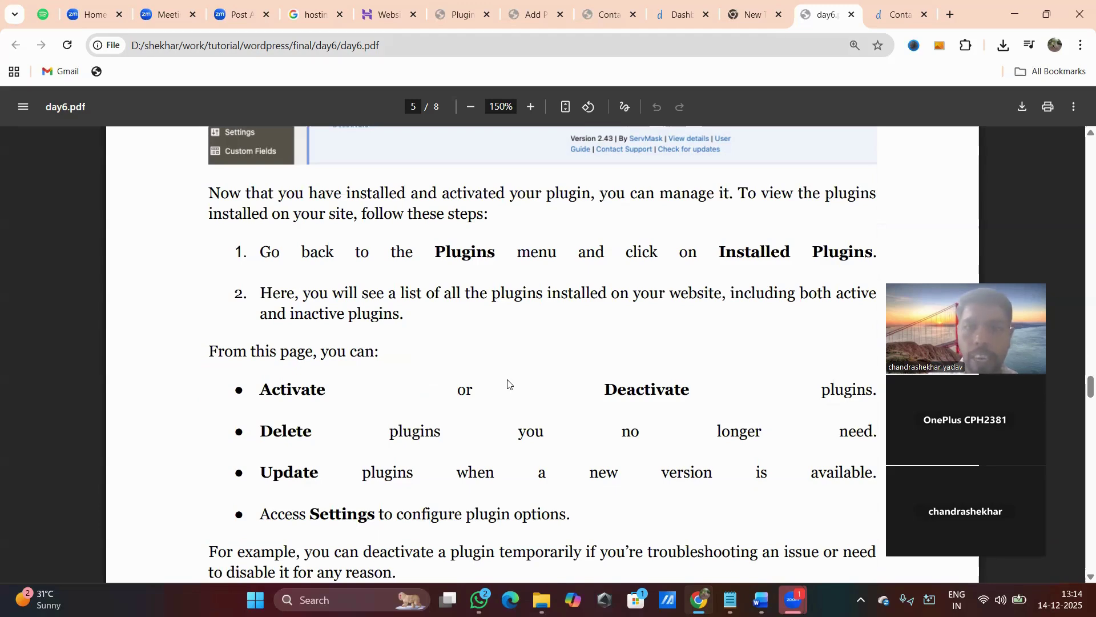
pyautogui.click(460, 15)
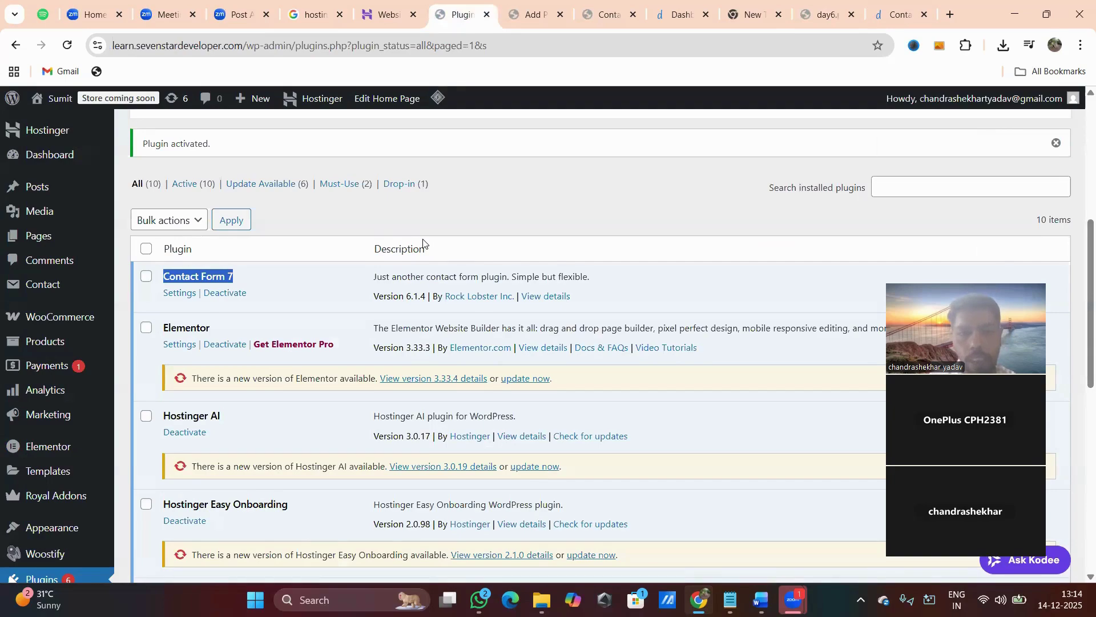
# Reload the Installed Plugins list, look through every plugin, then return to the day6.pdf tutorial.
pyautogui.scroll(6, 368, 240)
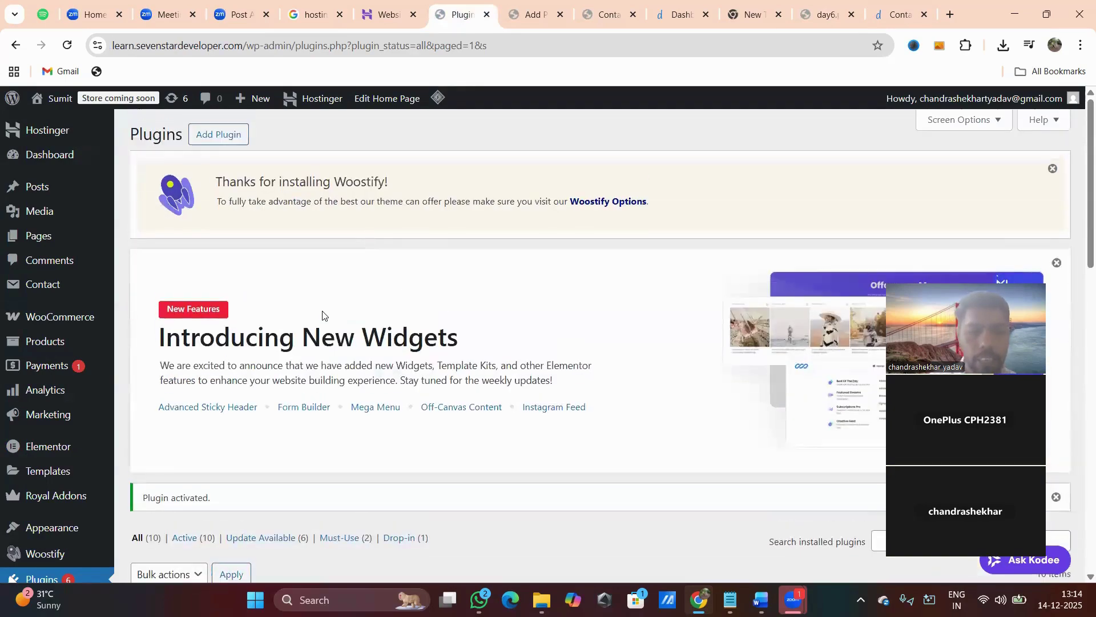
pyautogui.scroll(-5, 321, 313)
pyautogui.click(50, 392)
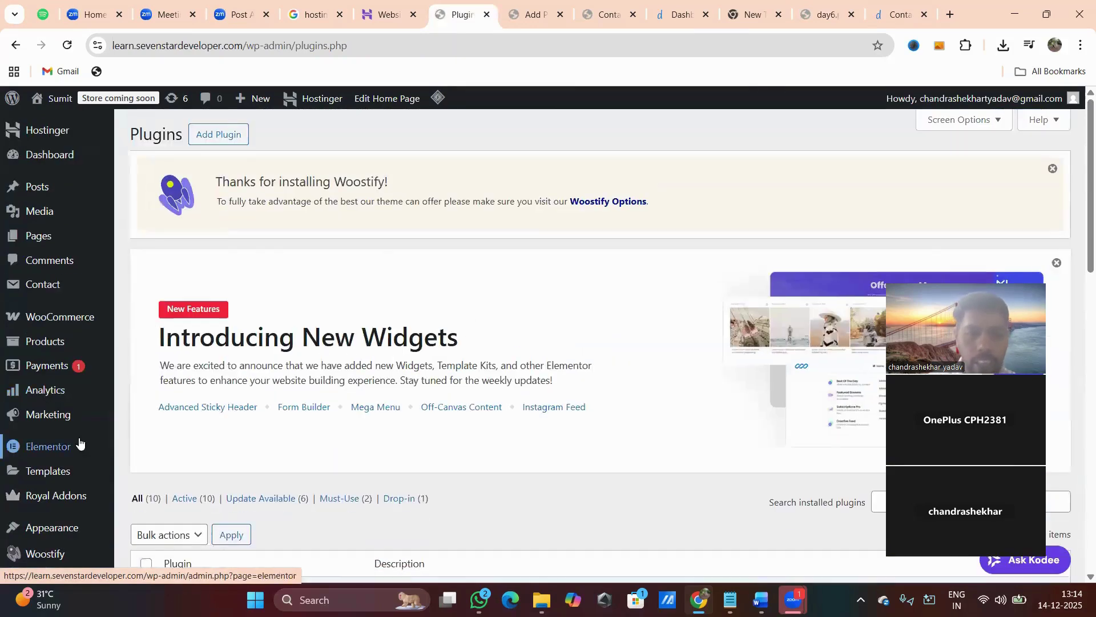
pyautogui.scroll(-5, 248, 352)
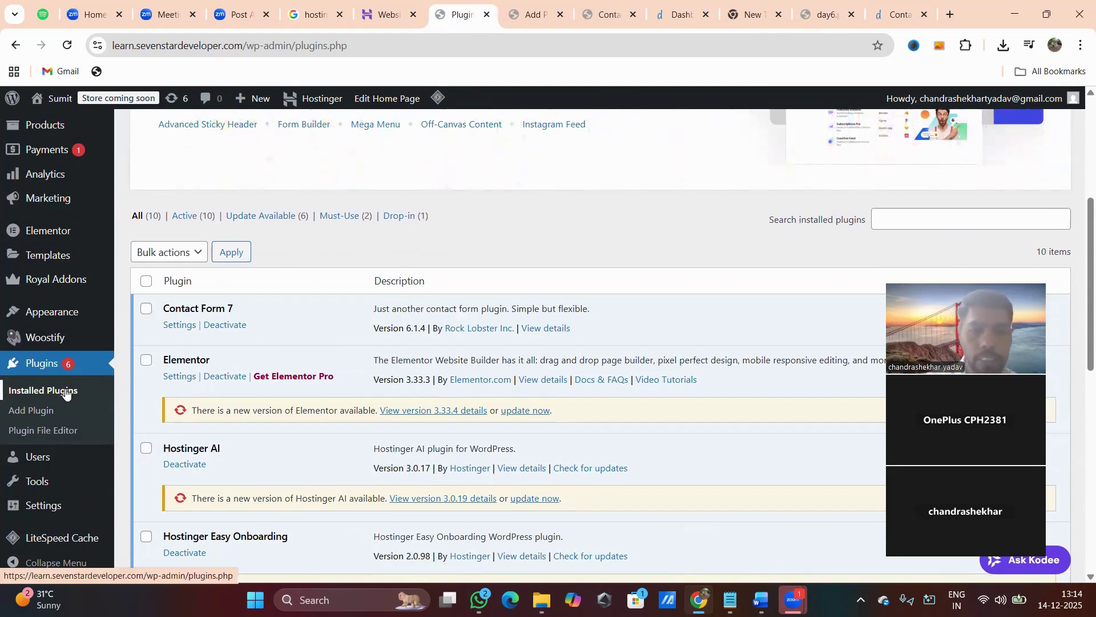
pyautogui.scroll(-3, 376, 350)
pyautogui.scroll(-7, 376, 350)
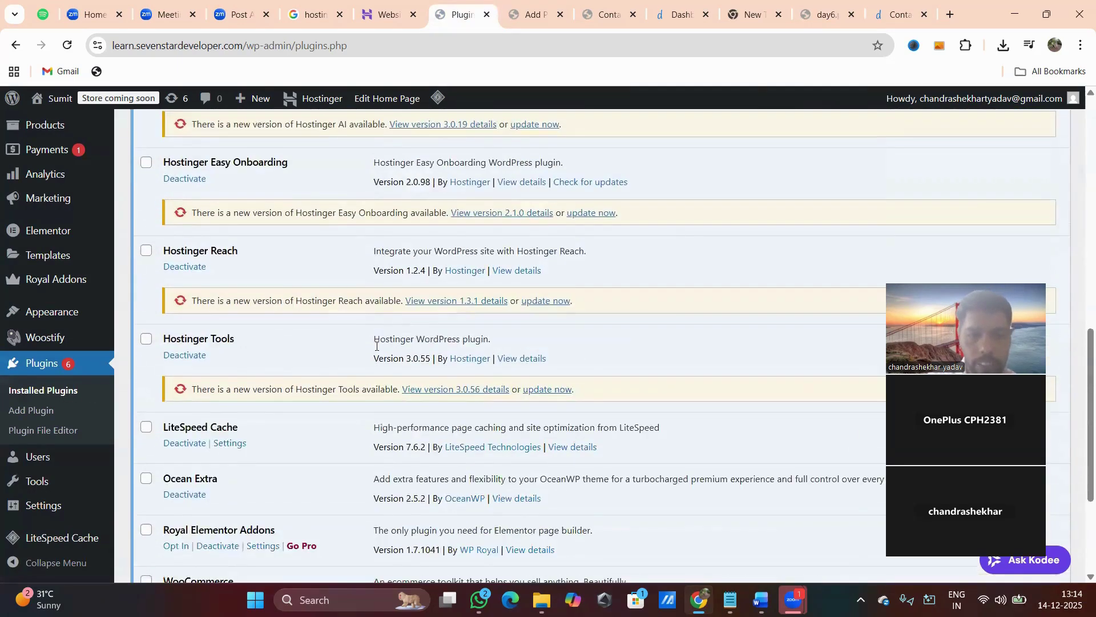
pyautogui.scroll(6, 376, 349)
pyautogui.scroll(4, 376, 350)
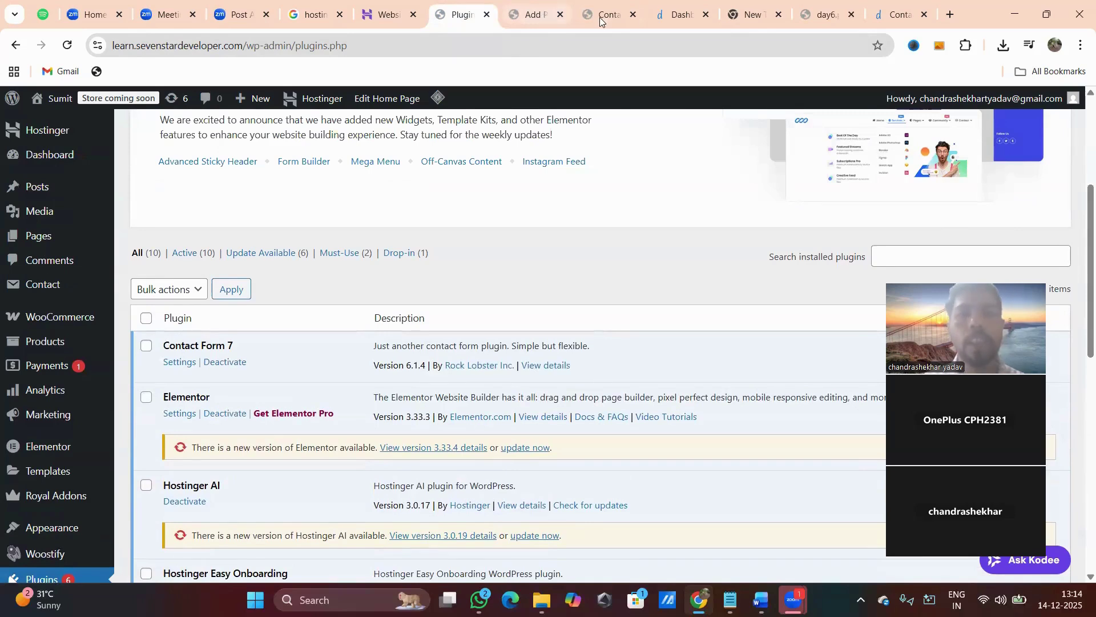
pyautogui.click(808, 18)
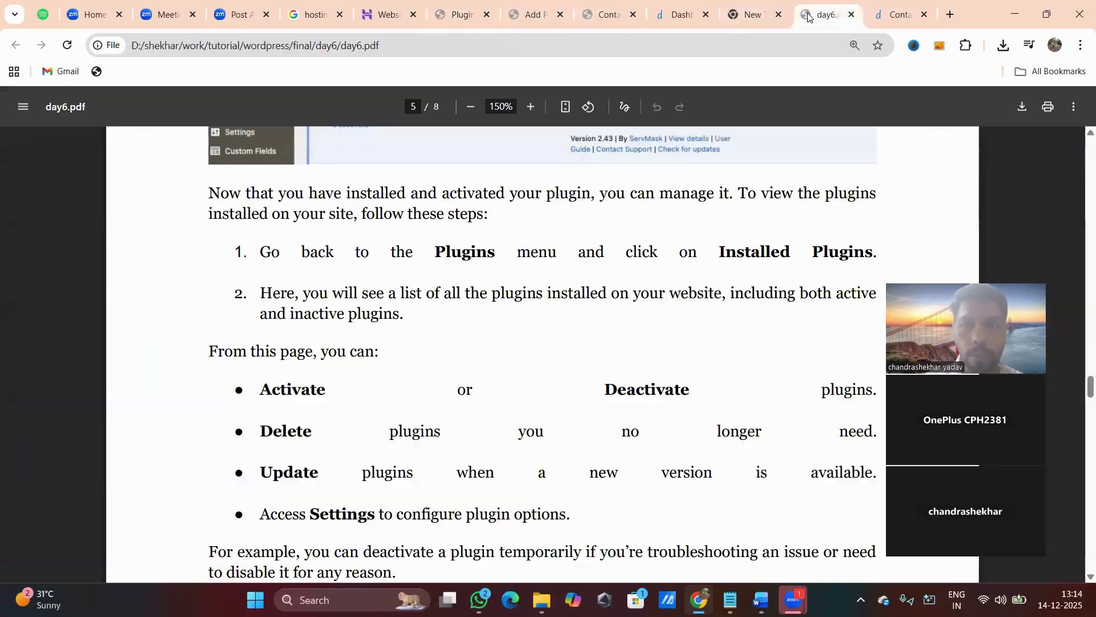
# Read further down the day6.pdf plugin actions list, then go back to WordPress's Installed Plugins.
pyautogui.scroll(-1, 444, 283)
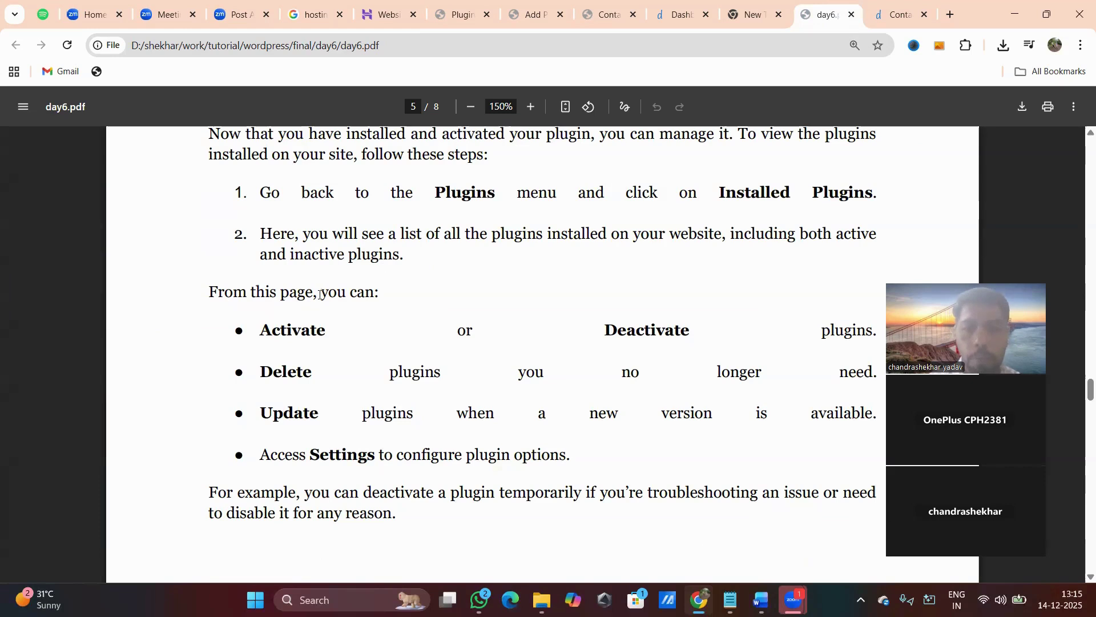
pyautogui.scroll(-2, 381, 301)
pyautogui.scroll(-1, 381, 301)
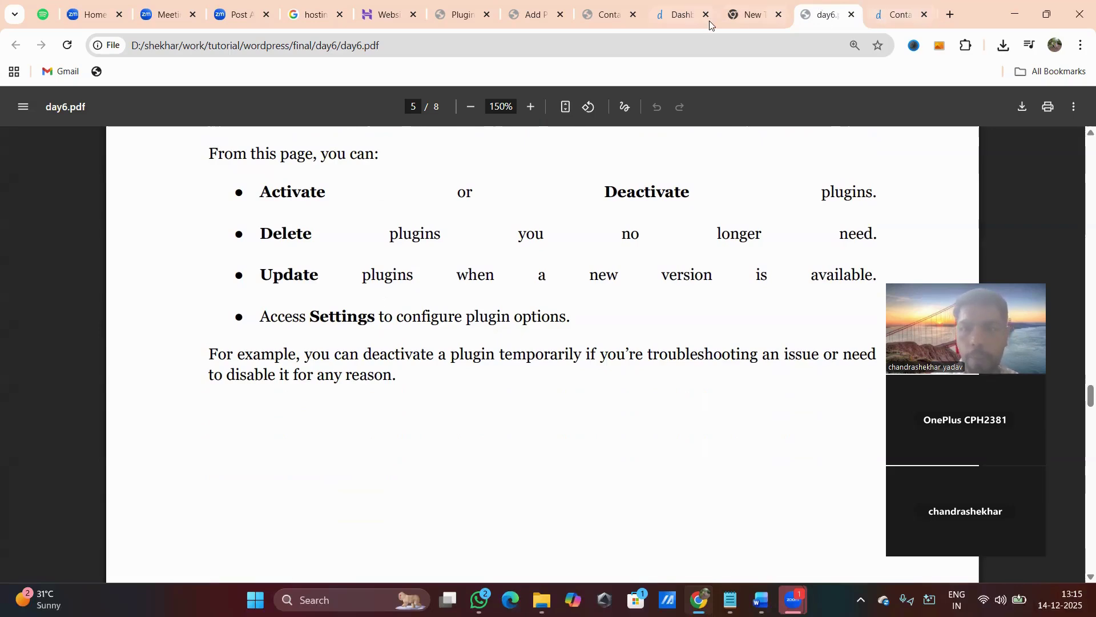
pyautogui.click(459, 14)
pyautogui.scroll(-1, 389, 265)
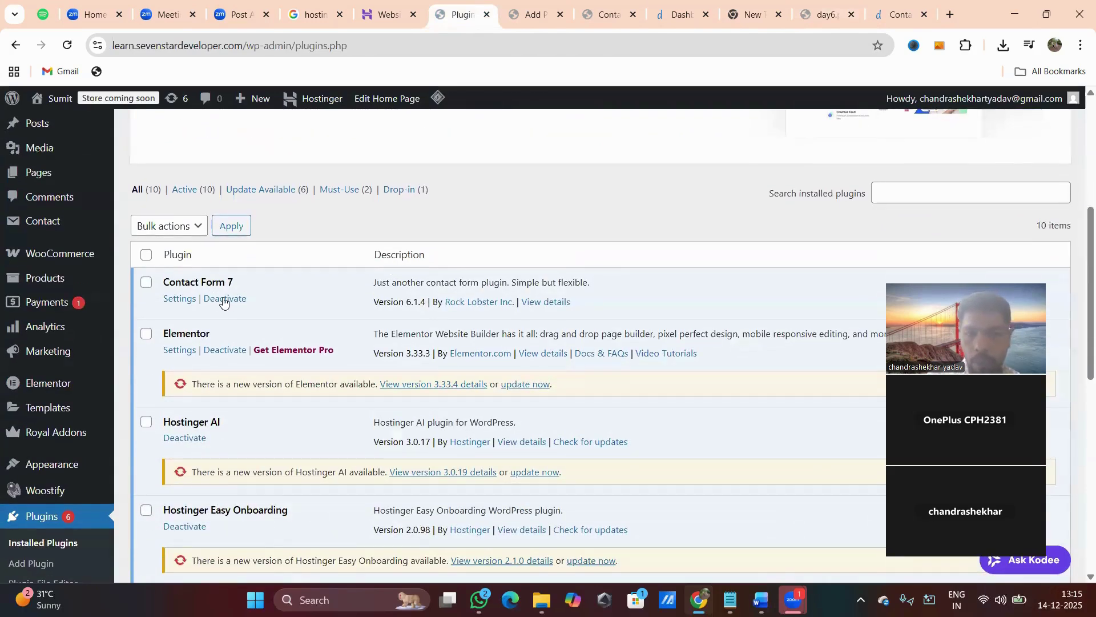
# Deactivate the Hostinger Reach plugin, then return to the day6.pdf guide.
pyautogui.scroll(-5, 241, 352)
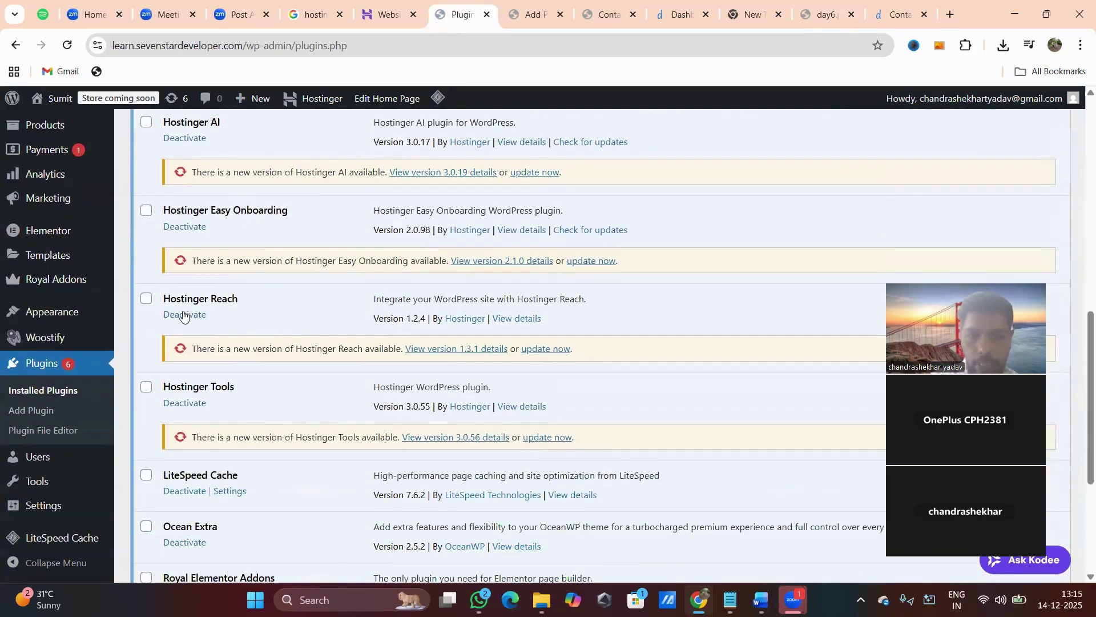
pyautogui.click(183, 314)
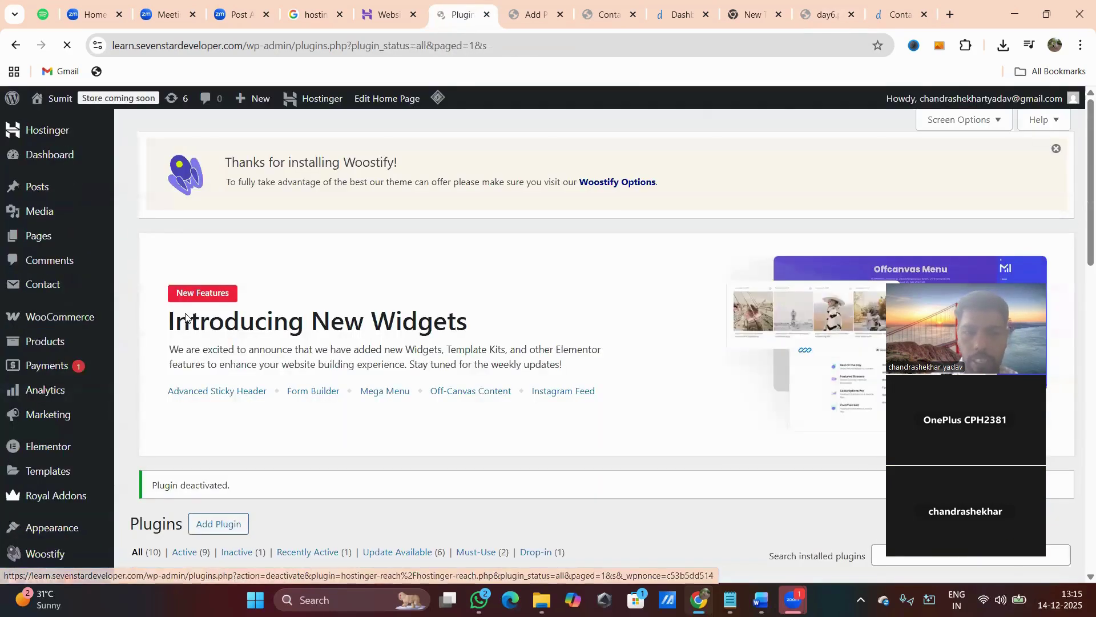
pyautogui.scroll(-10, 185, 317)
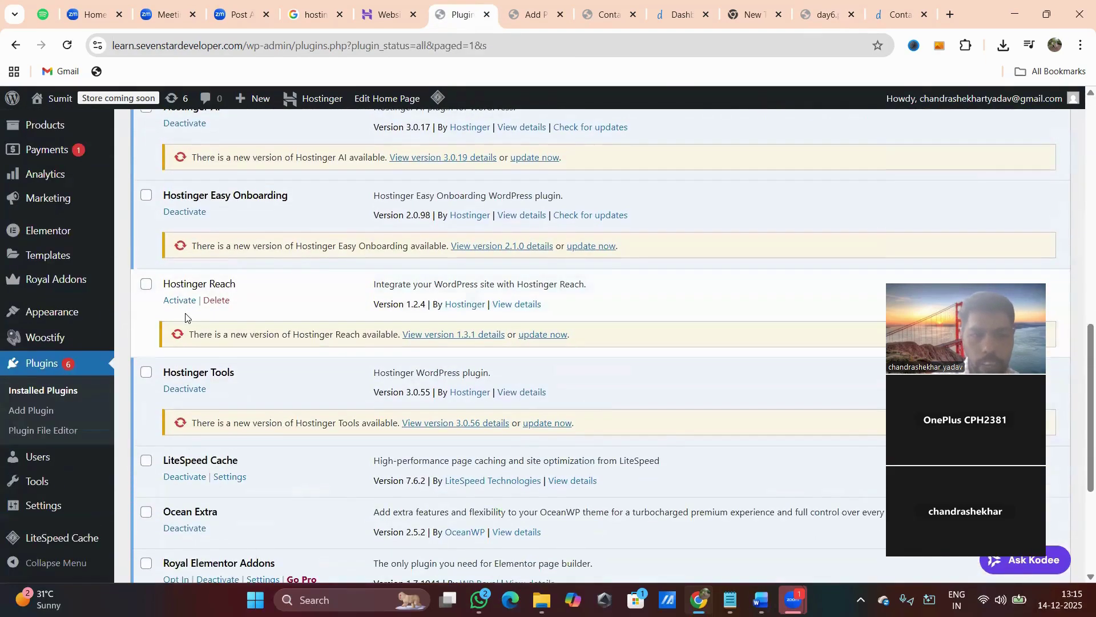
pyautogui.scroll(-1, 185, 317)
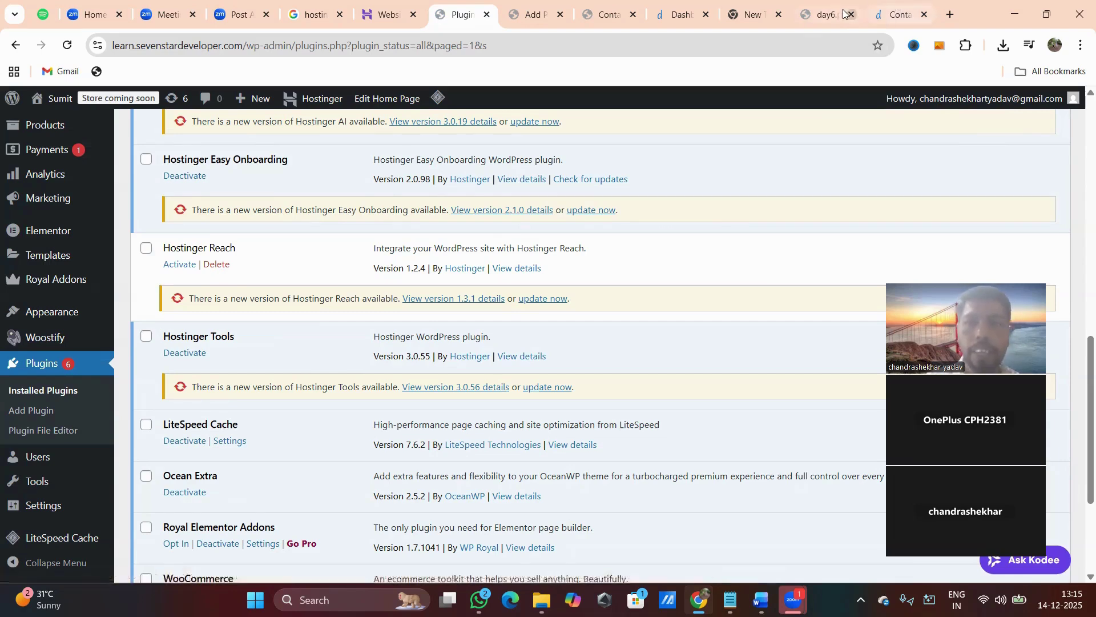
pyautogui.click(825, 14)
# Scroll day6.pdf to Step 6 on uploading plugins, then start a new blank browser tab.
pyautogui.scroll(-3, 571, 283)
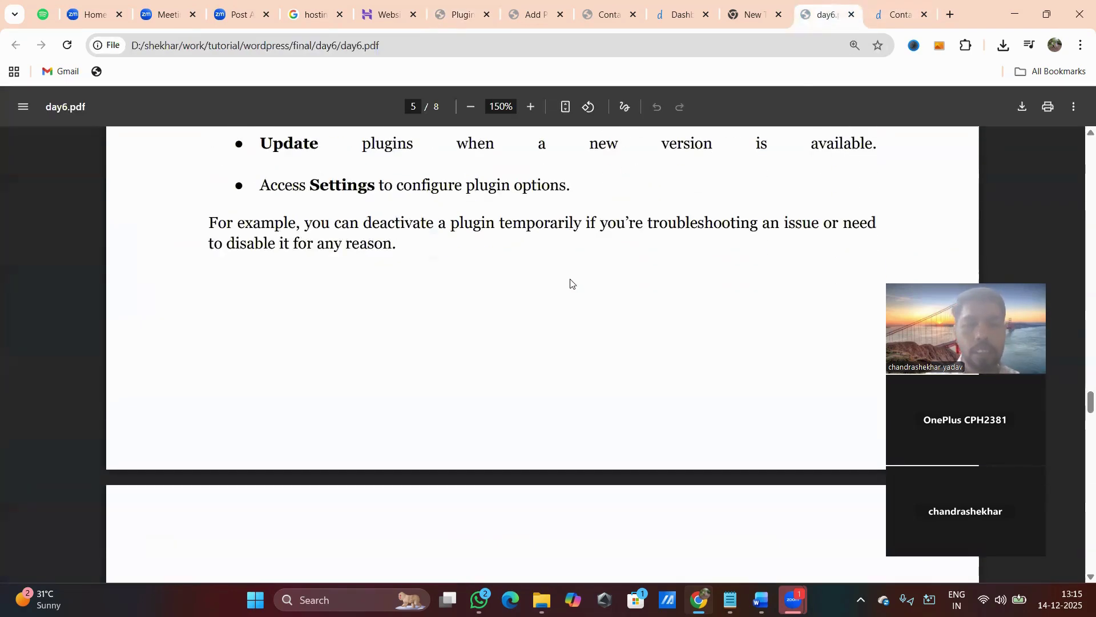
pyautogui.scroll(-6, 571, 284)
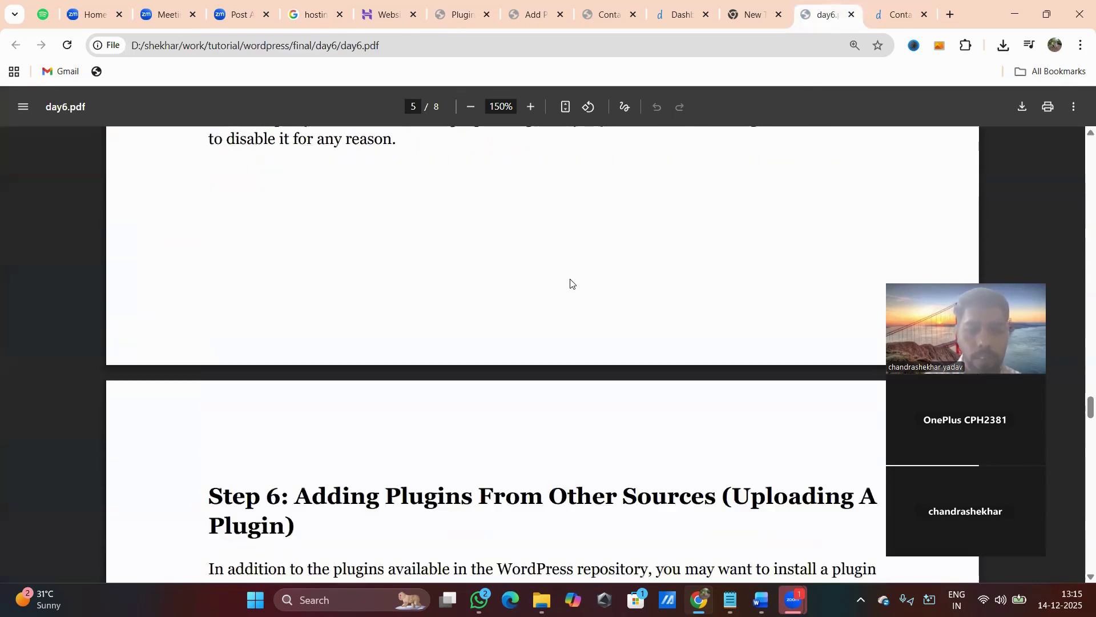
pyautogui.scroll(1, 573, 283)
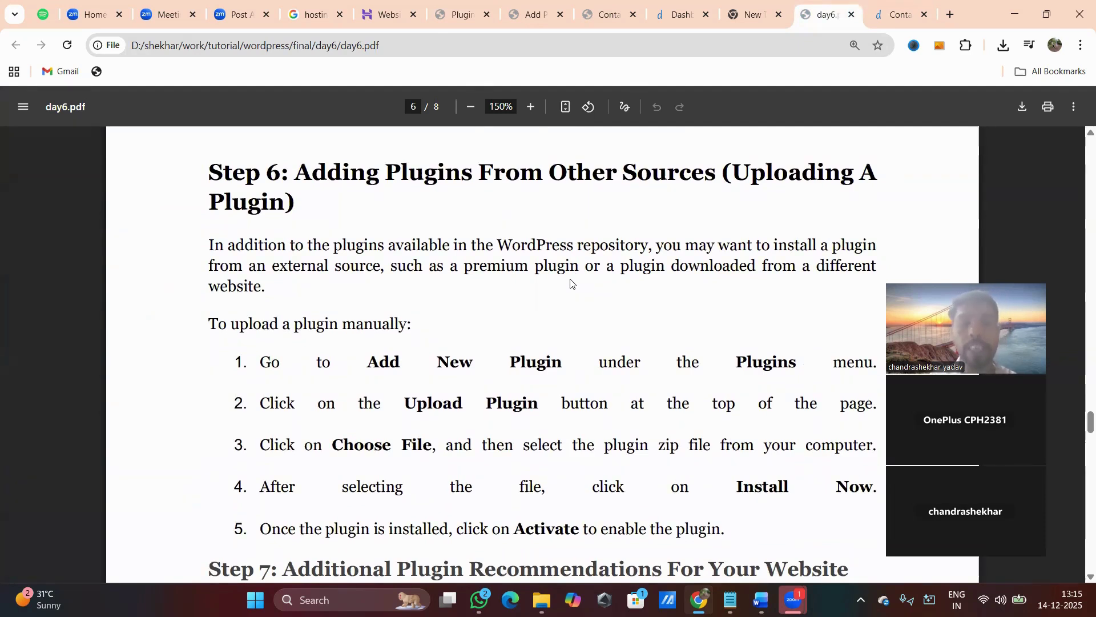
pyautogui.scroll(-1, 572, 284)
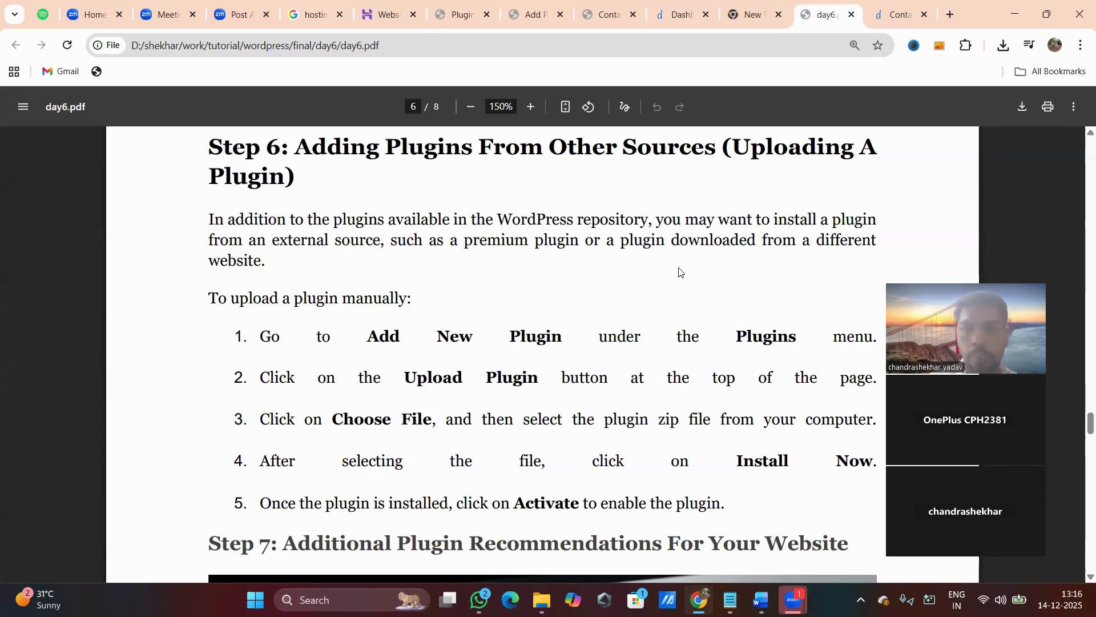
pyautogui.click(949, 16)
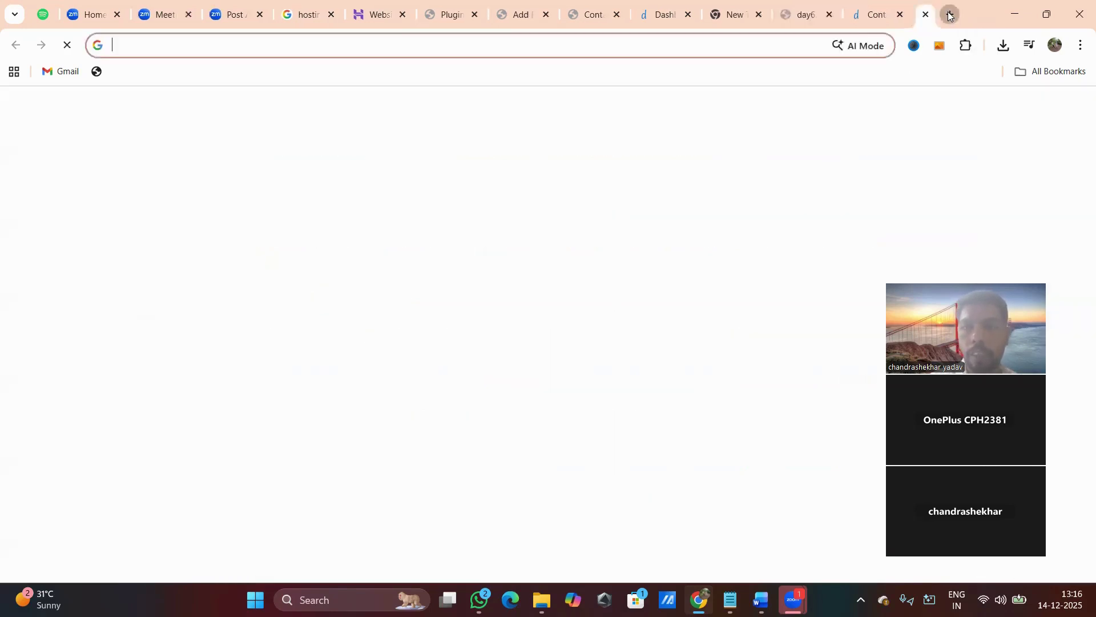
# Go from the dilsewishes Contact Us page to the home page and open the first latest post.
pyautogui.click(833, 15)
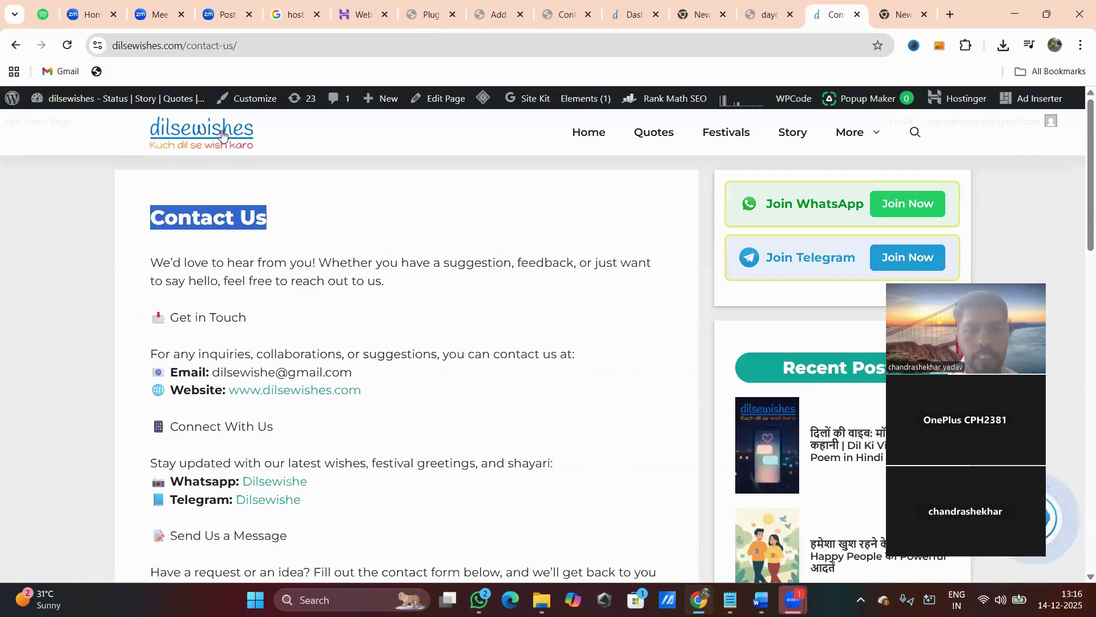
pyautogui.click(579, 135)
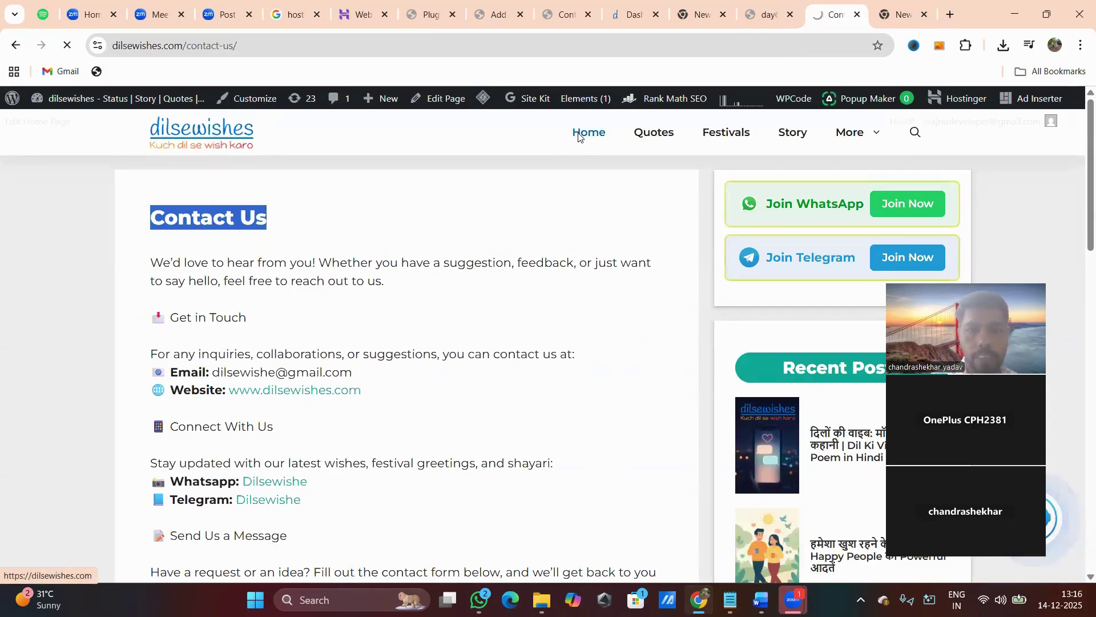
pyautogui.scroll(-10, 527, 308)
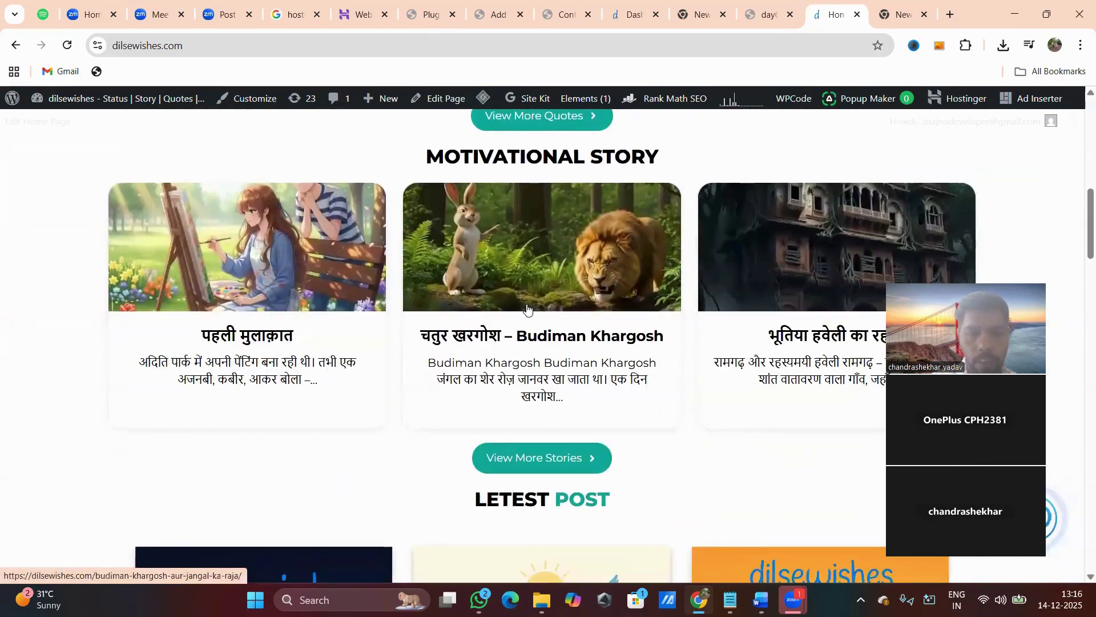
pyautogui.scroll(-7, 527, 308)
pyautogui.click(297, 387)
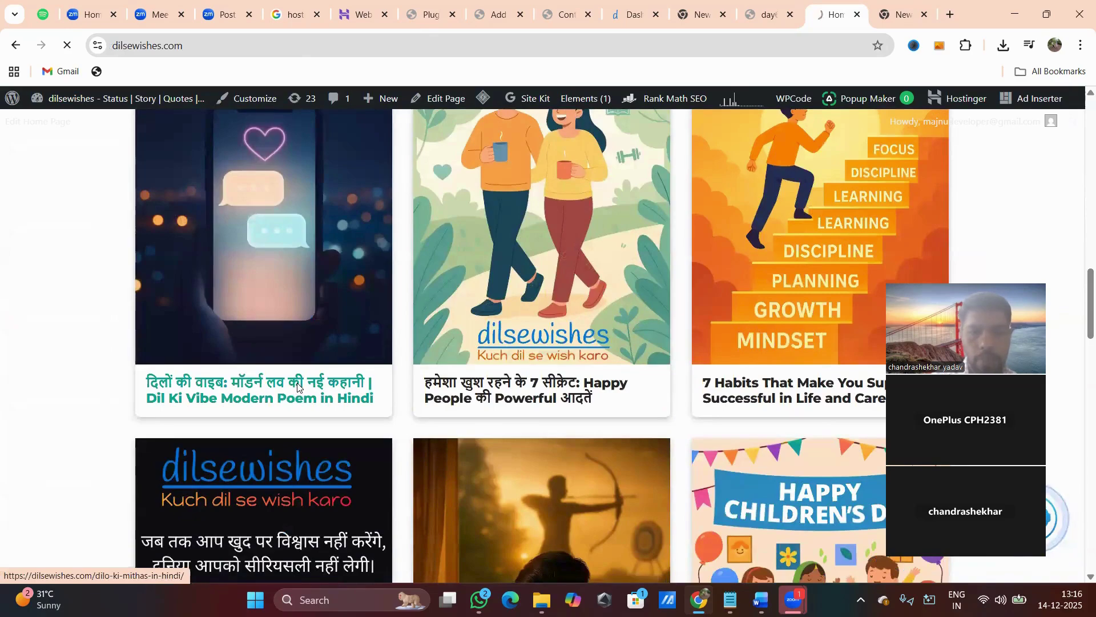
# Copy the first quote's text and download its quote image.
pyautogui.scroll(-10, 372, 423)
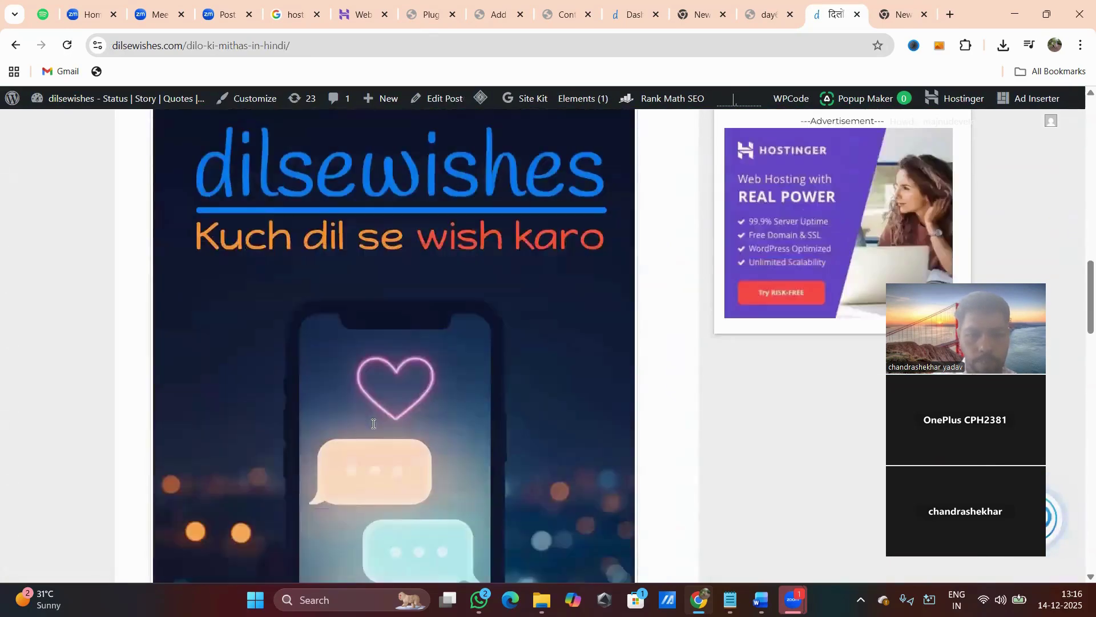
pyautogui.scroll(-14, 374, 424)
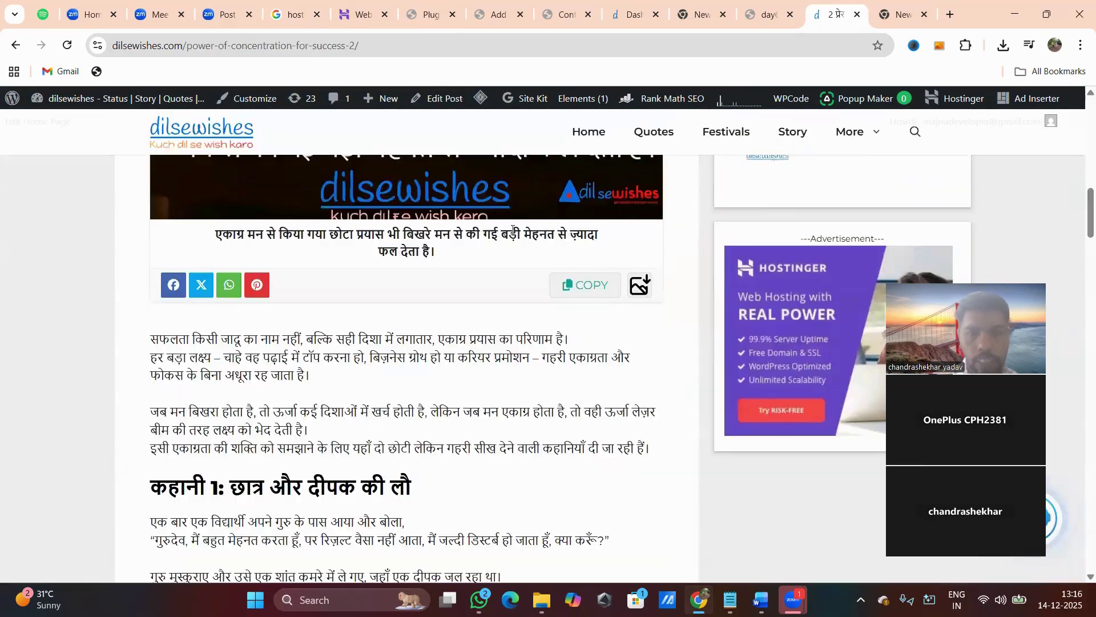
pyautogui.scroll(3, 514, 229)
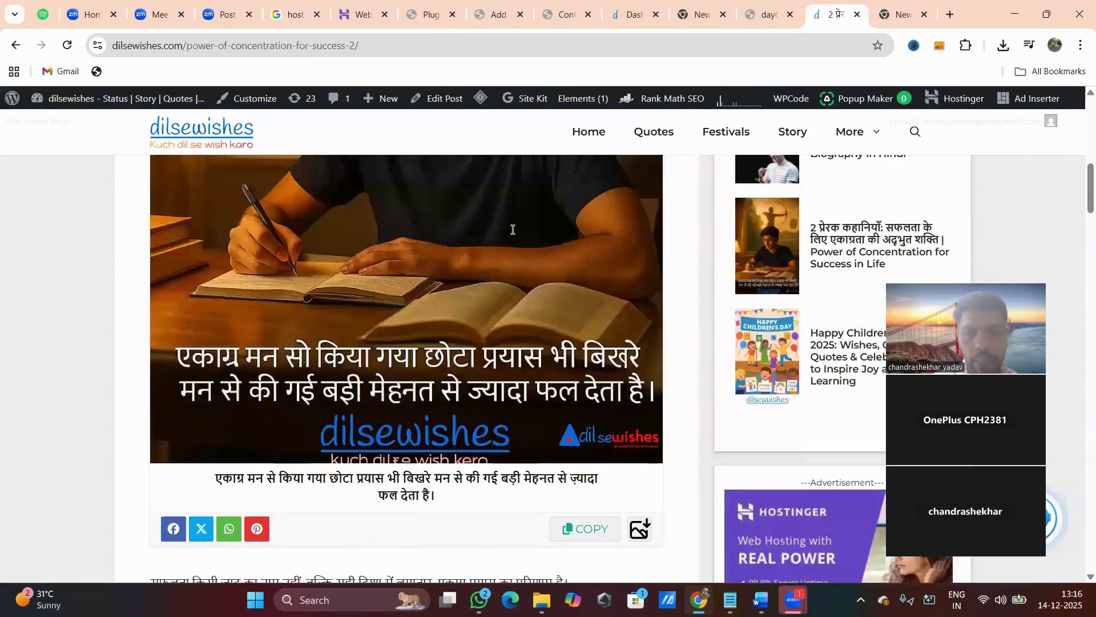
pyautogui.scroll(-3, 497, 348)
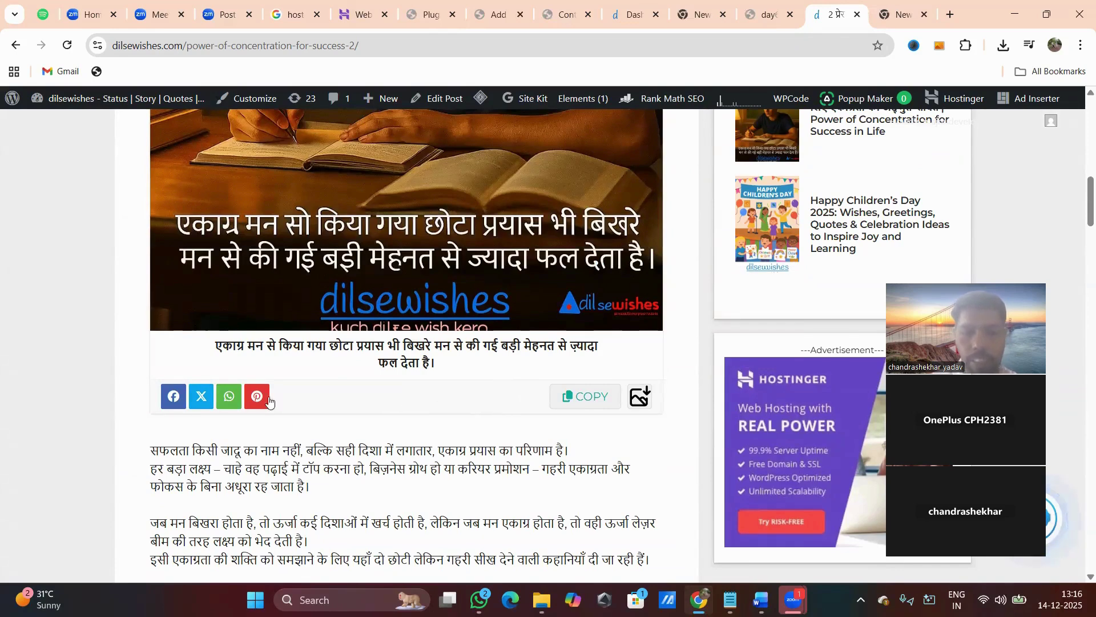
pyautogui.click(589, 396)
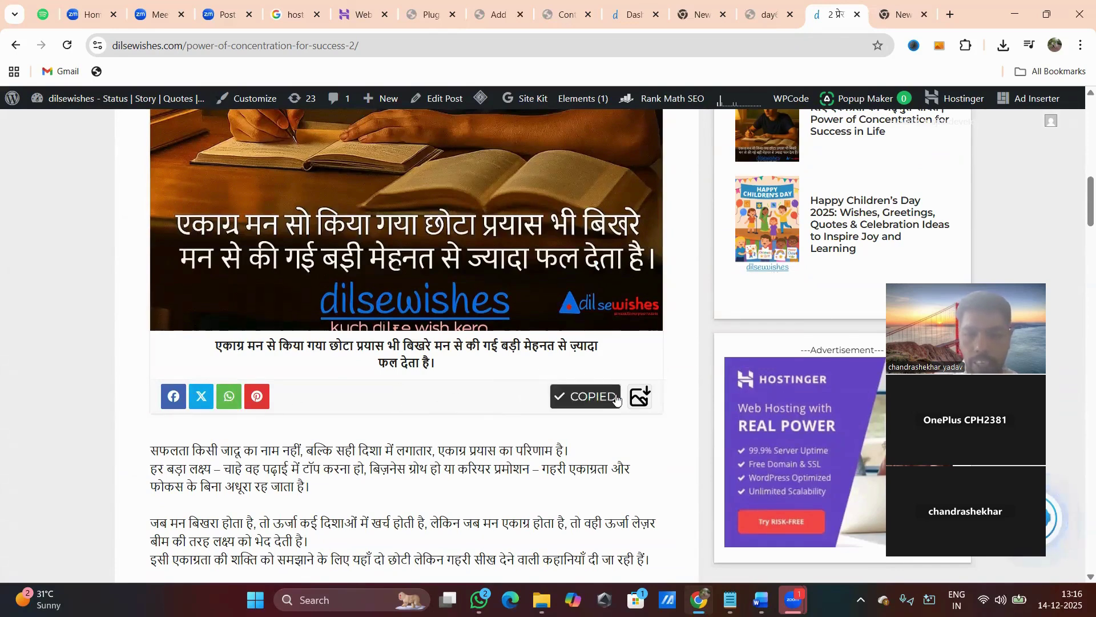
pyautogui.click(640, 397)
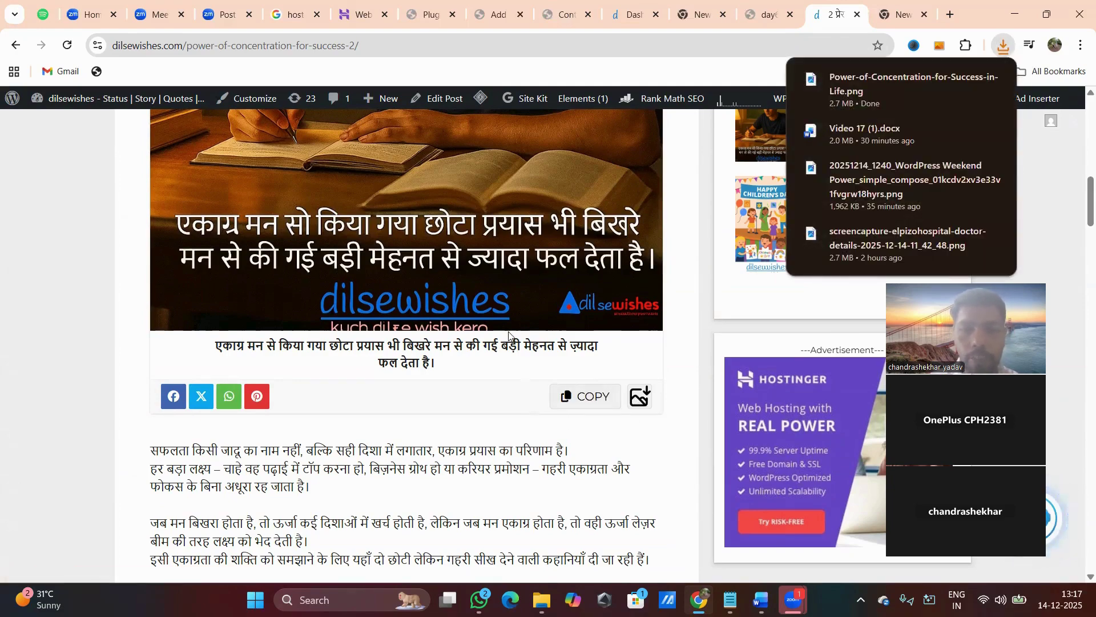
# Copy the 'Focus is your superpower' quote from the quote cards.
pyautogui.scroll(-20, 513, 372)
pyautogui.scroll(-15, 509, 336)
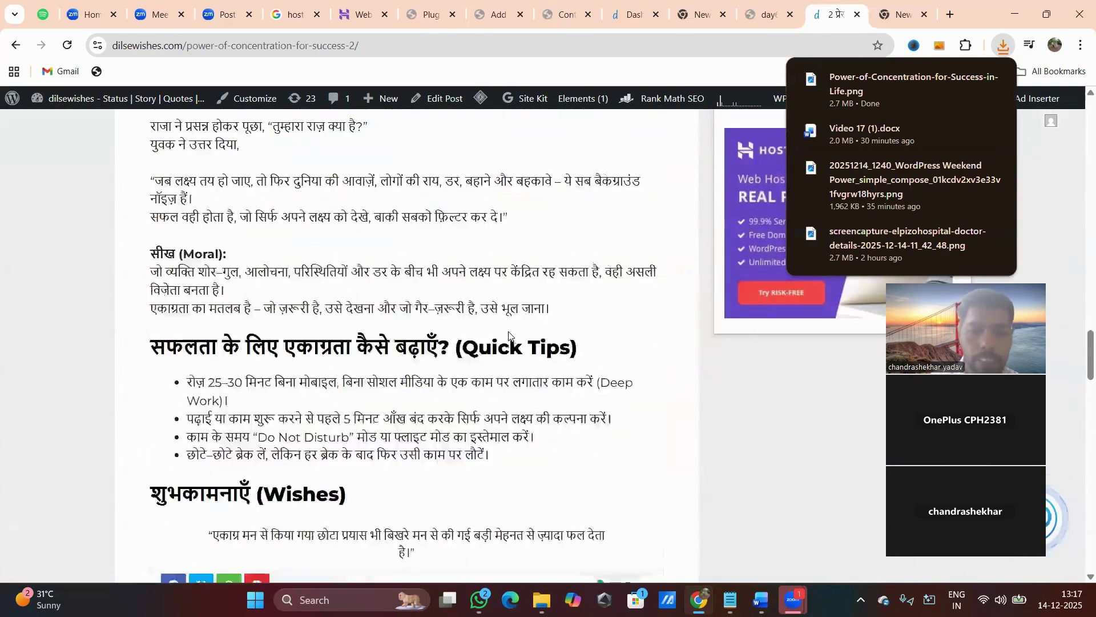
pyautogui.scroll(3, 508, 334)
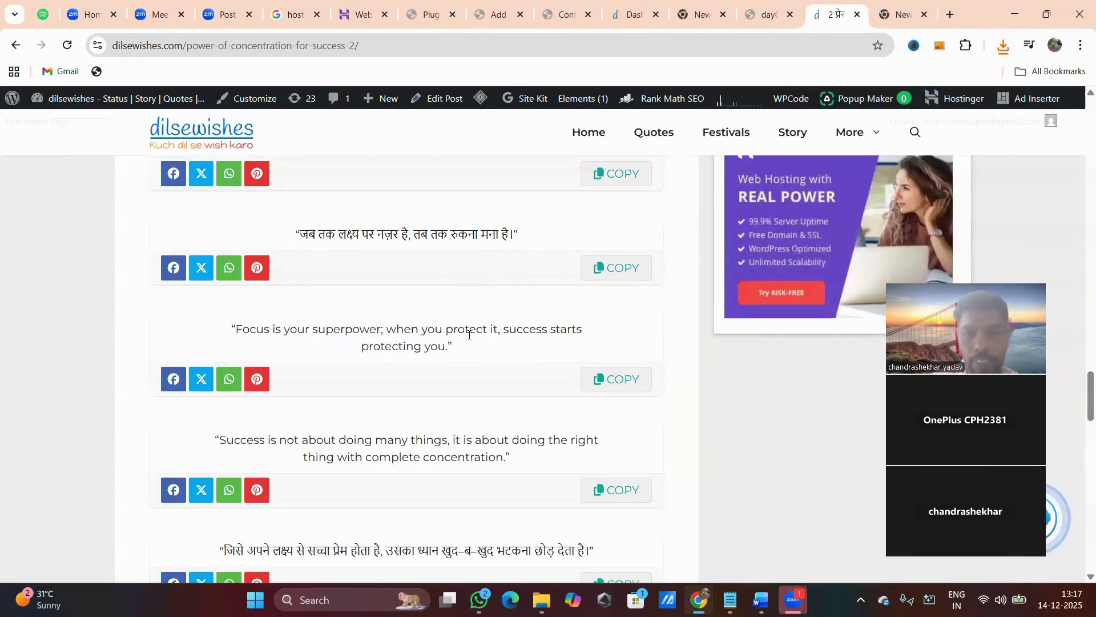
pyautogui.scroll(-2, 482, 381)
pyautogui.click(630, 279)
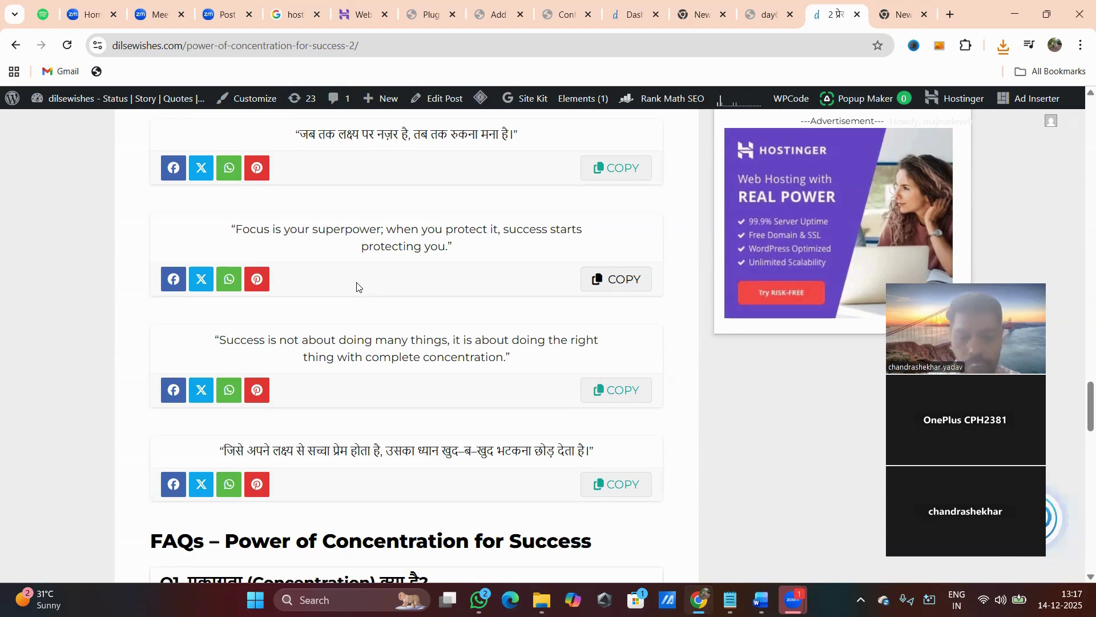
# In a new tab, Google 'themeforest plugin wordpress'.
pyautogui.click(948, 14)
pyautogui.click(438, 295)
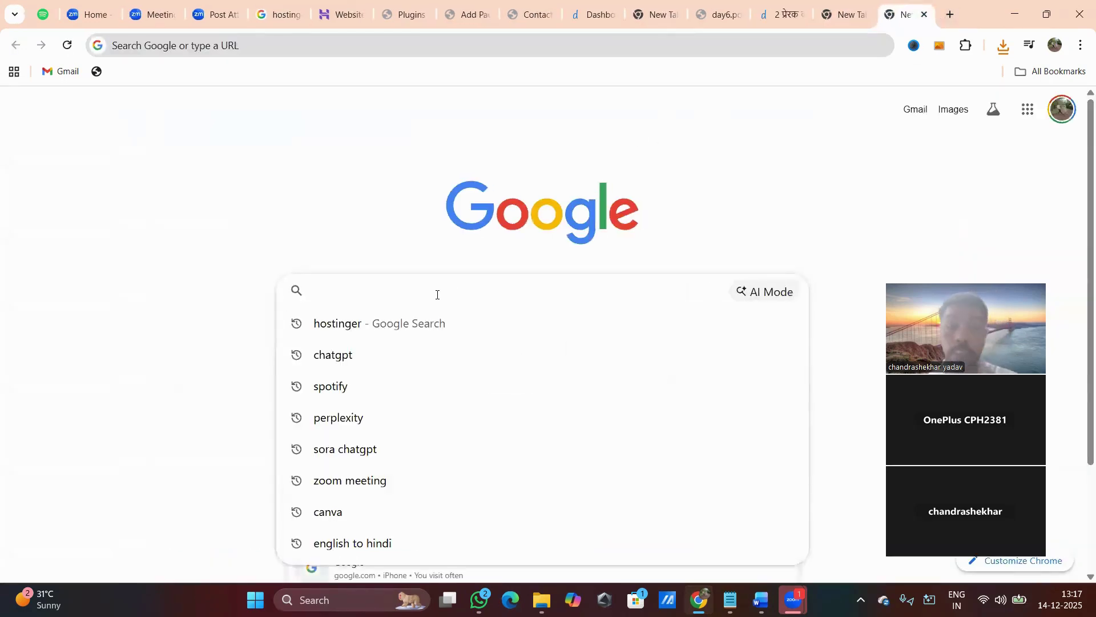
pyautogui.write('themefor')
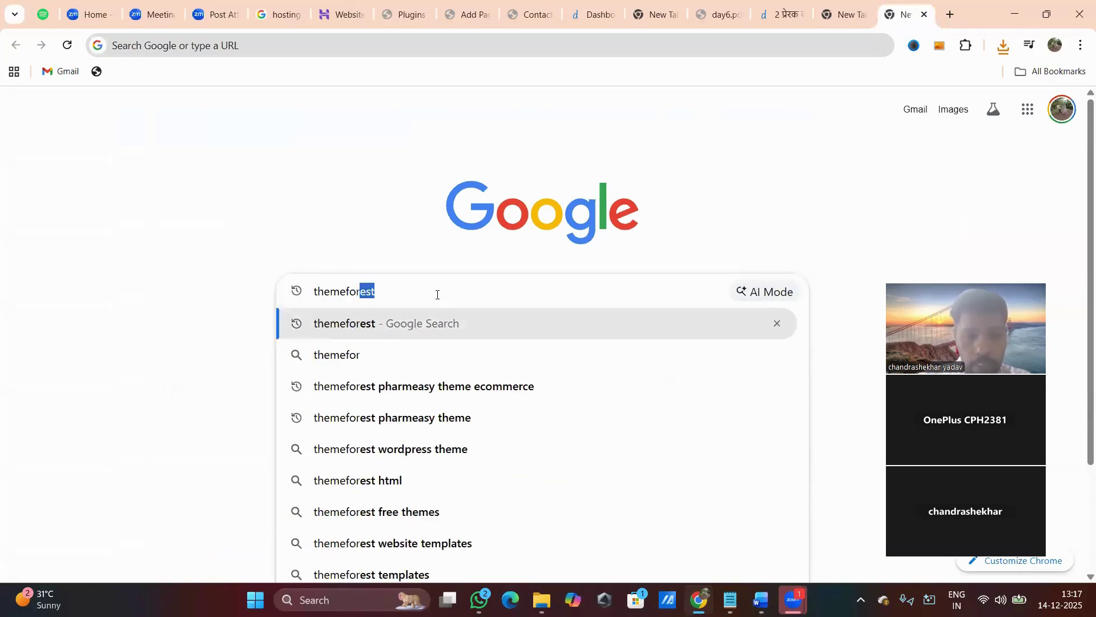
pyautogui.press('Return')
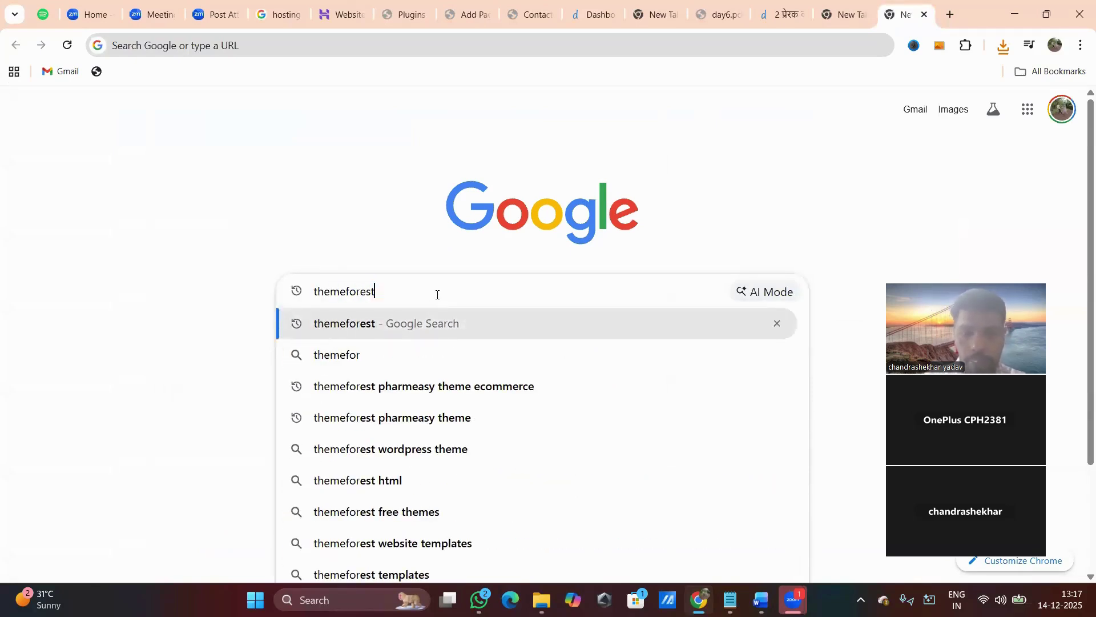
pyautogui.write('plu')
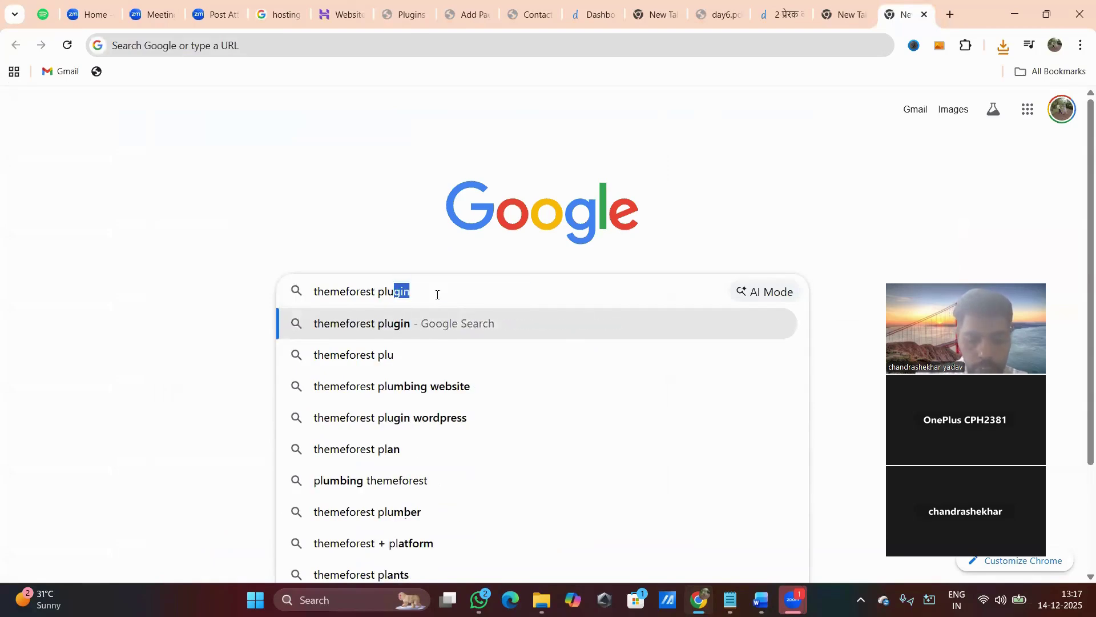
pyautogui.write('gin')
pyautogui.press('Down')
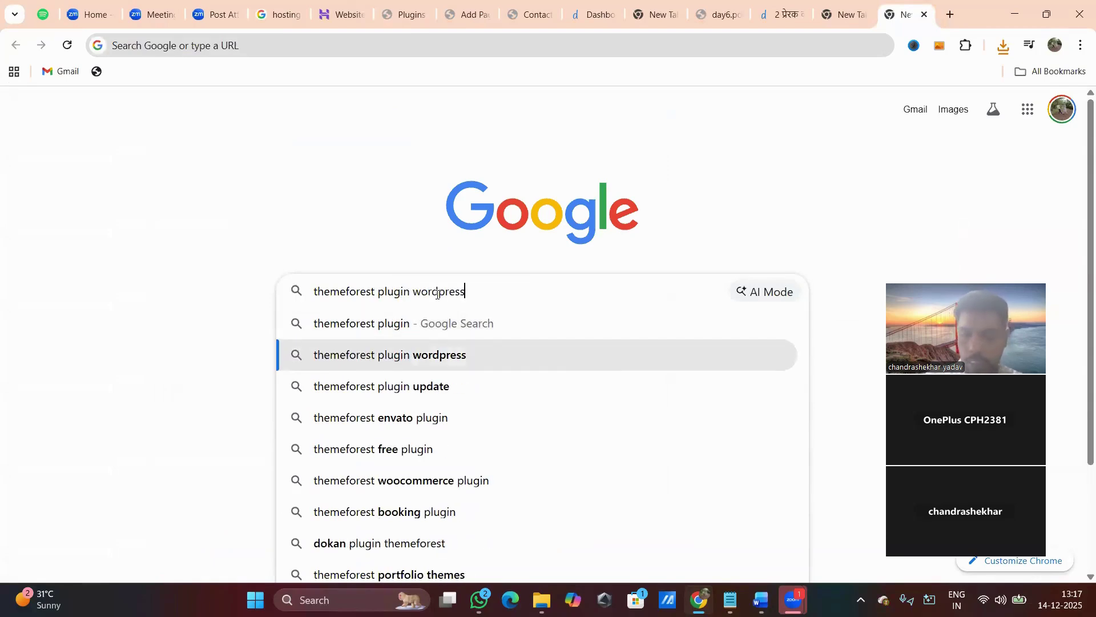
pyautogui.press('Return')
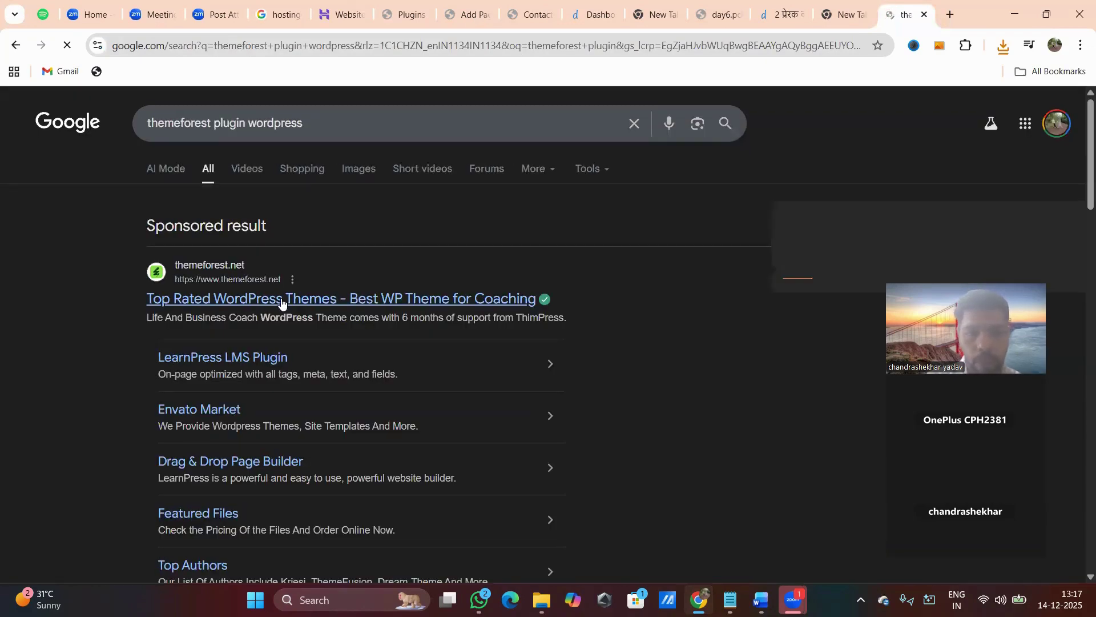
# Open the sponsored ThemeForest result in a new tab and switch to it.
pyautogui.rightClick(283, 298)
pyautogui.click(359, 320)
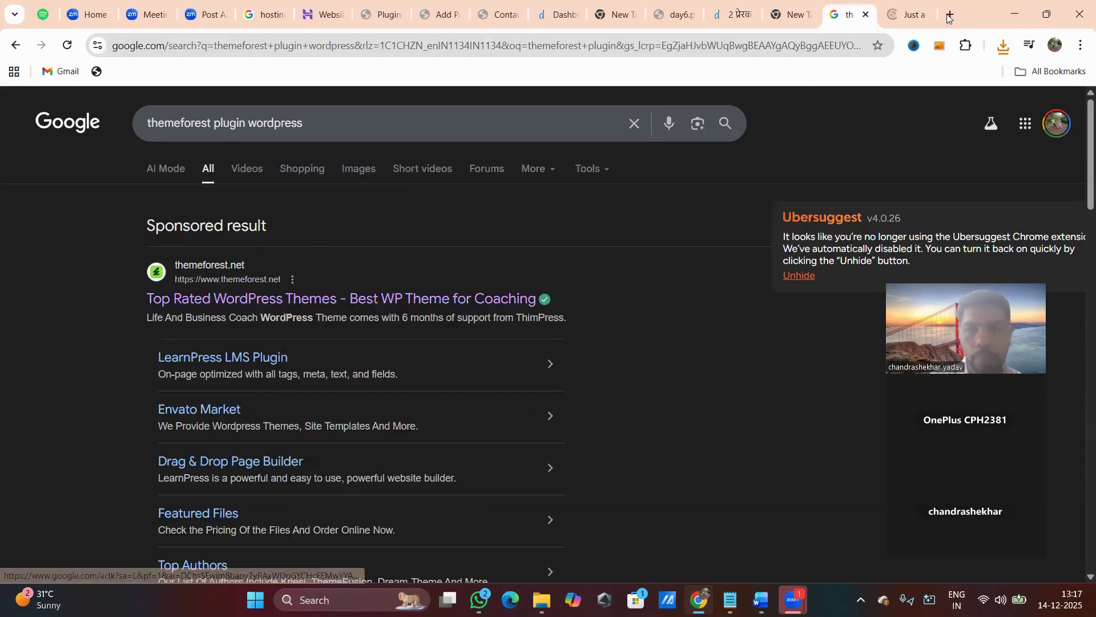
pyautogui.click(911, 14)
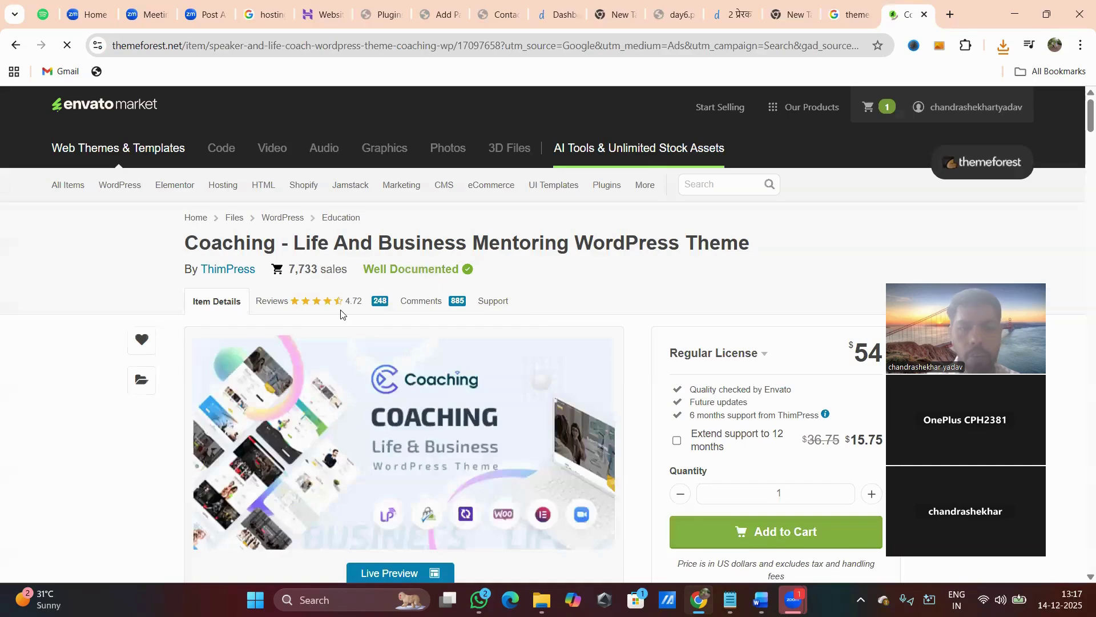
# Review the Coaching theme's price and details, then bring up ThemeForest's popular WordPress themes.
pyautogui.scroll(-7, 535, 331)
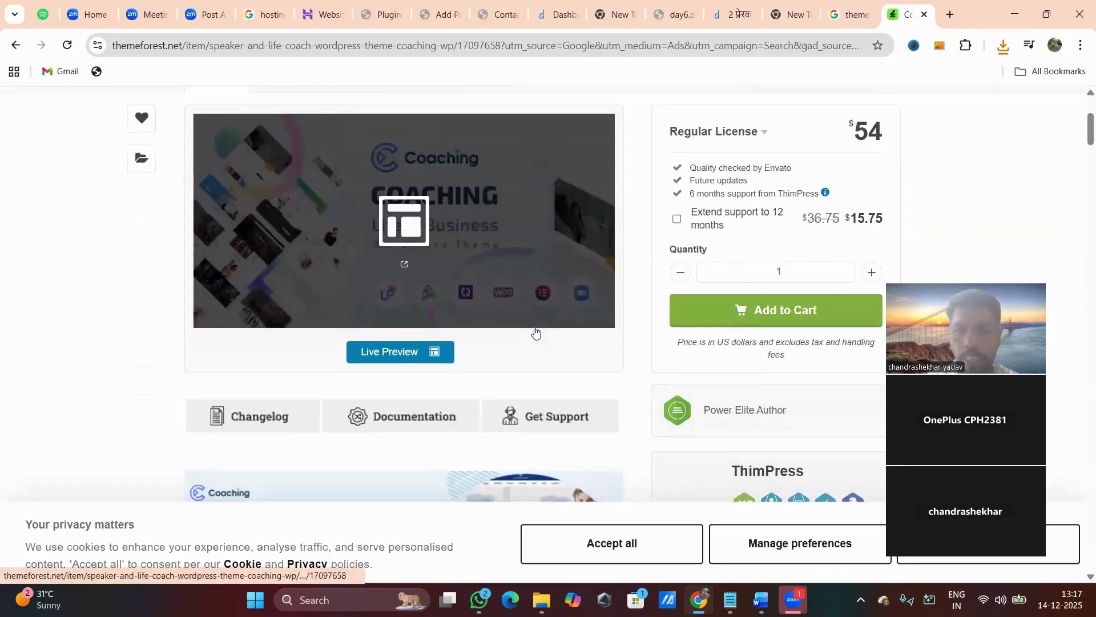
pyautogui.scroll(4, 535, 331)
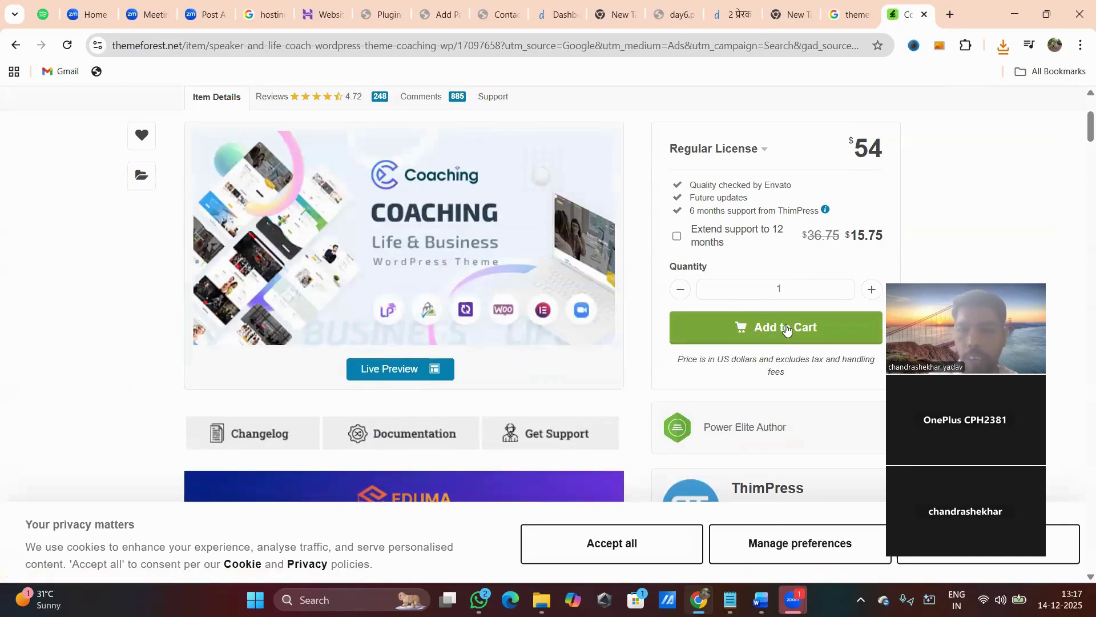
pyautogui.scroll(-20, 775, 254)
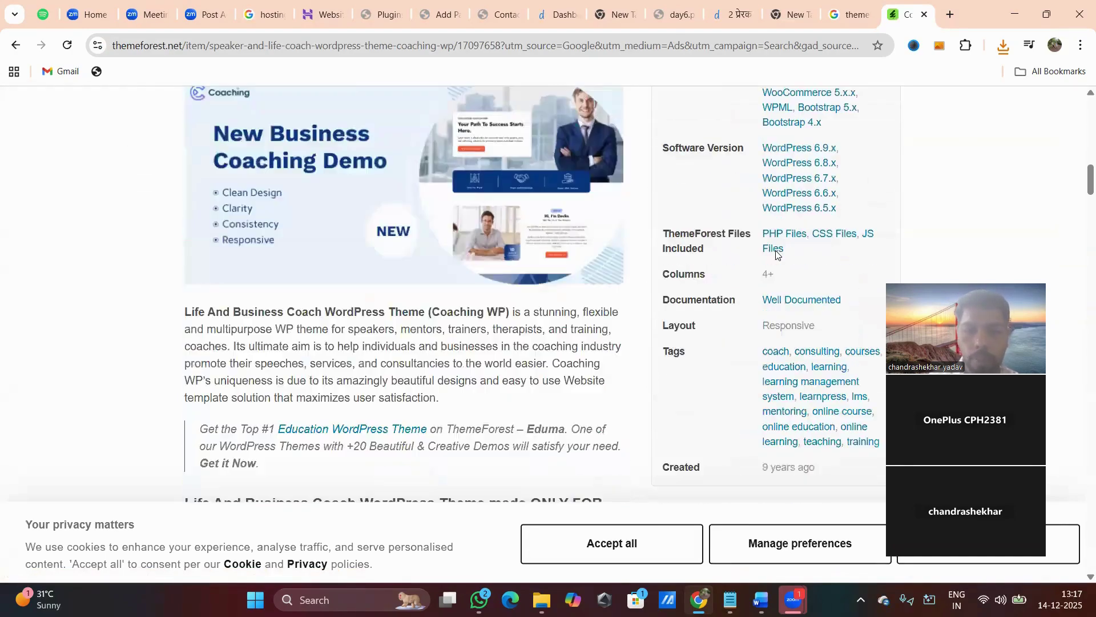
pyautogui.scroll(20, 776, 254)
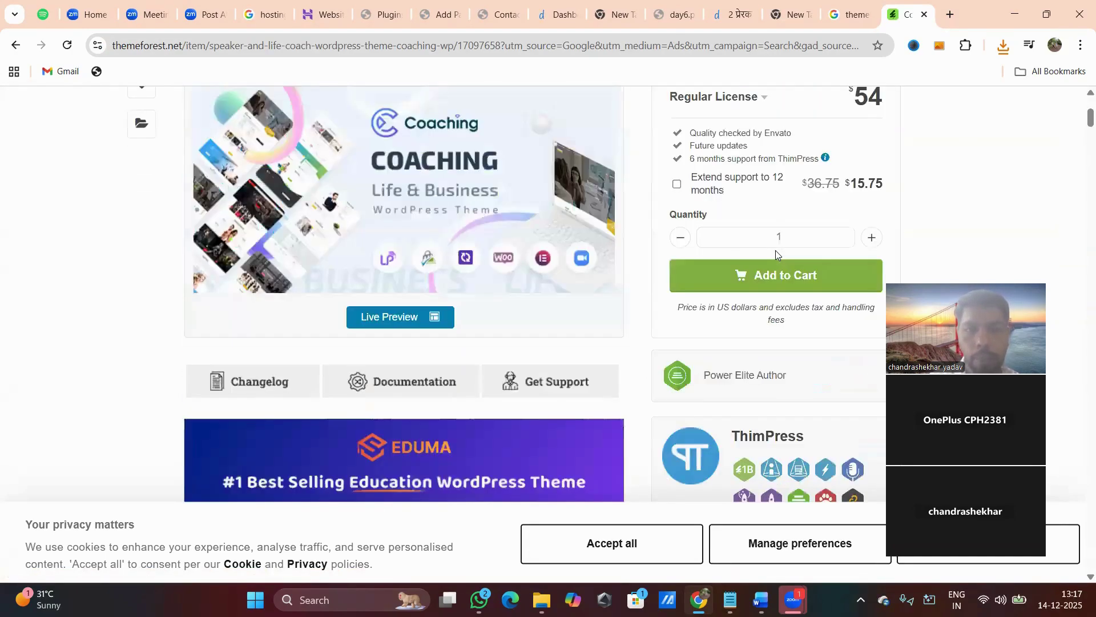
pyautogui.moveTo(117, 186)
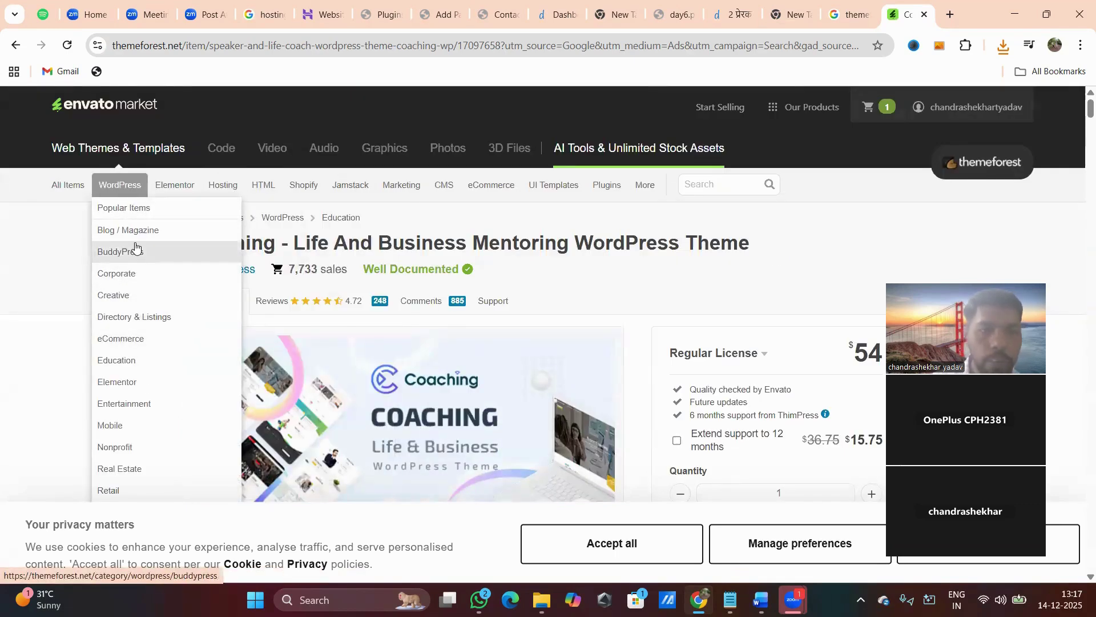
pyautogui.click(129, 210)
# Browse the best-selling themes, open the Avada item page and scroll through its details.
pyautogui.scroll(-5, 428, 374)
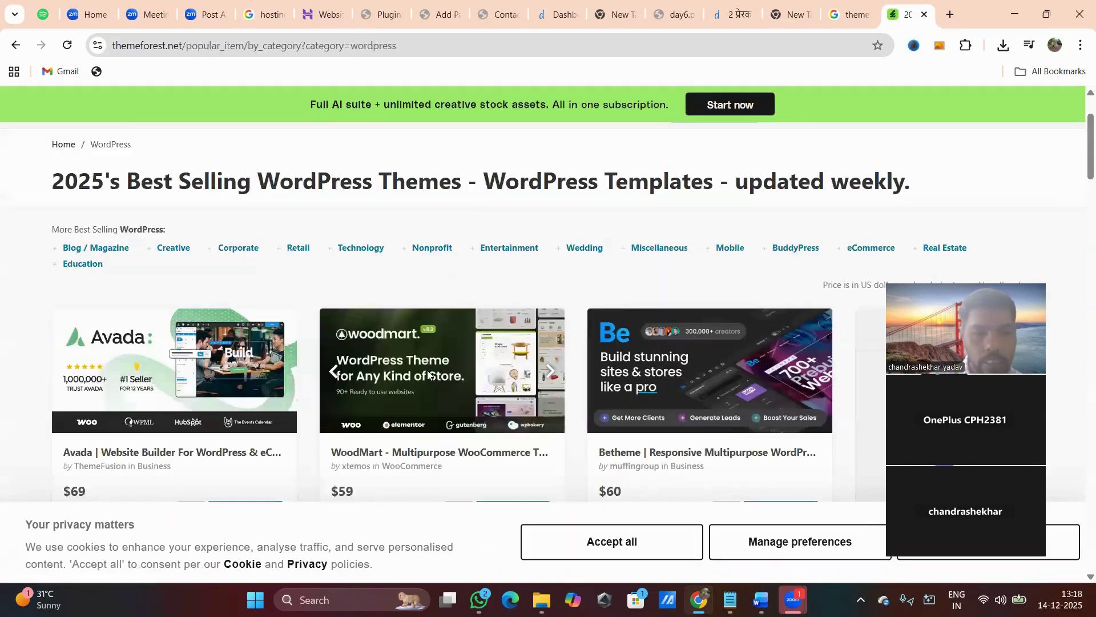
pyautogui.scroll(-1, 427, 375)
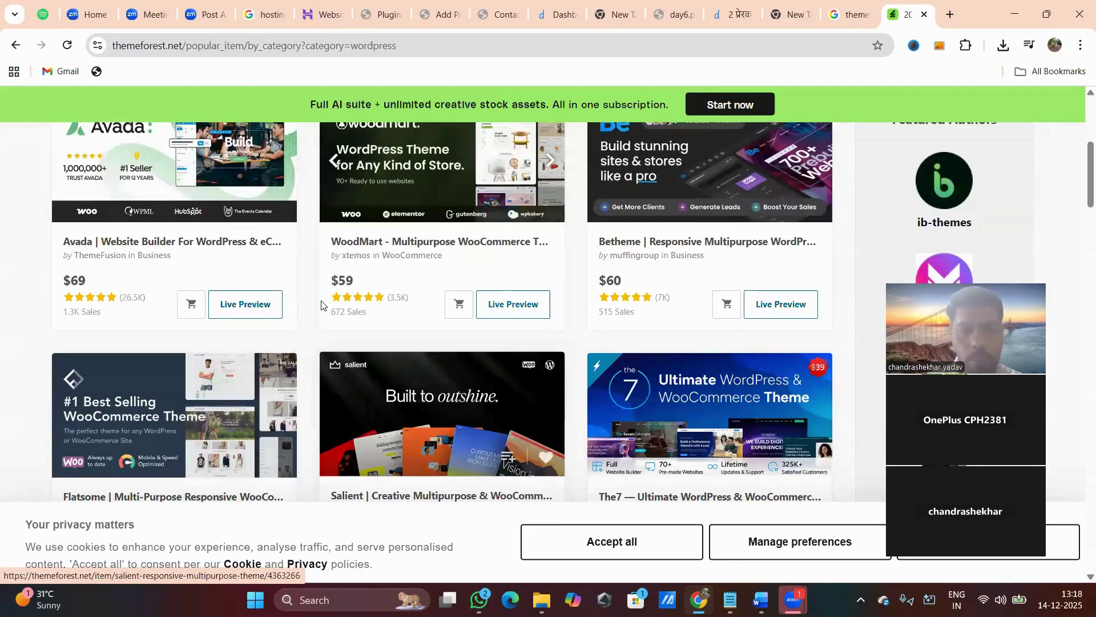
pyautogui.click(231, 241)
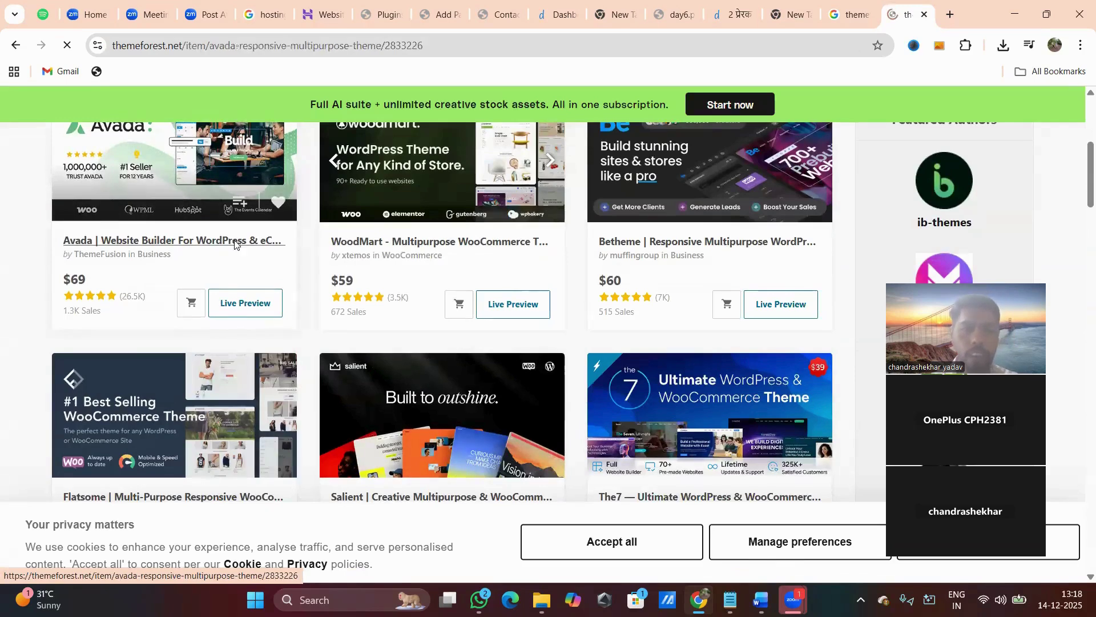
pyautogui.scroll(-3, 860, 214)
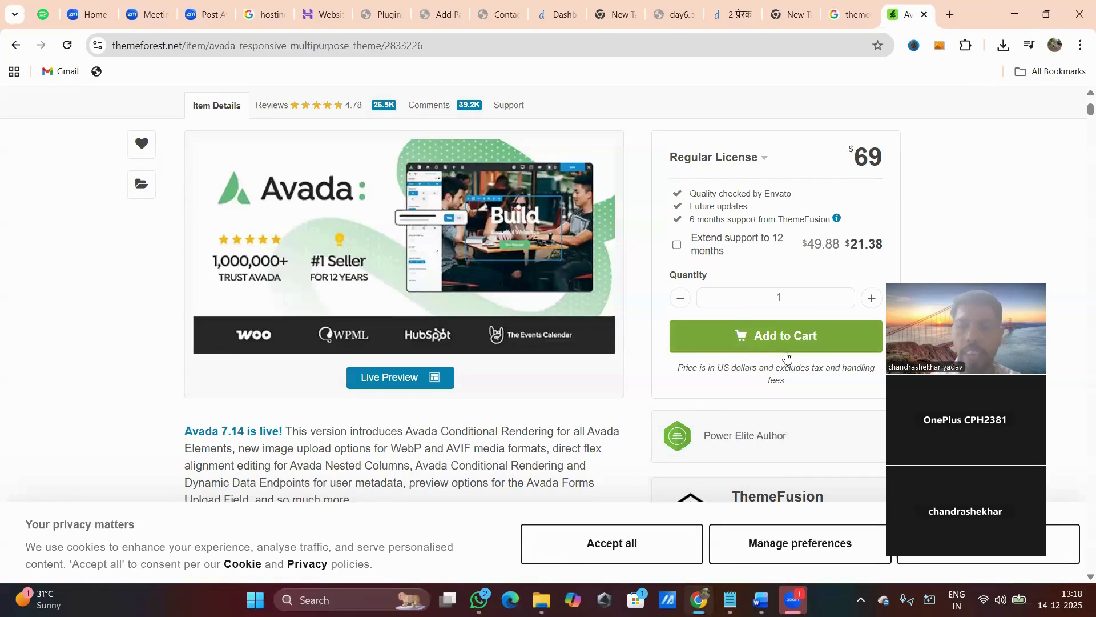
pyautogui.scroll(-3, 774, 376)
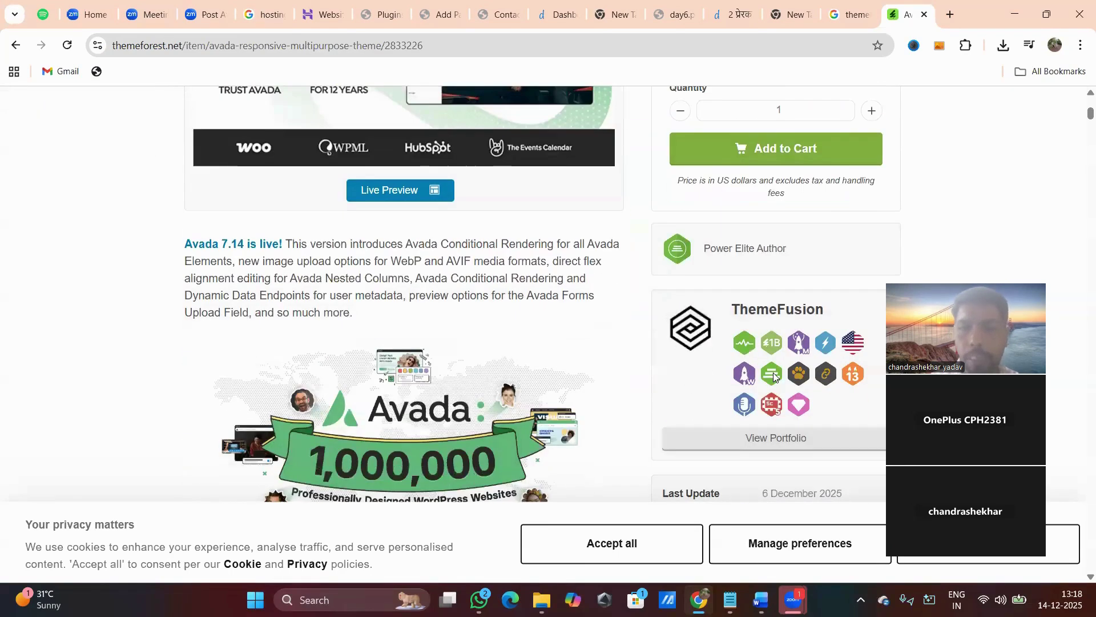
pyautogui.scroll(-3, 774, 375)
pyautogui.scroll(8, 774, 375)
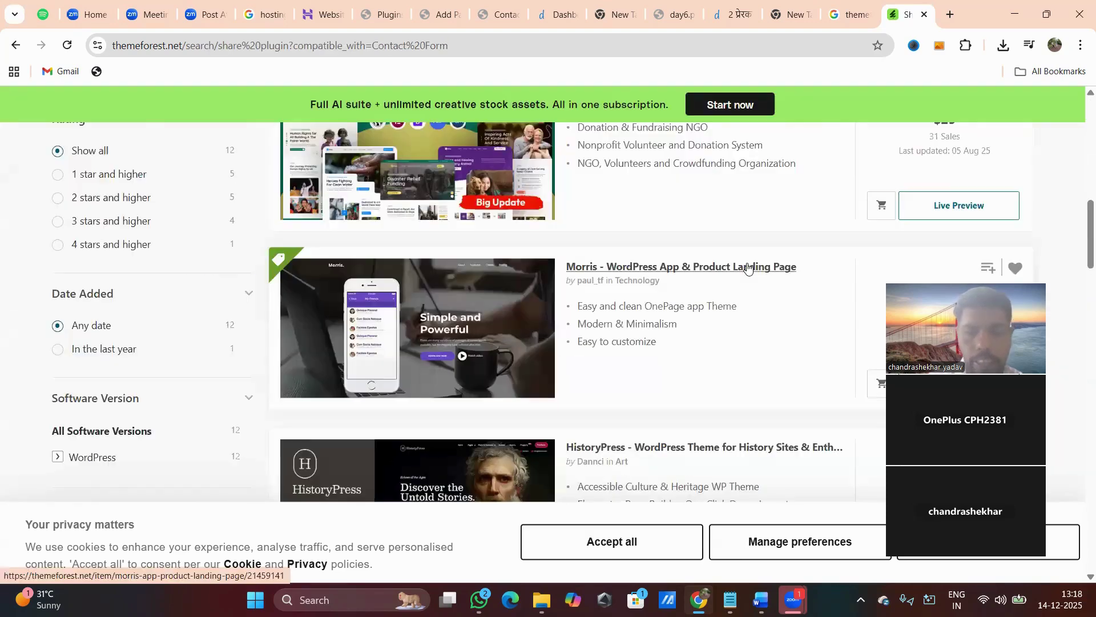
pyautogui.scroll(-2, 747, 268)
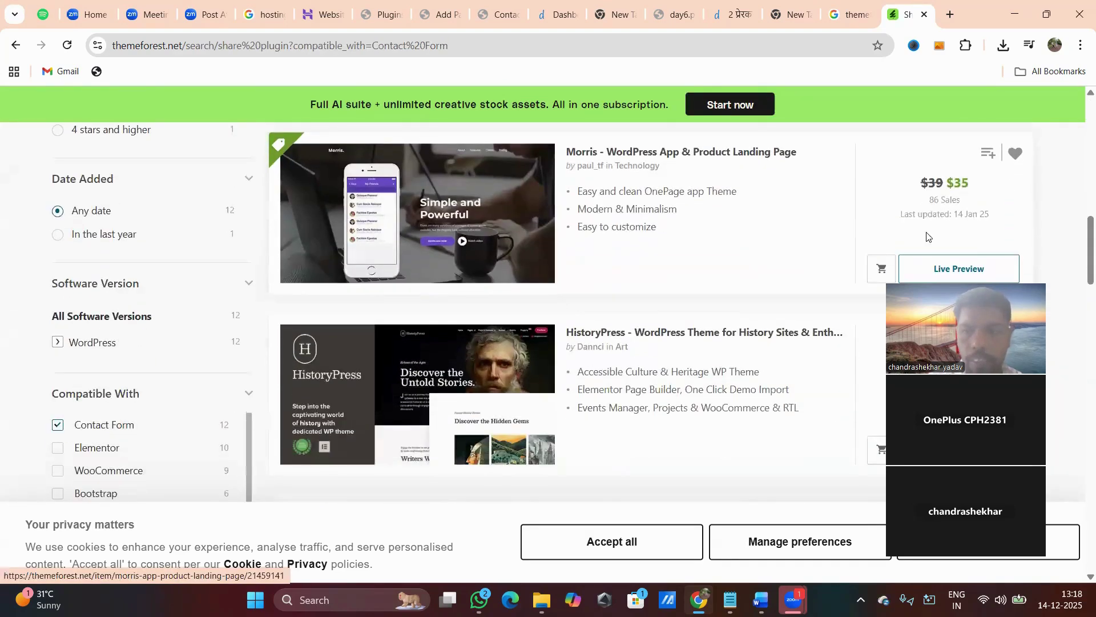
# In a new tab, Google 'contact form 7 plugin', then refine it to 'contact form plugin'.
pyautogui.click(950, 16)
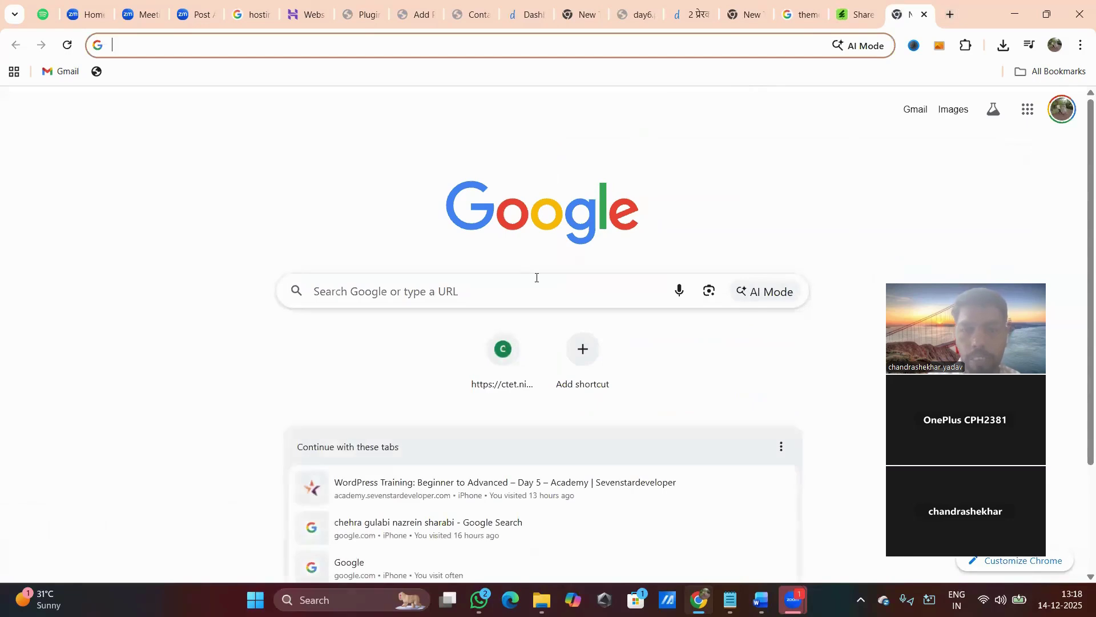
pyautogui.click(467, 289)
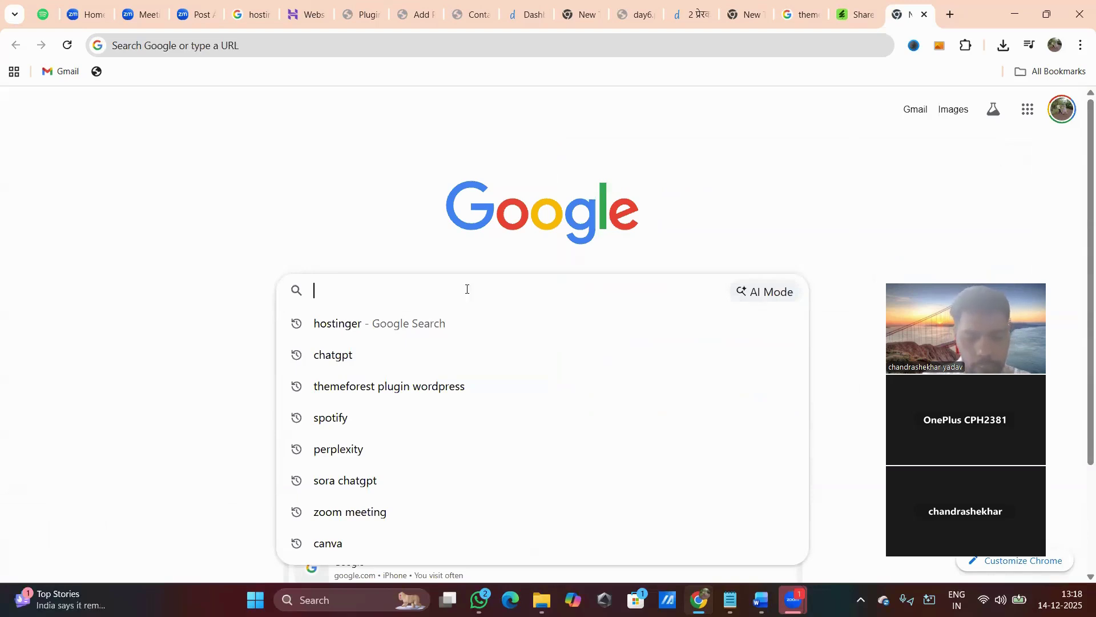
pyautogui.write('cont')
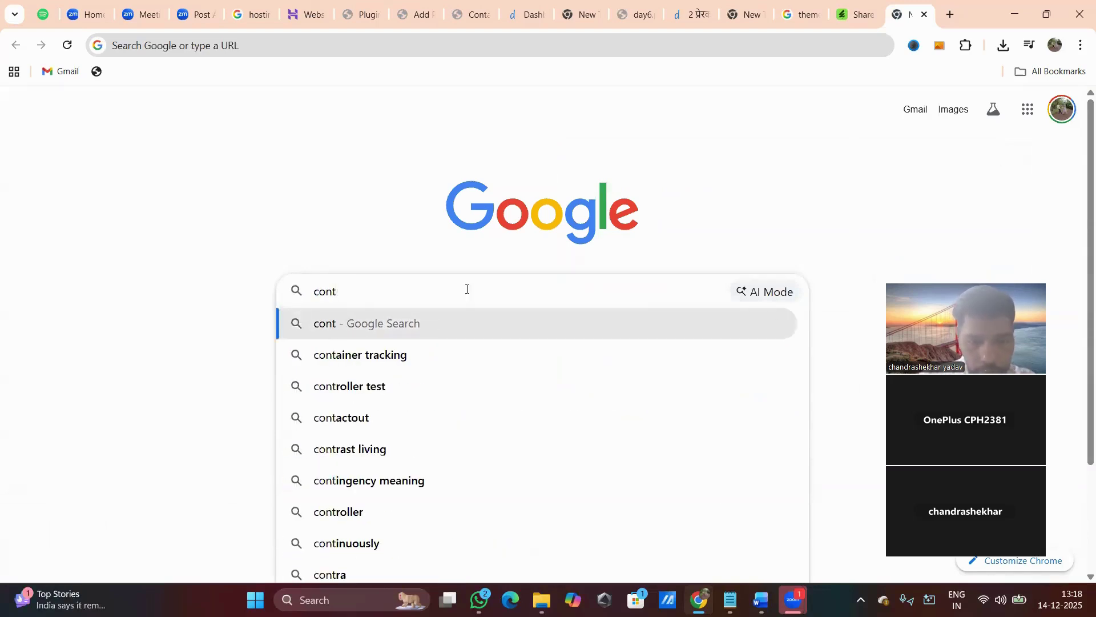
pyautogui.write('act form')
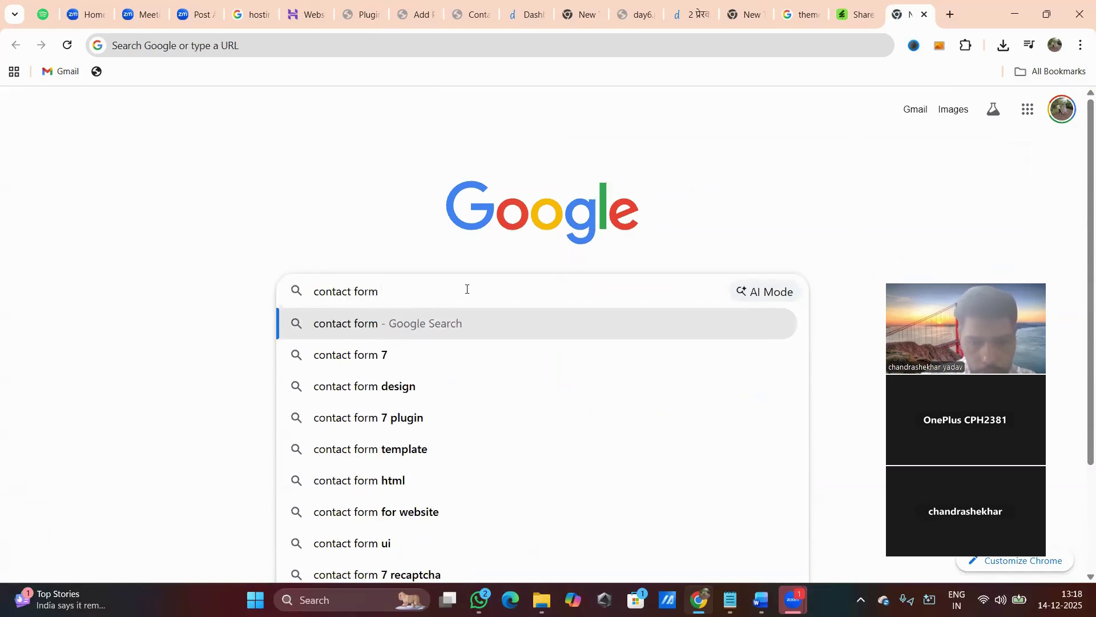
pyautogui.click(411, 420)
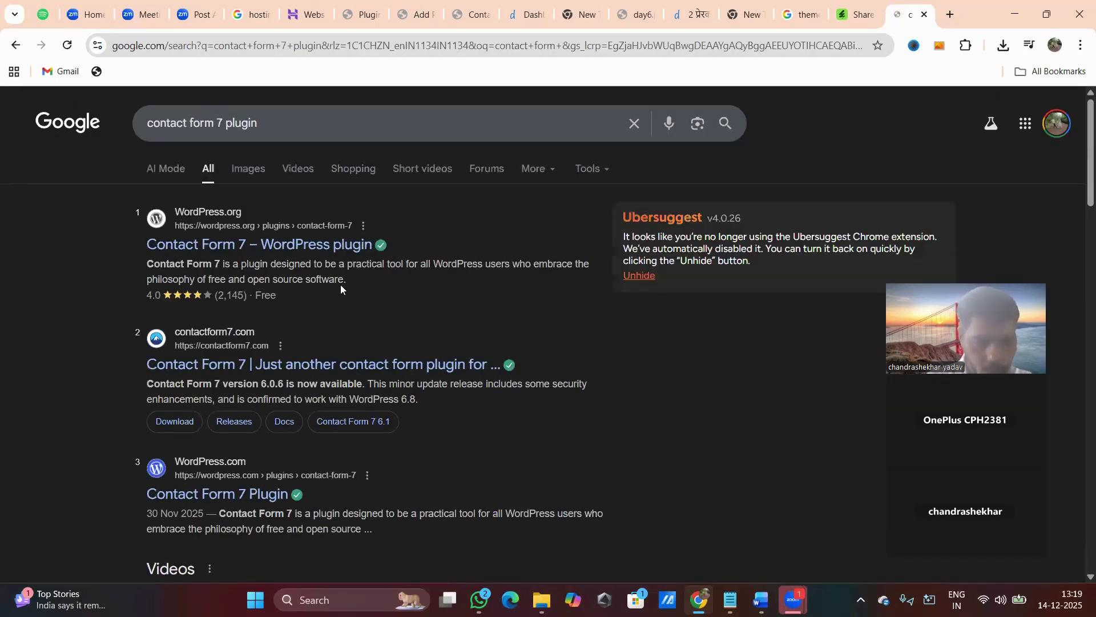
pyautogui.scroll(-2, 340, 284)
pyautogui.scroll(2, 340, 285)
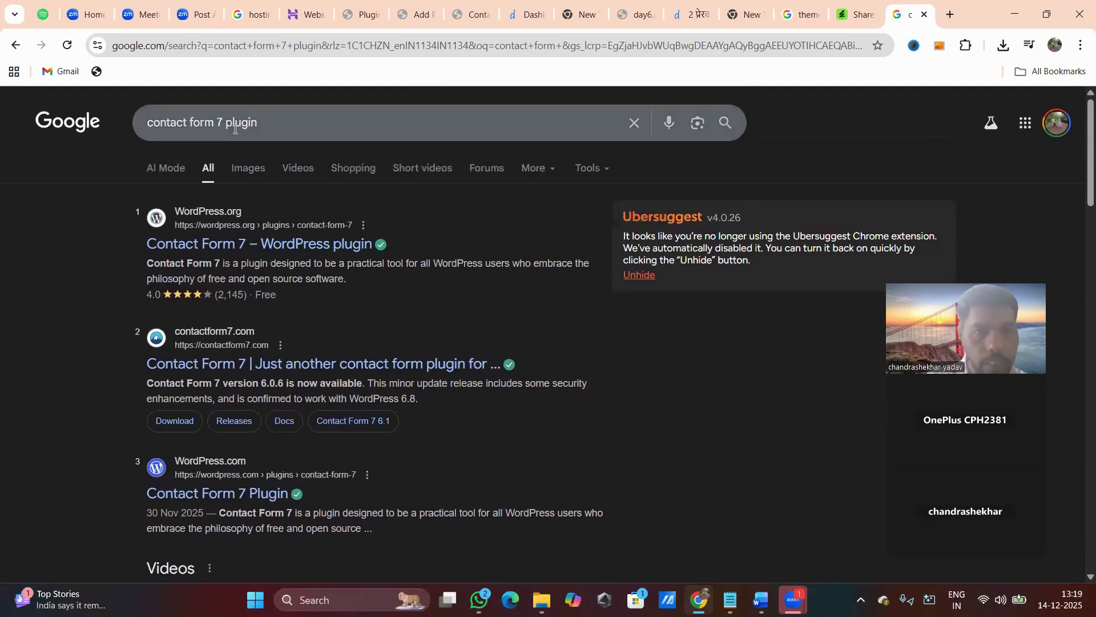
pyautogui.click(223, 121)
pyautogui.press('BackSpace')
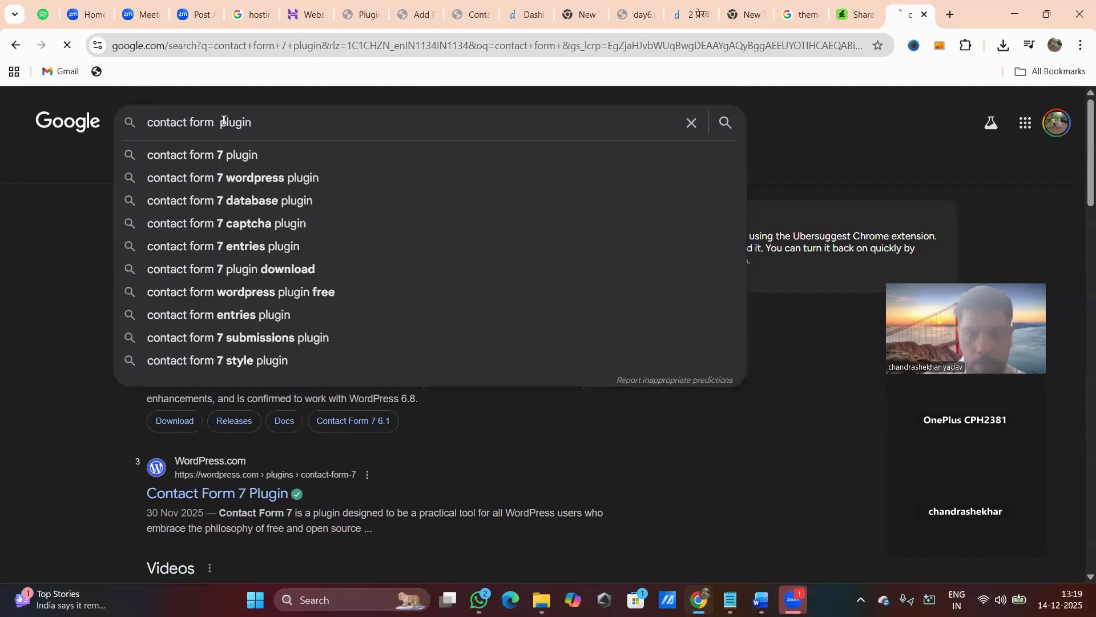
pyautogui.press('Return')
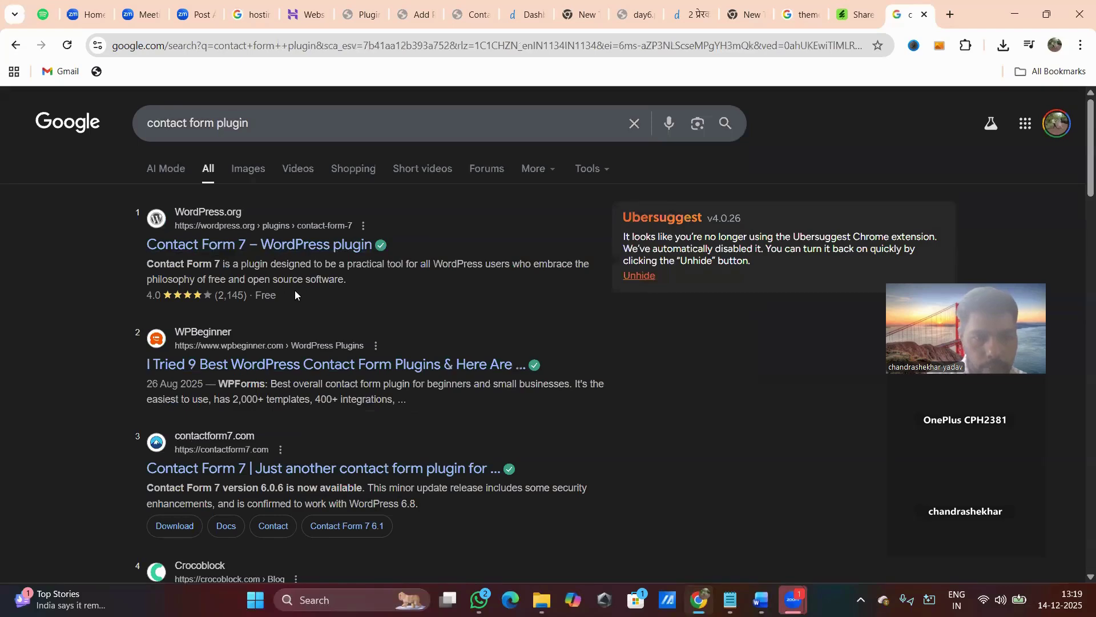
# Open the WordPress.org Contact Form 7 result in a new tab and switch to it.
pyautogui.keyDown('ctrl'); pyautogui.click(262, 243); pyautogui.keyUp('ctrl')
pyautogui.rightClick(253, 241)
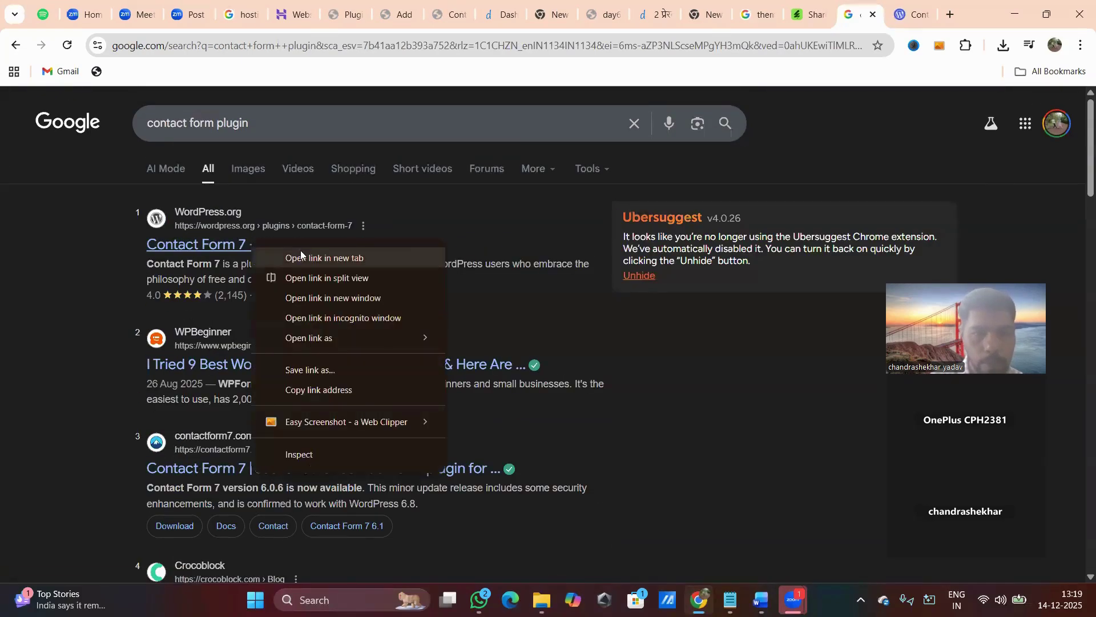
pyautogui.click(319, 255)
pyautogui.click(912, 15)
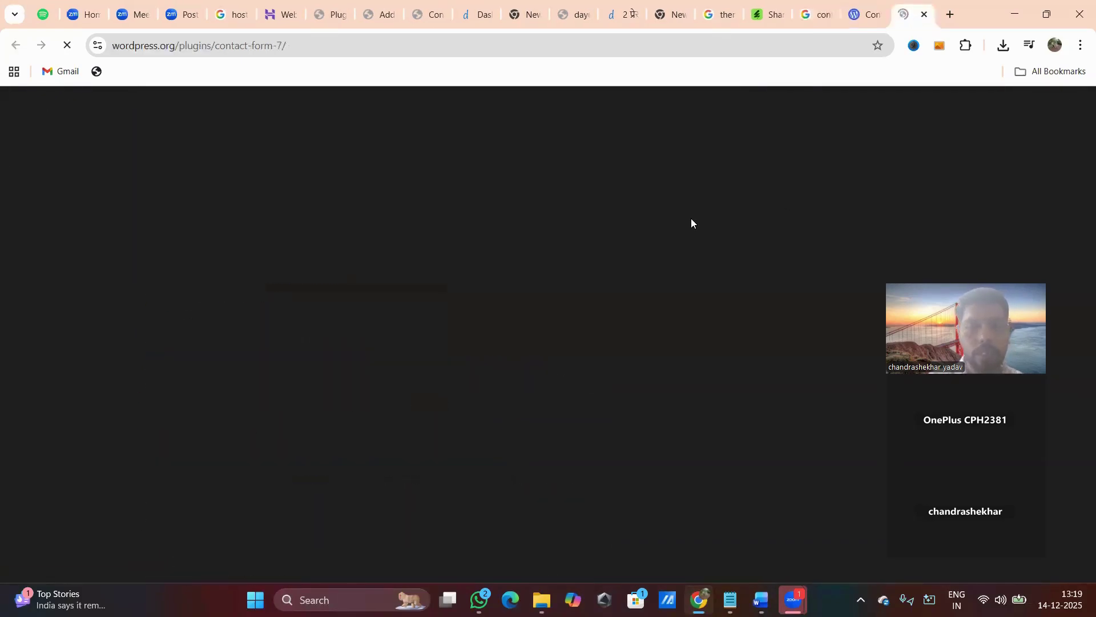
# Download the Contact Form 7 plugin as contact-form-7.6.1.4.zip.
pyautogui.scroll(-5, 691, 279)
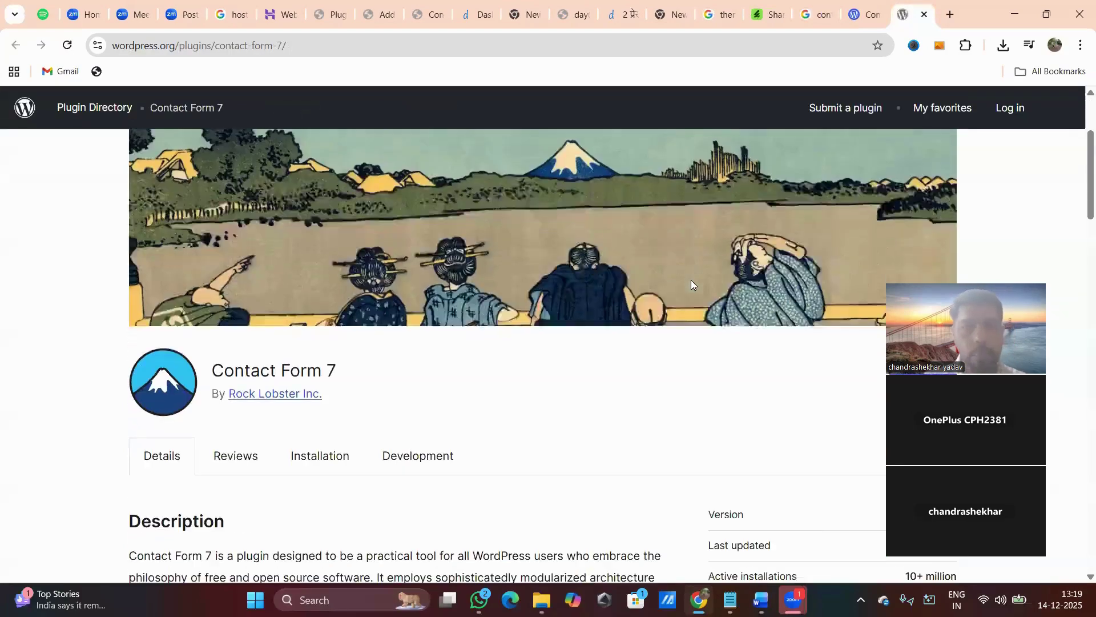
pyautogui.scroll(-2, 692, 284)
pyautogui.scroll(1, 693, 284)
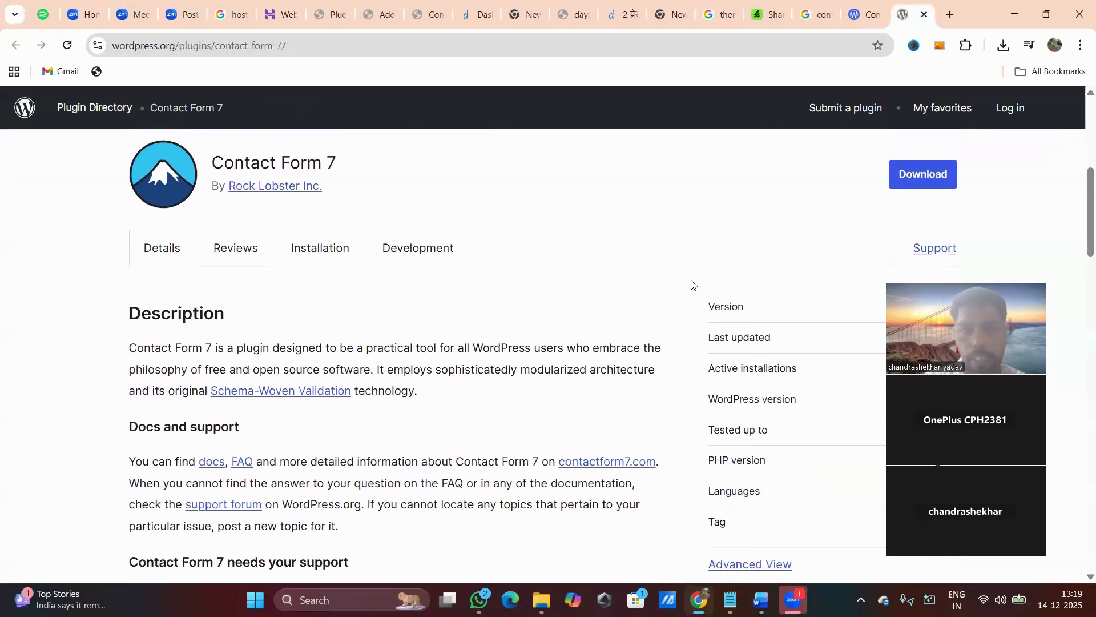
pyautogui.moveTo(214, 162); pyautogui.dragTo(333, 163)
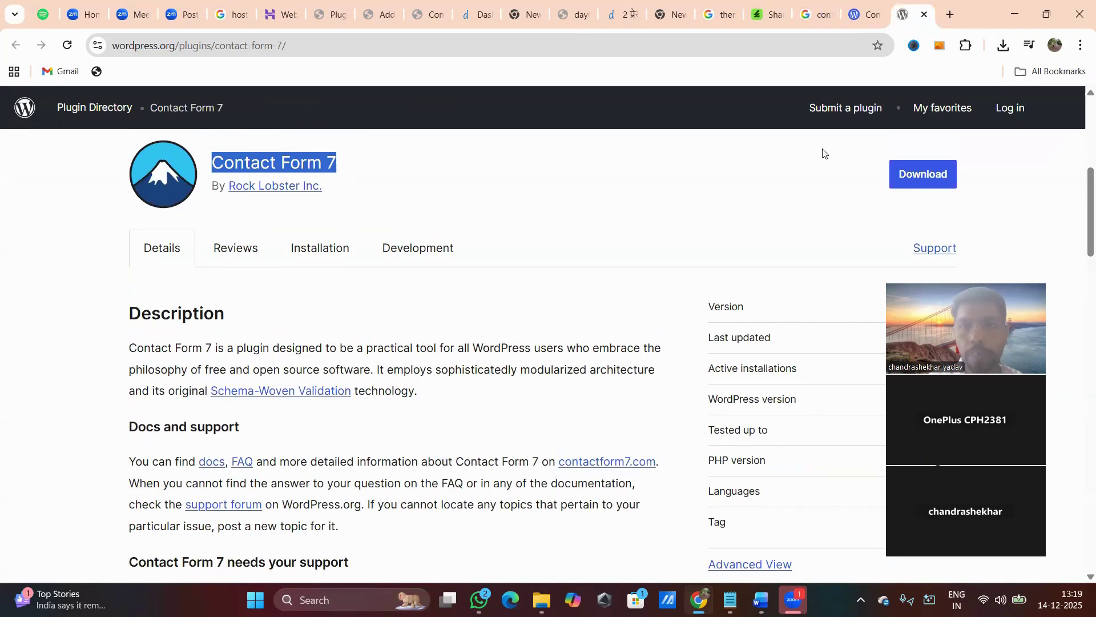
pyautogui.click(916, 174)
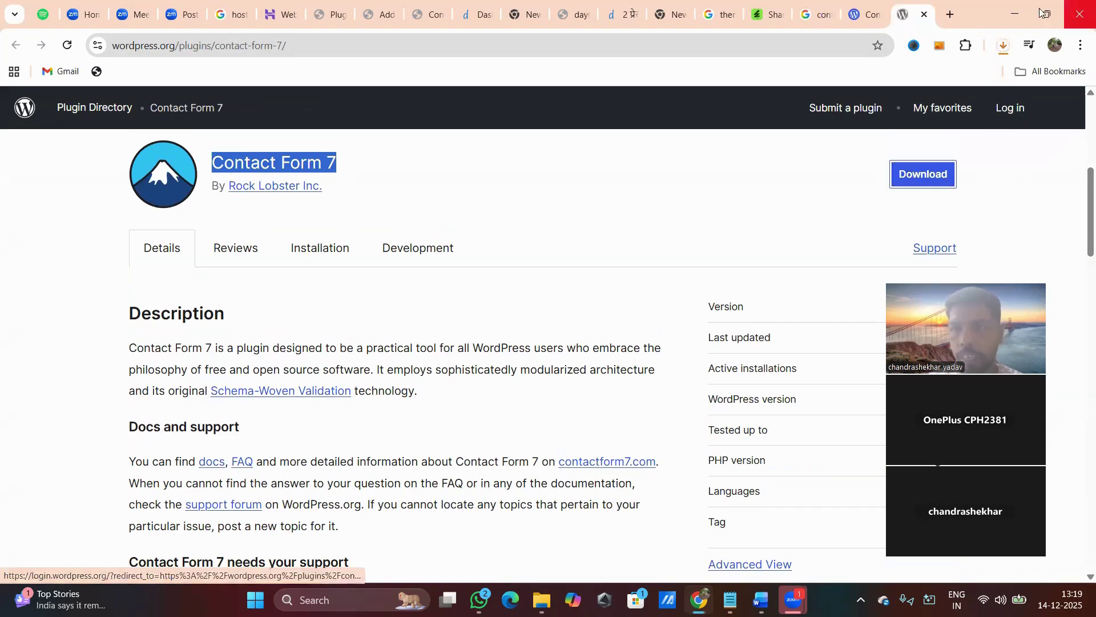
# Open the downloaded zip to confirm it holds a contact-form-7 folder, then return to Chrome.
pyautogui.click(1003, 46)
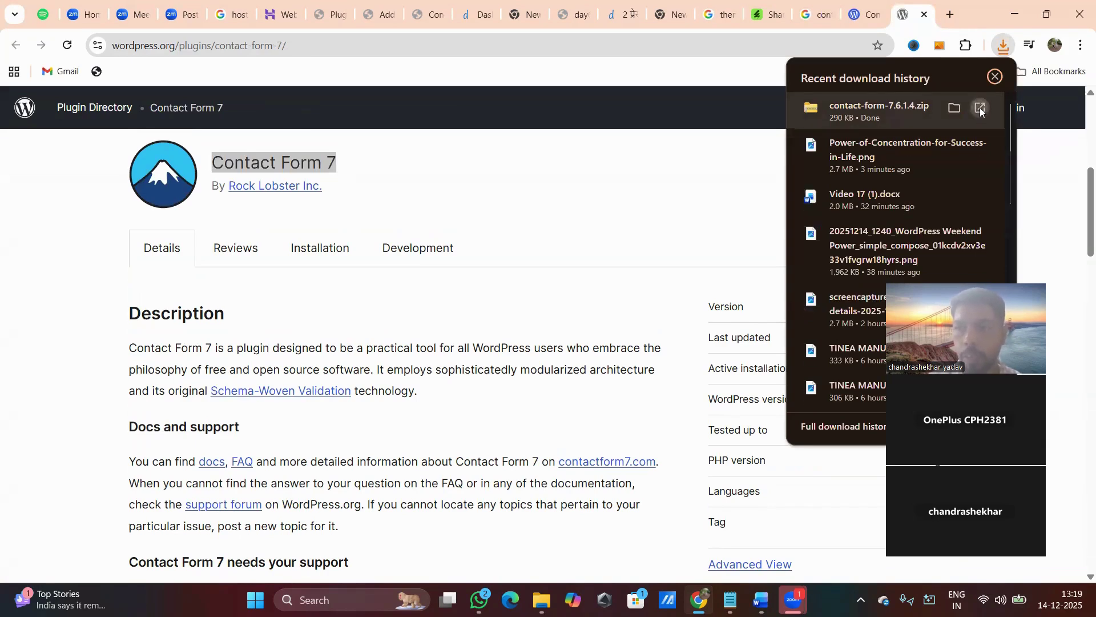
pyautogui.click(980, 109)
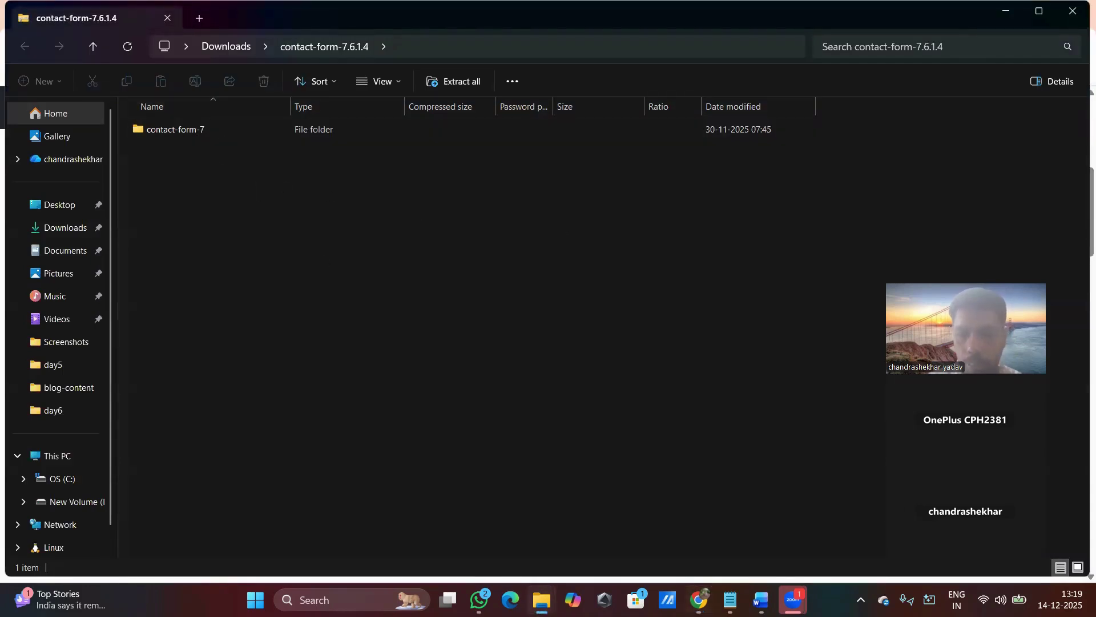
pyautogui.click(657, 548)
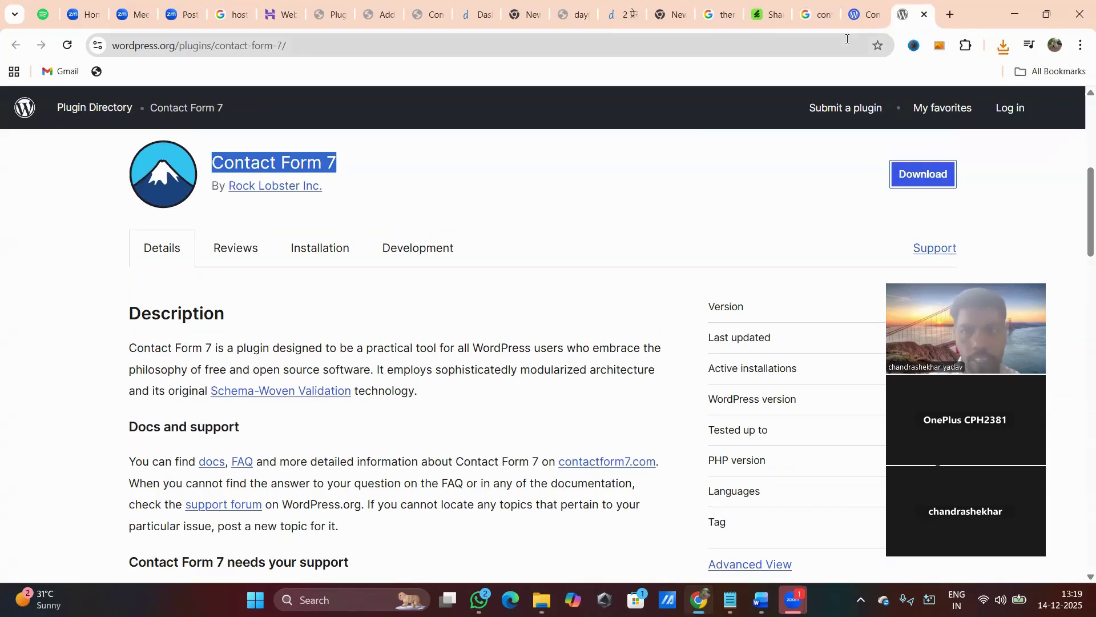
# Go to Plugins > Add Plugin and open the Upload Plugin area for .zip files.
pyautogui.click(323, 14)
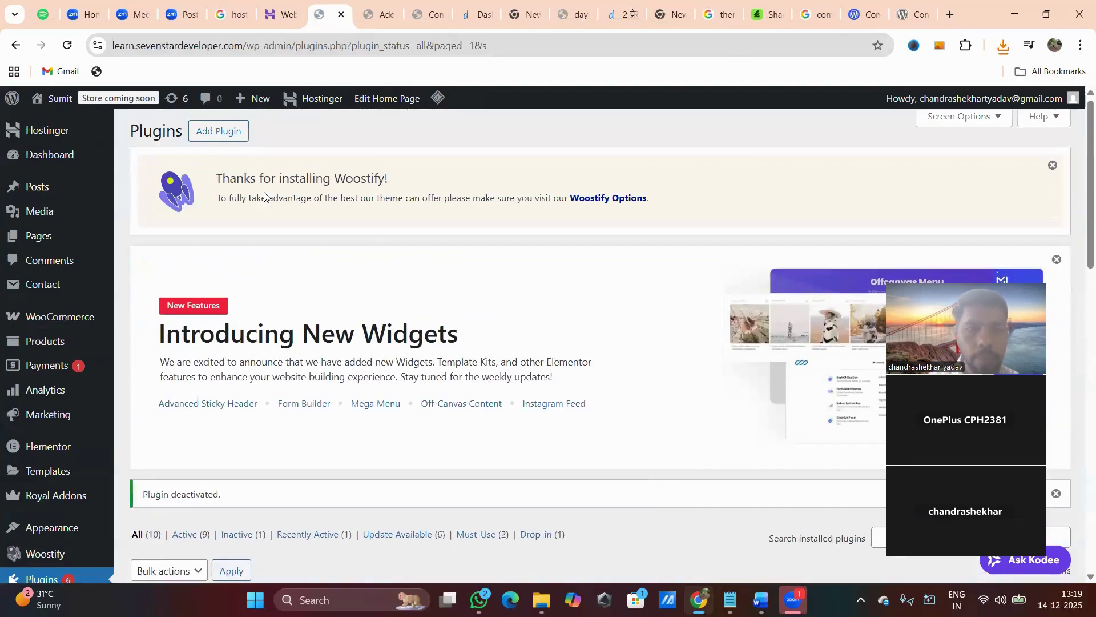
pyautogui.click(227, 136)
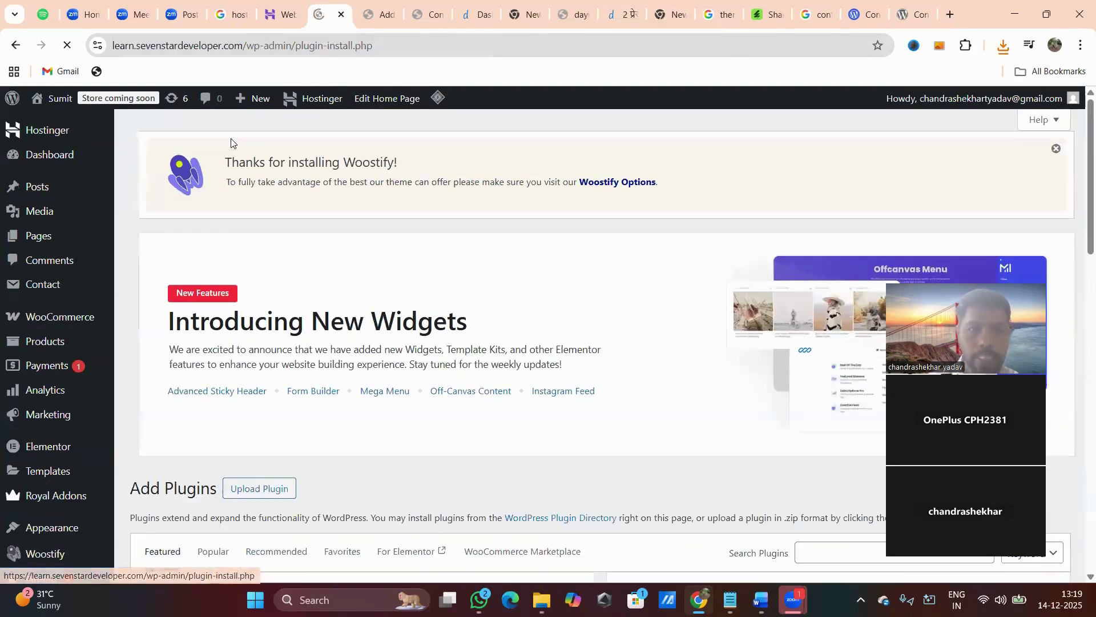
pyautogui.scroll(-5, 343, 342)
pyautogui.scroll(5, 343, 339)
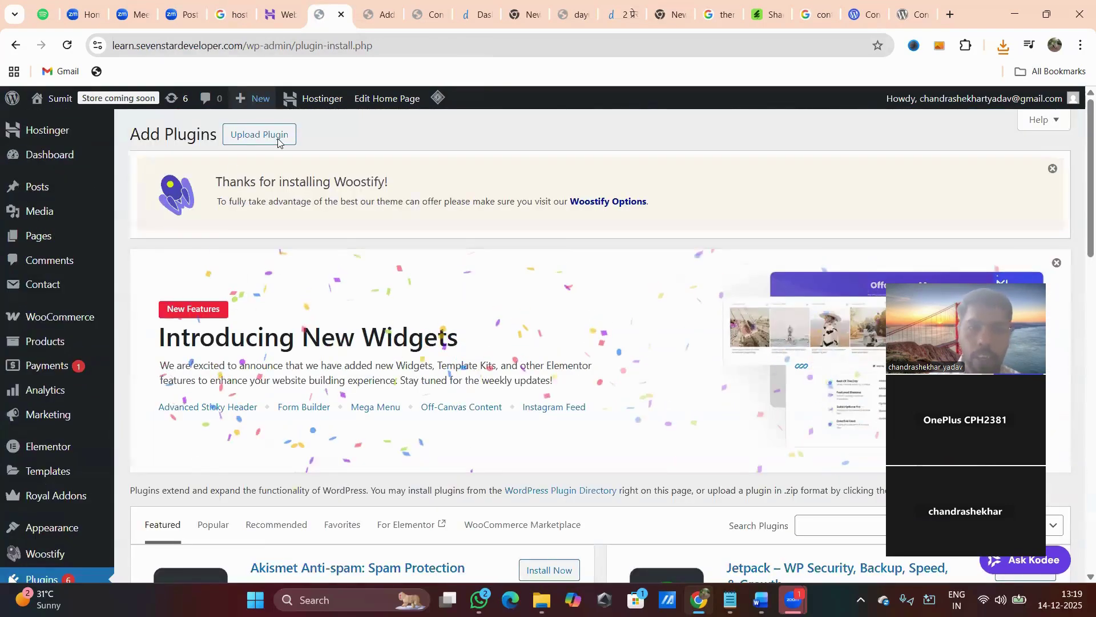
pyautogui.click(268, 136)
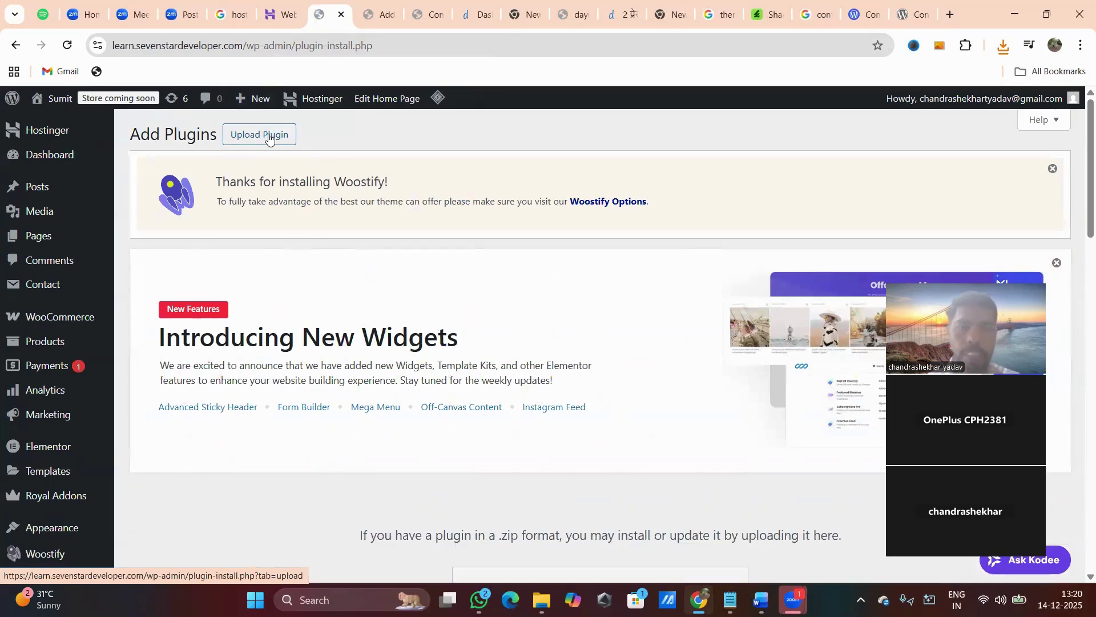
pyautogui.scroll(-5, 508, 262)
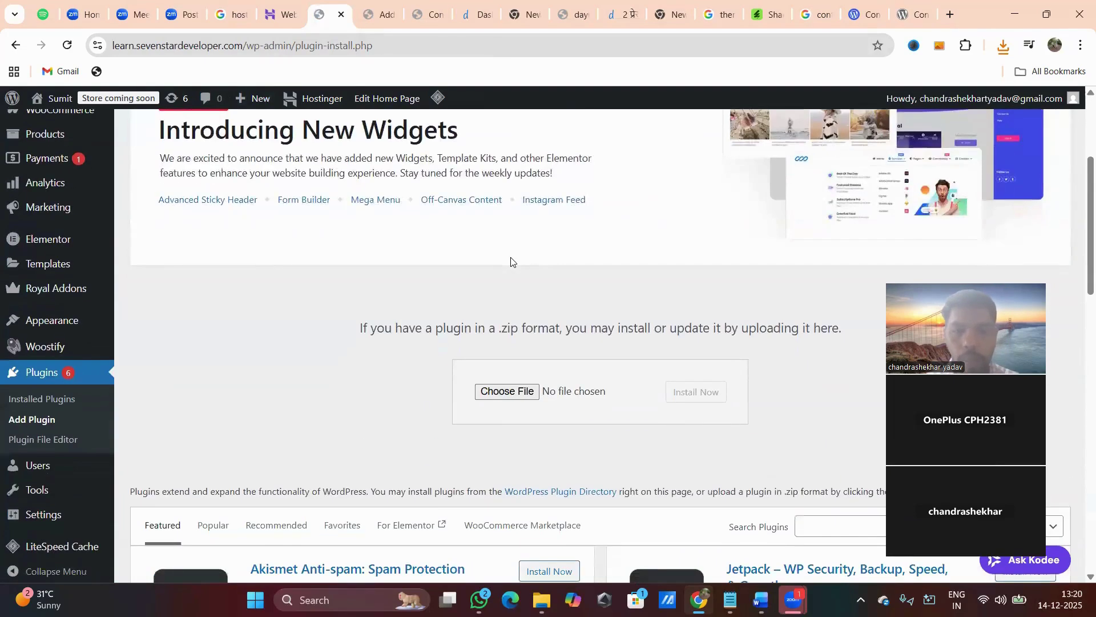
pyautogui.moveTo(498, 252); pyautogui.dragTo(761, 260)
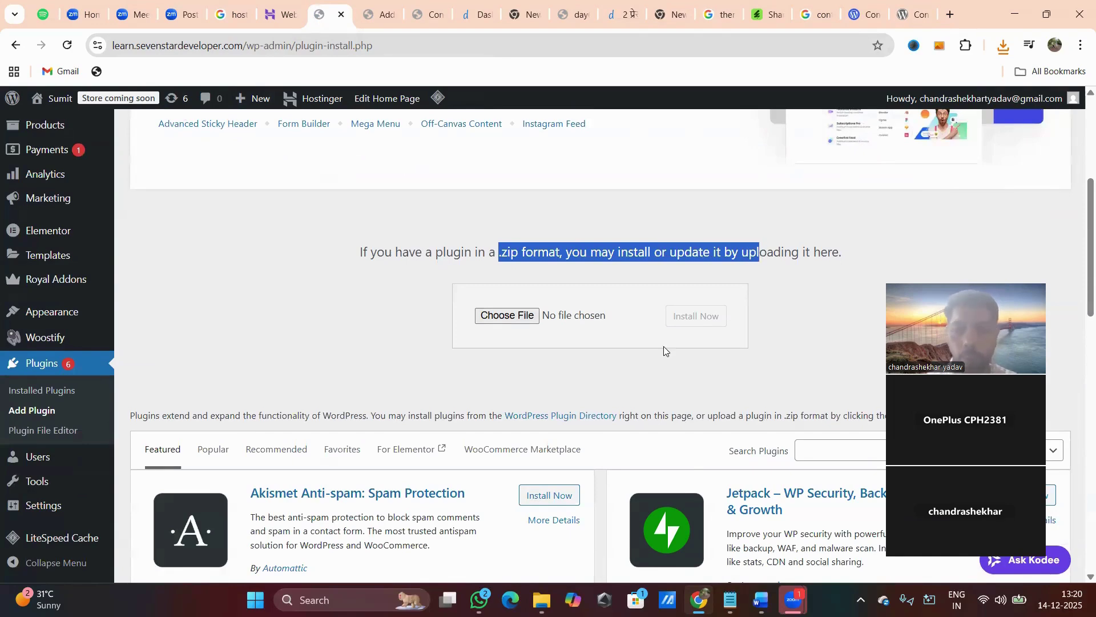
# Upload and install contact-form-7.6.1.4.zip, which reports version 6.1.4 already installed.
pyautogui.click(506, 316)
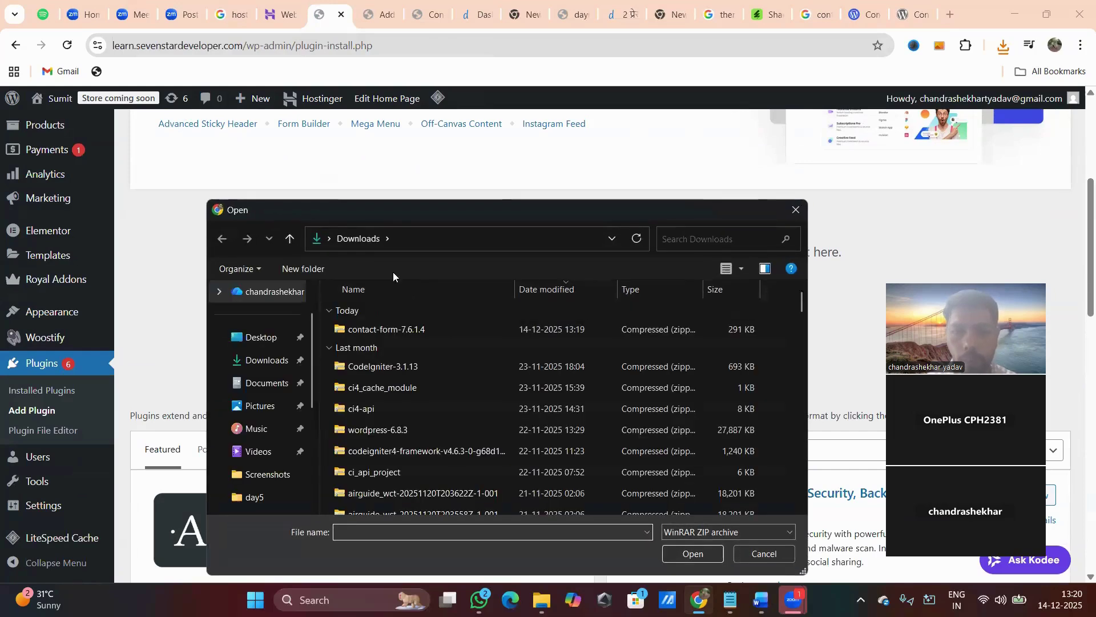
pyautogui.click(390, 331)
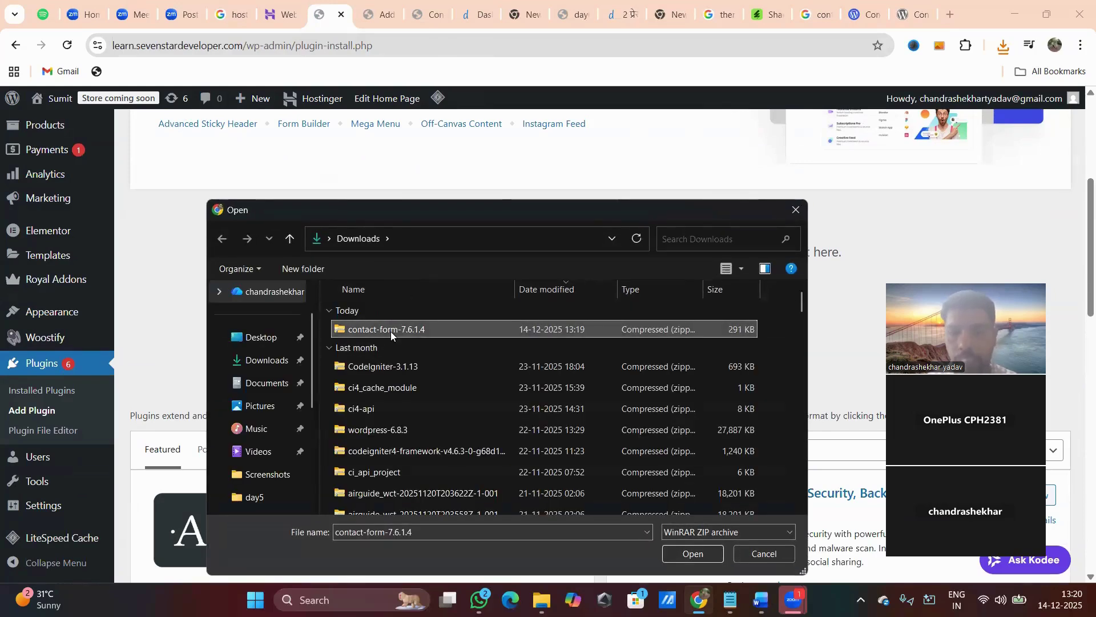
pyautogui.click(693, 553)
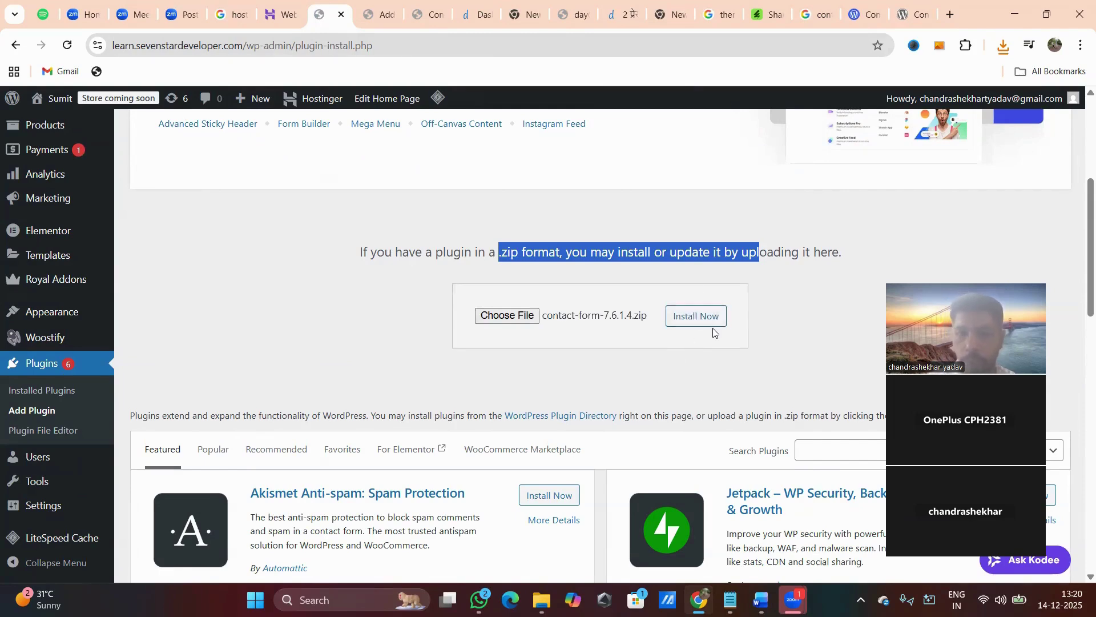
pyautogui.click(698, 317)
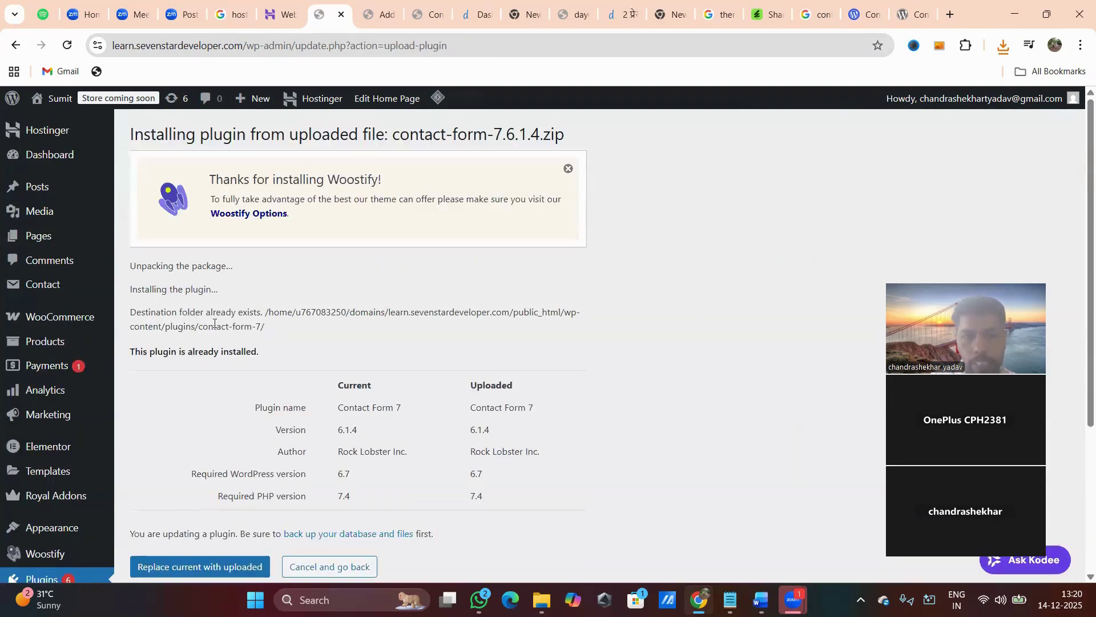
pyautogui.moveTo(206, 314); pyautogui.dragTo(374, 322)
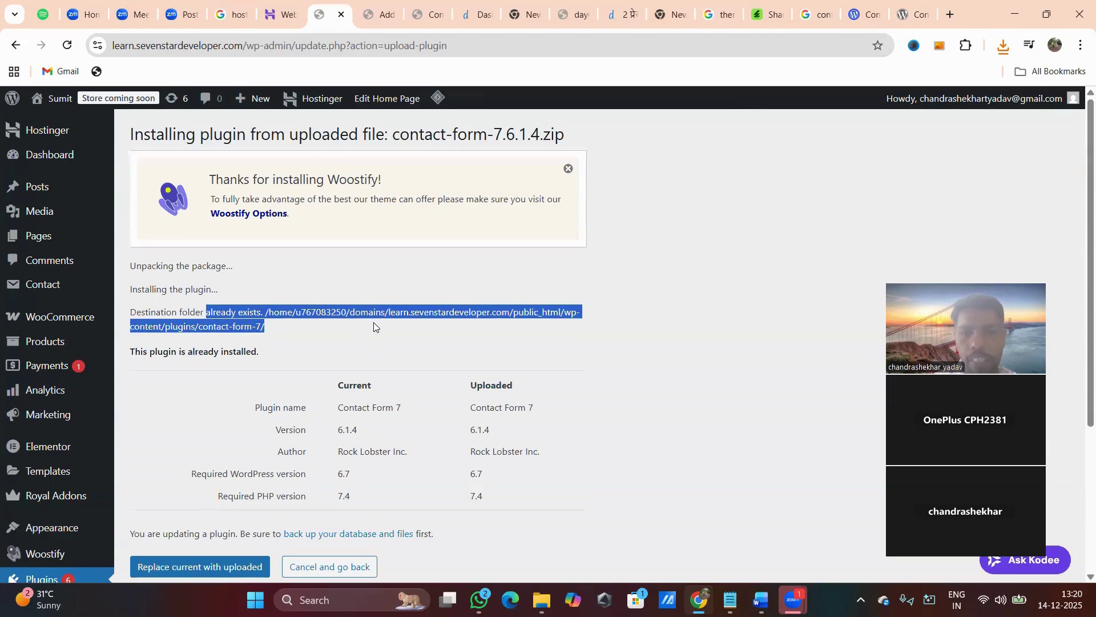
pyautogui.click(282, 325)
pyautogui.scroll(-2, 268, 369)
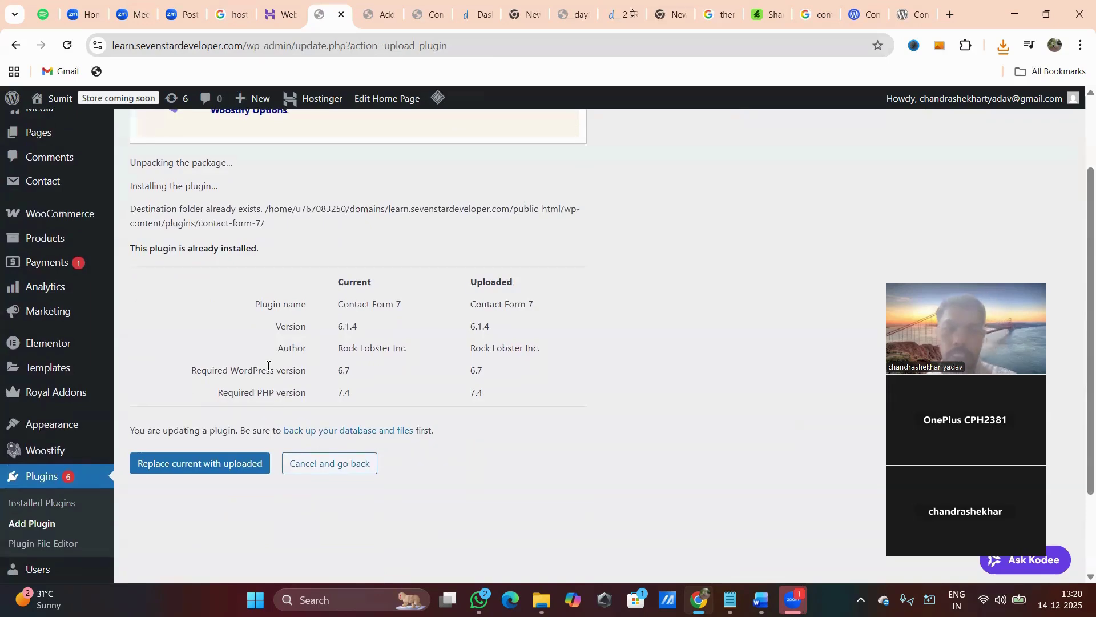
pyautogui.scroll(-1, 268, 365)
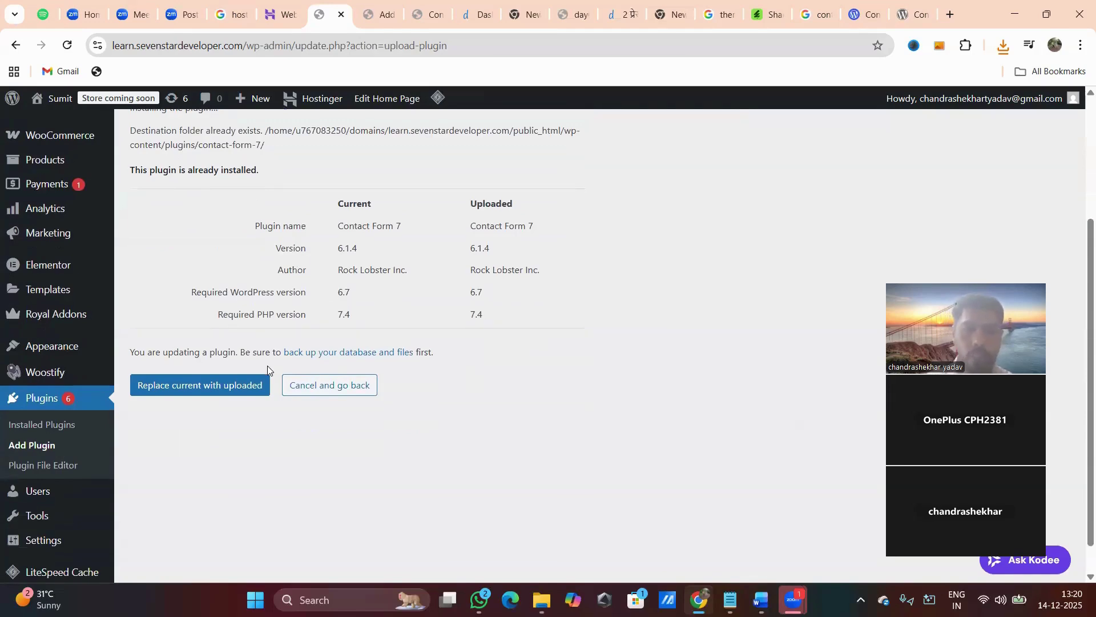
# Deactivate Contact Form 7 on the Installed Plugins list, then delete it and confirm.
pyautogui.click(40, 401)
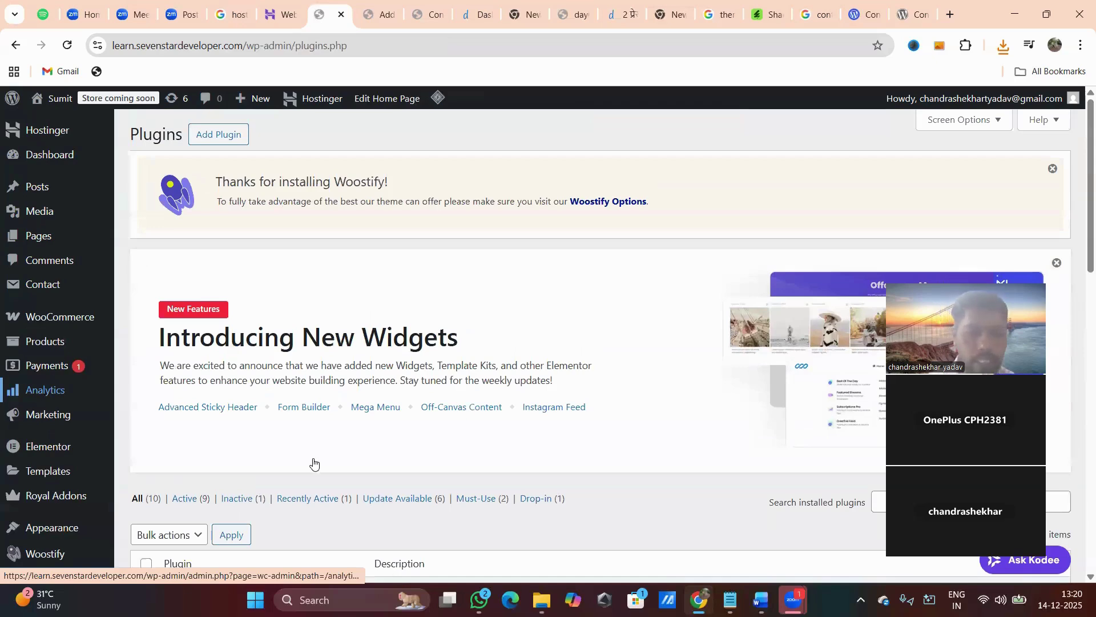
pyautogui.scroll(-5, 313, 459)
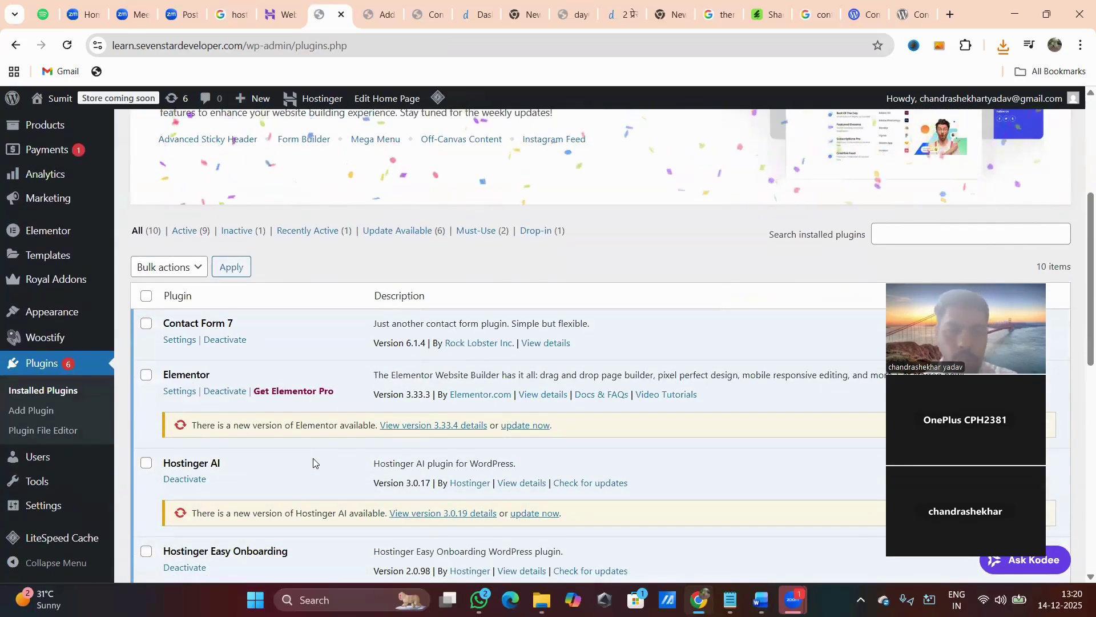
pyautogui.click(234, 341)
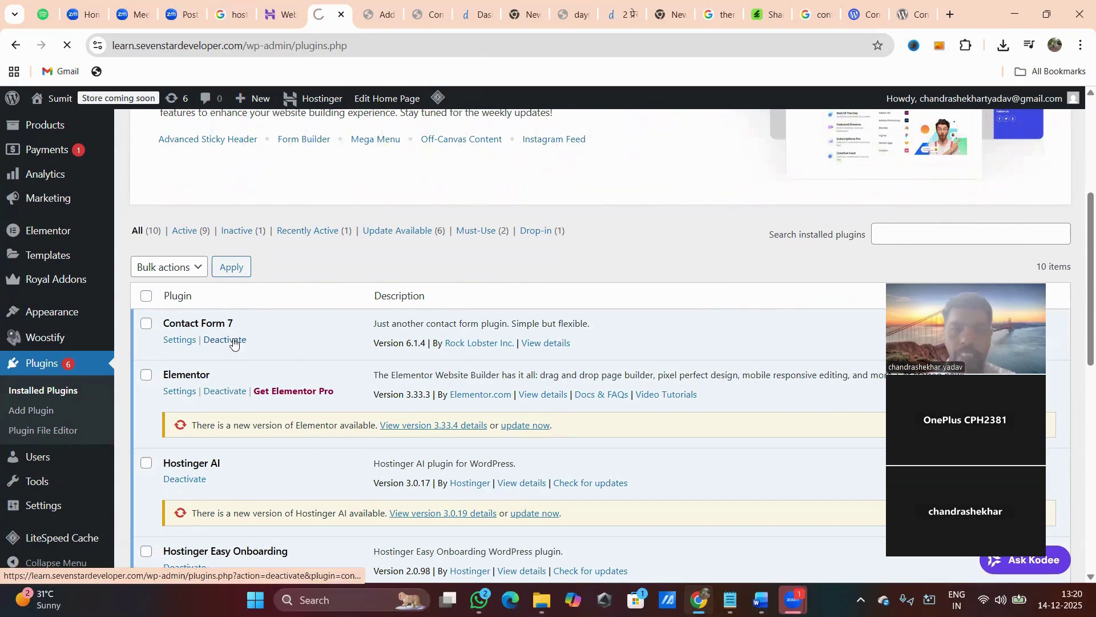
pyautogui.scroll(-4, 288, 396)
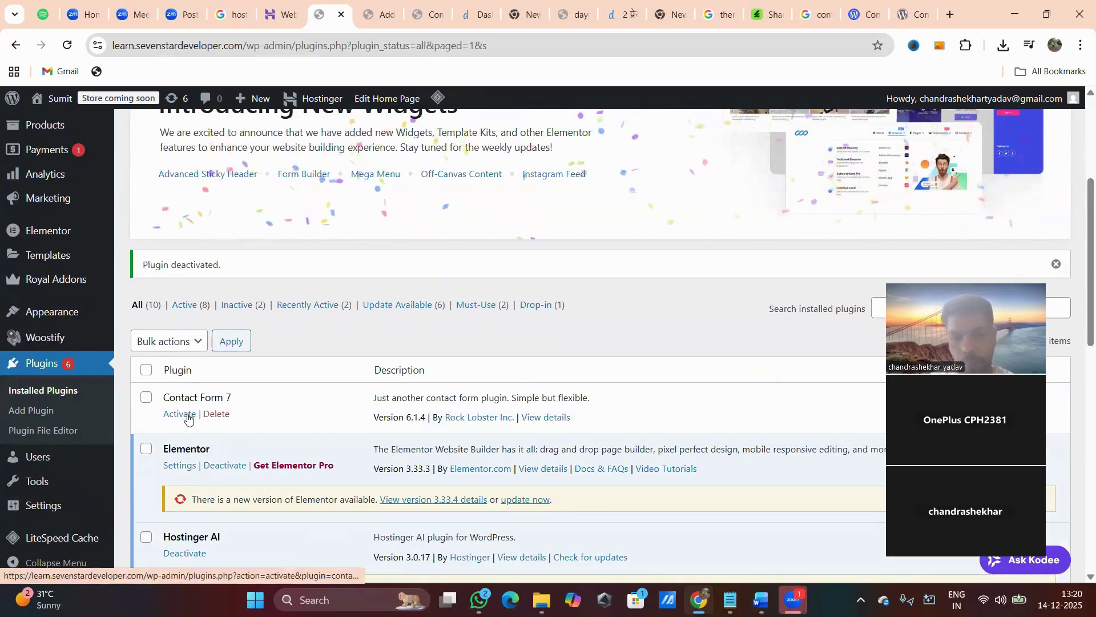
pyautogui.click(224, 417)
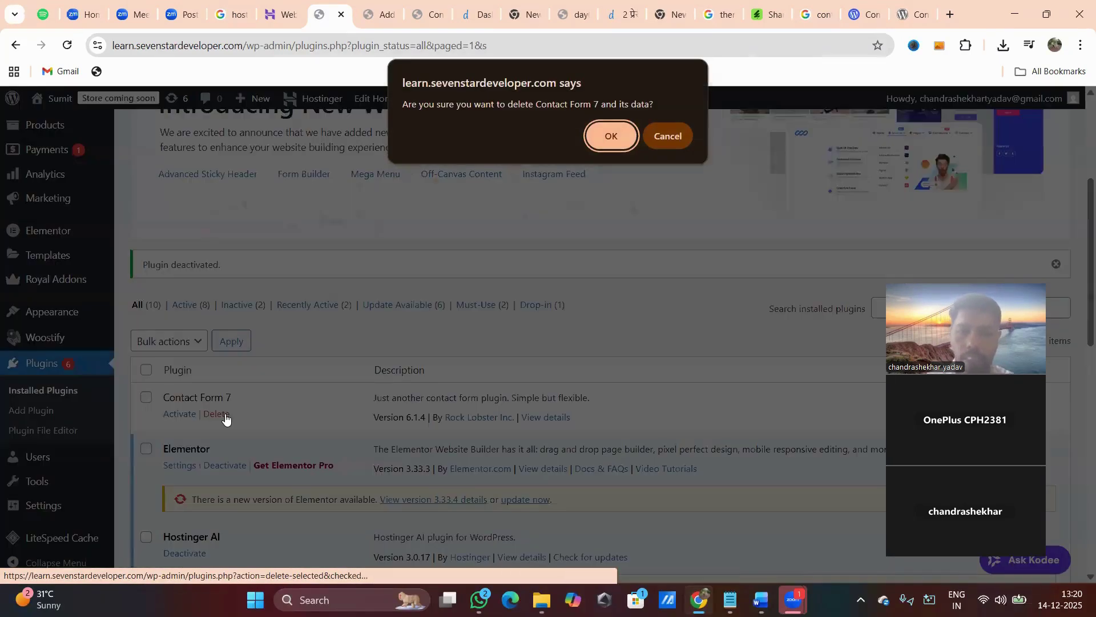
pyautogui.click(607, 134)
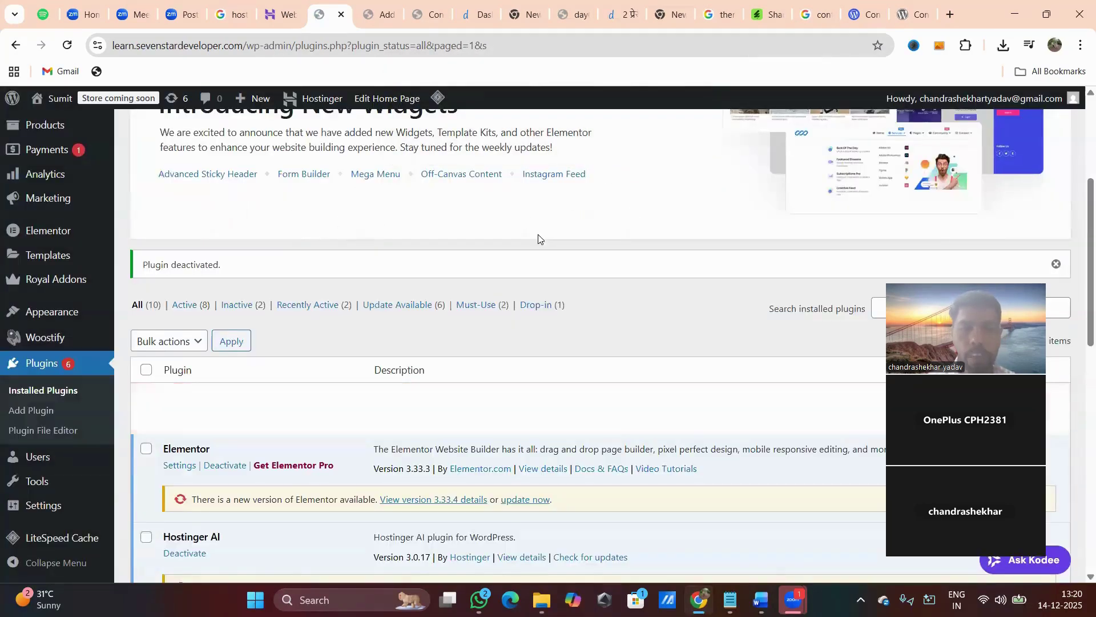
pyautogui.scroll(4, 450, 252)
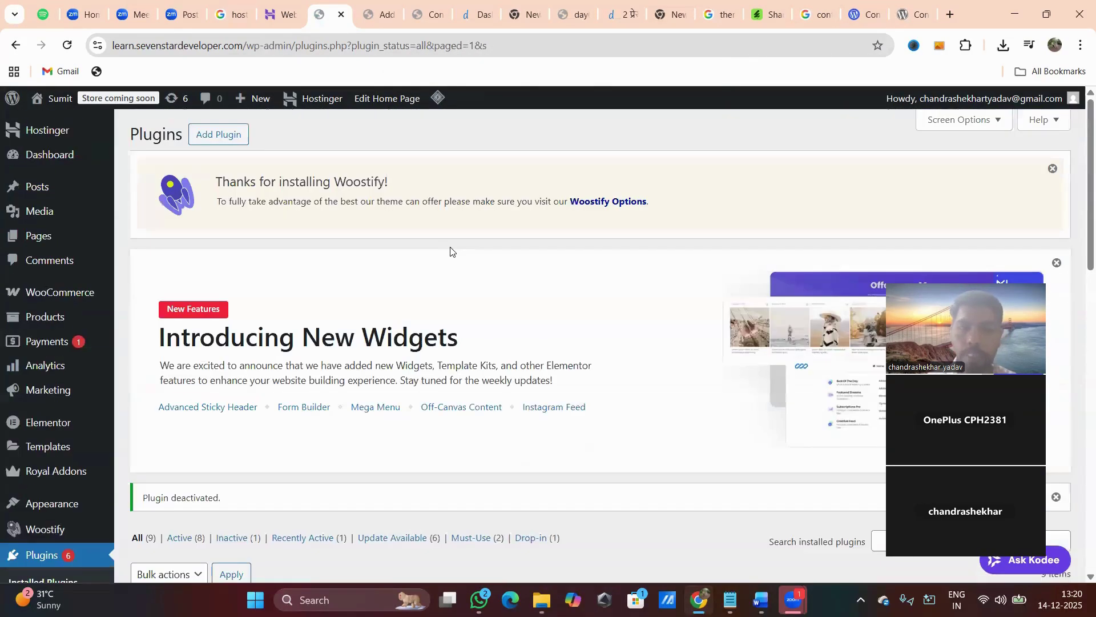
# Upload and install contact-form-7.6.1.4.zip, then activate the newly installed Contact Form 7.
pyautogui.click(225, 135)
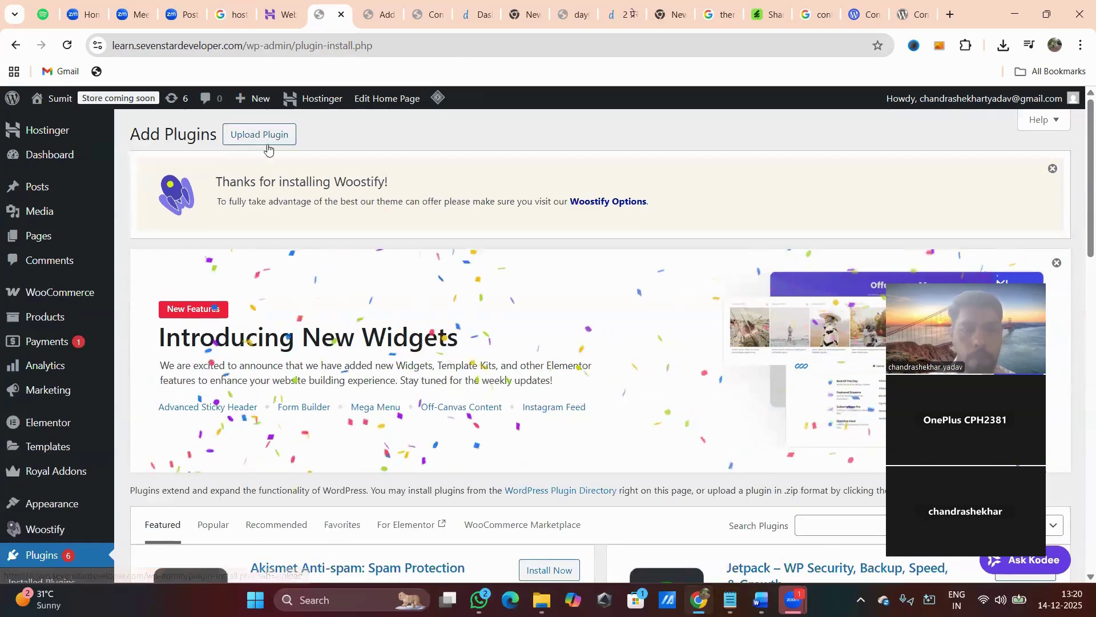
pyautogui.click(268, 139)
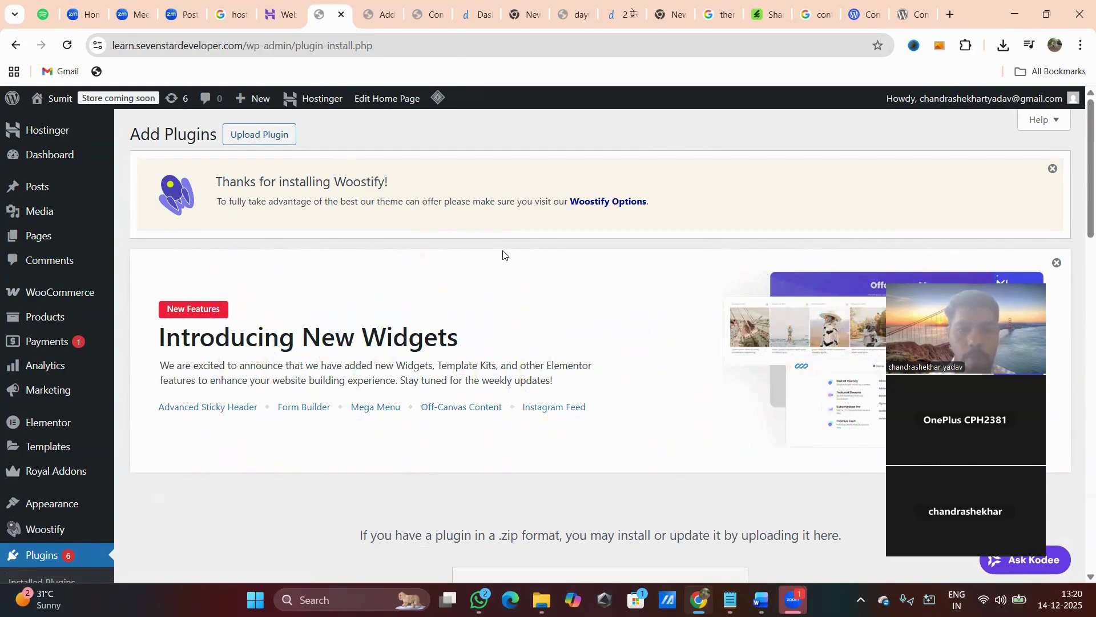
pyautogui.scroll(-5, 503, 255)
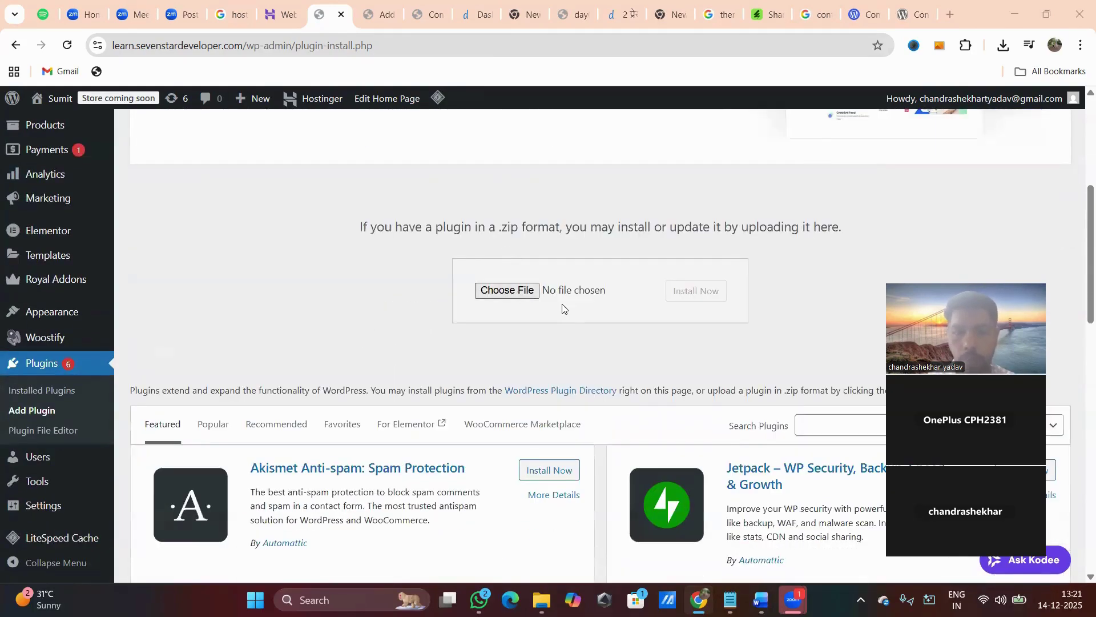
pyautogui.click(562, 308)
pyautogui.click(371, 326)
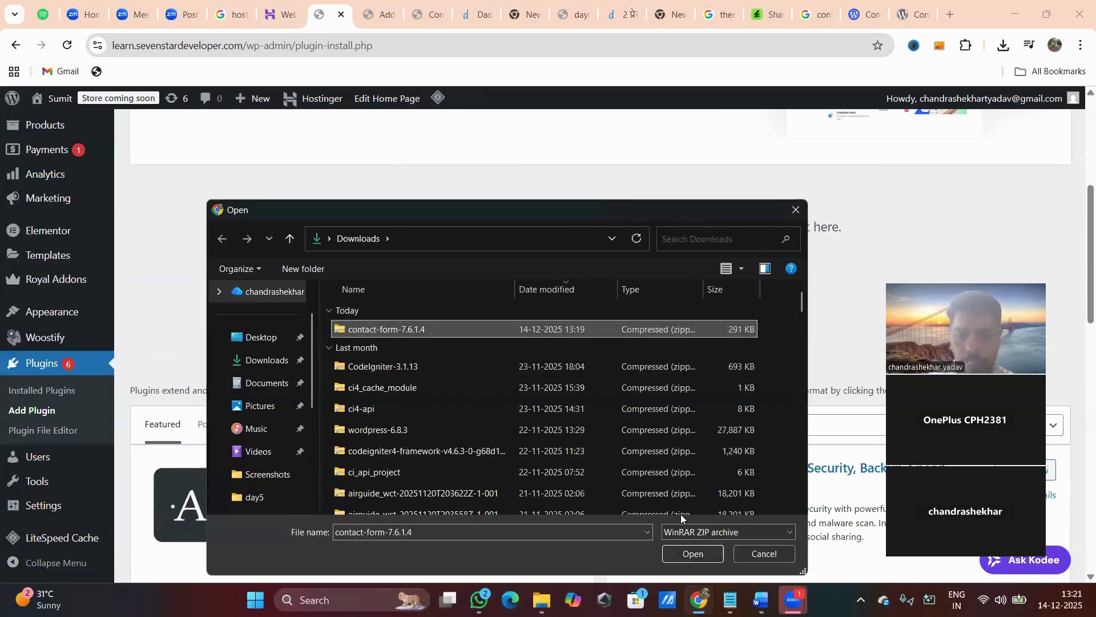
pyautogui.click(693, 553)
pyautogui.click(696, 292)
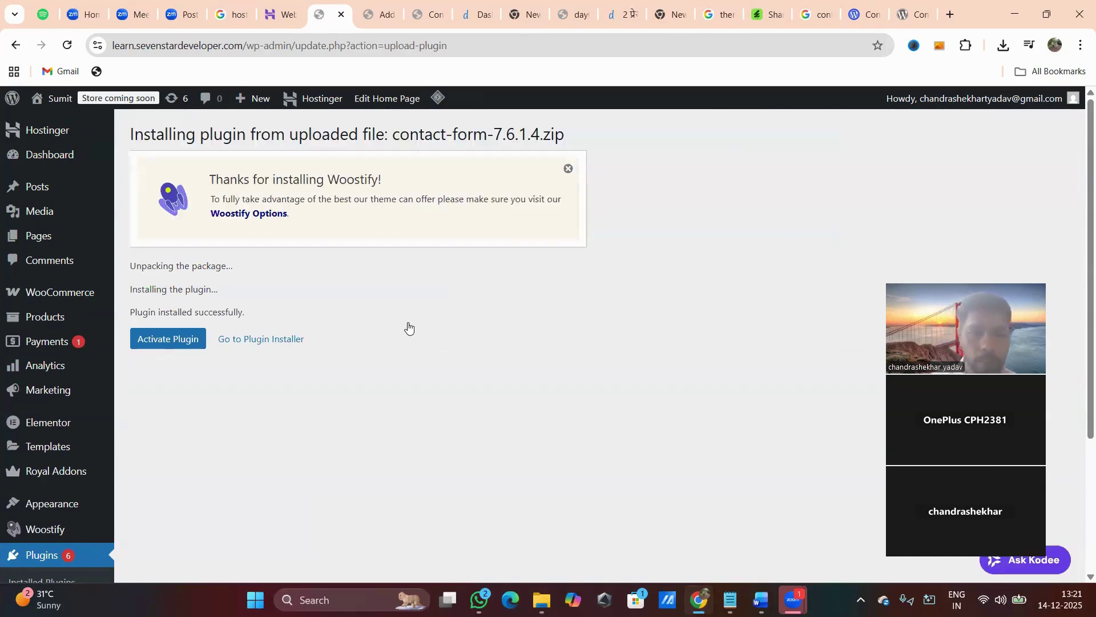
pyautogui.moveTo(153, 263); pyautogui.dragTo(252, 280)
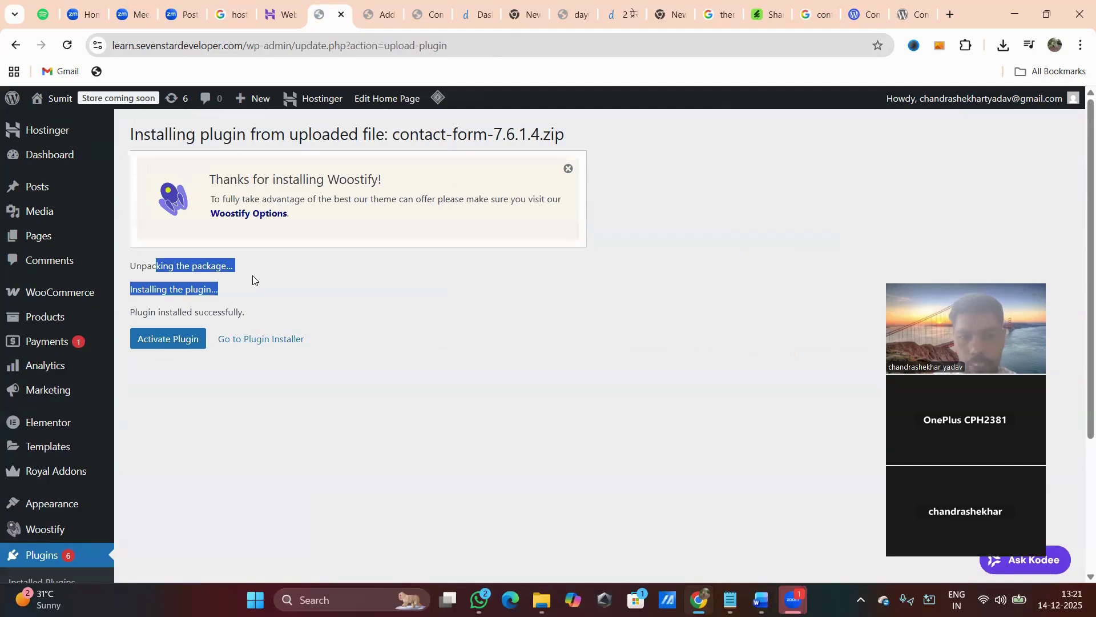
pyautogui.moveTo(147, 312); pyautogui.dragTo(253, 317)
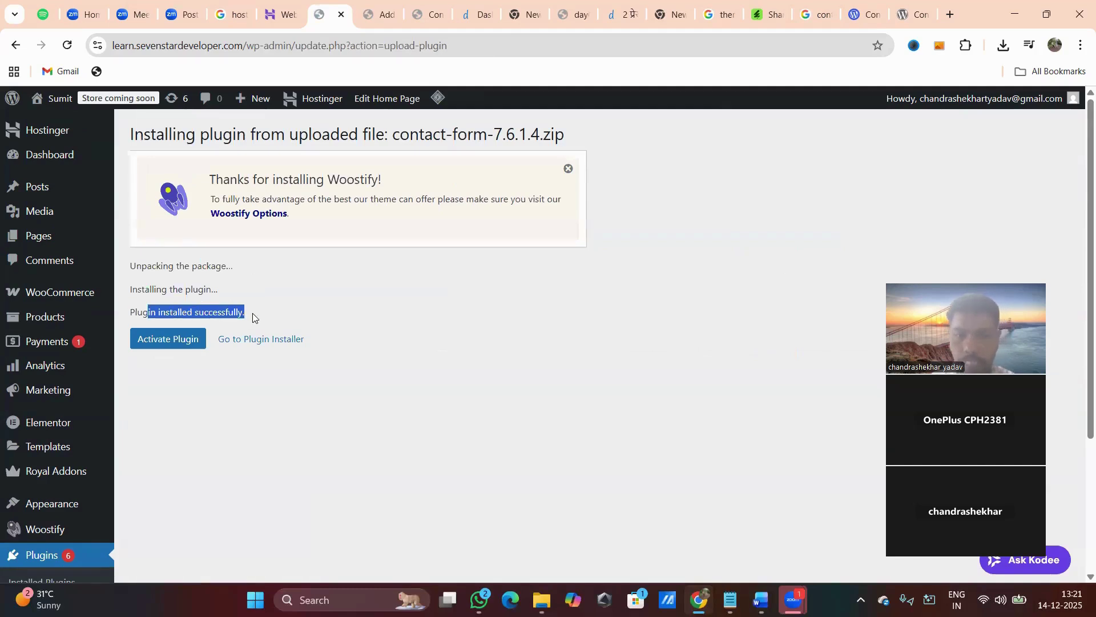
pyautogui.click(169, 341)
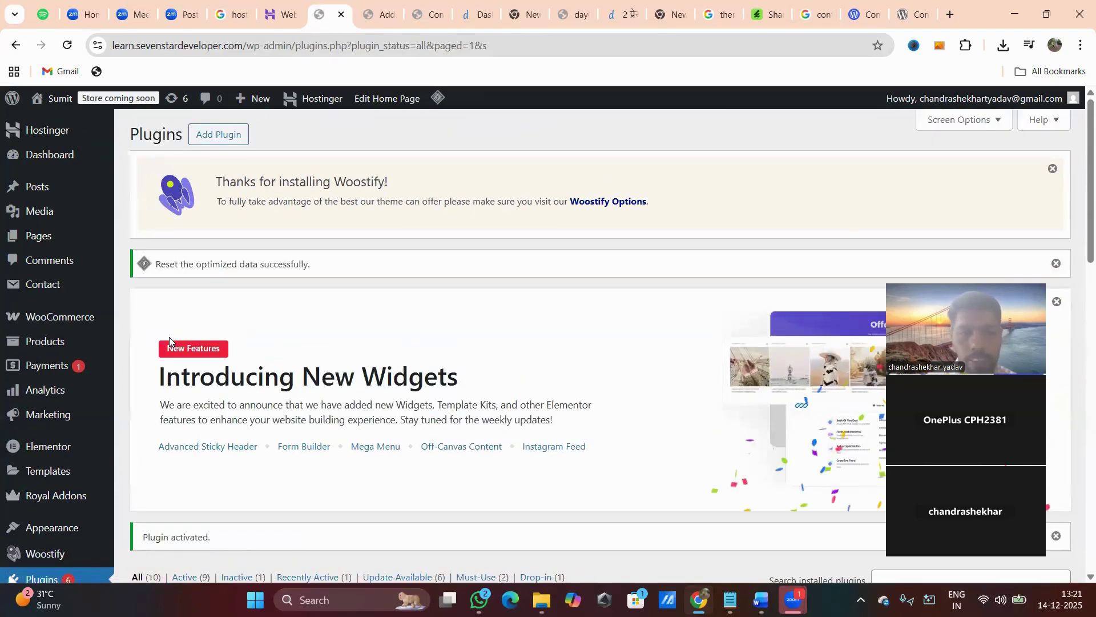
# Check that Contact Form 7 appears as active in Installed Plugins, then switch to the day6.pdf tutorial.
pyautogui.scroll(-4, 371, 345)
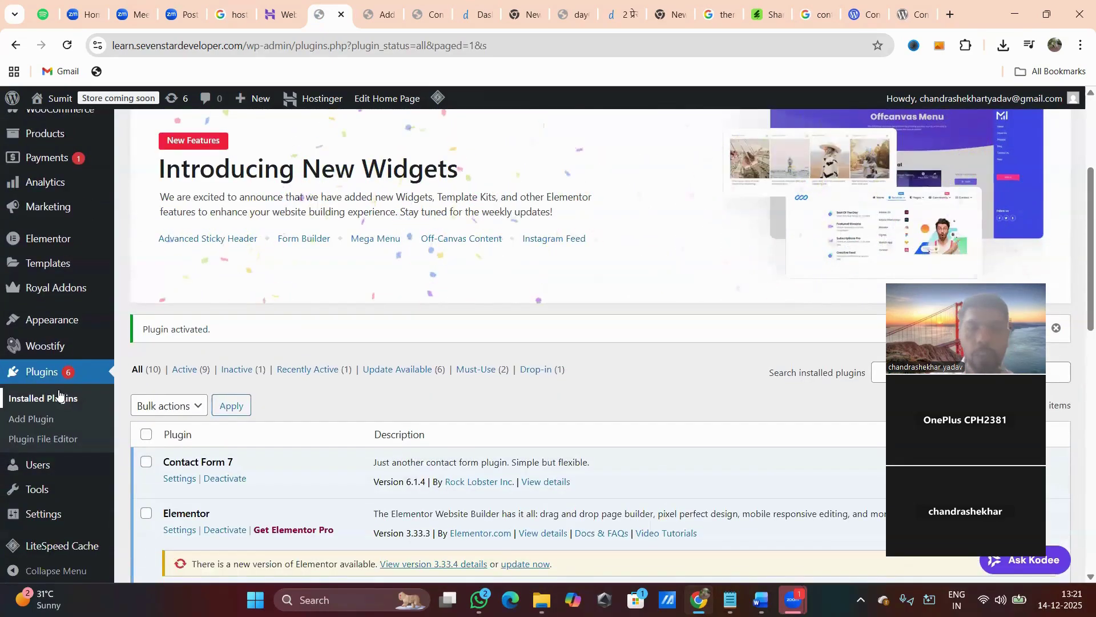
pyautogui.click(60, 398)
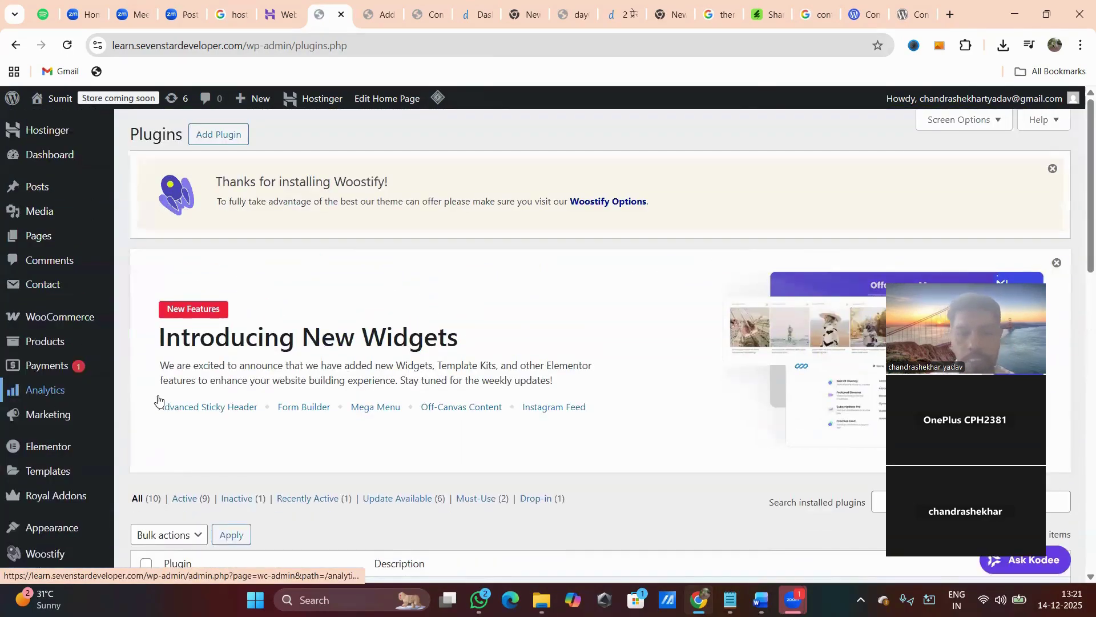
pyautogui.scroll(-4, 440, 428)
pyautogui.moveTo(162, 352); pyautogui.dragTo(591, 353)
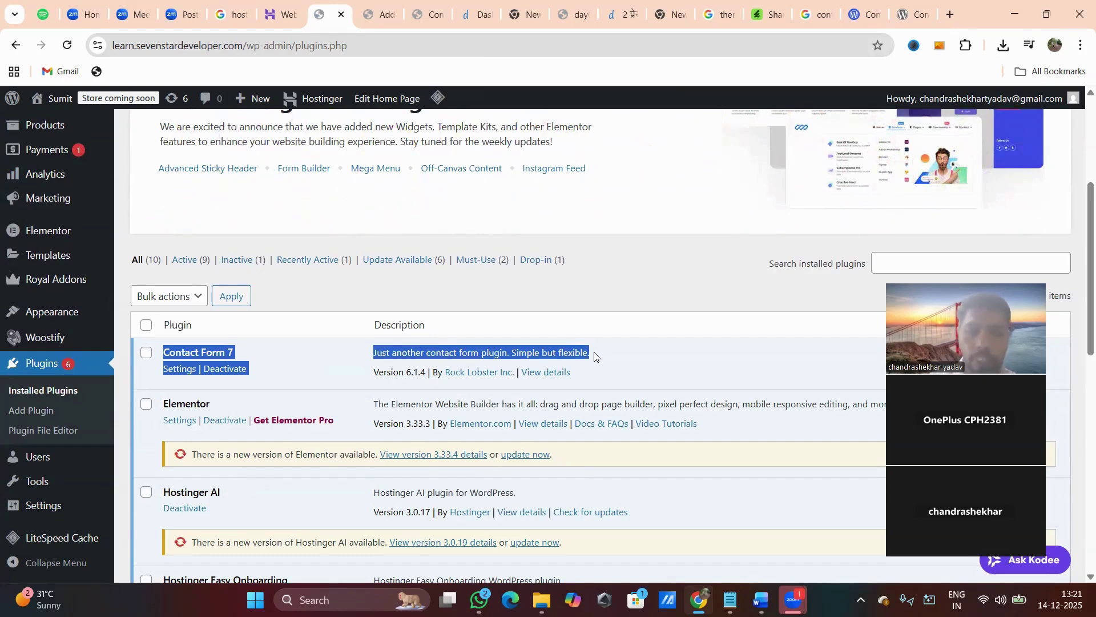
pyautogui.click(305, 363)
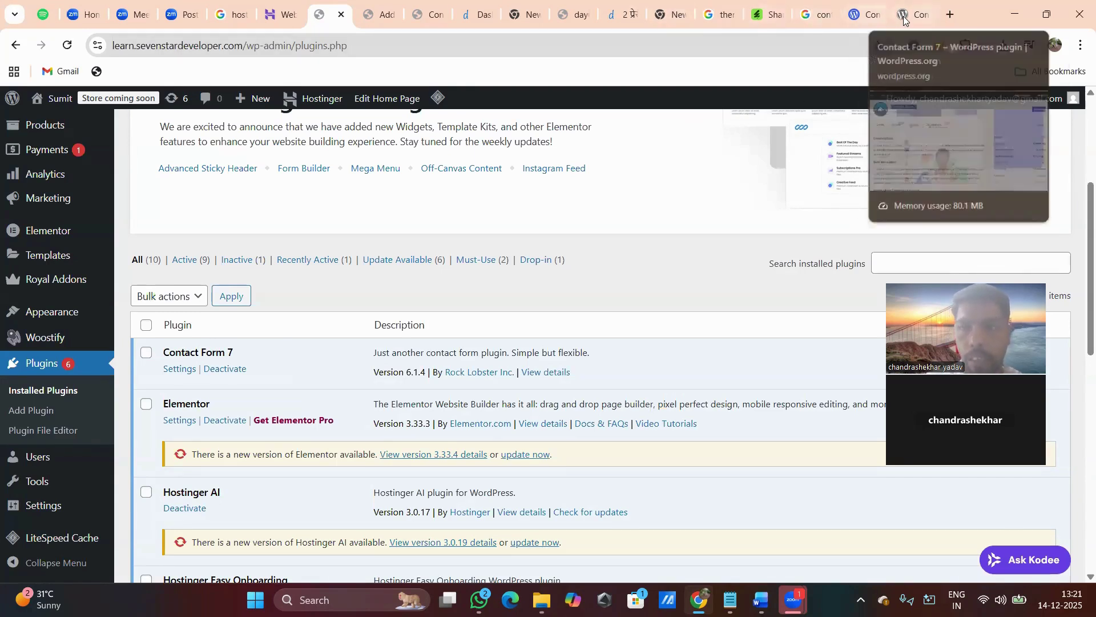
pyautogui.click(571, 19)
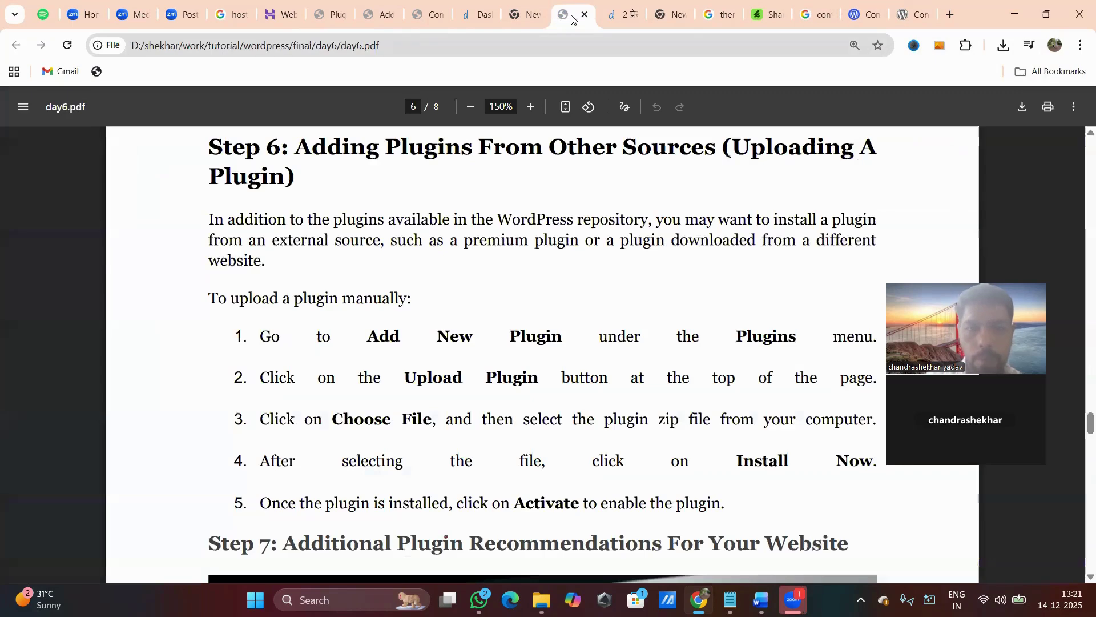
# Read Step 6 (uploading a plugin) and Step 7 (plugin recommendations) in day6.pdf, then return to WordPress Plugins.
pyautogui.scroll(-6, 426, 307)
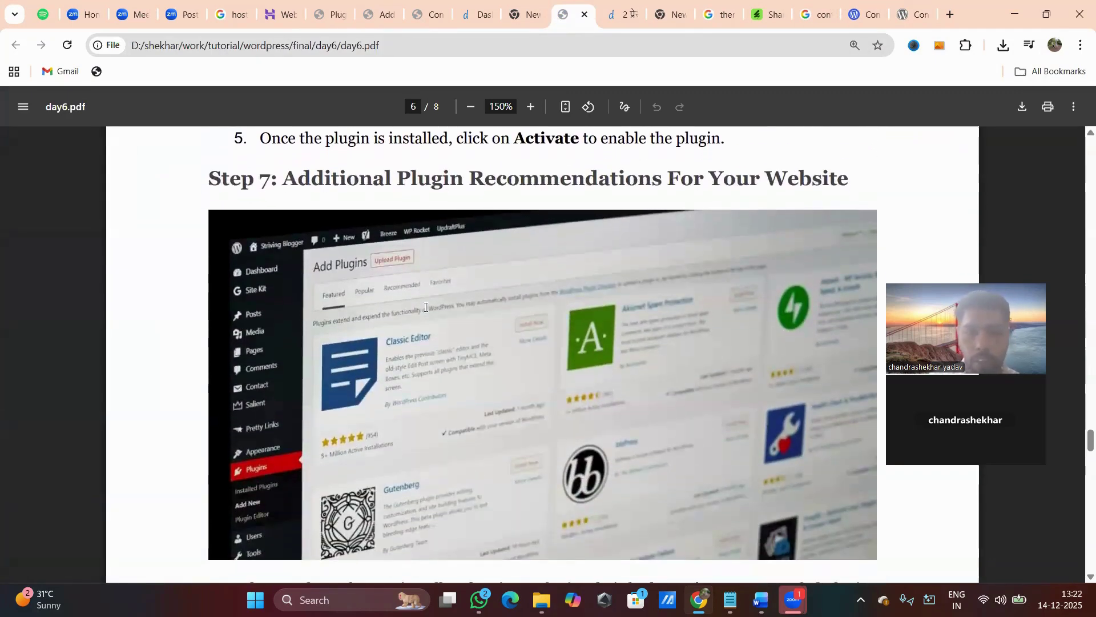
pyautogui.scroll(3, 444, 406)
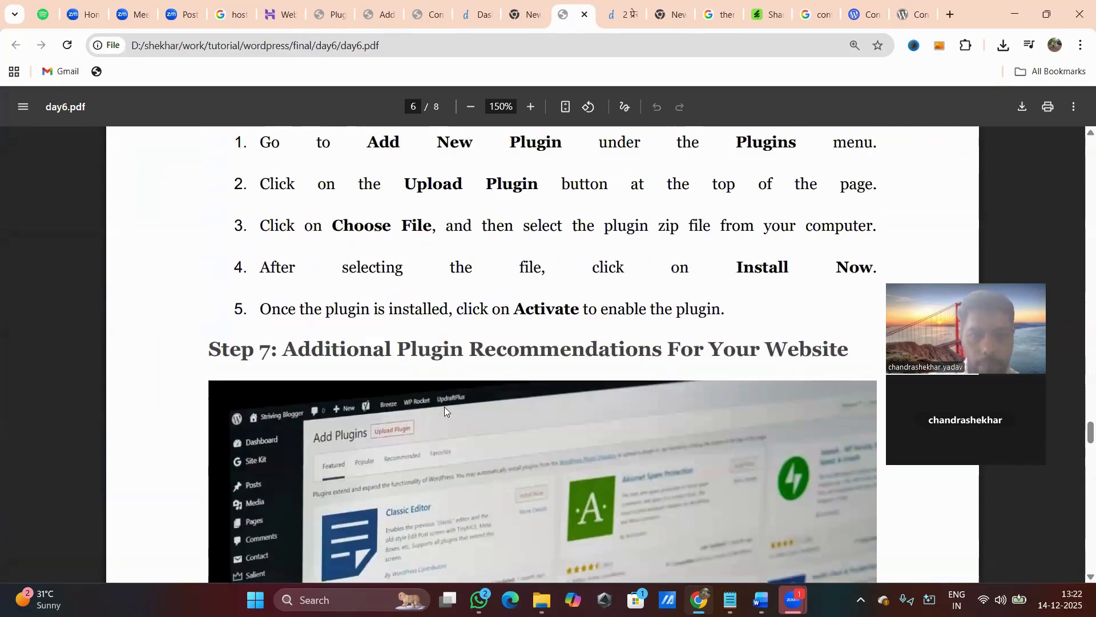
pyautogui.scroll(-6, 444, 406)
pyautogui.scroll(-3, 444, 406)
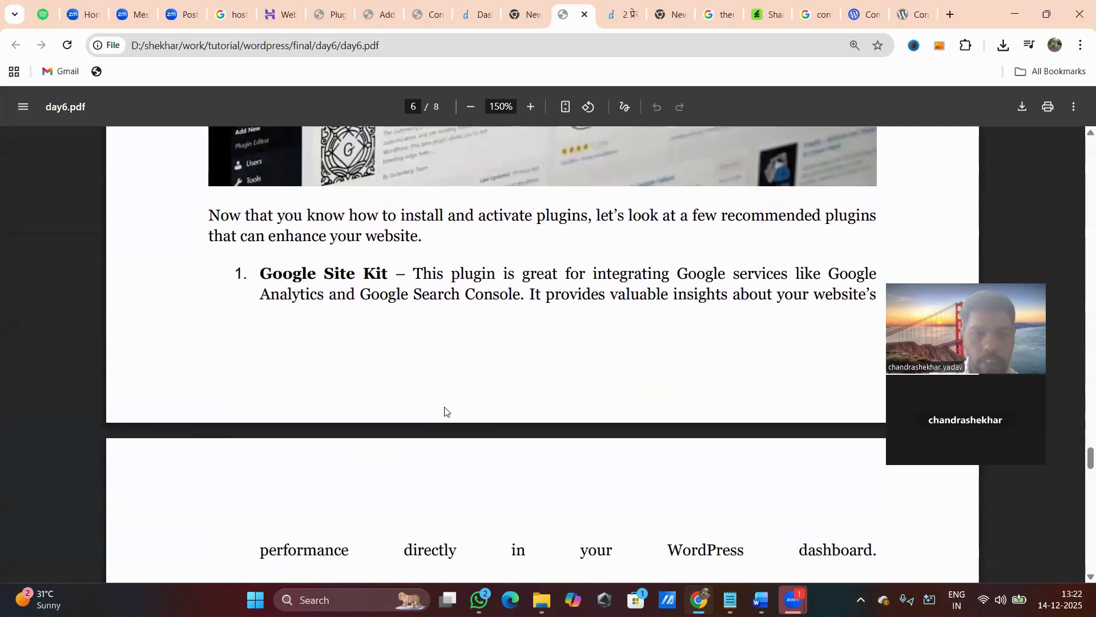
pyautogui.scroll(5, 445, 406)
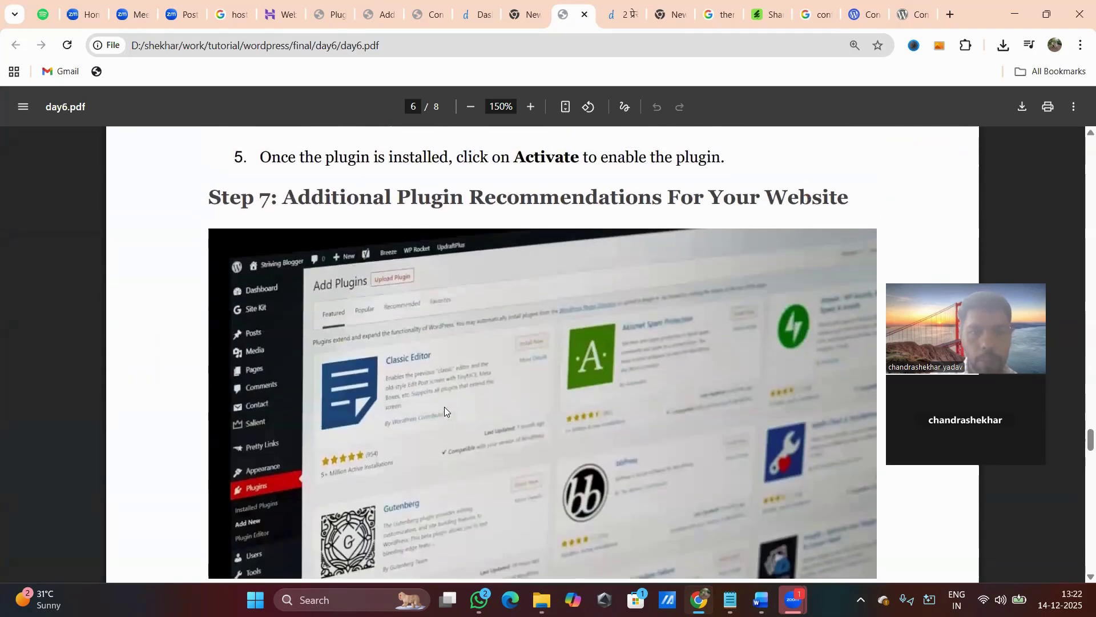
pyautogui.scroll(-1, 444, 406)
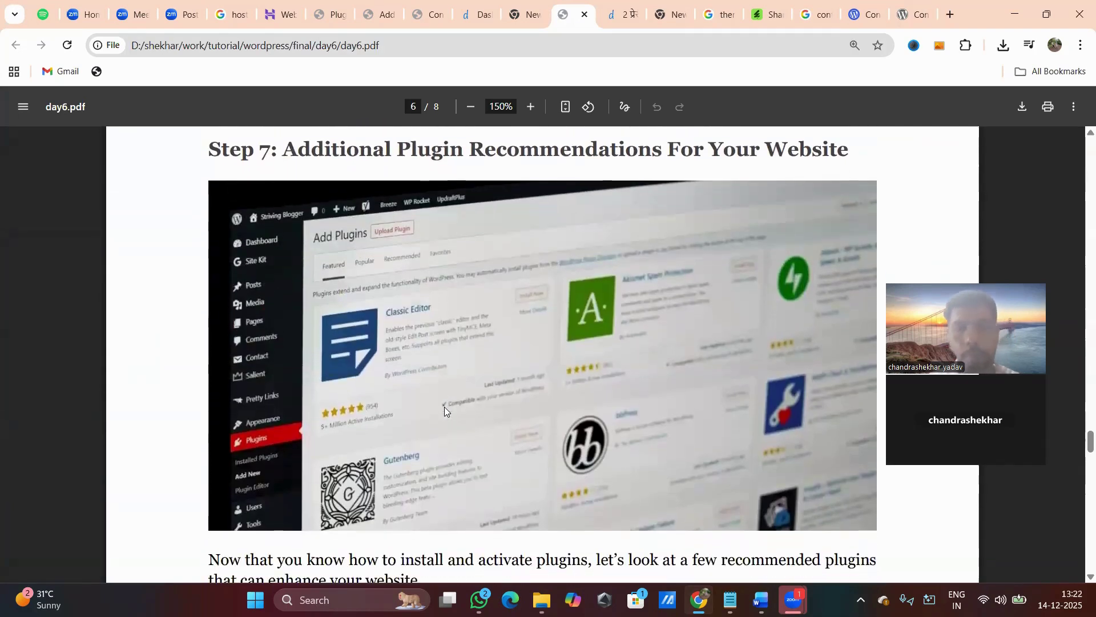
pyautogui.scroll(-4, 505, 266)
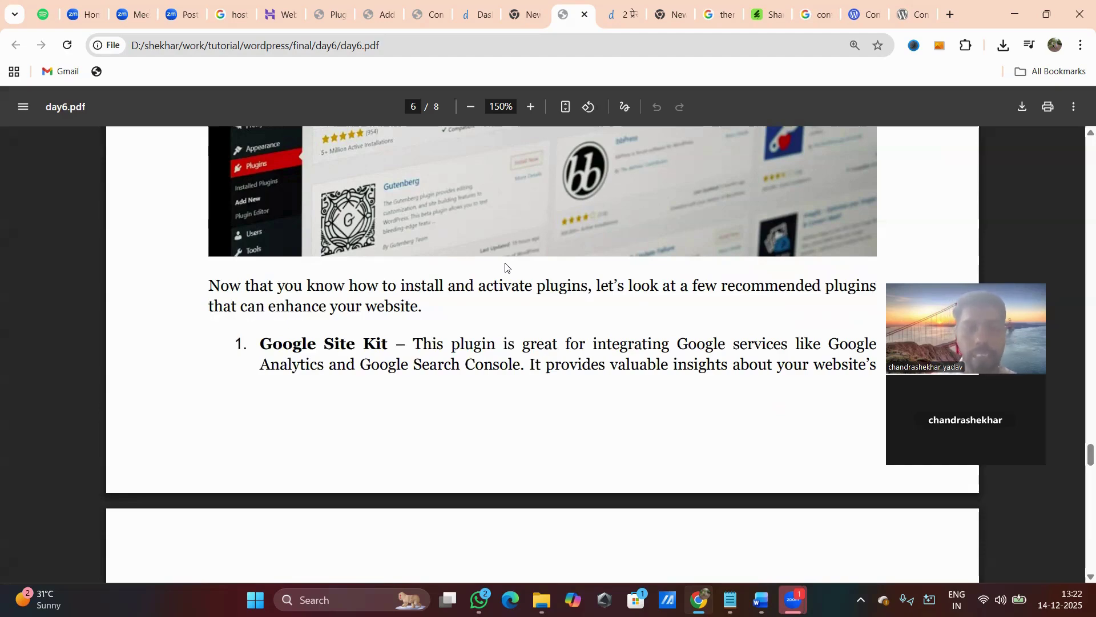
pyautogui.scroll(-8, 441, 299)
pyautogui.scroll(9, 443, 300)
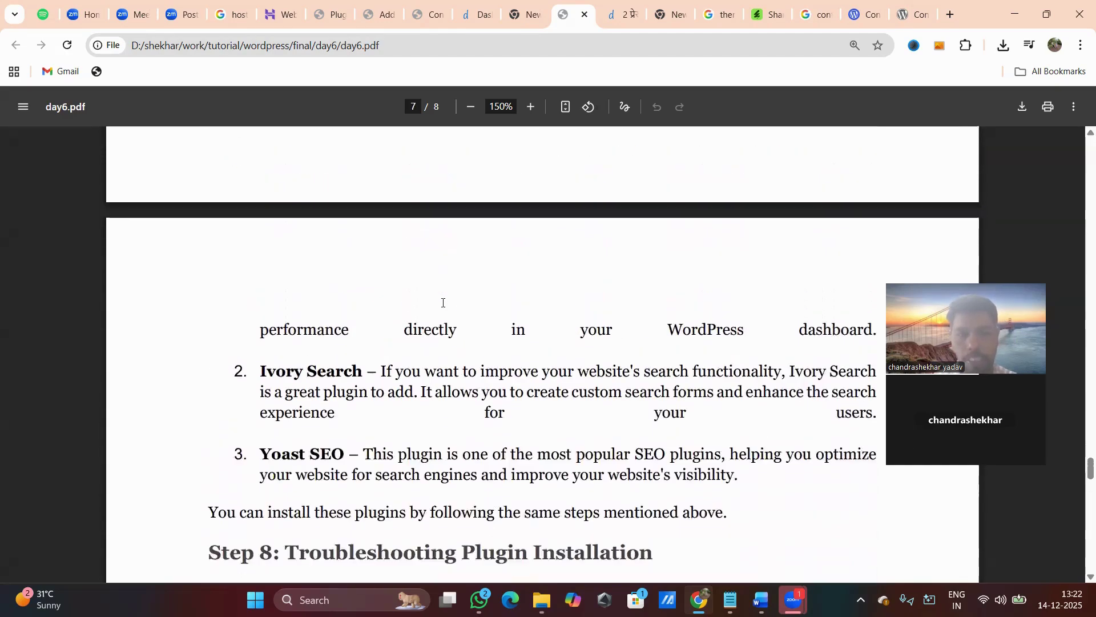
pyautogui.scroll(8, 442, 302)
pyautogui.scroll(-5, 442, 303)
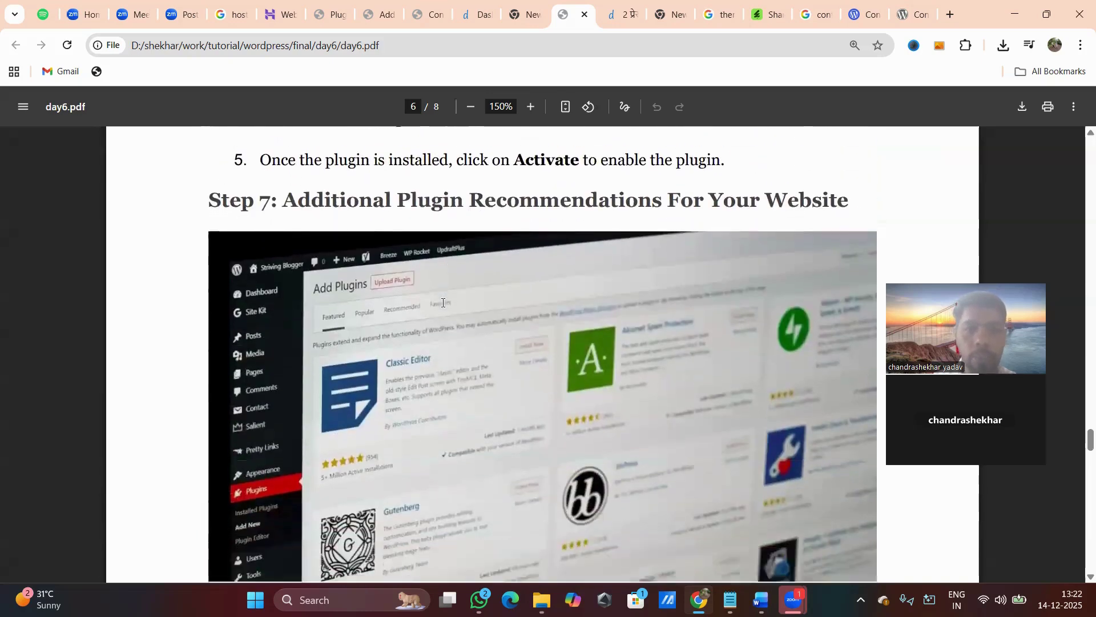
pyautogui.scroll(1, 443, 302)
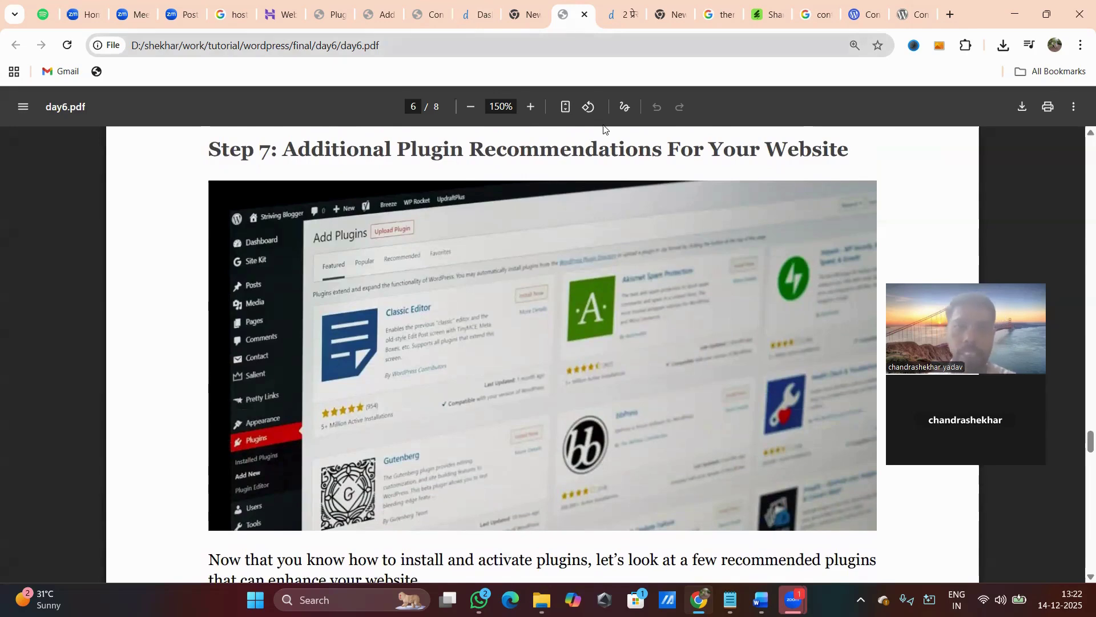
pyautogui.click(326, 15)
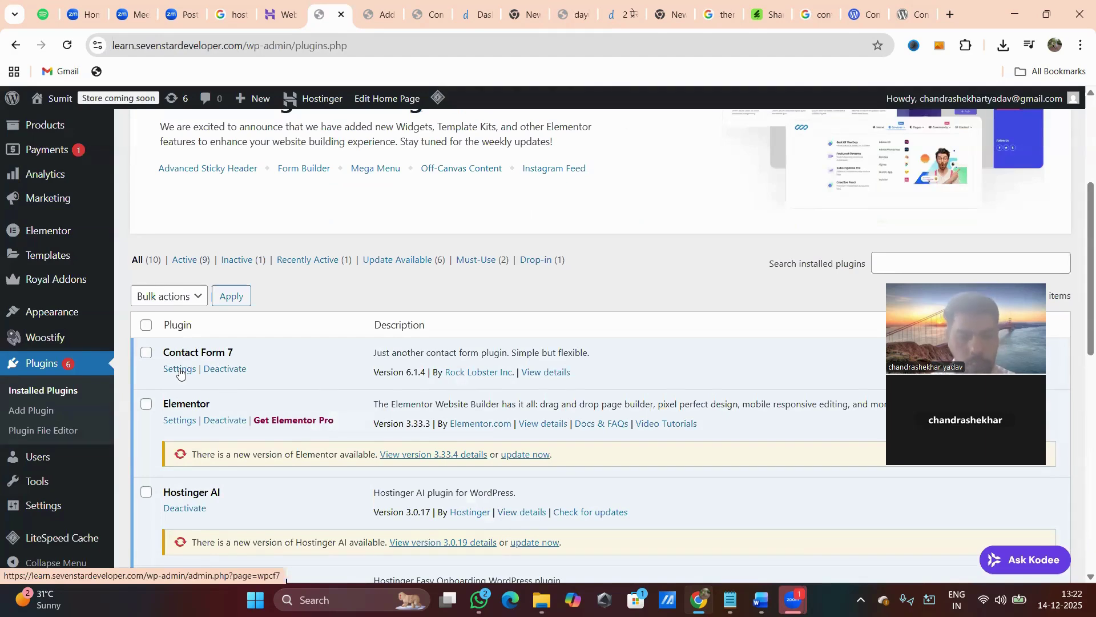
# From the Contact Form 7 forms list, open Contact form 1 in the editor.
pyautogui.click(180, 370)
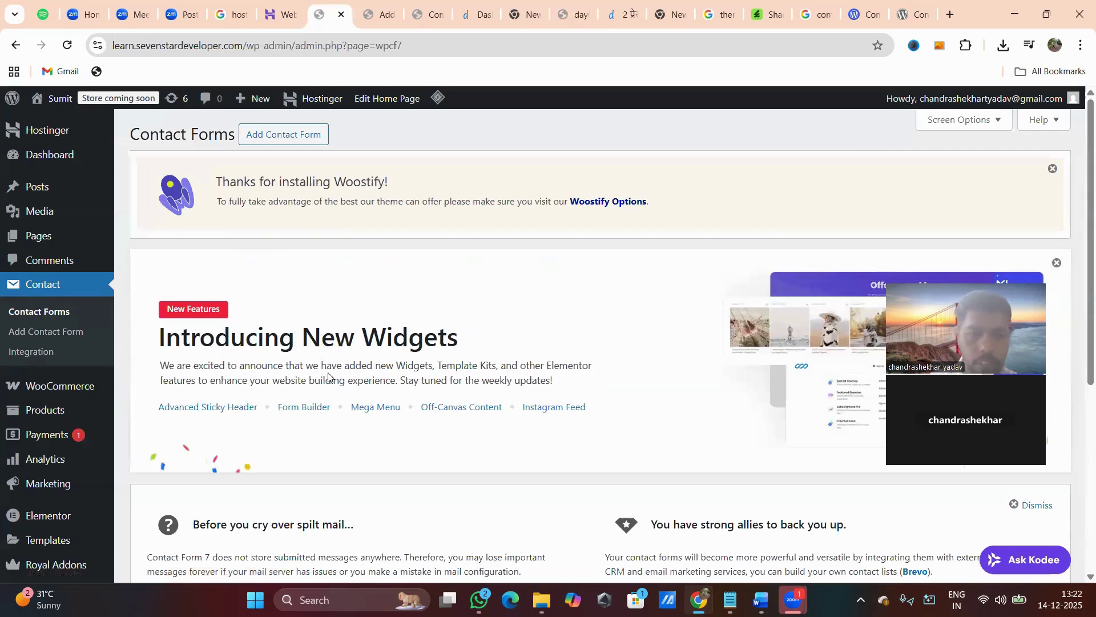
pyautogui.scroll(-5, 329, 378)
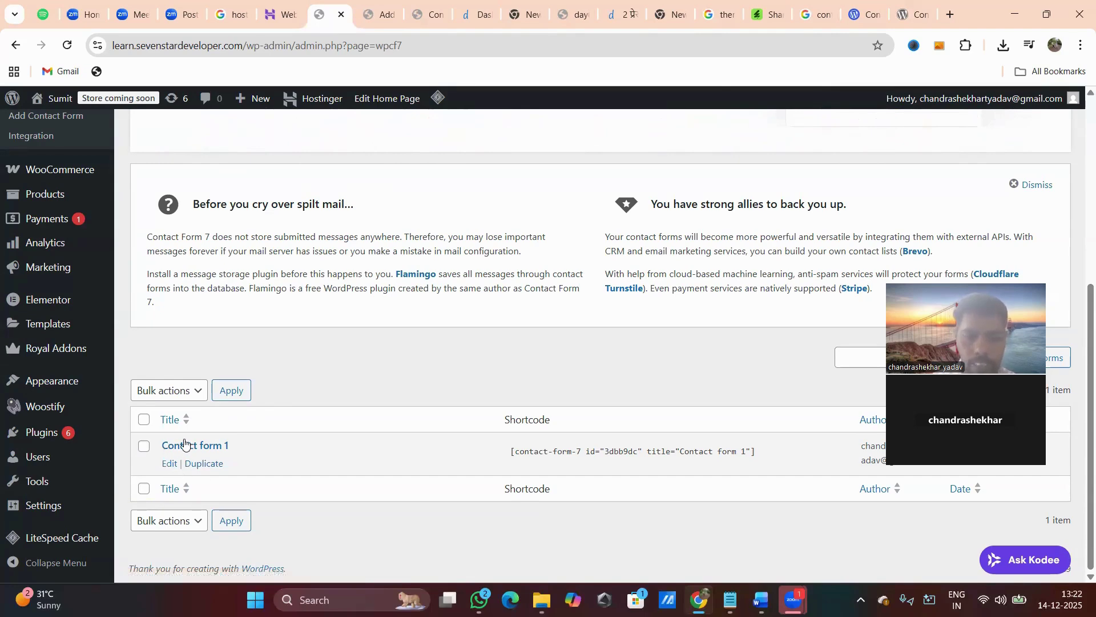
pyautogui.click(167, 465)
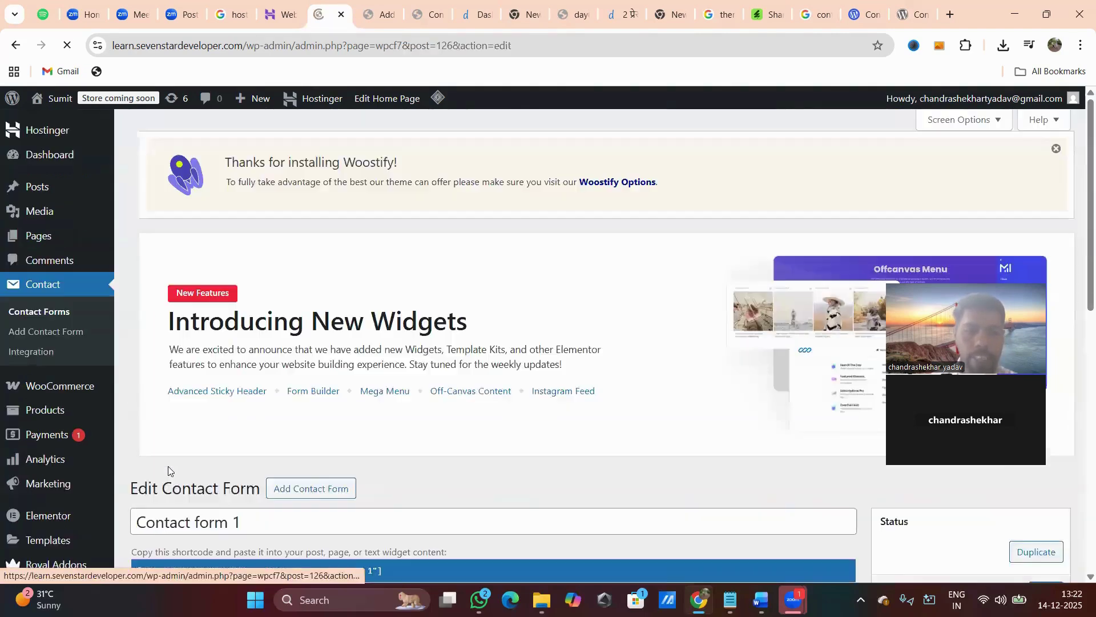
pyautogui.scroll(-4, 480, 451)
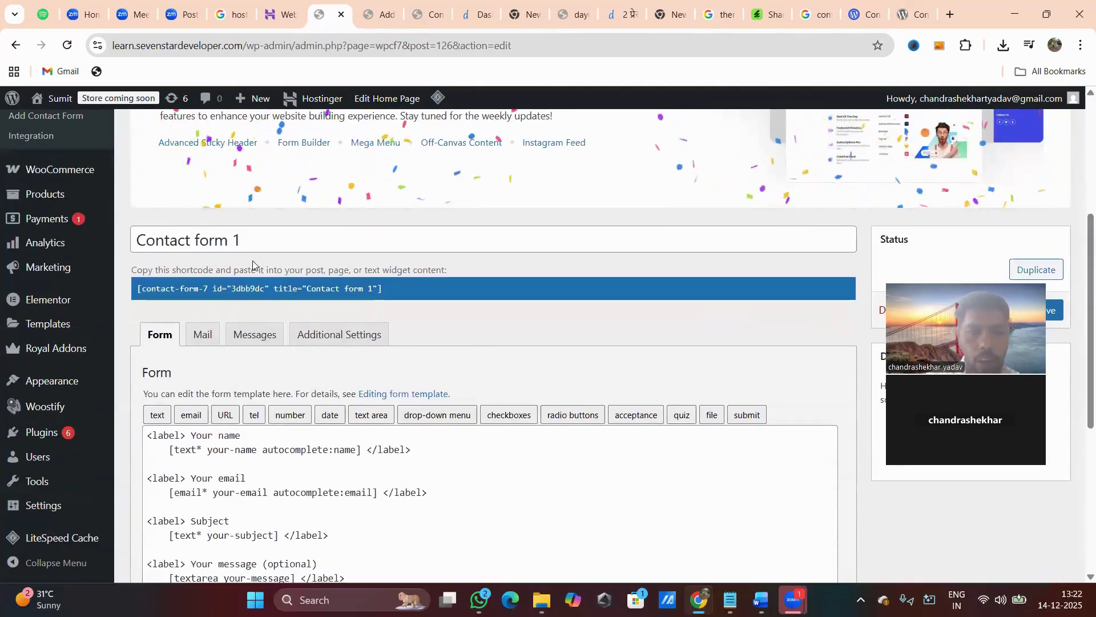
pyautogui.click(245, 243)
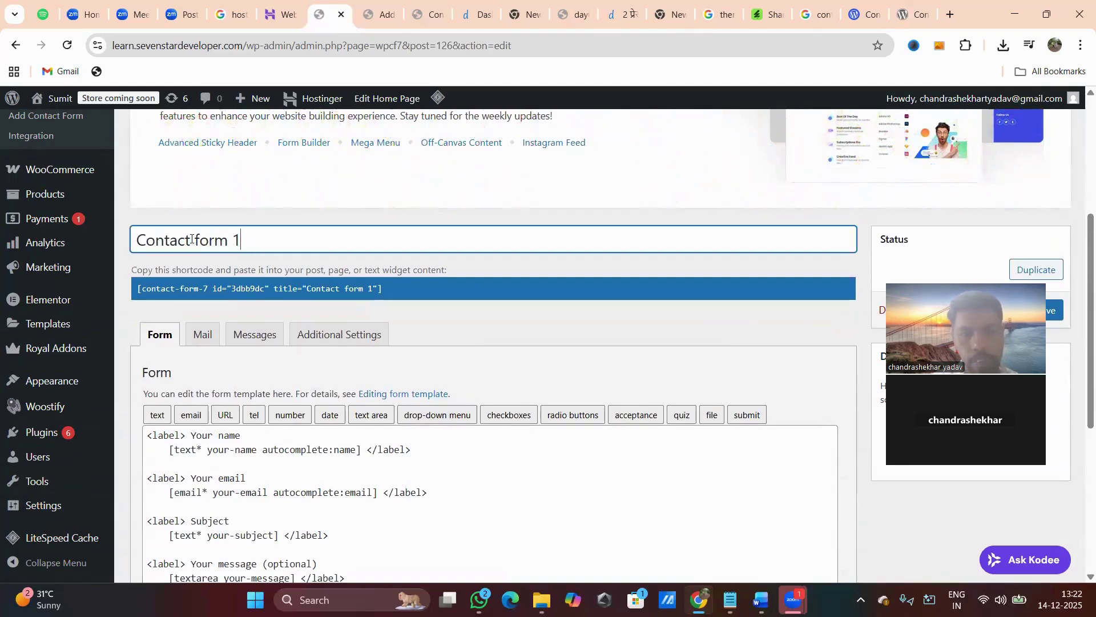
# Delete 'form 1' from the title so the form is named 'Contact'.
pyautogui.moveTo(194, 241); pyautogui.dragTo(272, 234)
pyautogui.press('BackSpace')
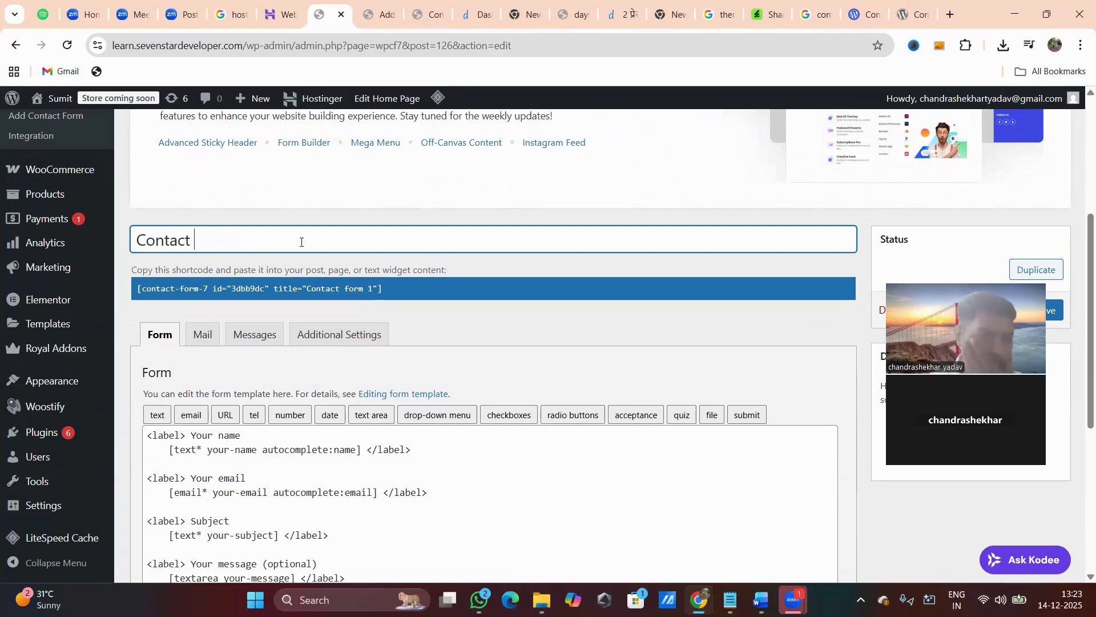
pyautogui.moveTo(223, 241); pyautogui.dragTo(131, 243)
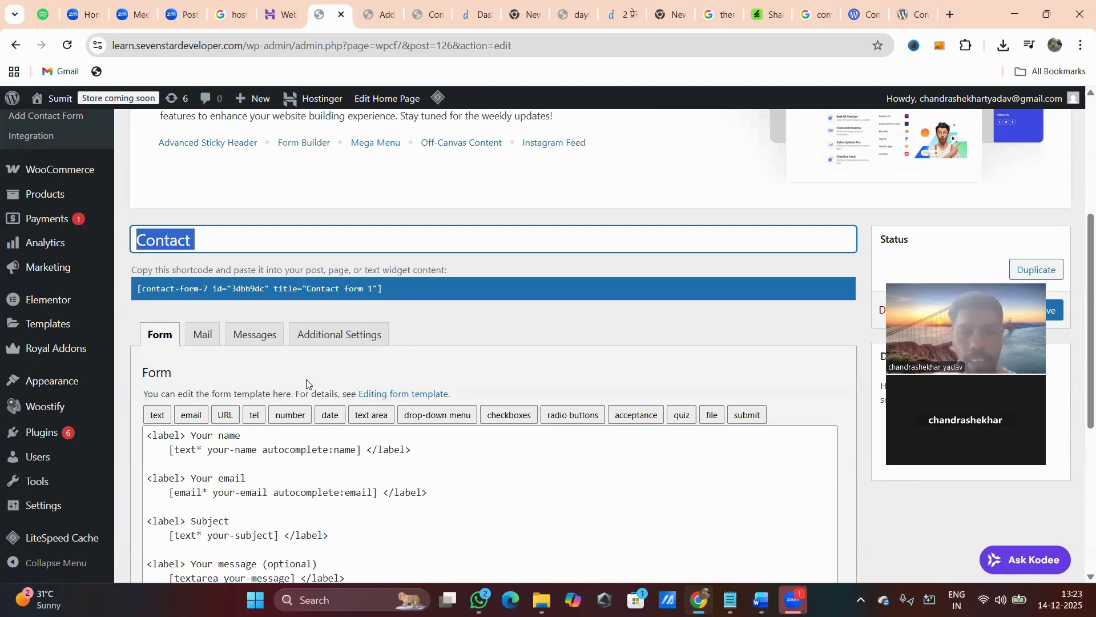
pyautogui.click(473, 321)
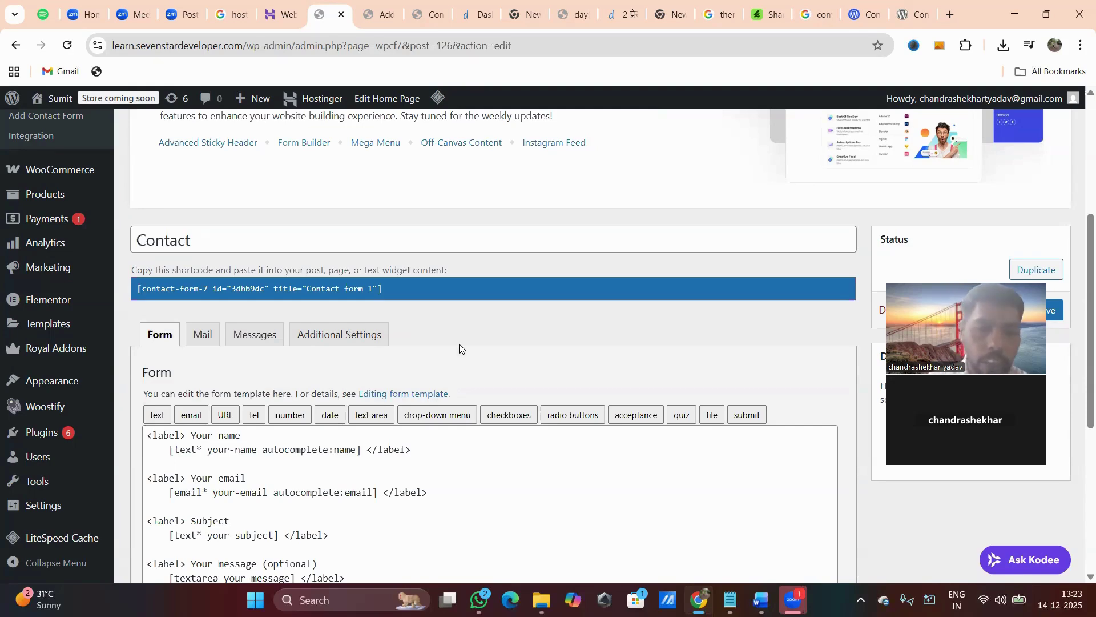
# Insert a blank line after the Your email block and open the 'text' tag generator, proposing [text text-114].
pyautogui.scroll(-3, 505, 351)
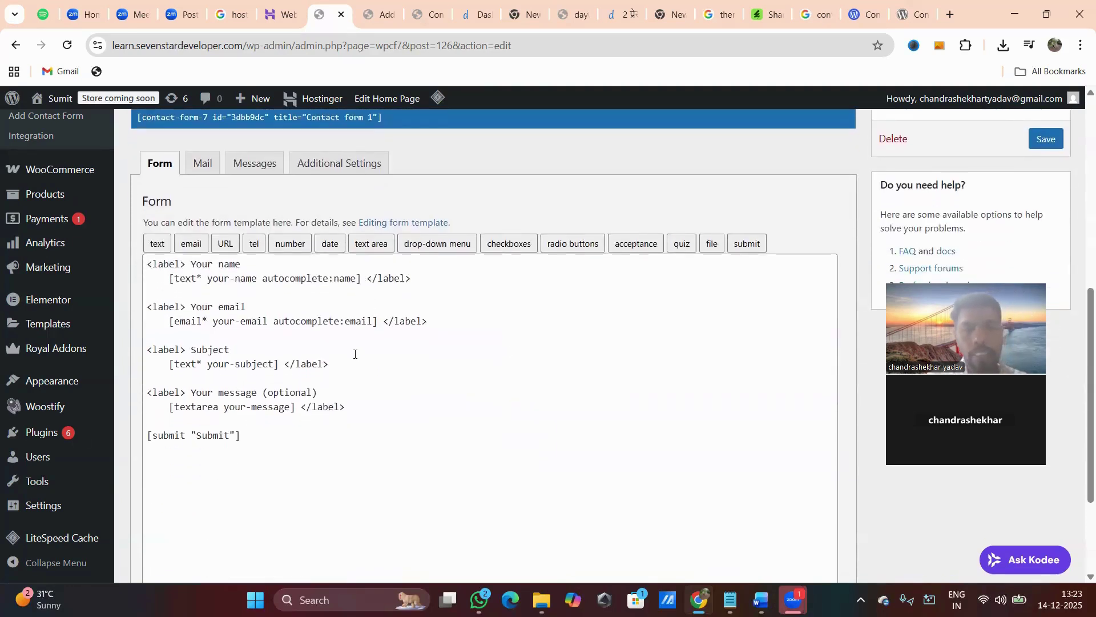
pyautogui.click(207, 276)
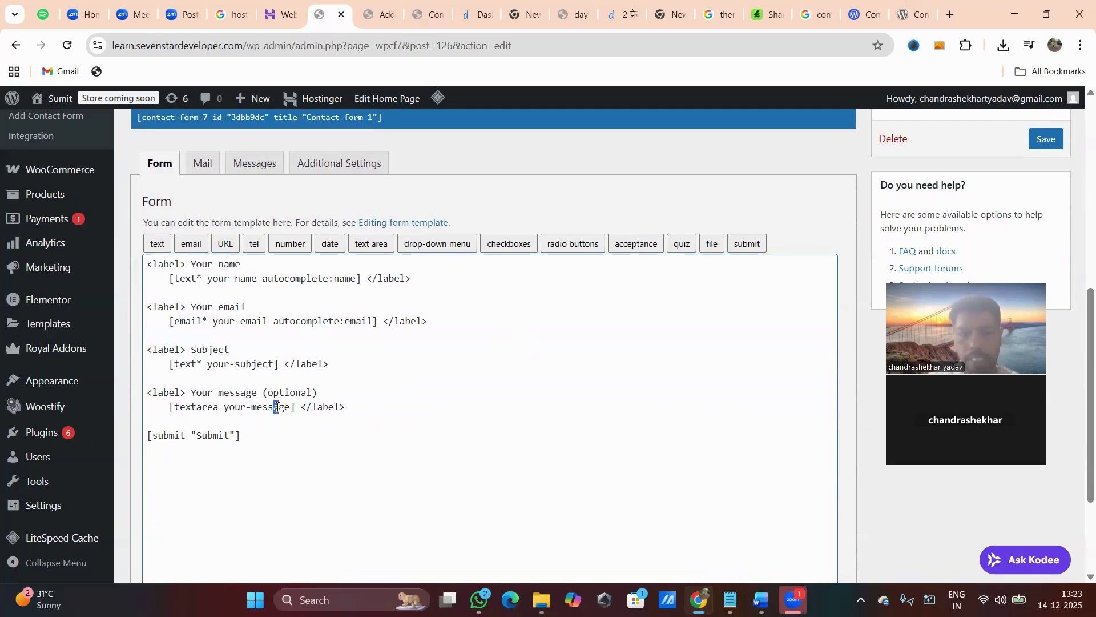
pyautogui.moveTo(159, 409); pyautogui.dragTo(349, 410)
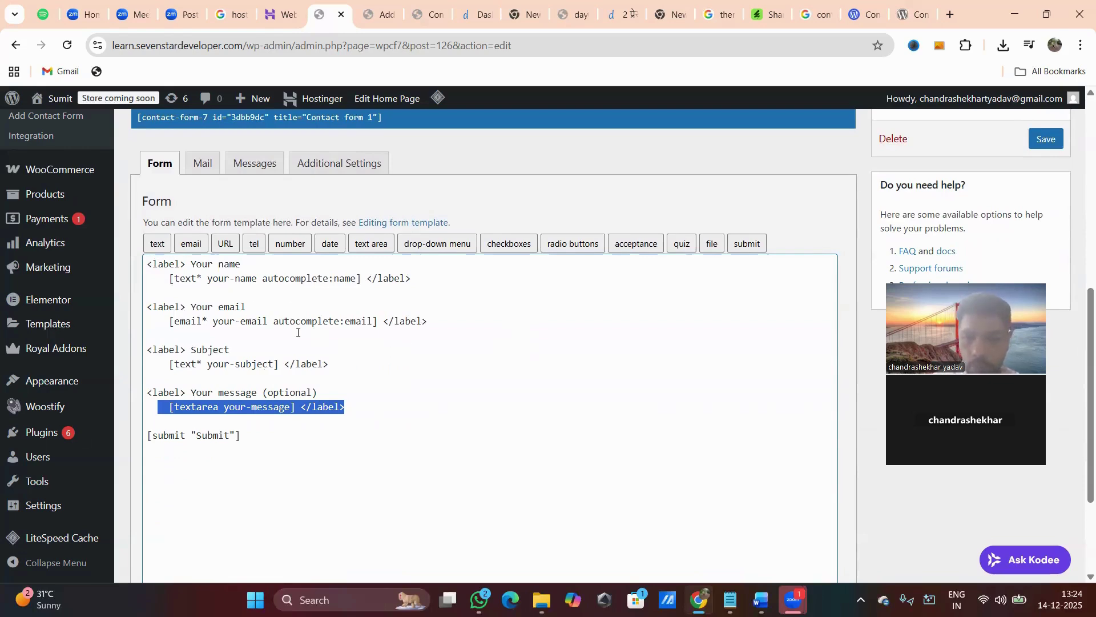
pyautogui.moveTo(434, 323); pyautogui.dragTo(132, 314)
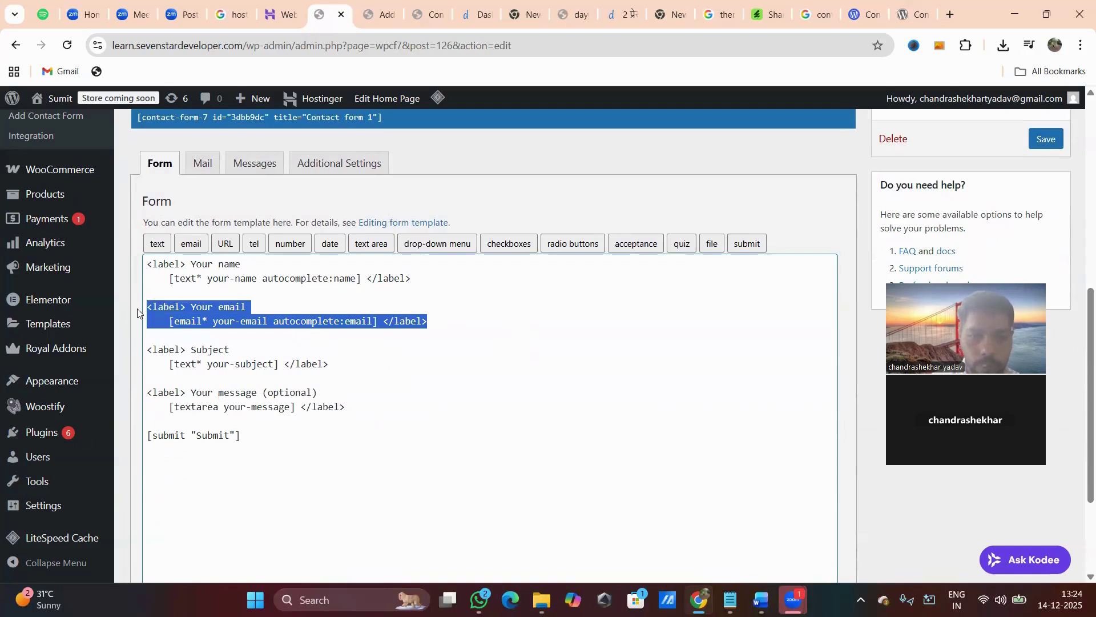
pyautogui.click(442, 324)
pyautogui.press('Return')
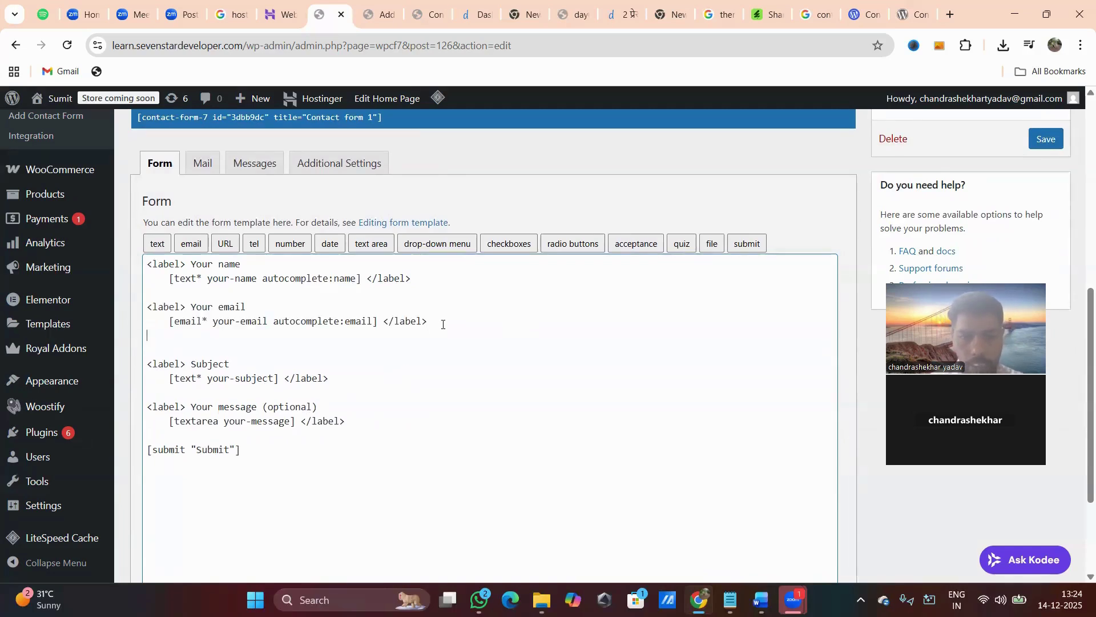
pyautogui.click(156, 245)
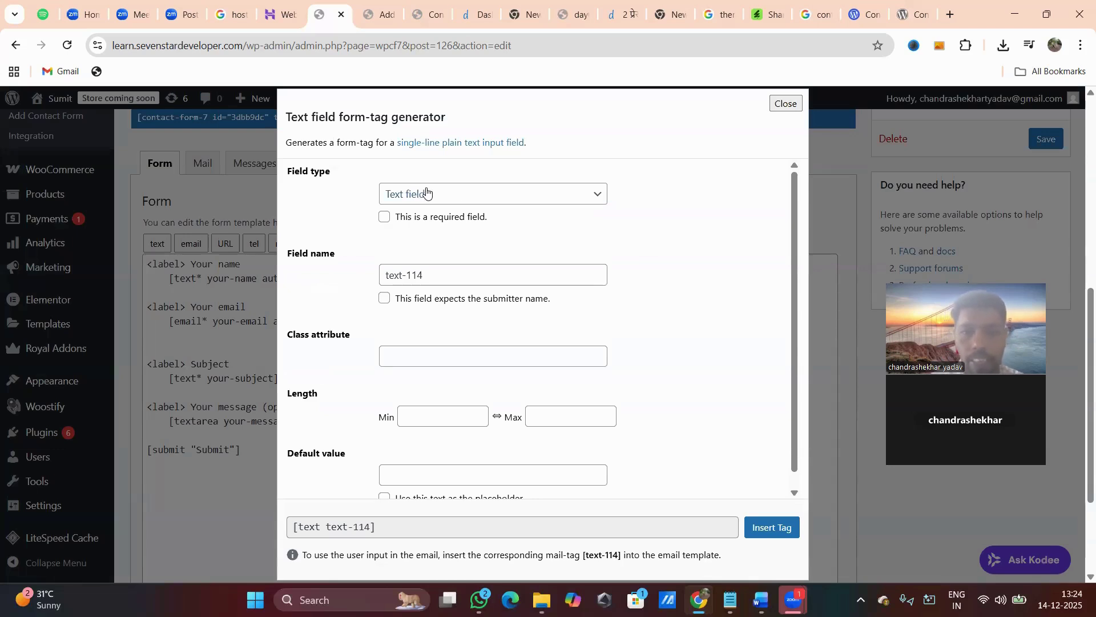
pyautogui.click(442, 198)
# Set the text field's minimum length to 10 and maximum length to 10.
pyautogui.click(443, 198)
pyautogui.click(443, 199)
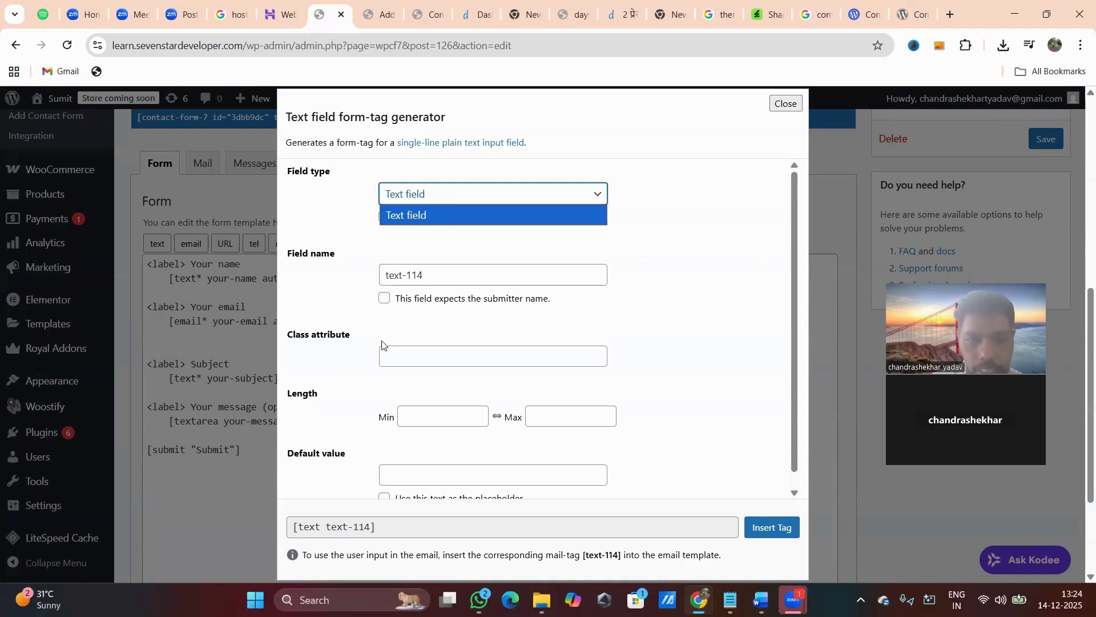
pyautogui.click(436, 418)
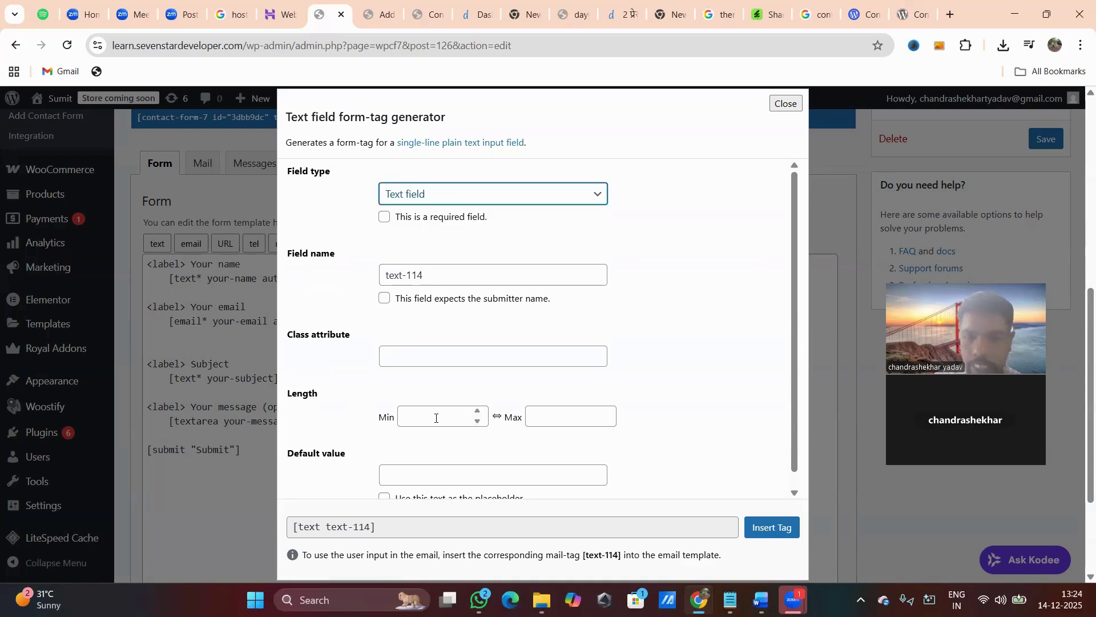
pyautogui.click(436, 418)
pyautogui.write('0')
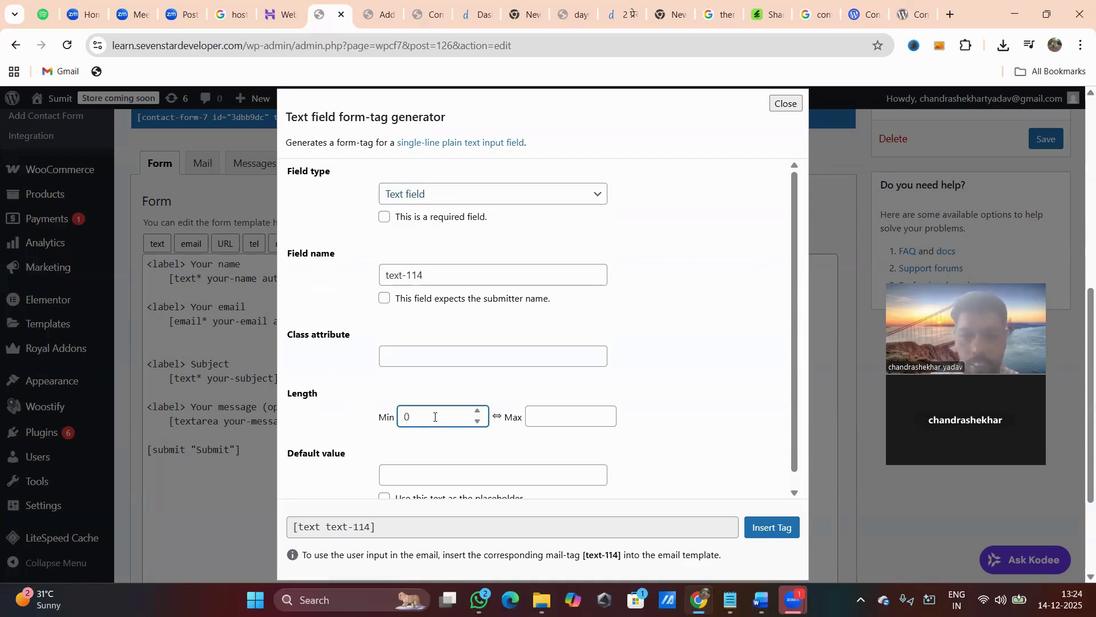
pyautogui.click(558, 407)
pyautogui.write('10')
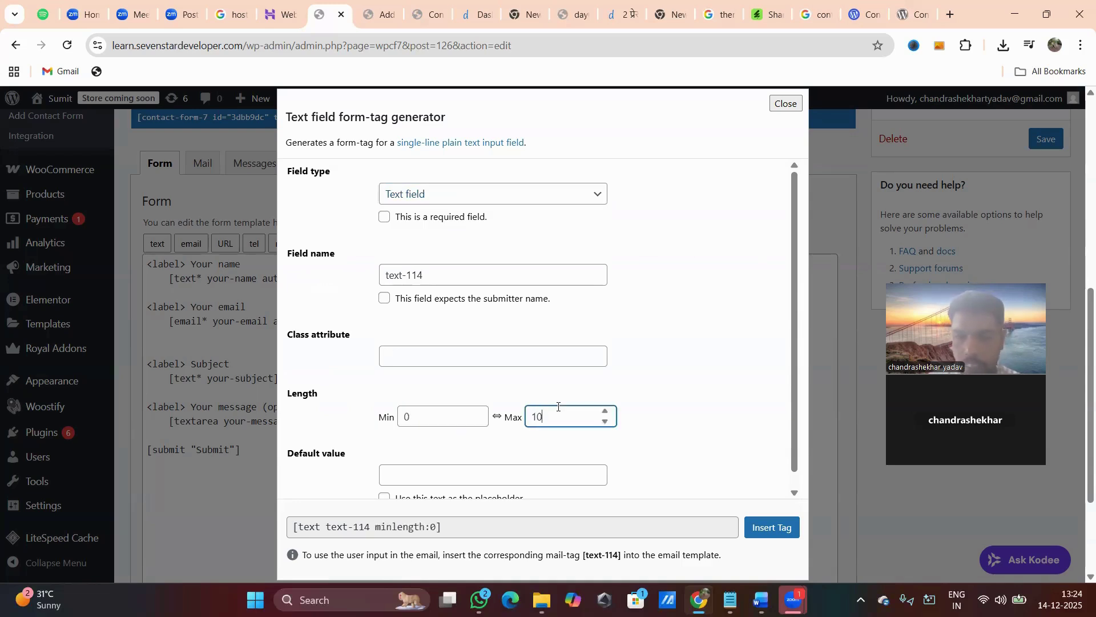
pyautogui.doubleClick(423, 418)
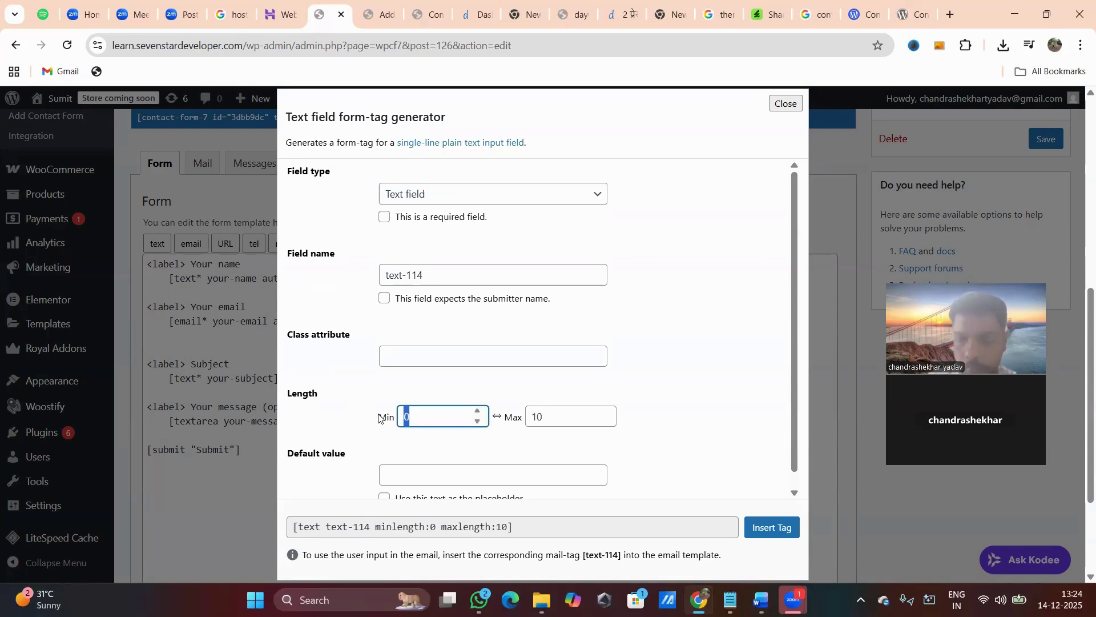
pyautogui.write('10')
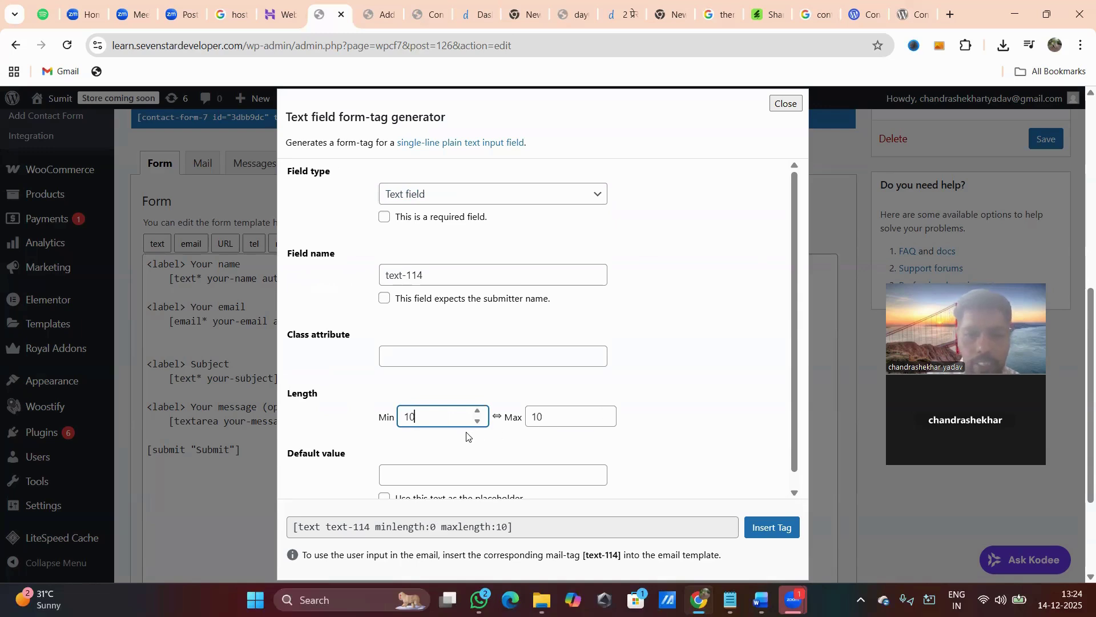
# Use a sample mobile number as placeholder, raise max length to 13, and insert the tag.
pyautogui.scroll(-1, 473, 428)
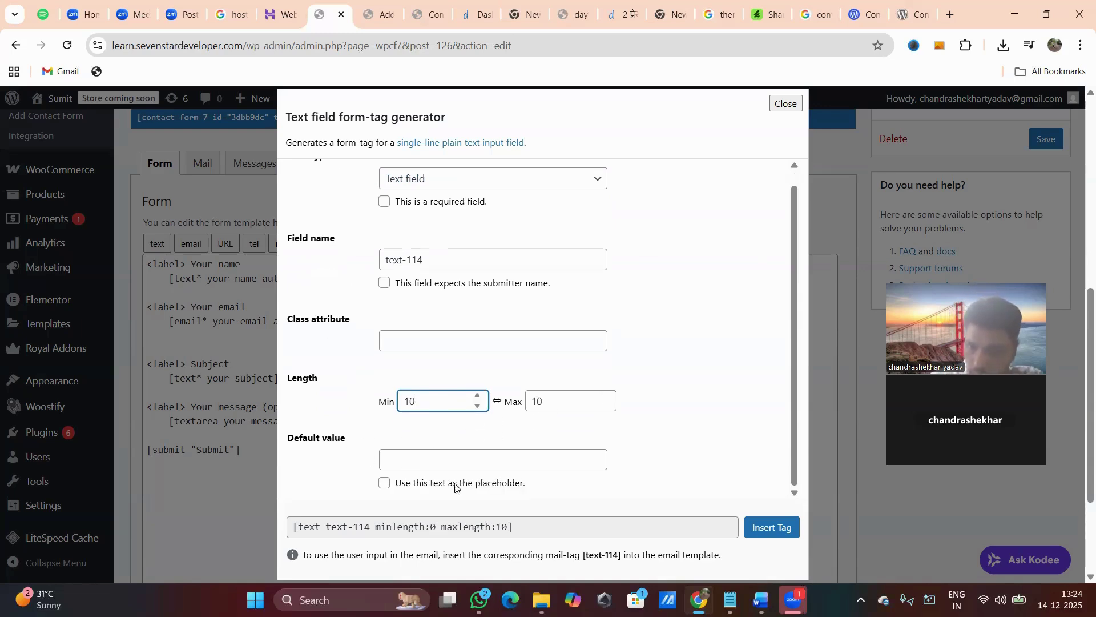
pyautogui.click(383, 485)
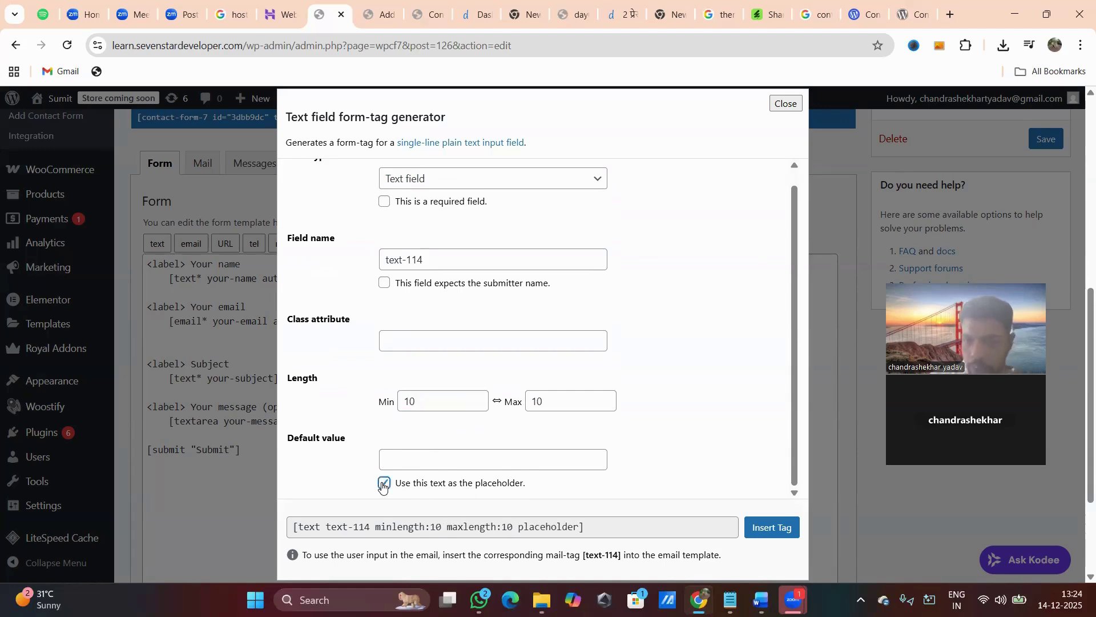
pyautogui.click(405, 459)
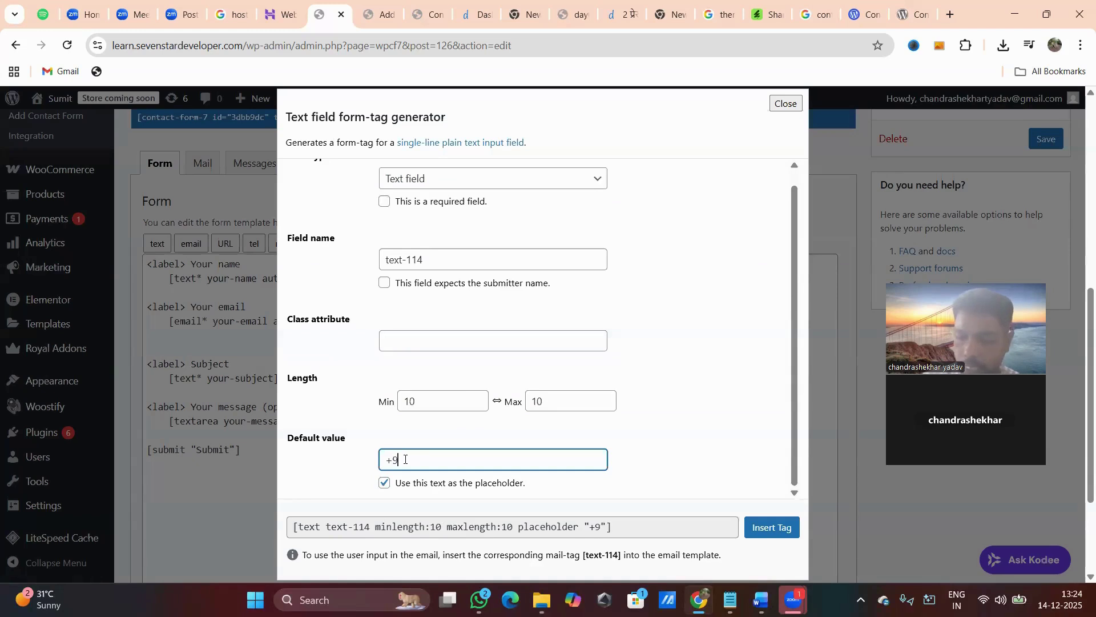
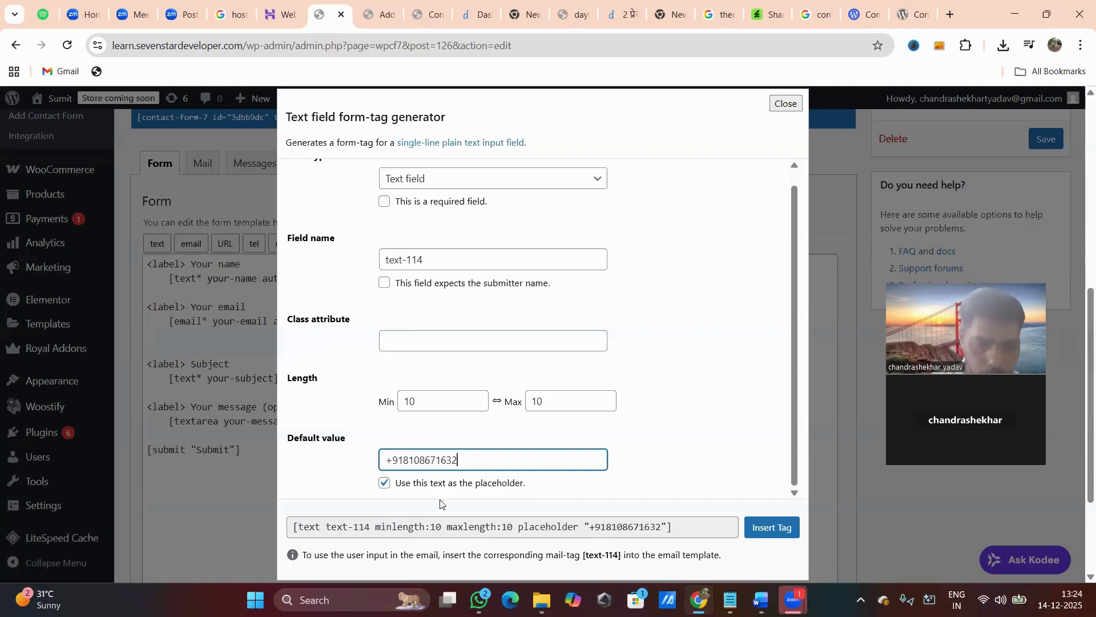
pyautogui.moveTo(556, 404); pyautogui.dragTo(527, 398)
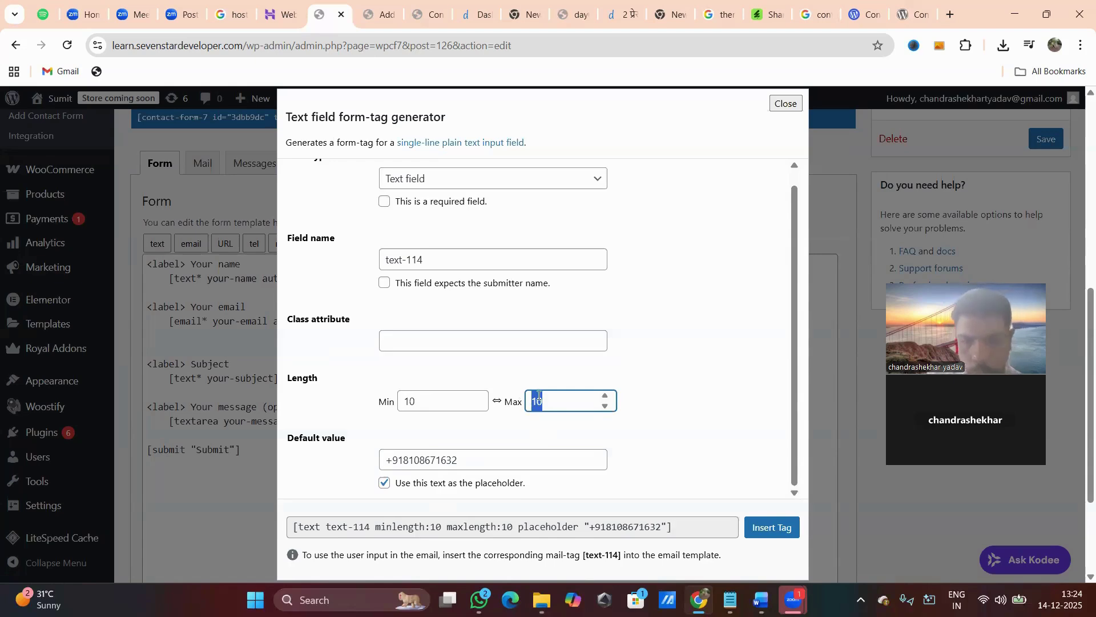
pyautogui.write('13')
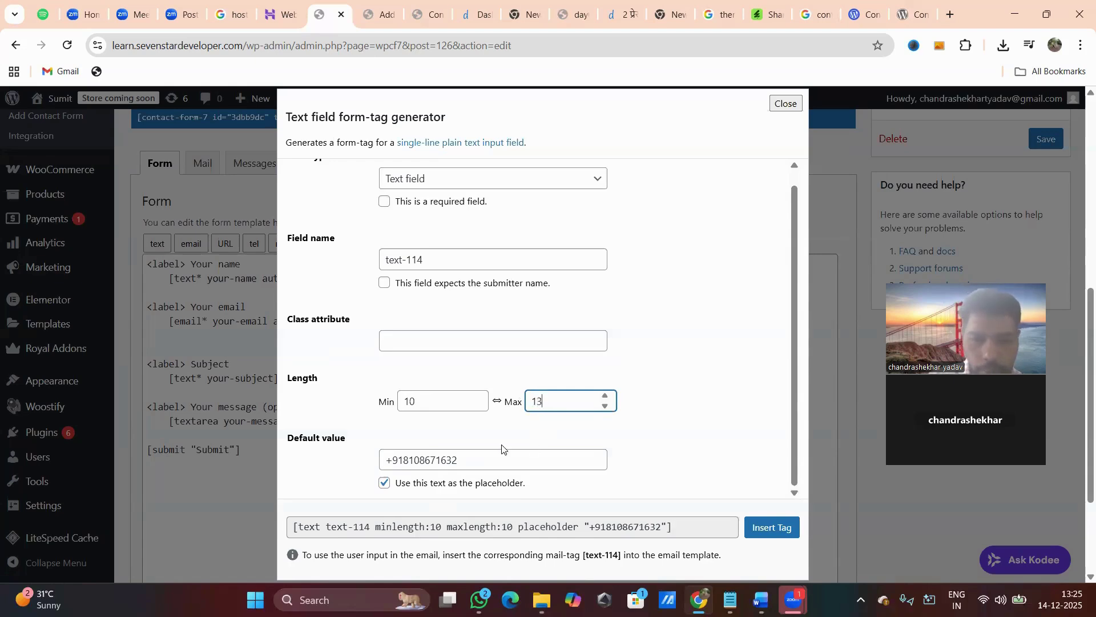
pyautogui.scroll(-1, 501, 448)
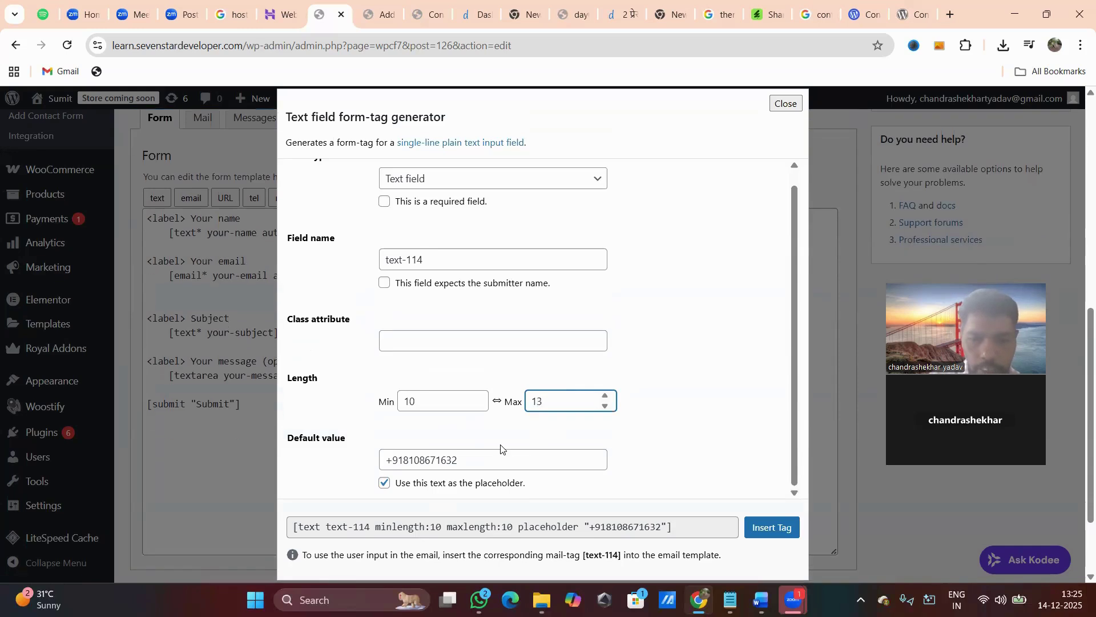
pyautogui.click(540, 506)
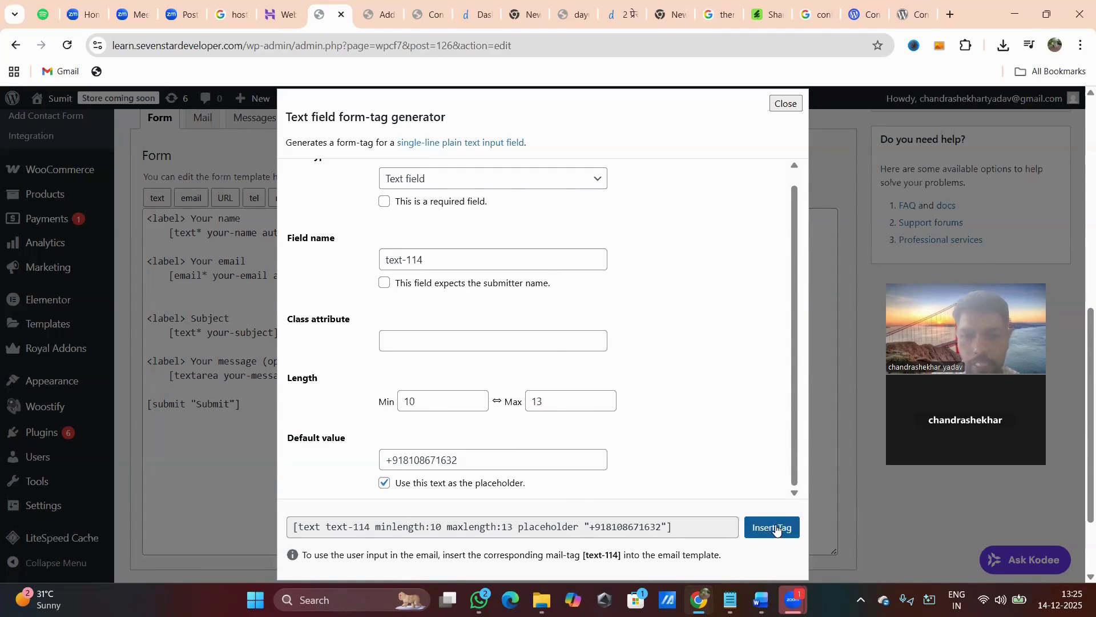
pyautogui.click(775, 526)
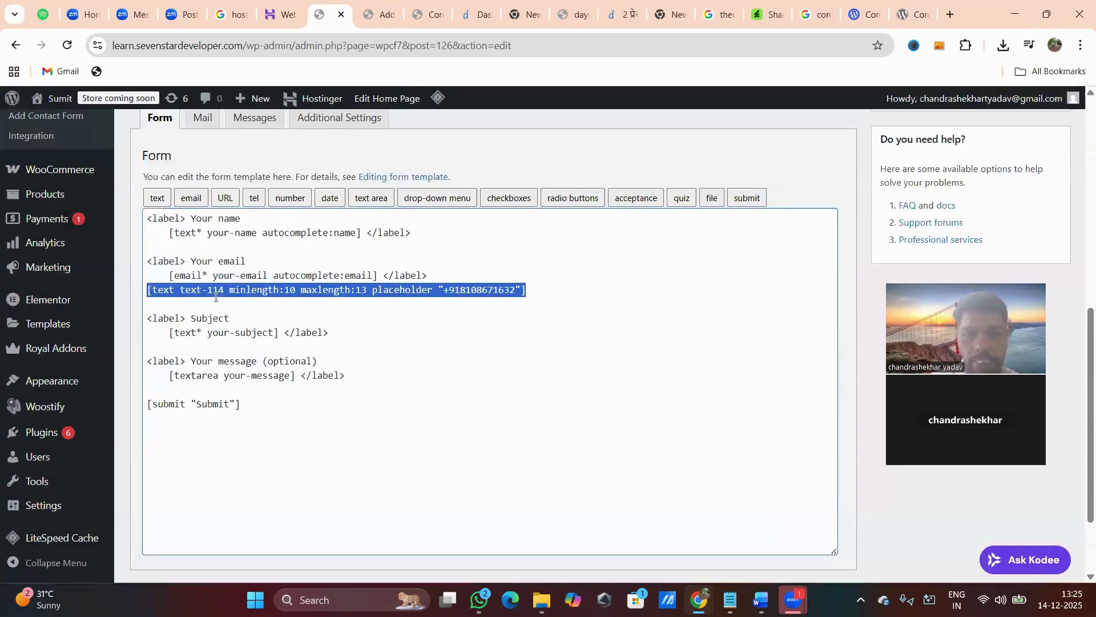
# Wrap the text-114 tag in a label copied from the email field, closed with </label>.
pyautogui.click(431, 274)
pyautogui.press('Return')
pyautogui.press('Return')
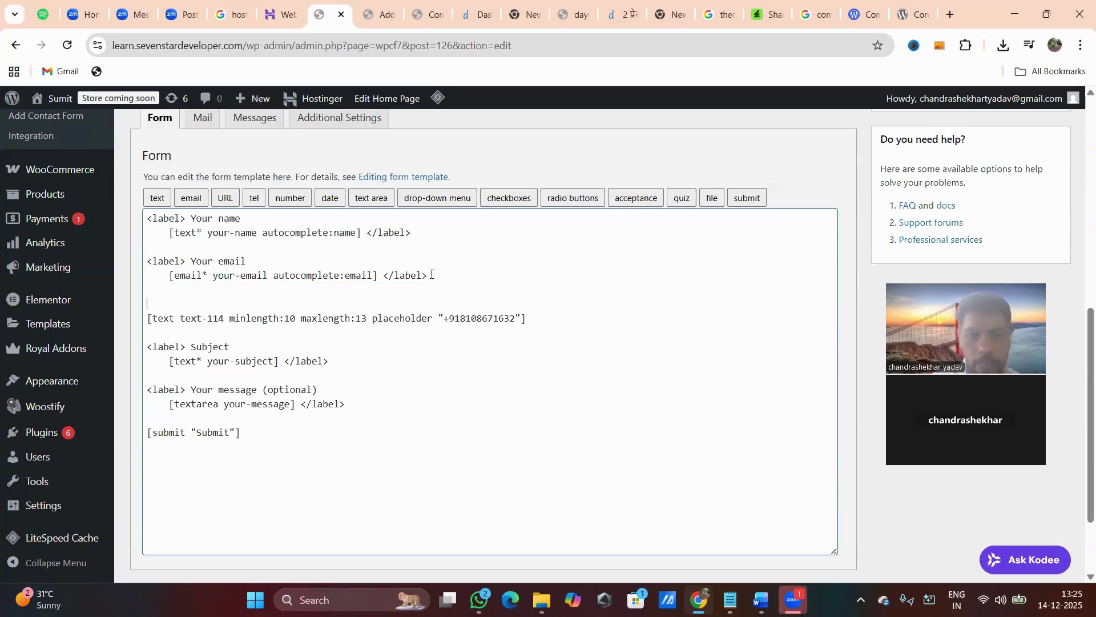
pyautogui.keyDown('shift'); pyautogui.click(146, 262); pyautogui.keyUp('shift')
pyautogui.hotkey('ctrl', 'c')
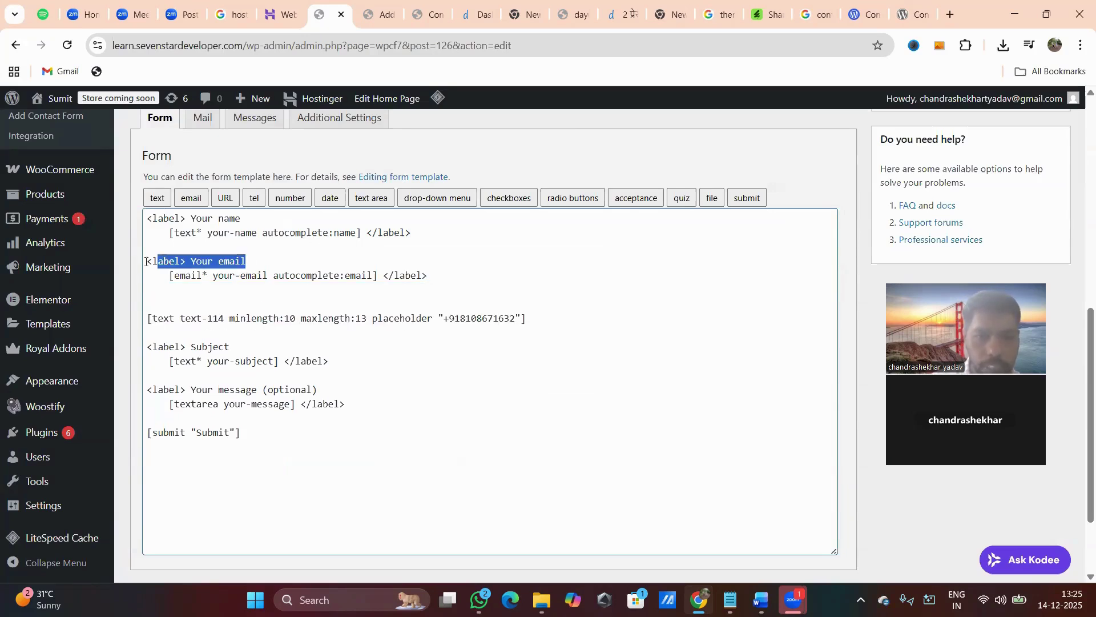
pyautogui.click(153, 303)
pyautogui.hotkey('ctrl', 'v')
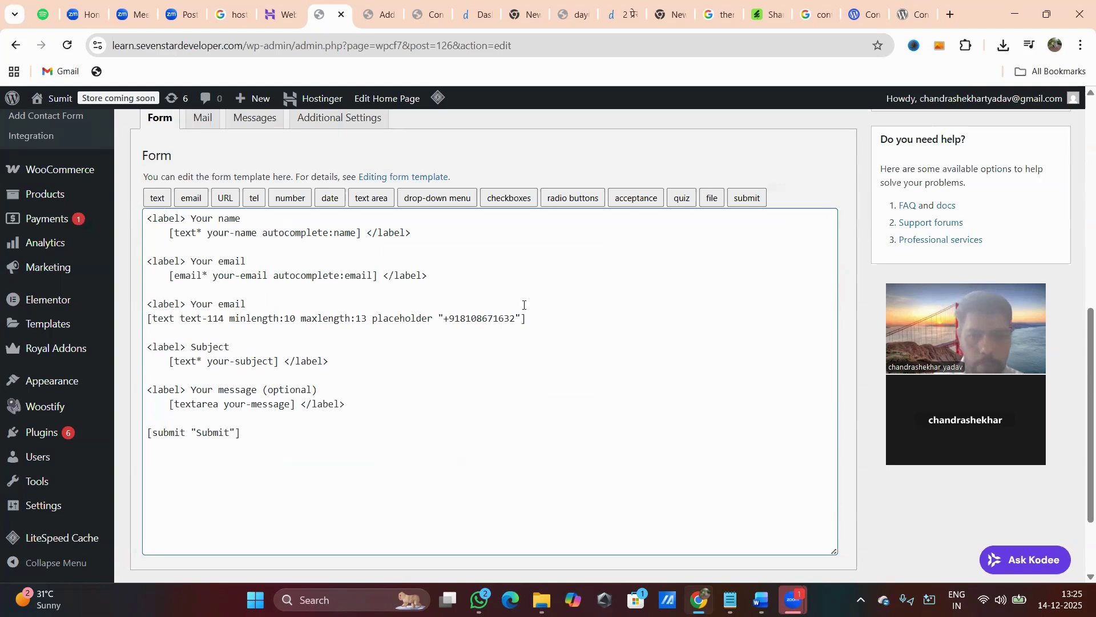
pyautogui.moveTo(427, 276); pyautogui.dragTo(384, 279)
pyautogui.hotkey('ctrl', 'c')
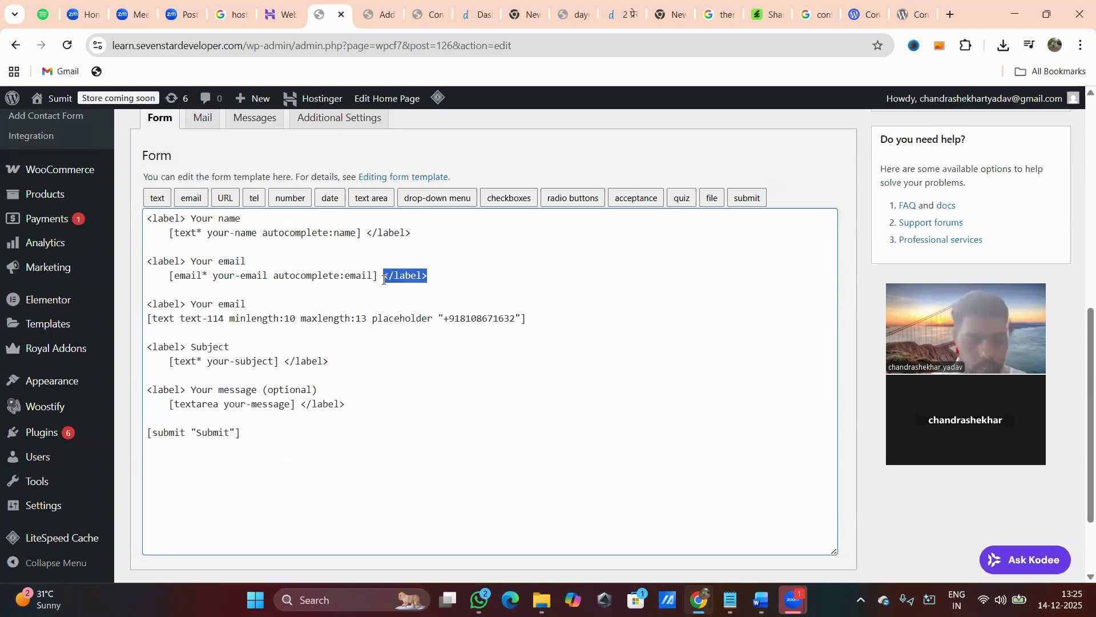
pyautogui.click(565, 323)
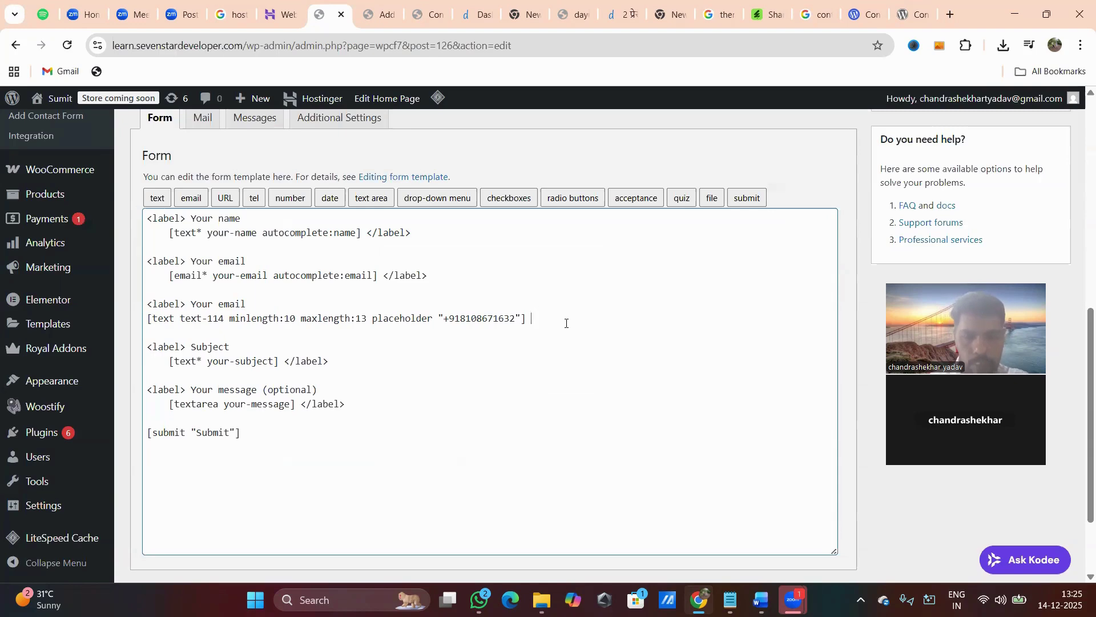
pyautogui.hotkey('ctrl', 'v')
# Change that label's text to 'Your Mobile' and save the contact form.
pyautogui.moveTo(246, 303); pyautogui.dragTo(215, 306)
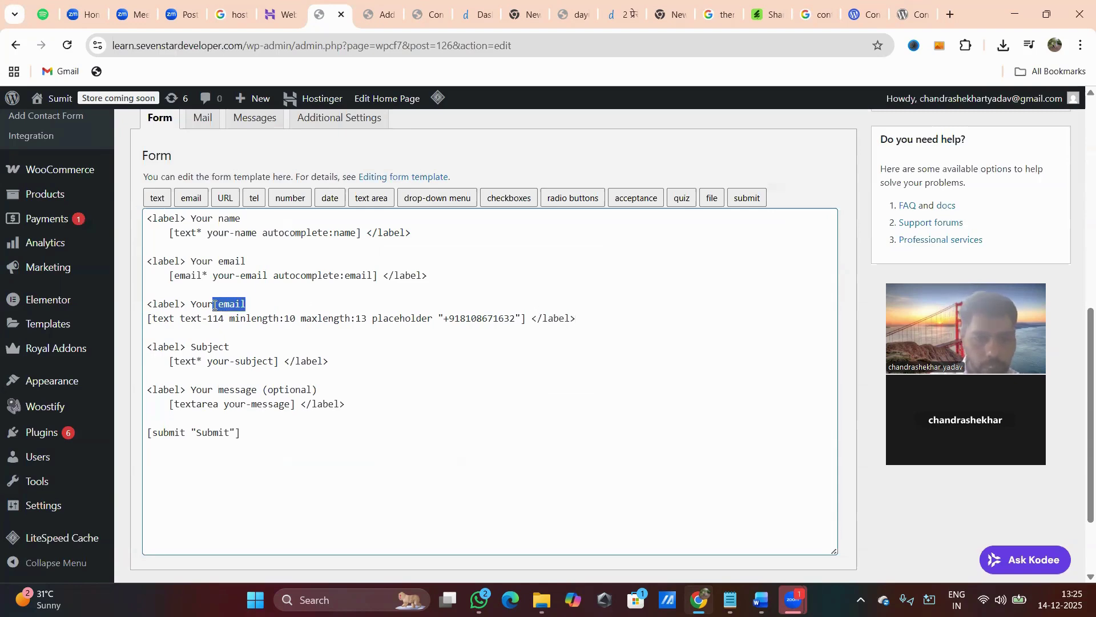
pyautogui.press('BackSpace')
pyautogui.write('Mobile')
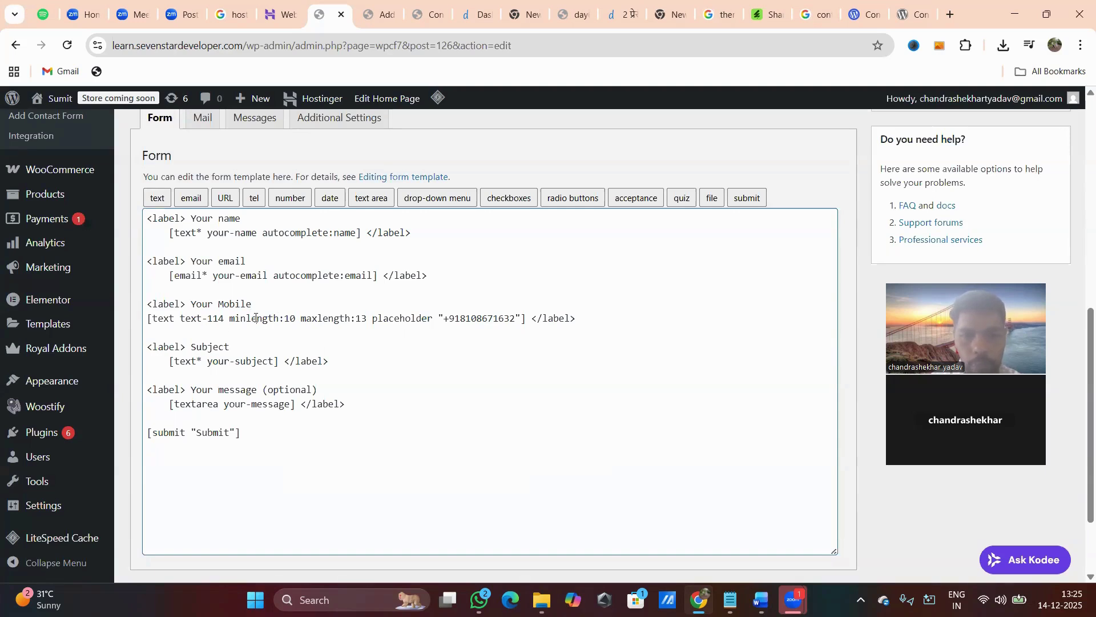
pyautogui.doubleClick(418, 320)
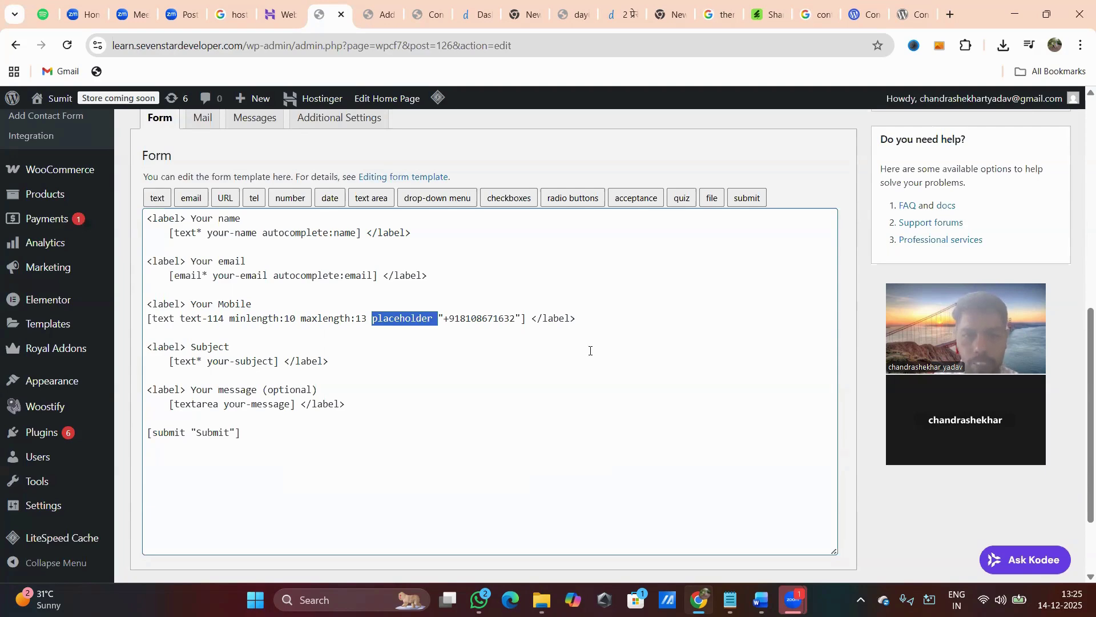
pyautogui.scroll(-2, 590, 351)
pyautogui.scroll(1, 237, 509)
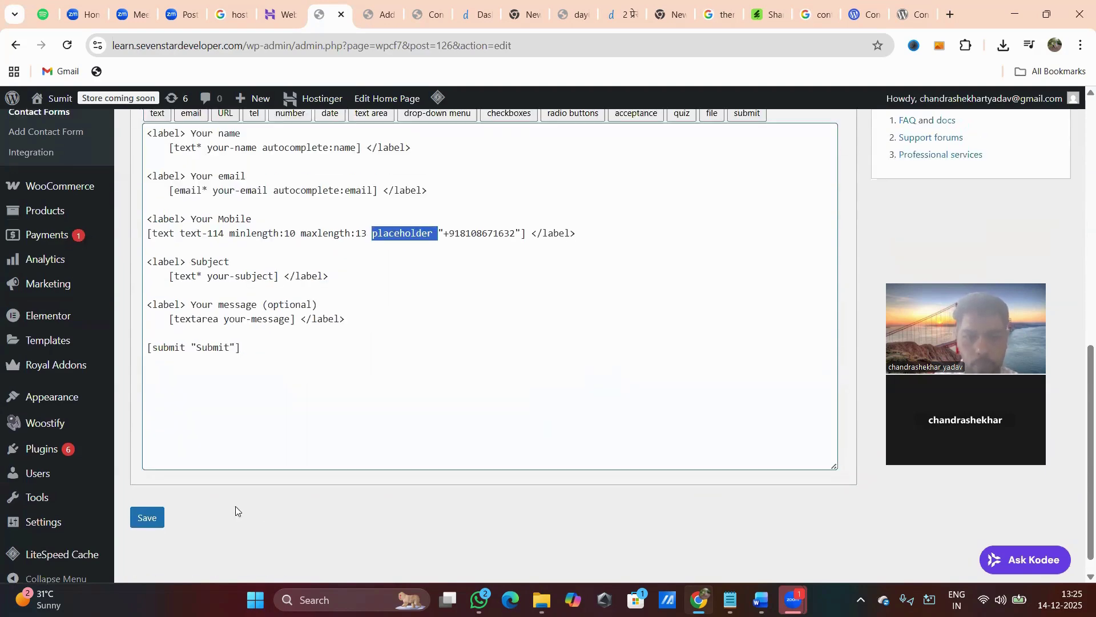
pyautogui.click(145, 518)
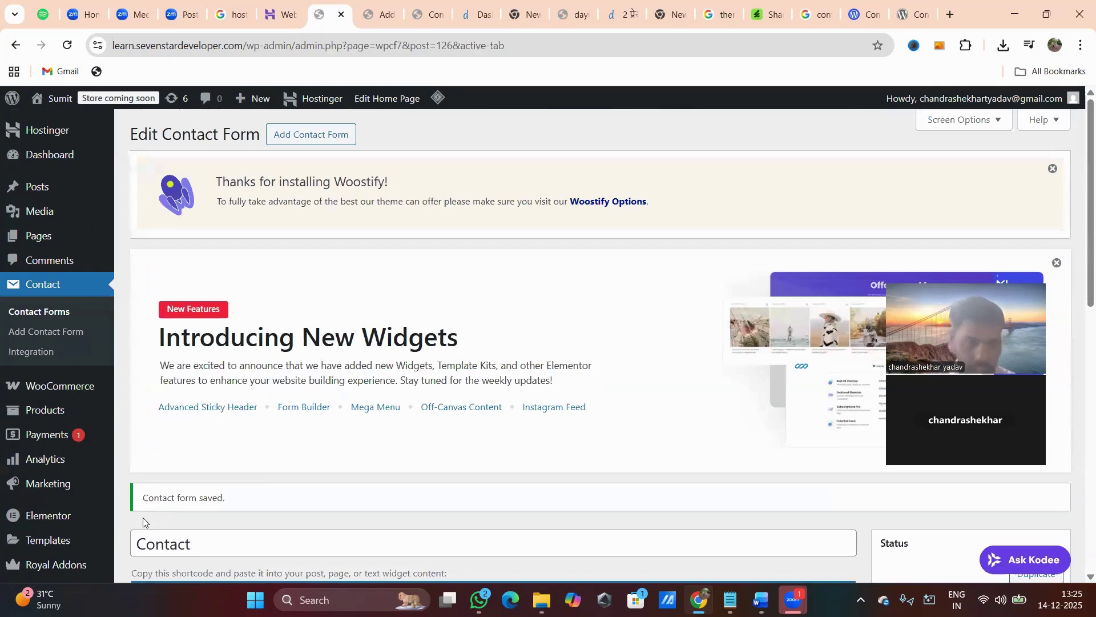
# Copy the Contact form's shortcode from the Contact Forms list and return to the Contact Us page editor.
pyautogui.scroll(-5, 483, 456)
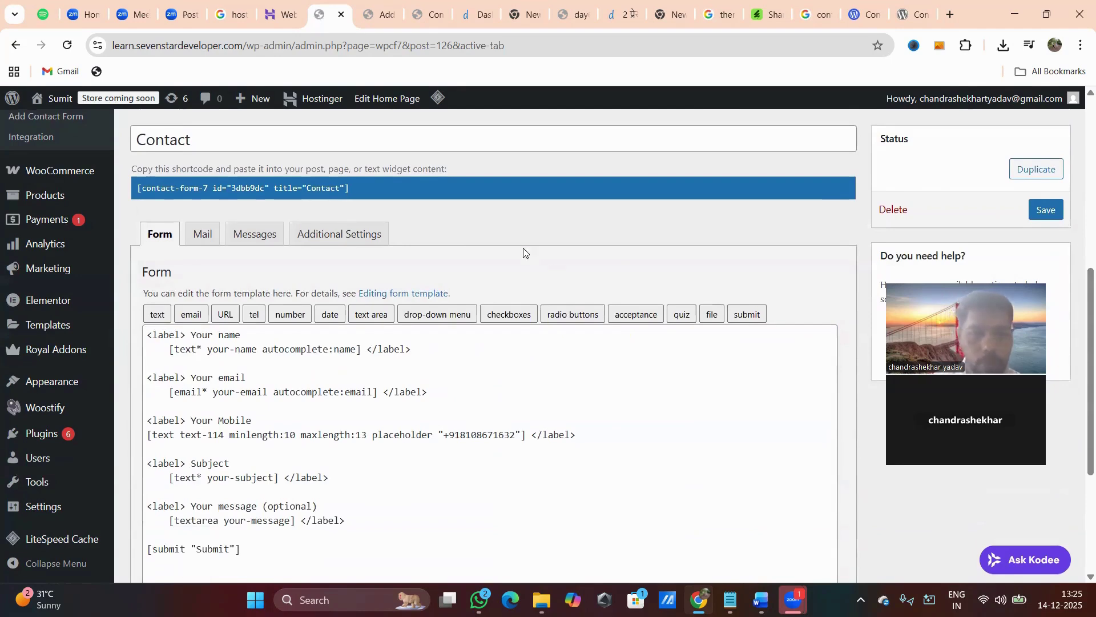
pyautogui.scroll(6, 525, 252)
pyautogui.click(54, 286)
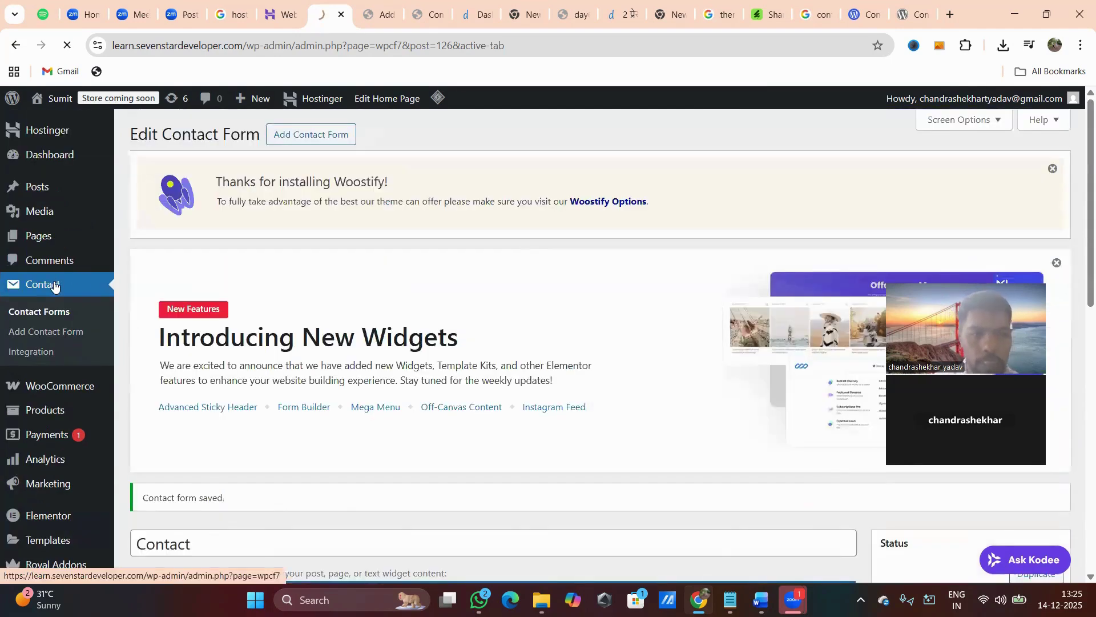
pyautogui.scroll(-10, 411, 367)
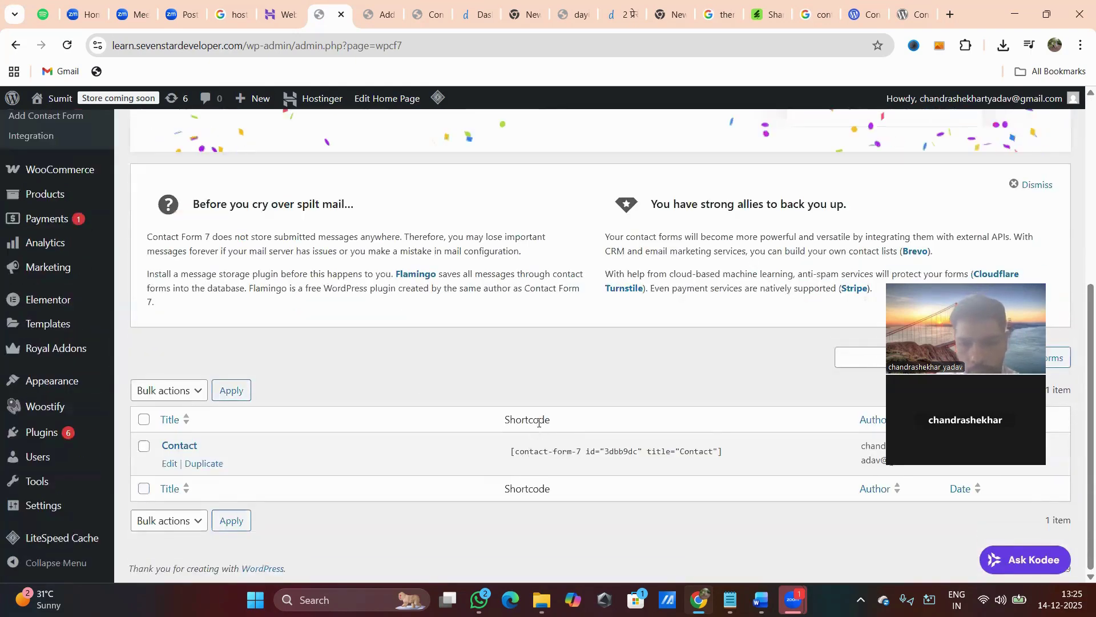
pyautogui.moveTo(511, 451); pyautogui.dragTo(744, 454)
pyautogui.hotkey('ctrl', 'c')
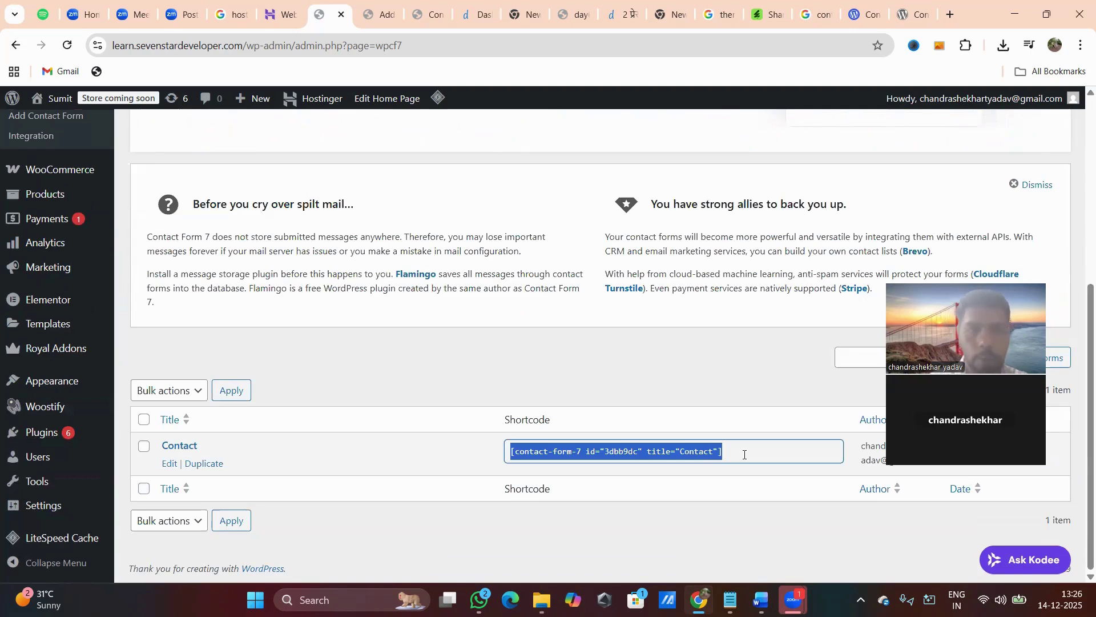
pyautogui.click(381, 14)
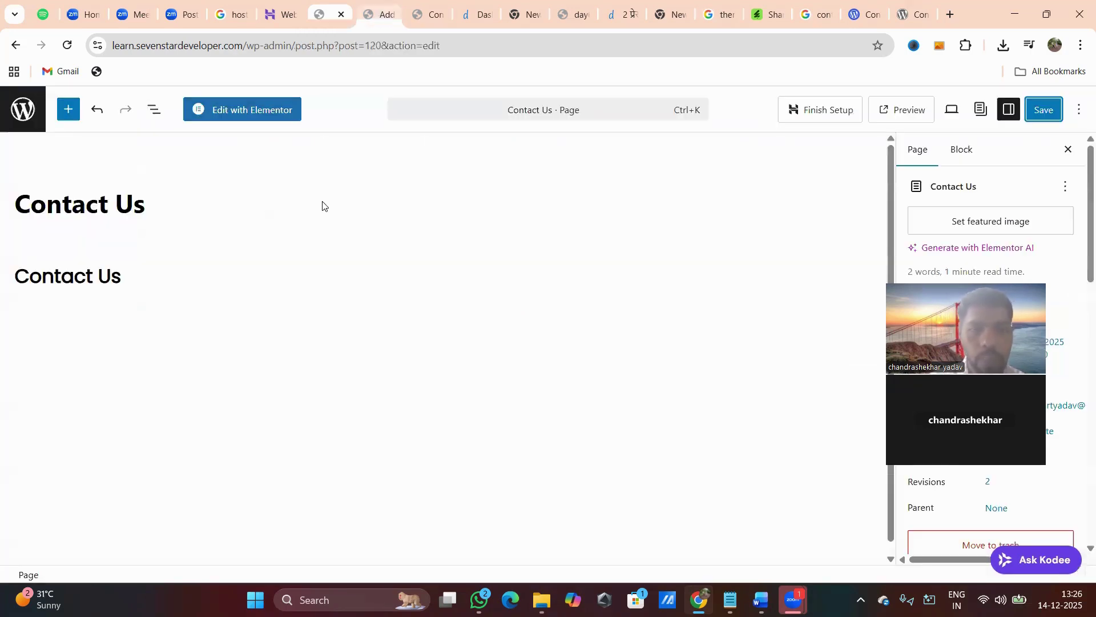
# Add a Shortcode block holding the pasted Contact form 7 shortcode below the heading, then update the page.
pyautogui.click(183, 355)
pyautogui.click(861, 319)
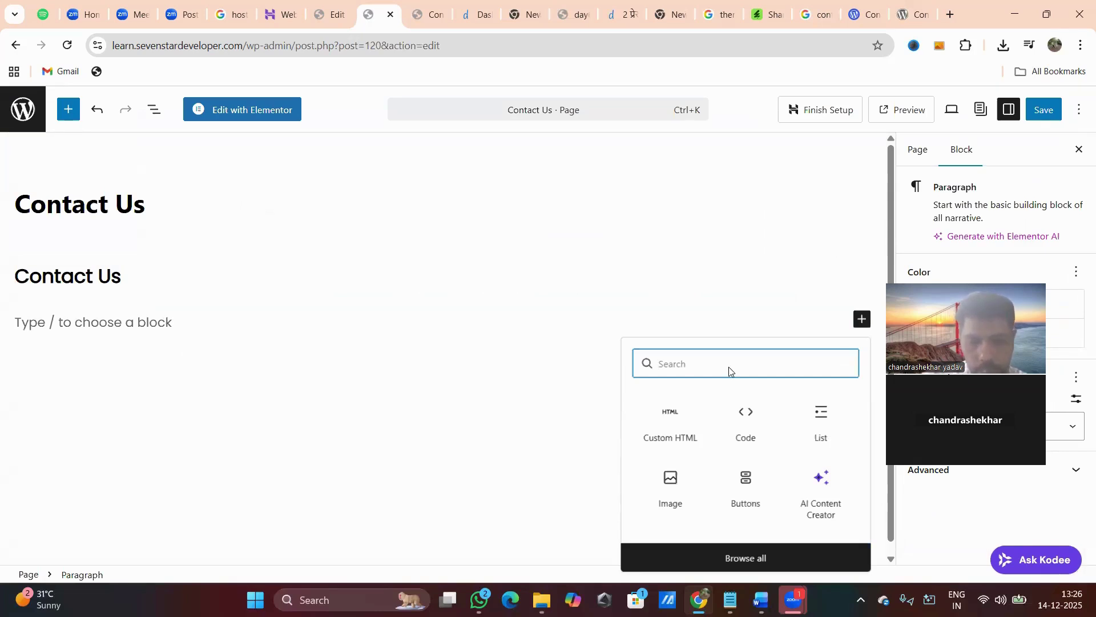
pyautogui.write('sho')
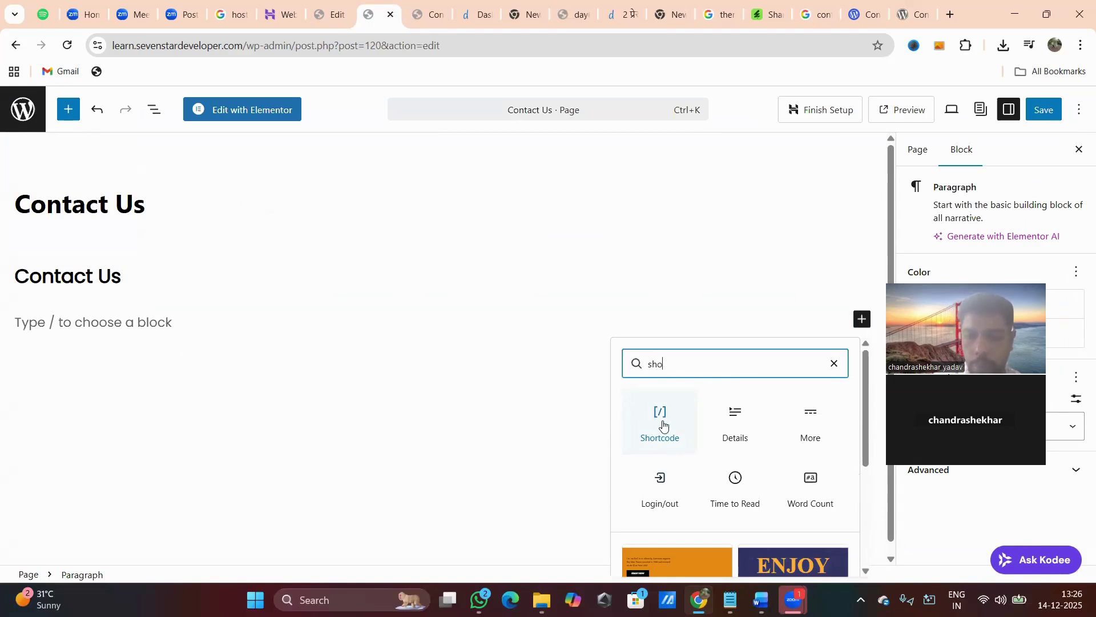
pyautogui.click(667, 421)
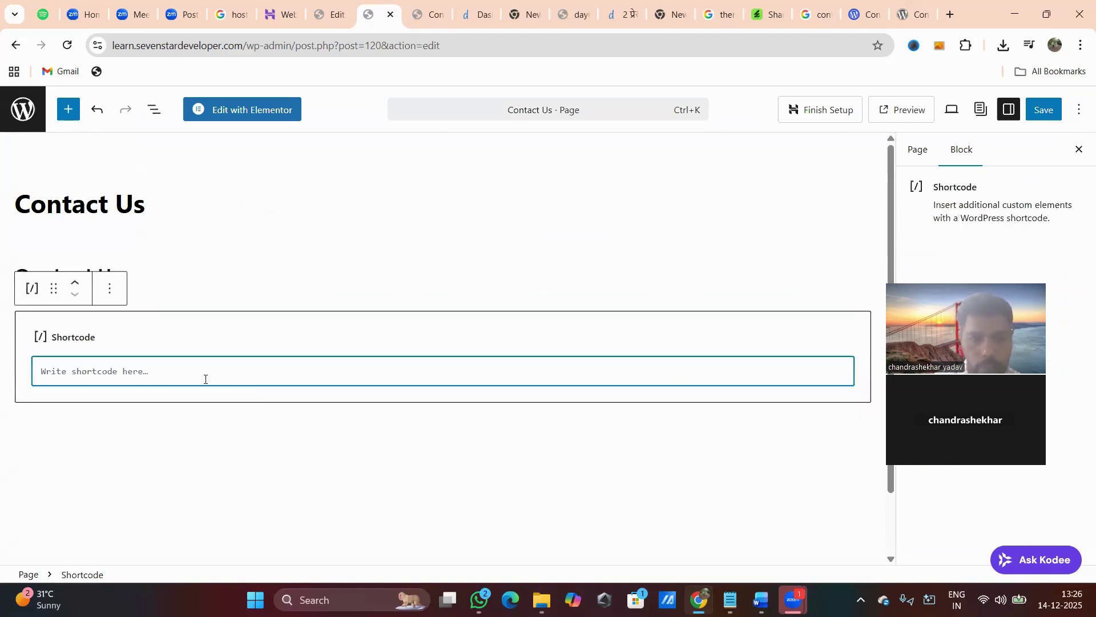
pyautogui.hotkey('ctrl', 'v')
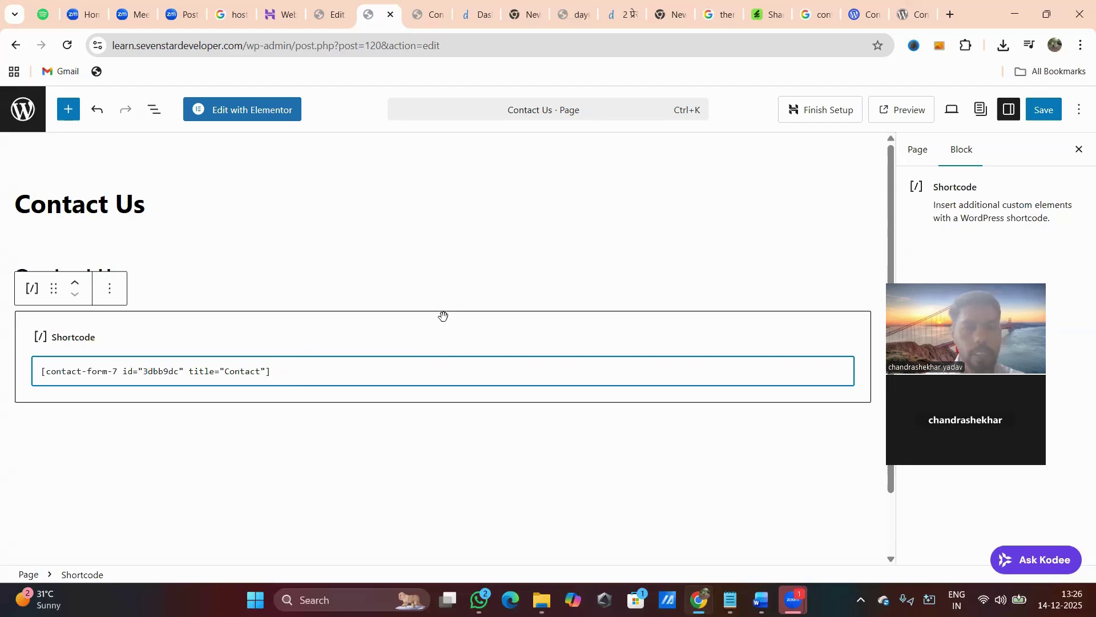
pyautogui.click(1045, 113)
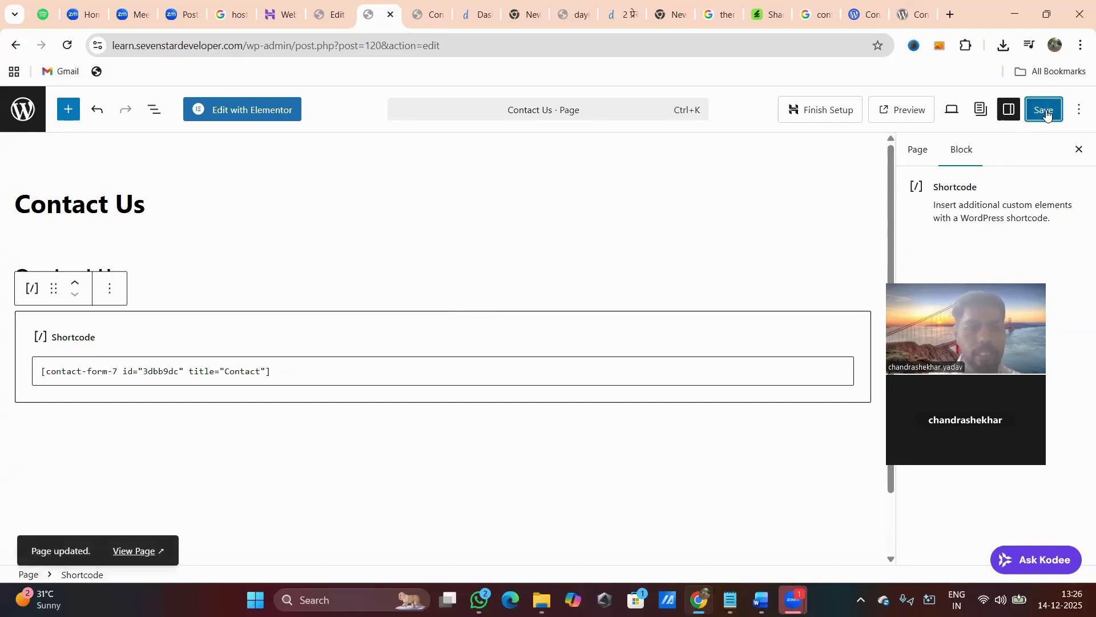
pyautogui.click(422, 14)
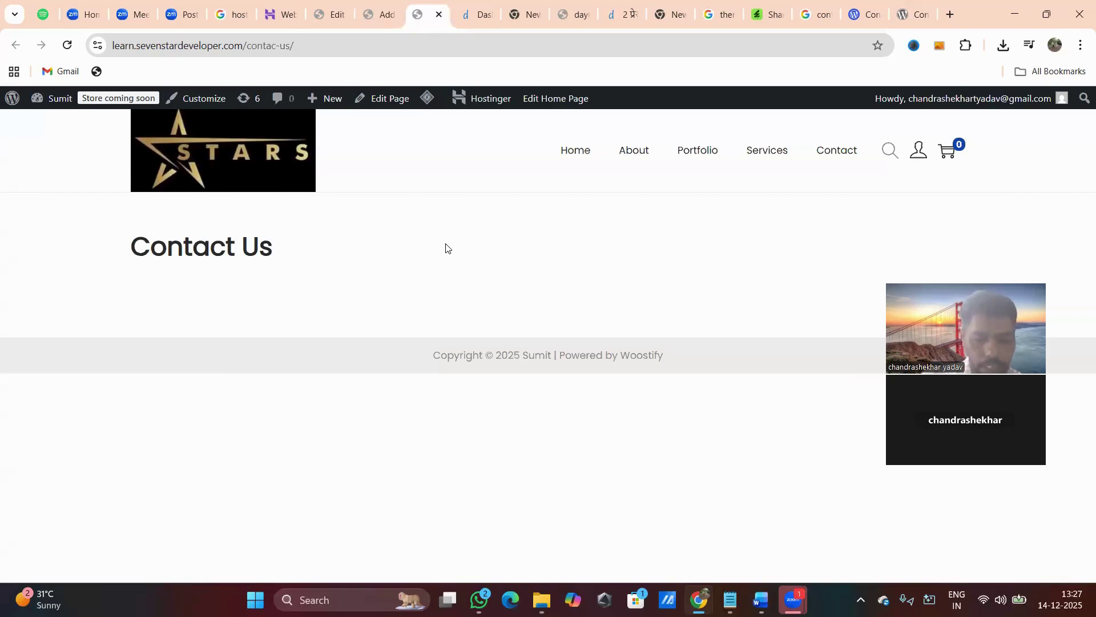
# Reload the live Contact Us page and try the Your name, Your email, Your Mobile and Subject fields.
pyautogui.press('F5')
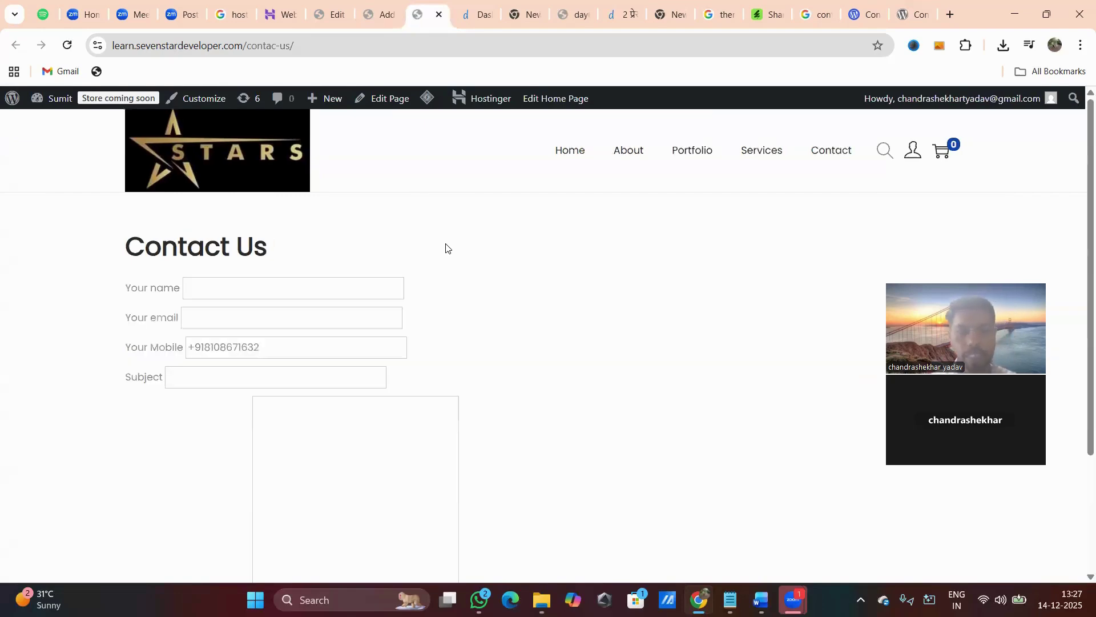
pyautogui.click(251, 289)
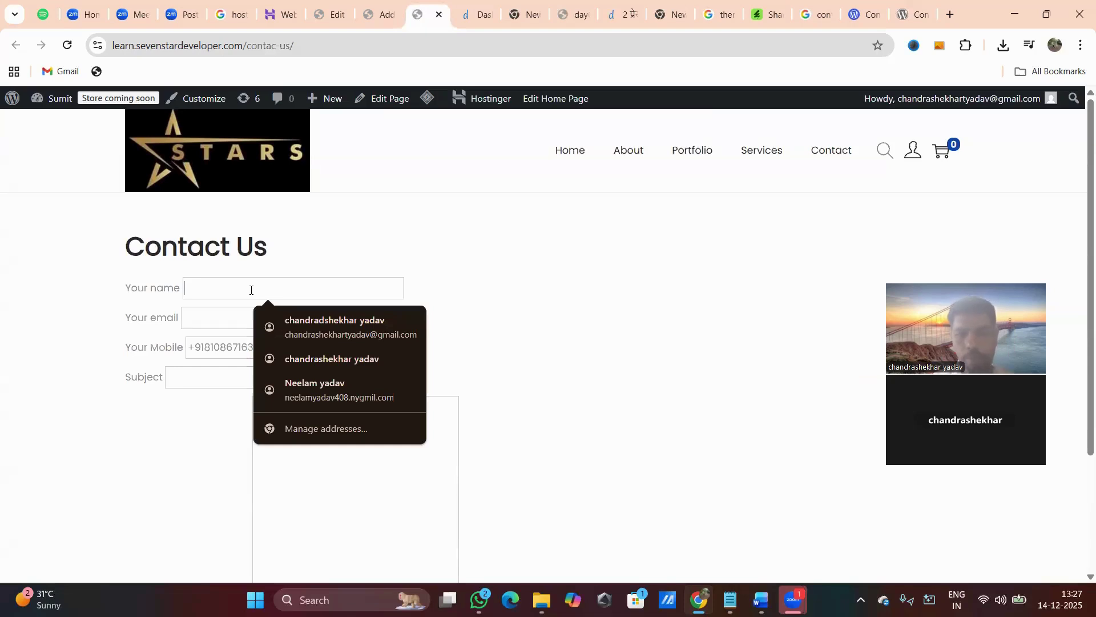
pyautogui.click(217, 317)
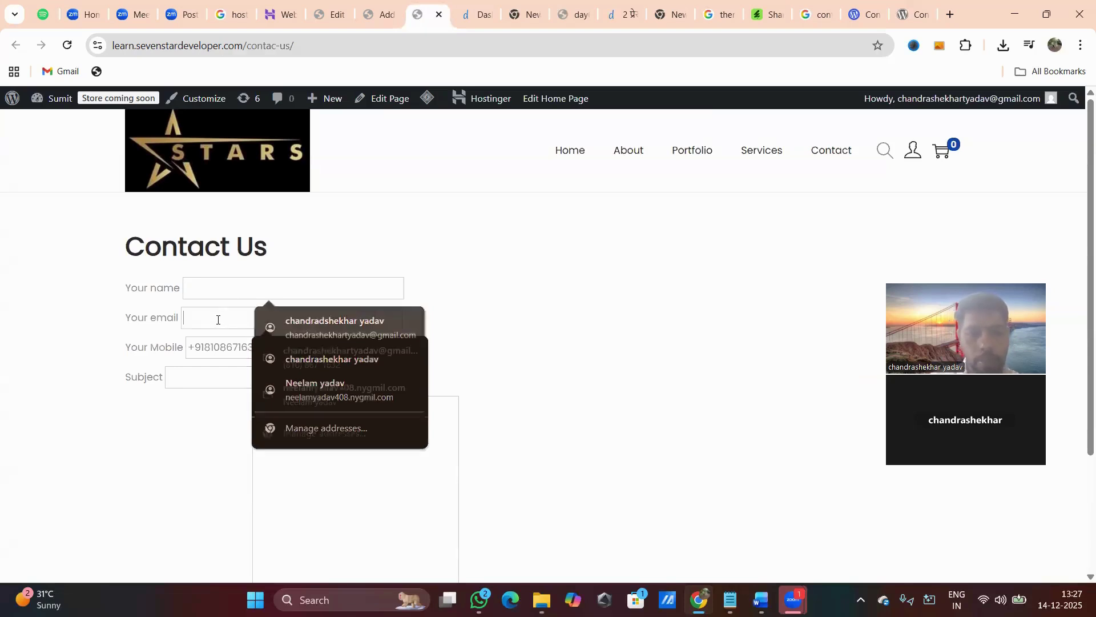
pyautogui.click(204, 354)
pyautogui.click(202, 379)
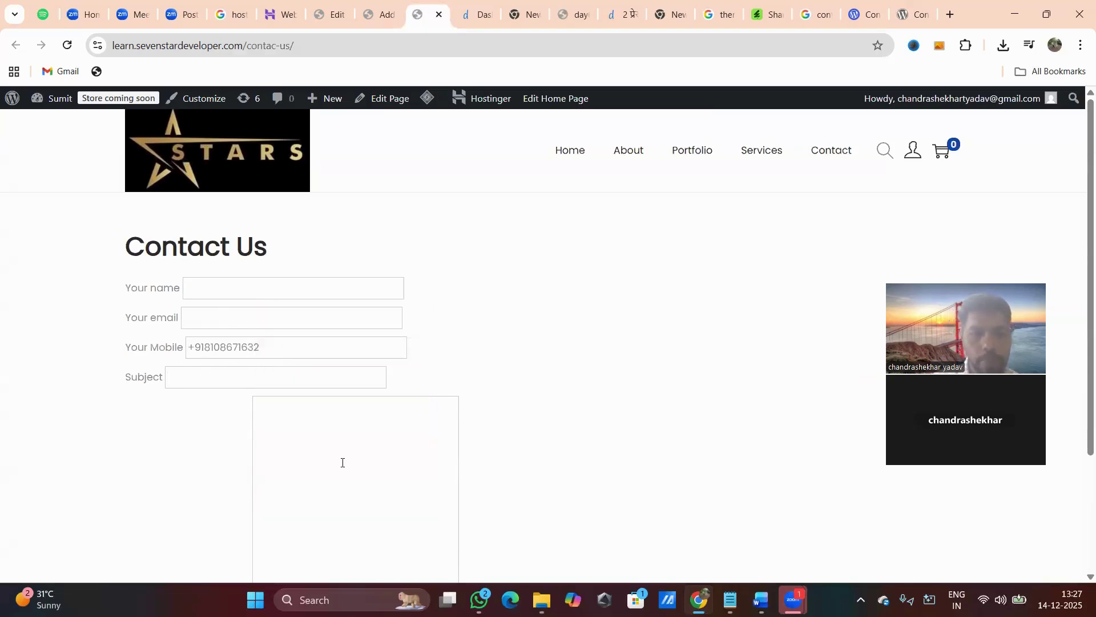
# Resize the message box on the live form, then return to the contact form editor.
pyautogui.scroll(-3, 343, 465)
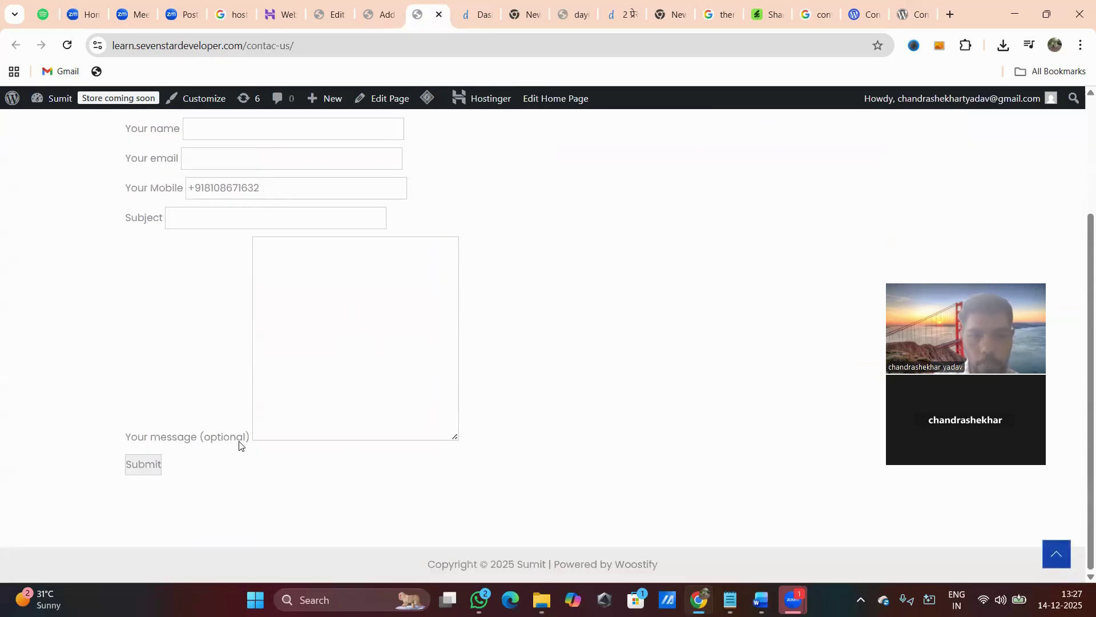
pyautogui.moveTo(455, 436); pyautogui.dragTo(391, 434)
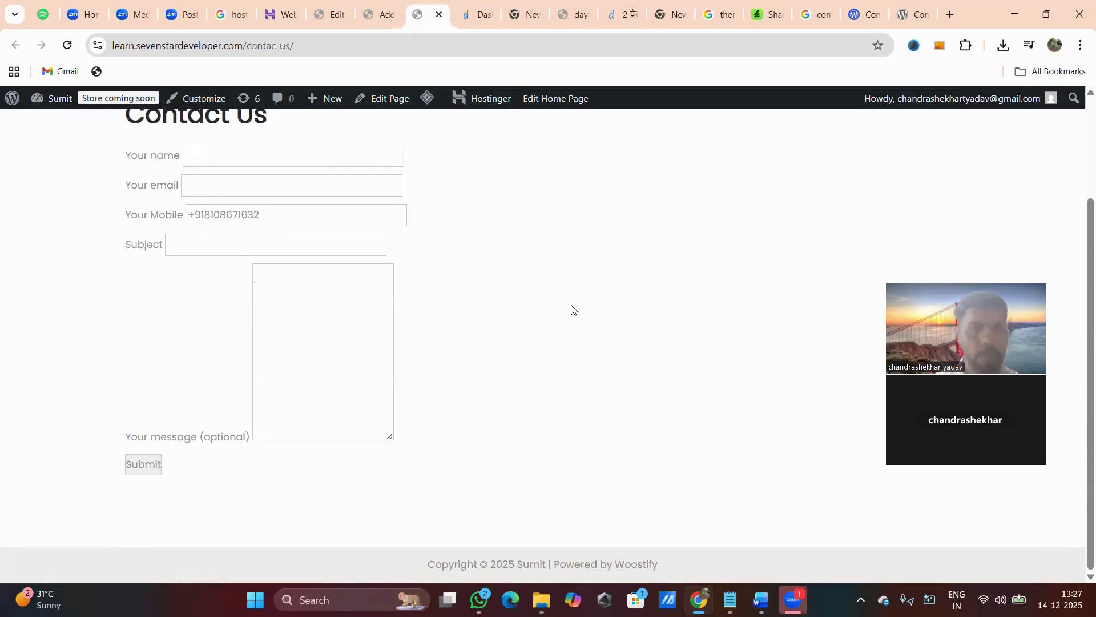
pyautogui.scroll(3, 538, 310)
pyautogui.scroll(-1, 514, 257)
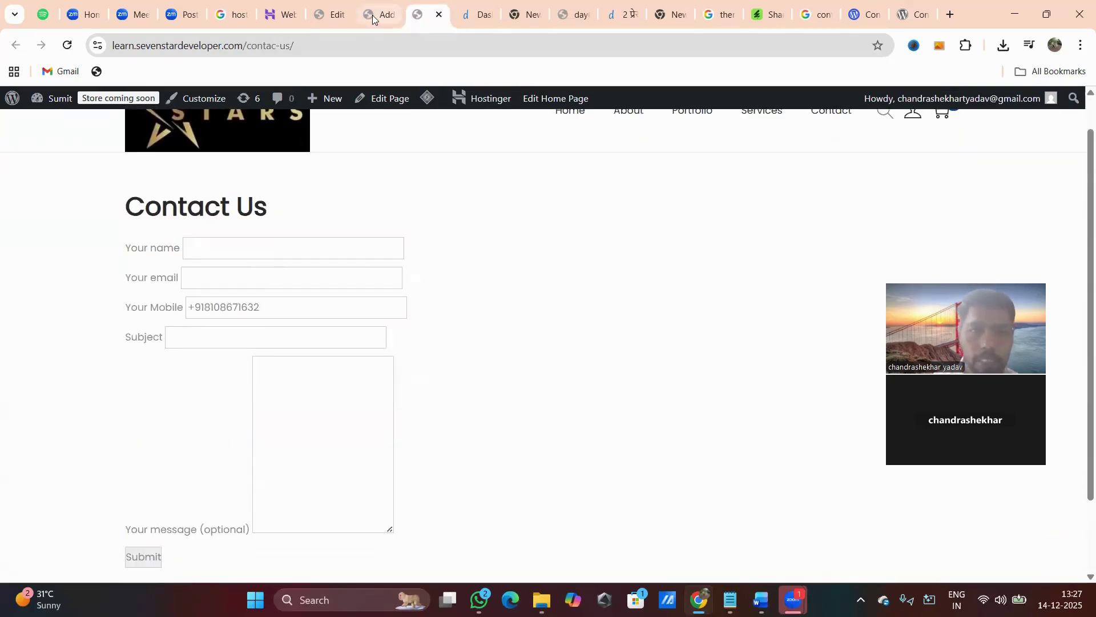
pyautogui.click(372, 16)
pyautogui.click(336, 13)
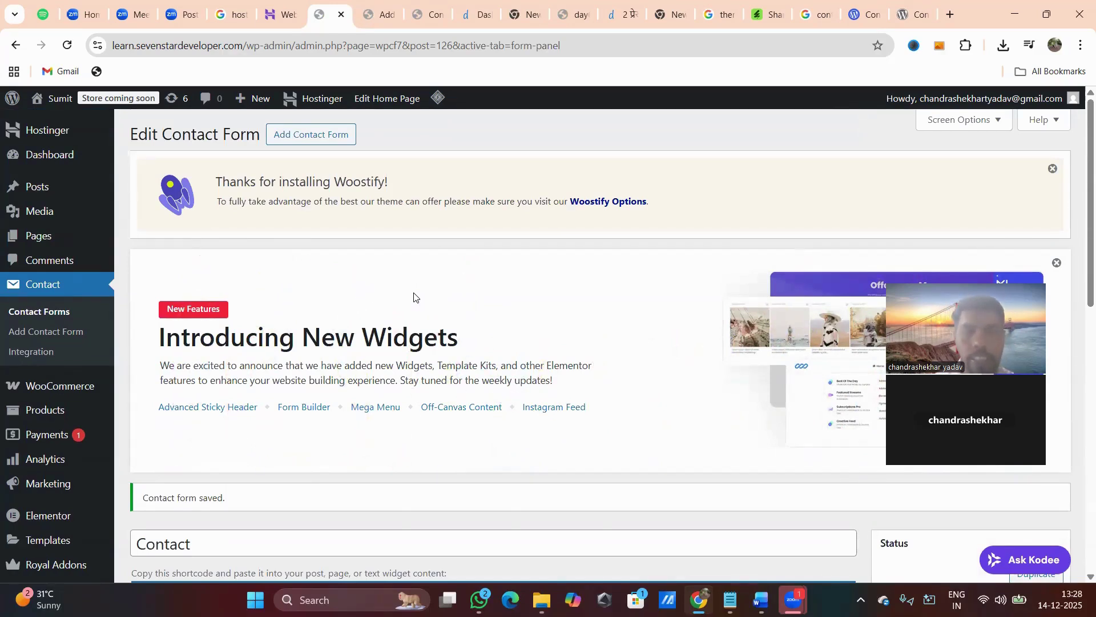
# Bring up the day6.pdf notes on page 6 with the recommended plugins list.
pyautogui.click(574, 14)
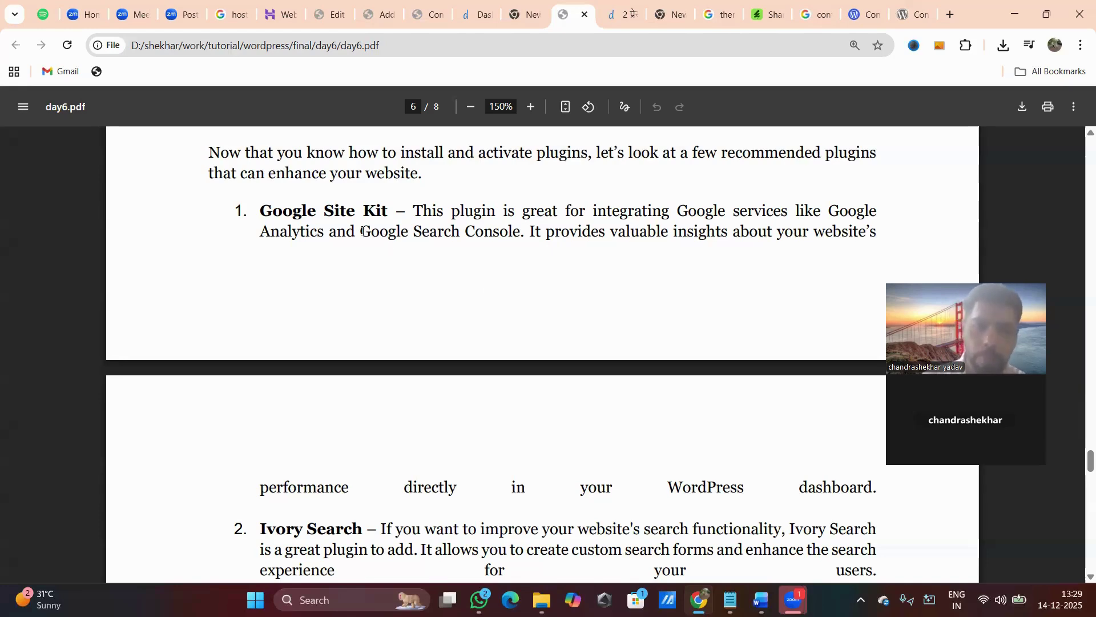
# Highlight the Google Search Console mention in day6.pdf's recommended plugins list.
pyautogui.moveTo(362, 233); pyautogui.dragTo(517, 230)
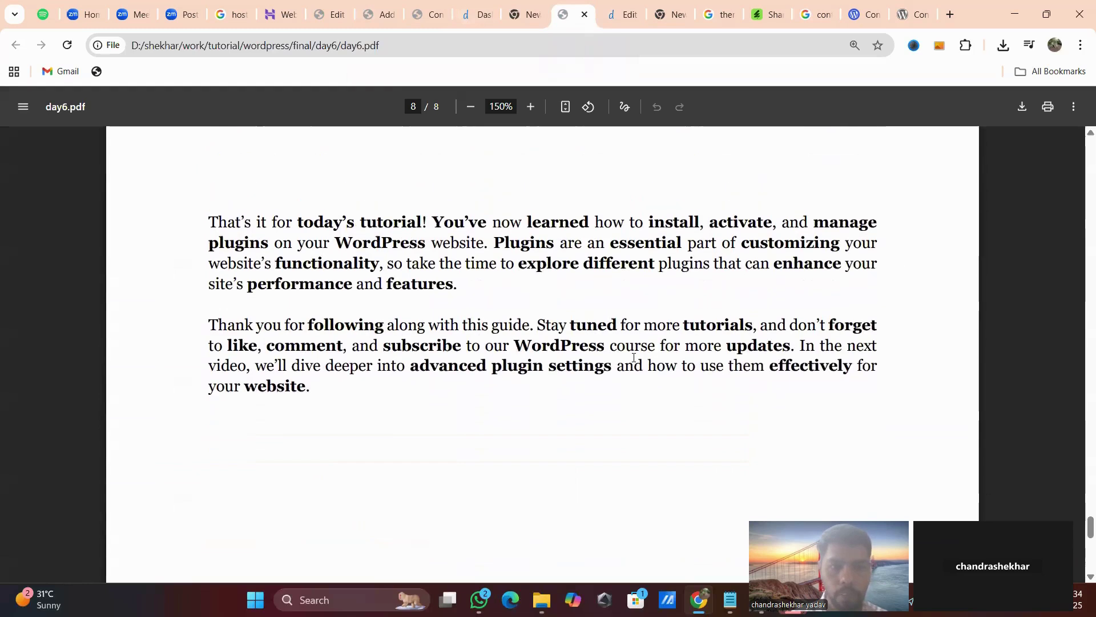
pyautogui.scroll(1, 634, 357)
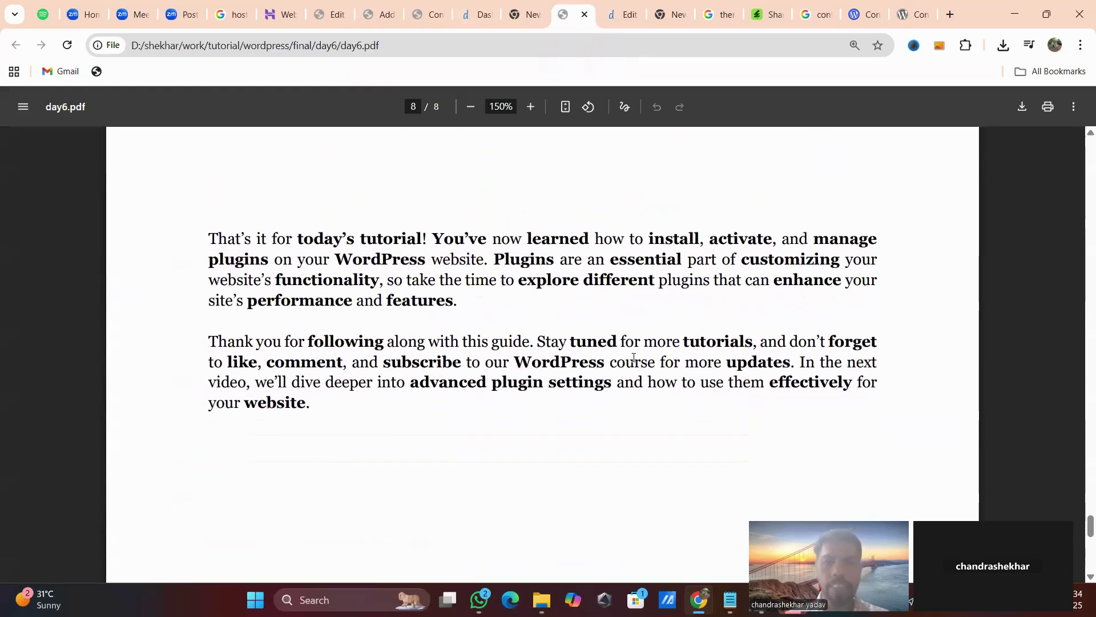